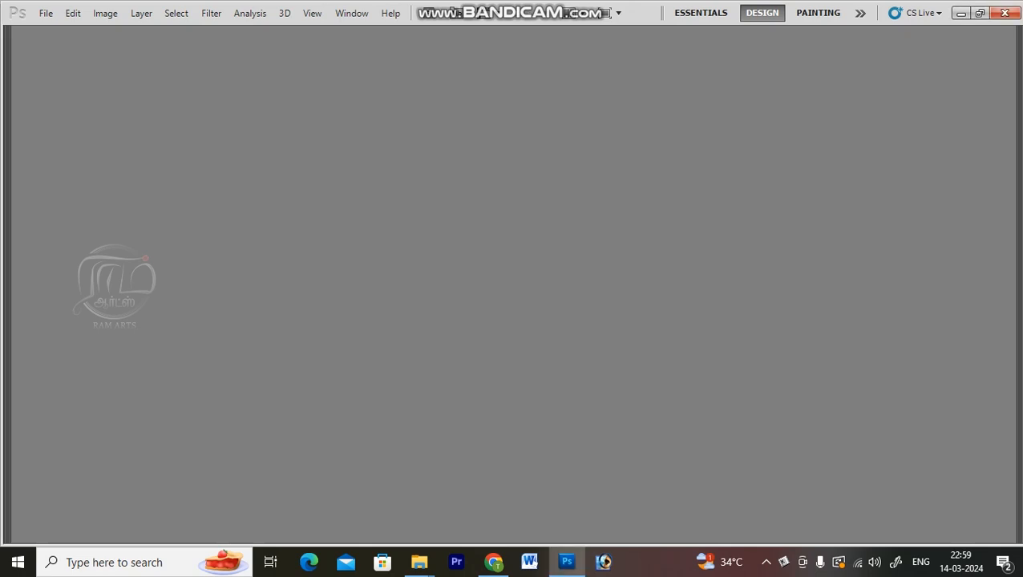
Begin a new document with a width of 20 and the units set to inches.
key(ctrl+n)
key(Tab)
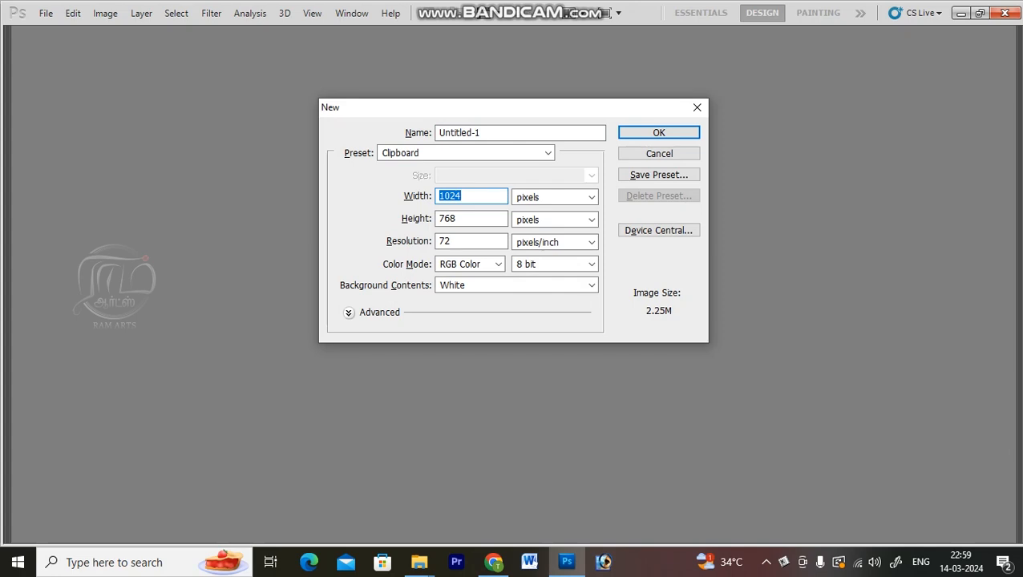
text(20)
key(Tab)
key(Down)
key(Tab)
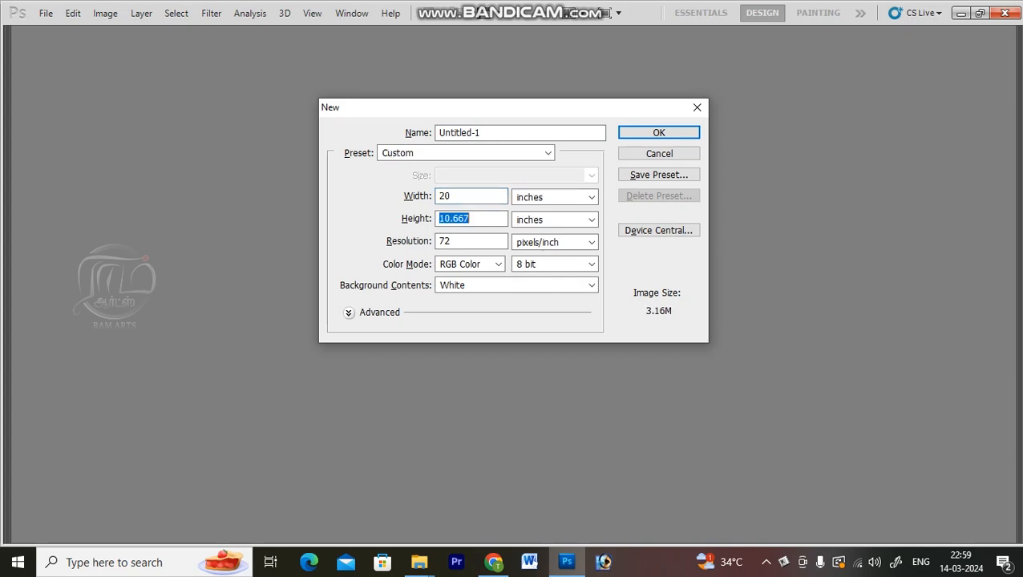
Set the height to 10 inches and the resolution to 300 pixels/inch, then create the document.
text(30)
key(BackSpace)
key(BackSpace)
text(2)
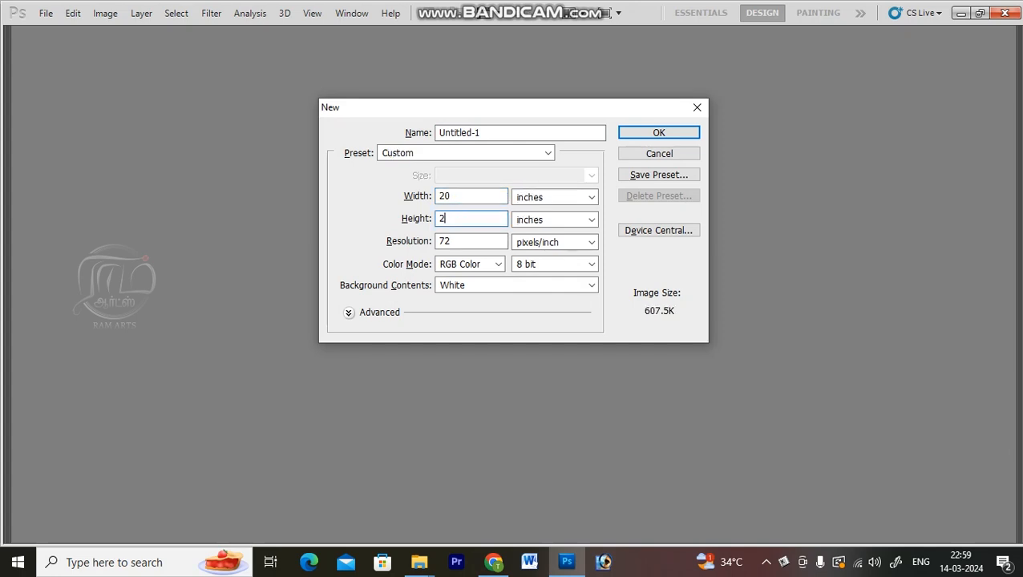
text(0)
key(BackSpace)
key(BackSpace)
text(10)
key(Tab)
key(Tab)
text(300)
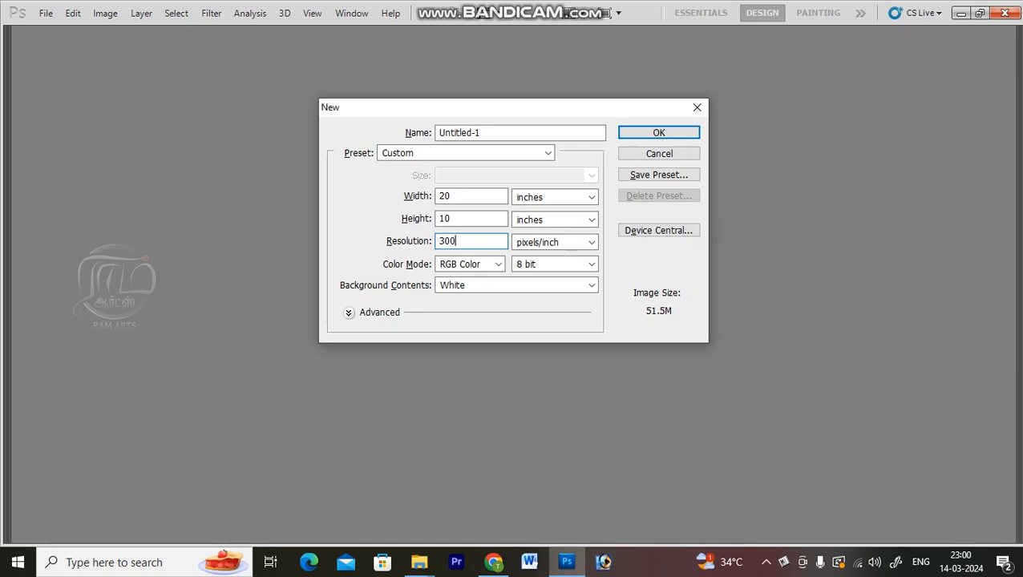
key(Return)
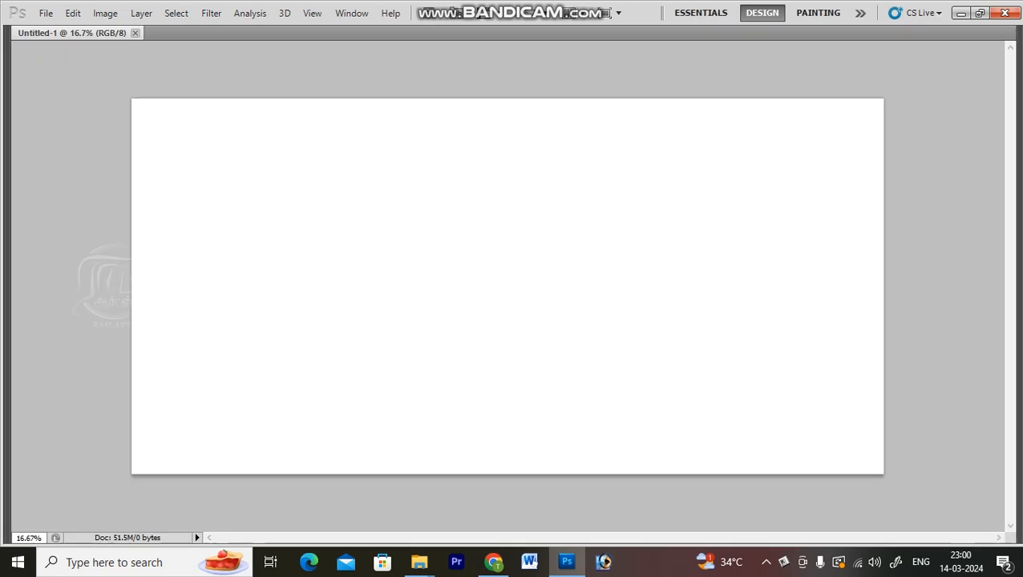
key(ctrl+0)
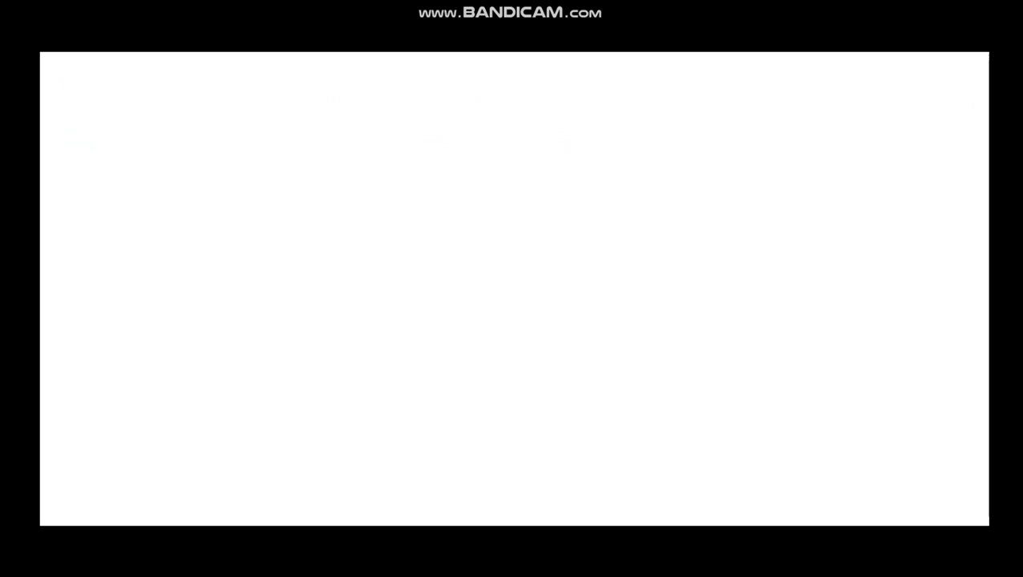
Open the portrait image Untitled-1 from the thalapathi folder.
key(ctrl+o)
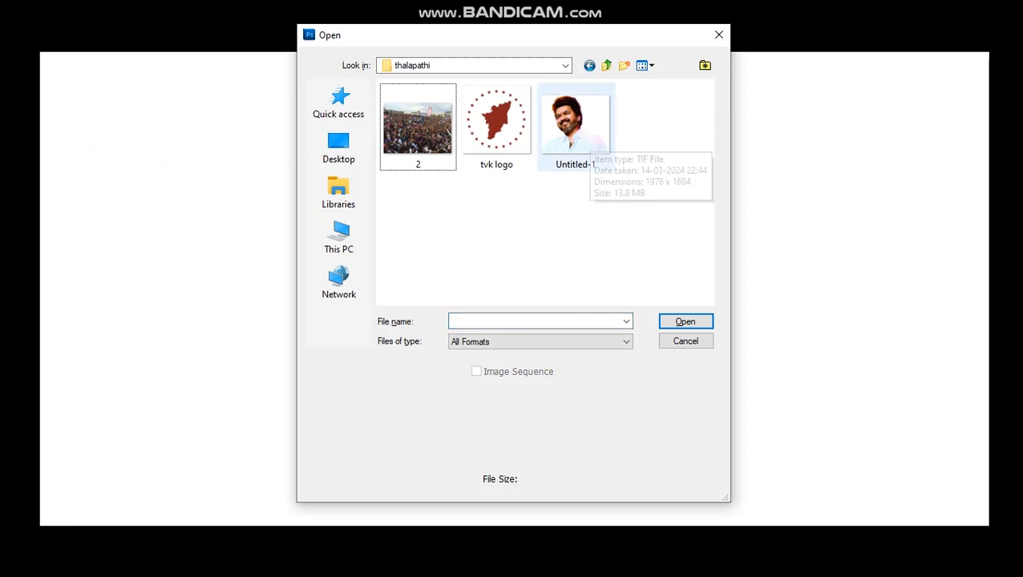
double_click(576, 127)
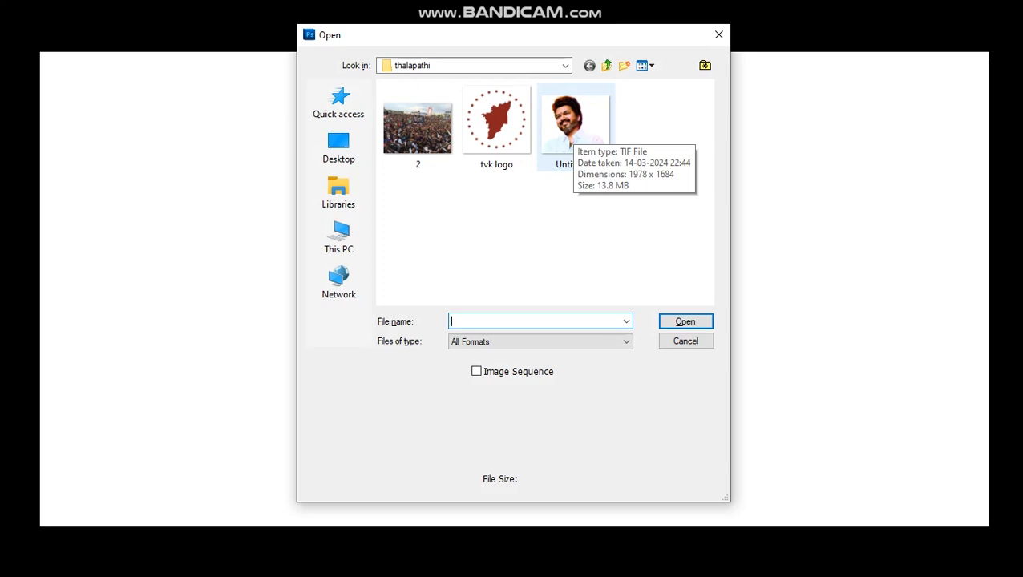
click(572, 129)
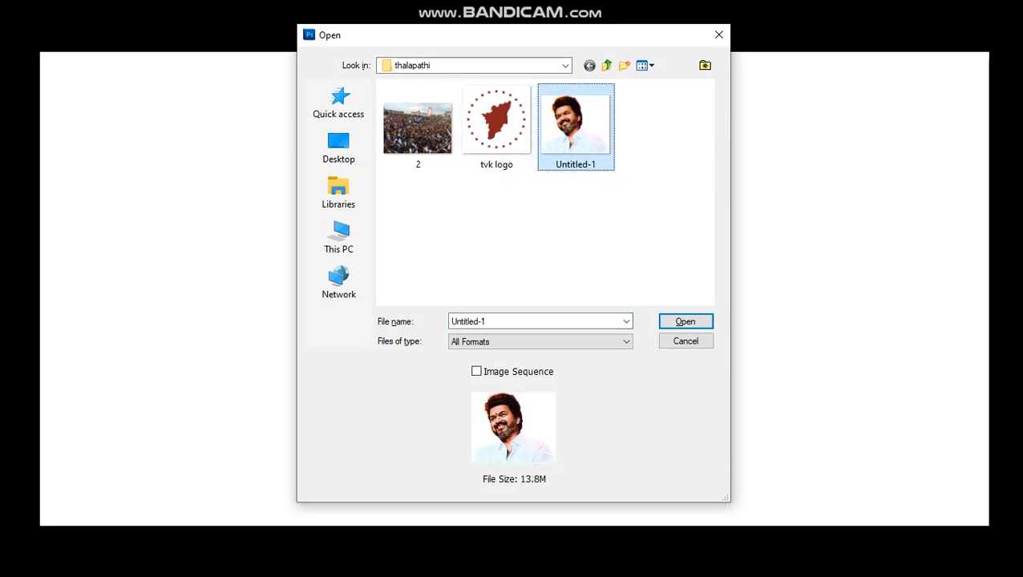
key(Return)
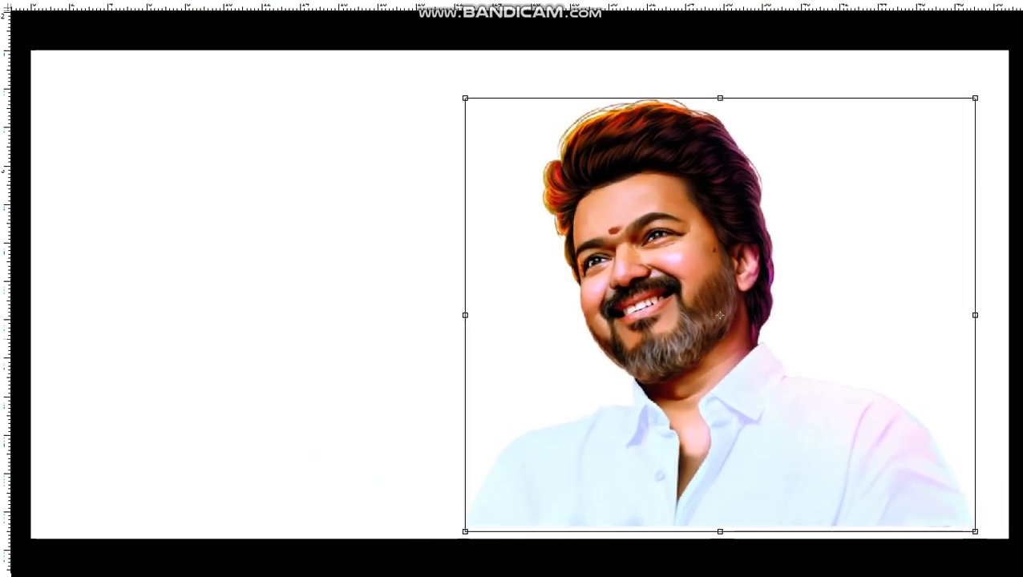
Enlarge the portrait so it spans nearly the full canvas height on the right half of the banner.
drag(975, 98, 827, 86)
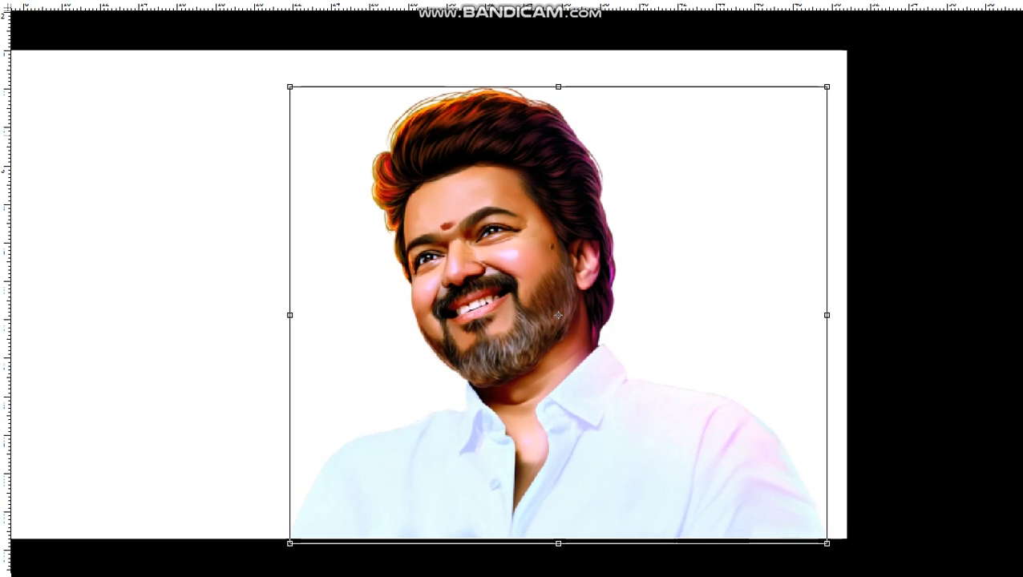
key(Return)
key(ctrl+0)
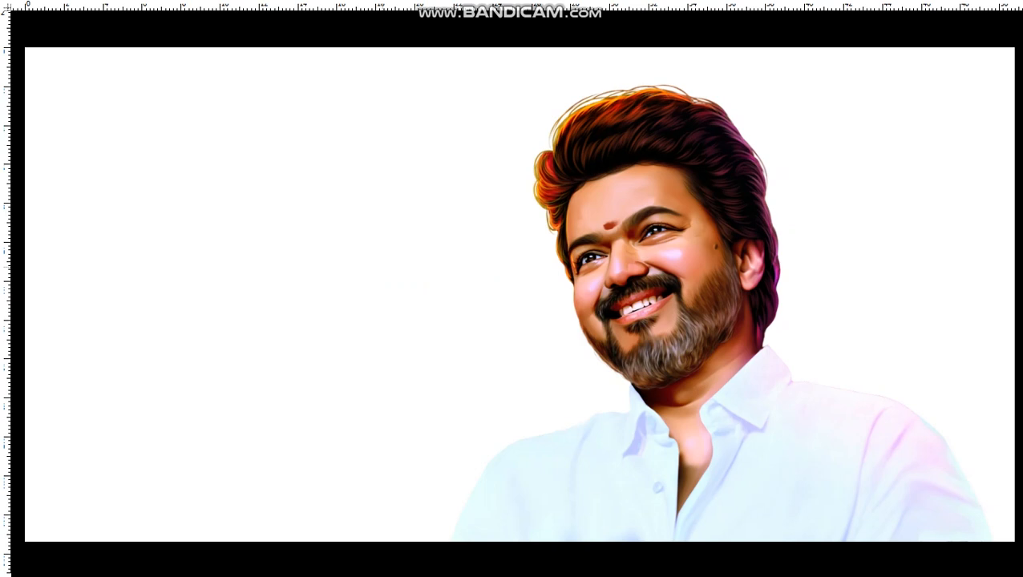
Add a new empty layer beneath the portrait layer.
key(ctrl+shift+n)
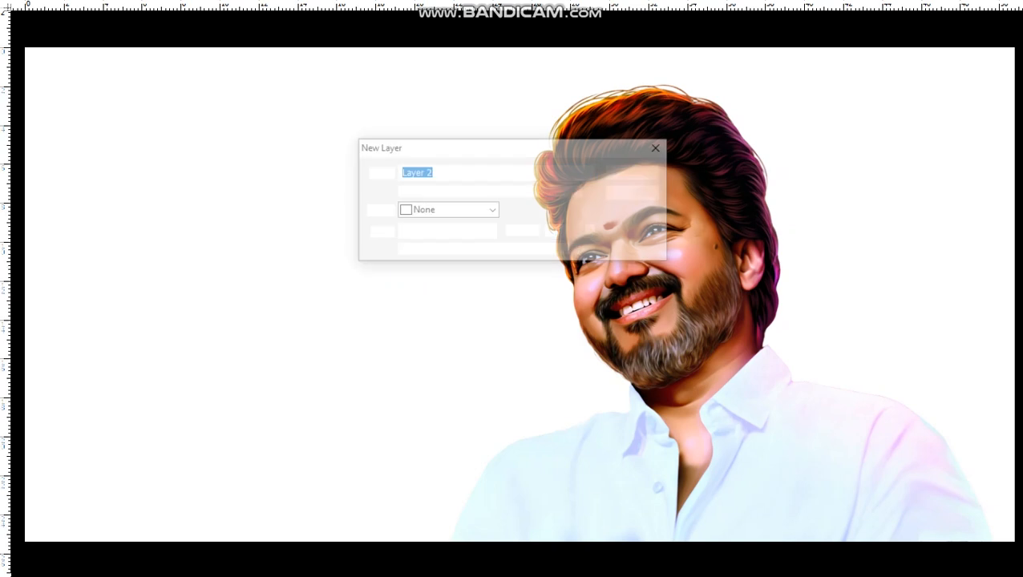
key(Return)
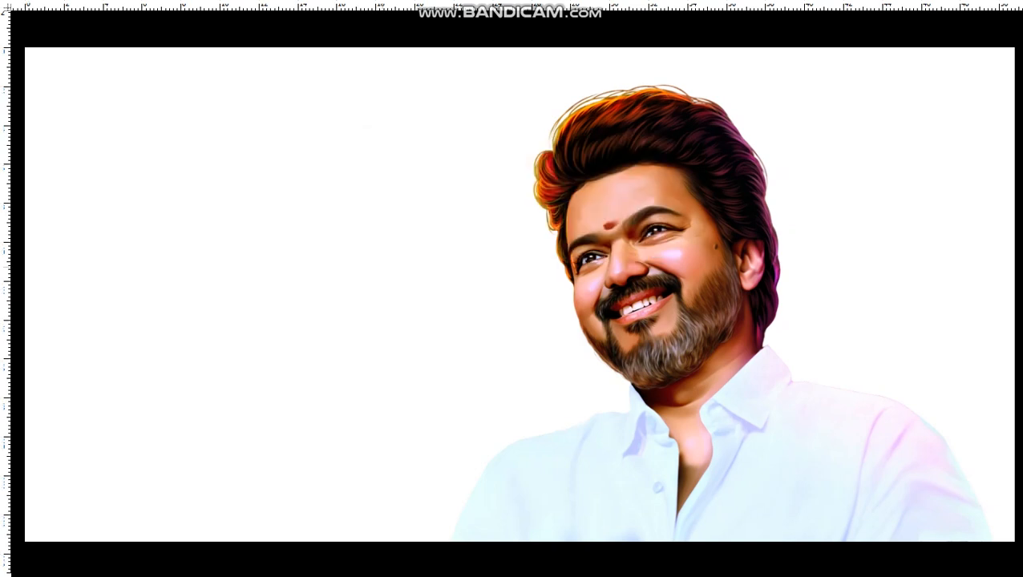
key(ctrl+minus)
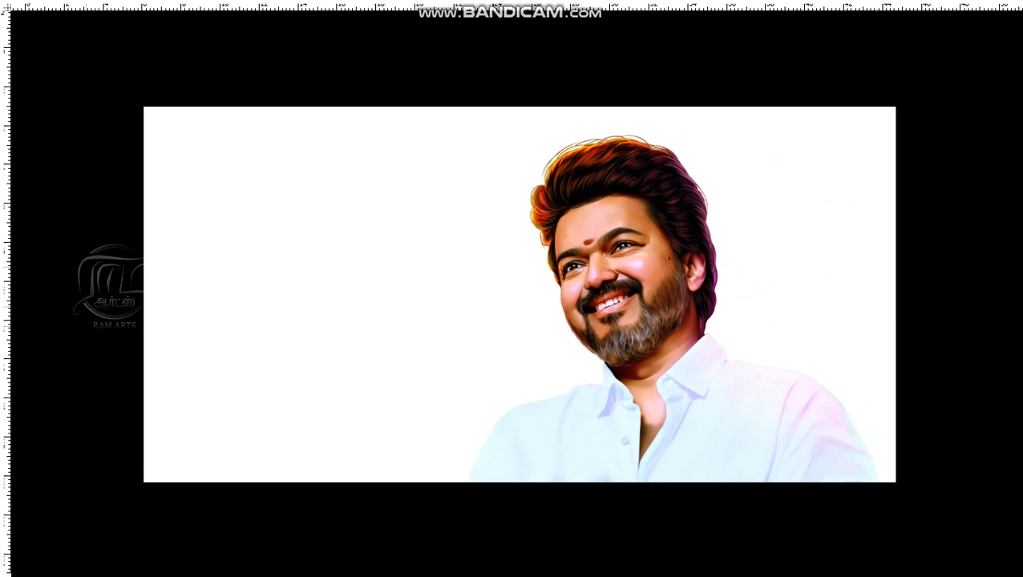
Set the foreground colour to bright yellow with C 0, M 0, Y 100 and K 0.
key(f)
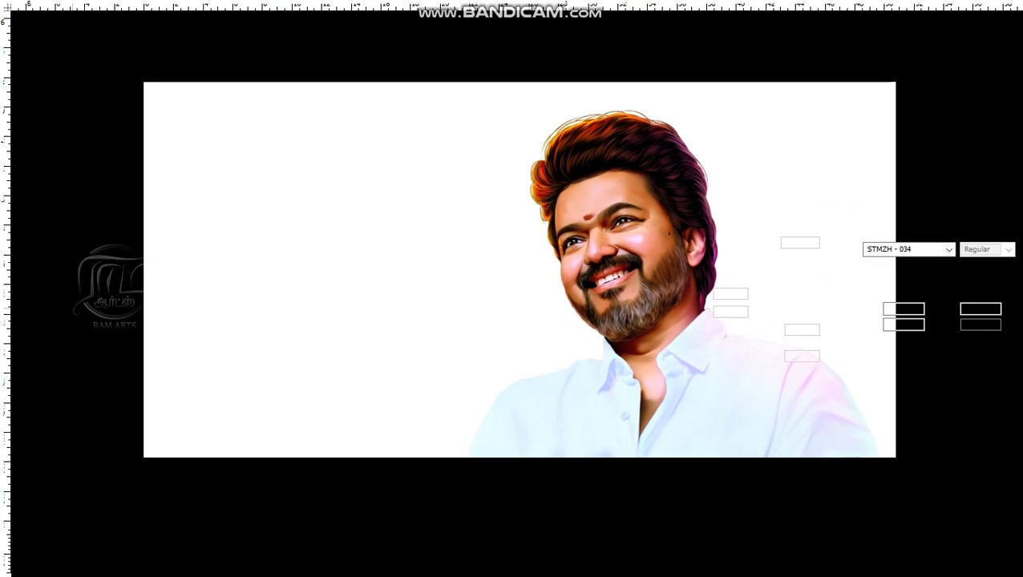
key(f)
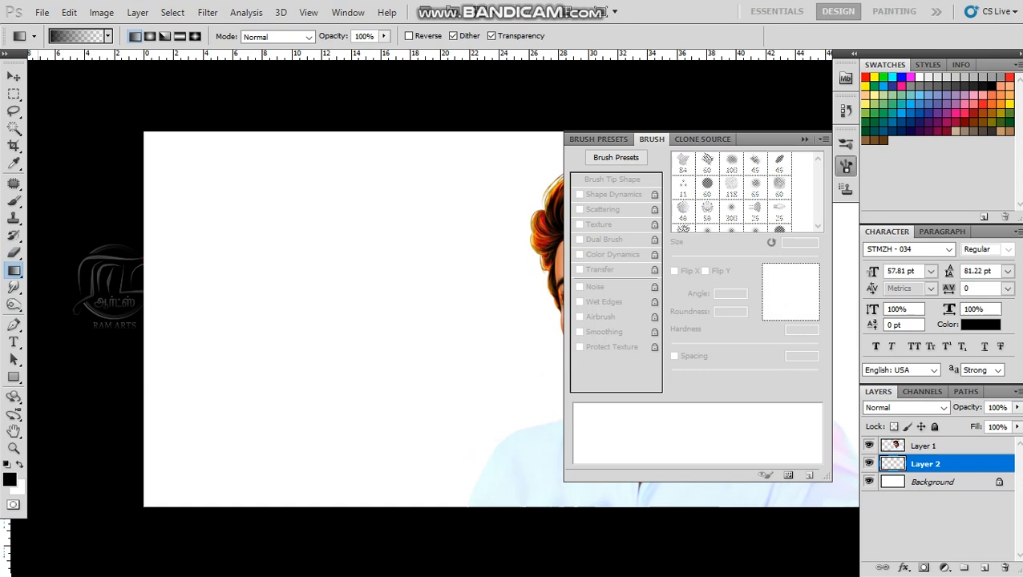
click(10, 479)
click(65, 262)
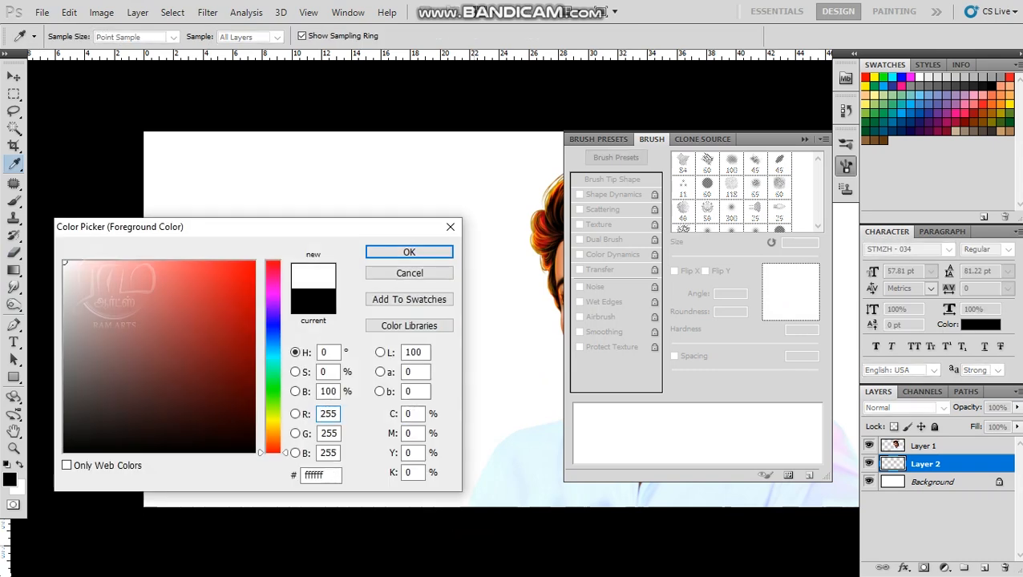
double_click(412, 453)
text(100)
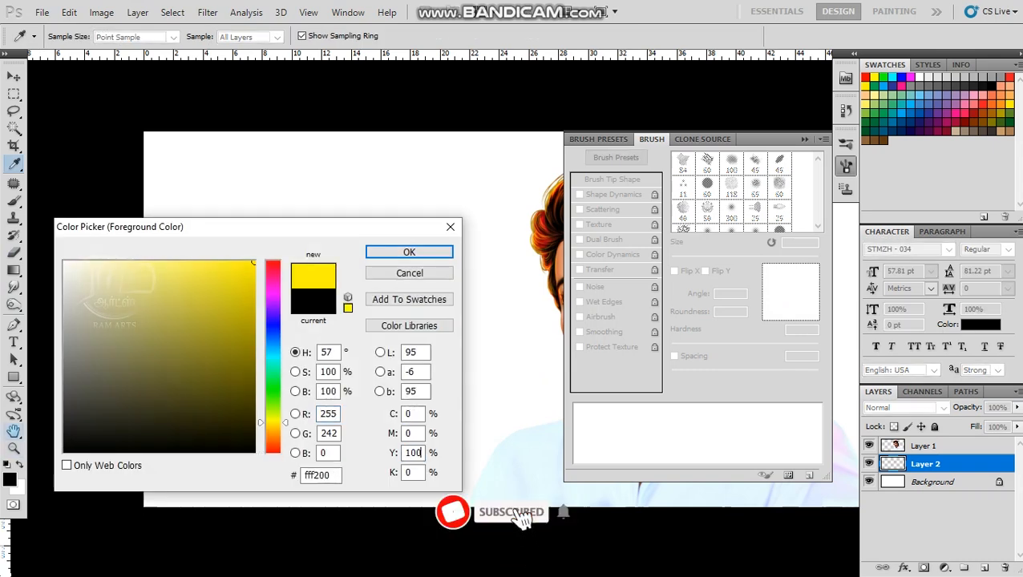
key(Return)
Fill the background layer with yellow gradients running inward from the canvas's lower-left and lower-right corners.
key(f)
key(f)
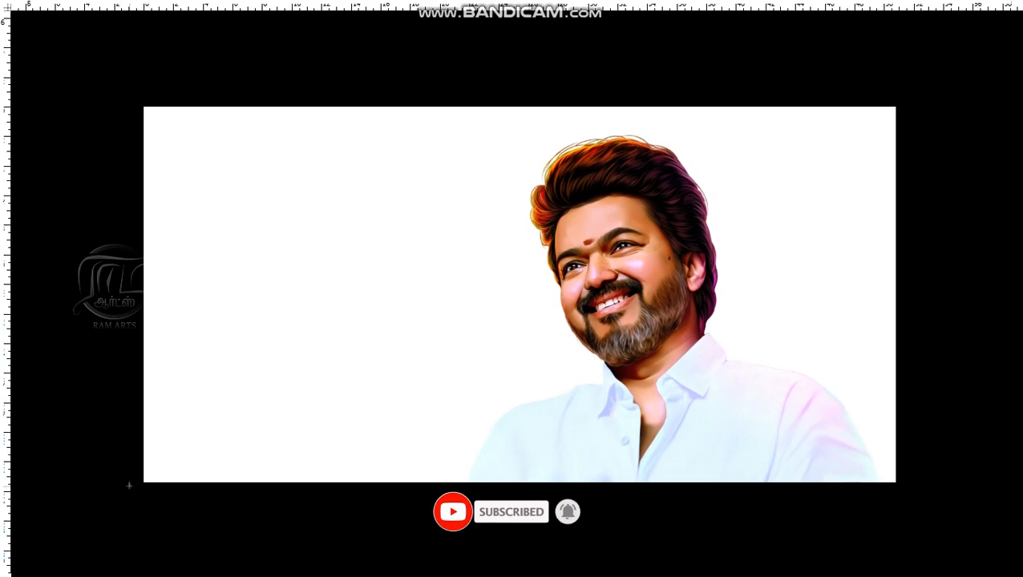
drag(129, 485, 521, 94)
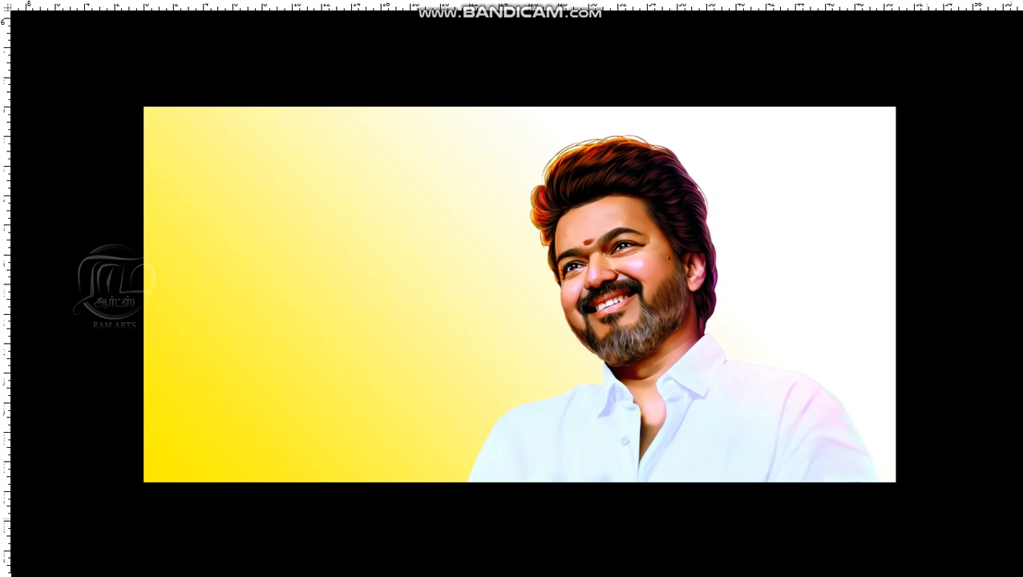
drag(923, 517, 283, 272)
key(ctrl+0)
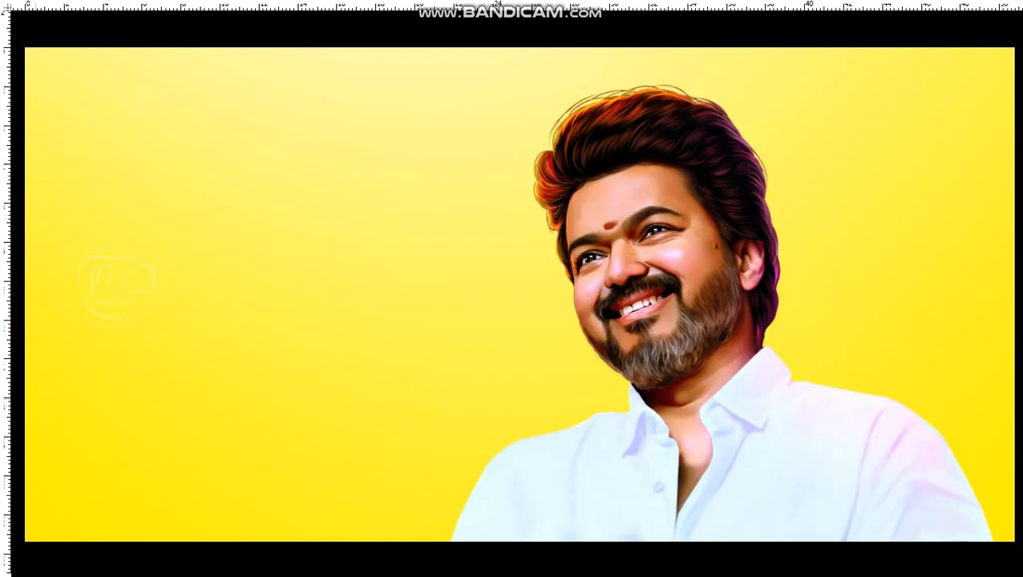
Change the foreground colour to the brownish orange b25306.
key(ctrl+minus)
key(f)
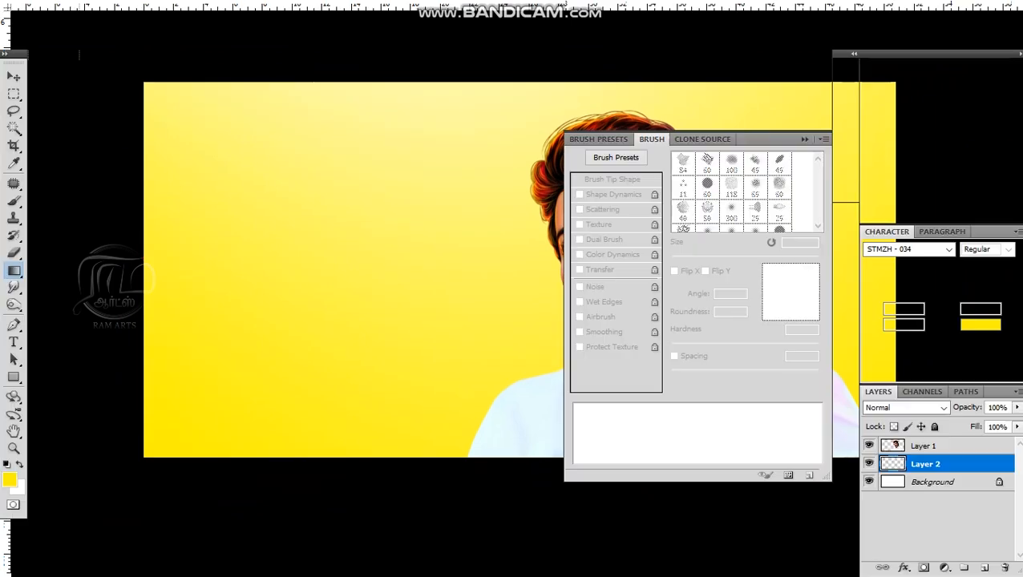
key(i)
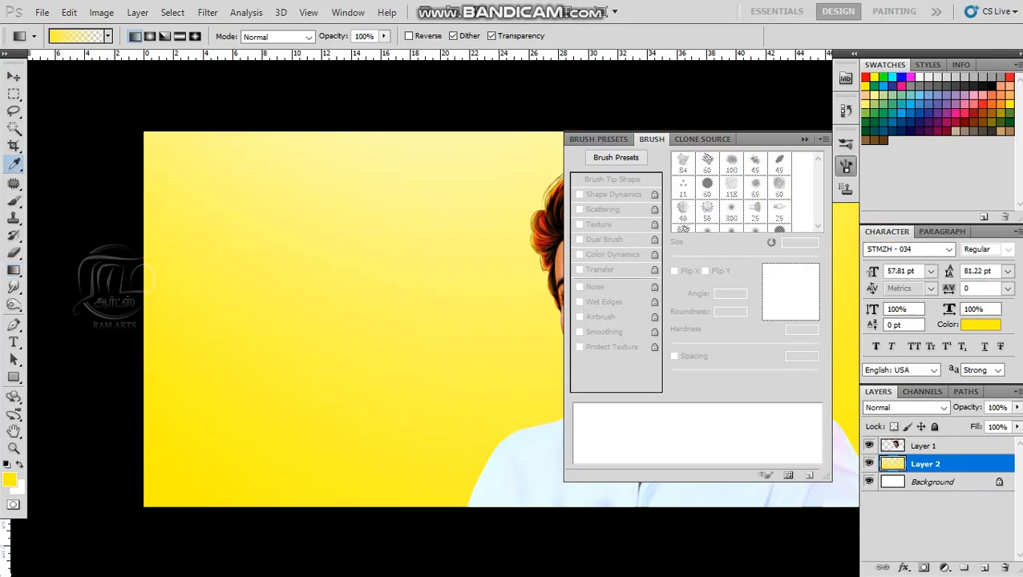
click(9, 479)
click(273, 439)
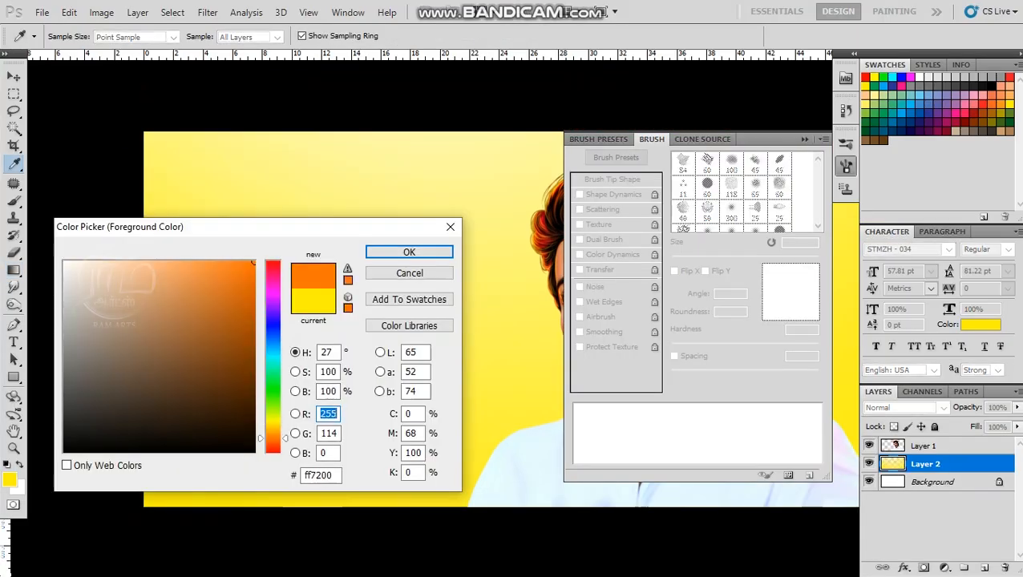
click(250, 308)
click(249, 319)
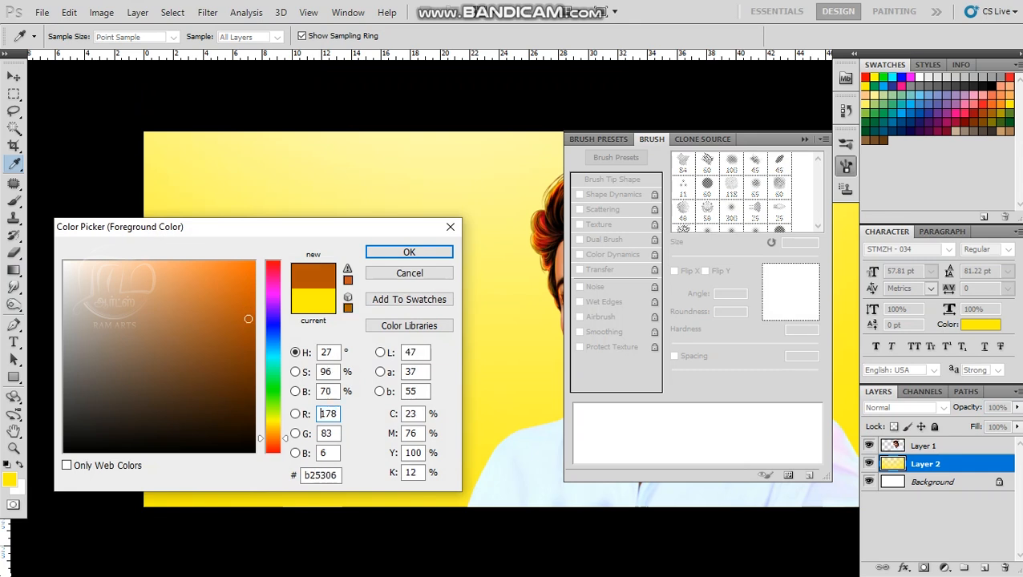
key(Return)
Shade the canvas's lower-left corner with brownish-orange gradients fading diagonally toward the centre.
key(ctrl+minus)
key(f)
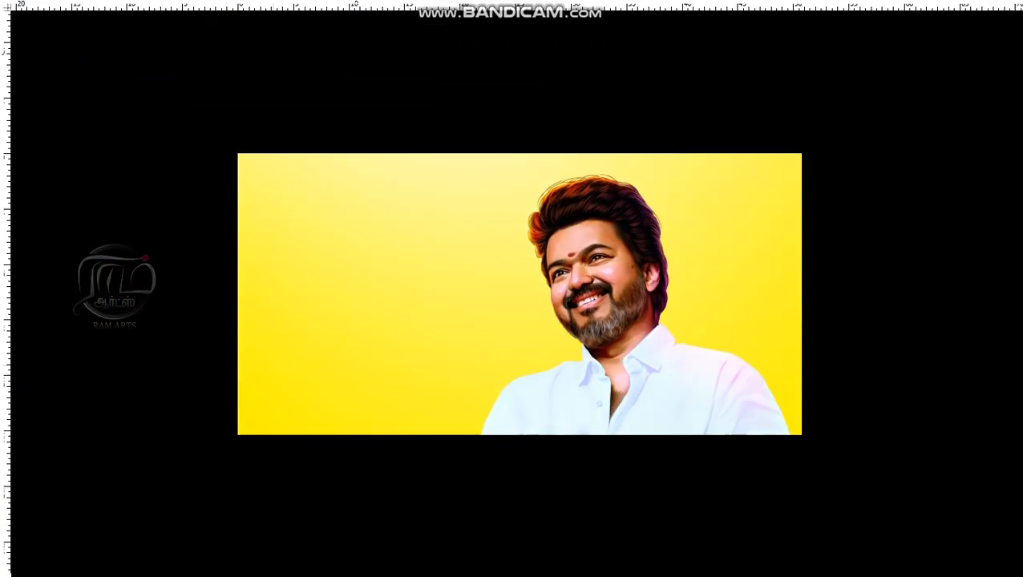
drag(207, 457, 434, 235)
drag(223, 457, 543, 138)
key(ctrl+z)
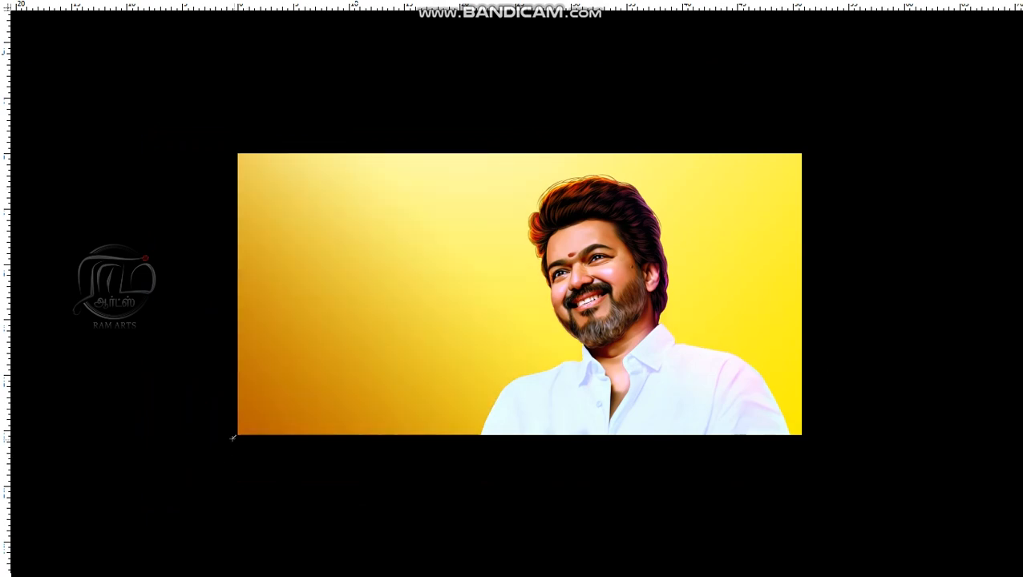
drag(233, 435, 418, 256)
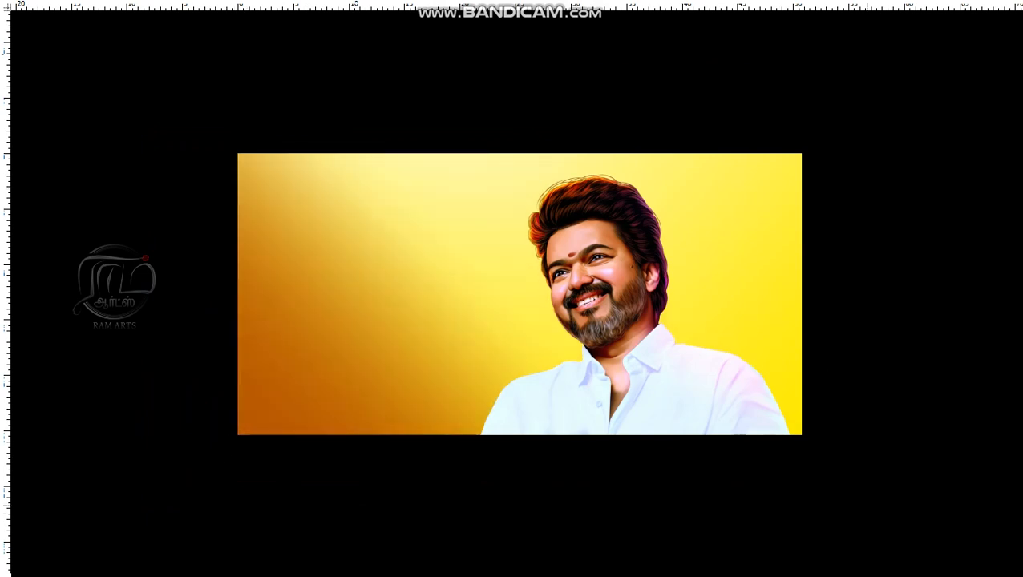
Shade the canvas's lower-right corner behind the portrait with brownish-orange gradients fading toward the centre.
drag(875, 484, 556, 168)
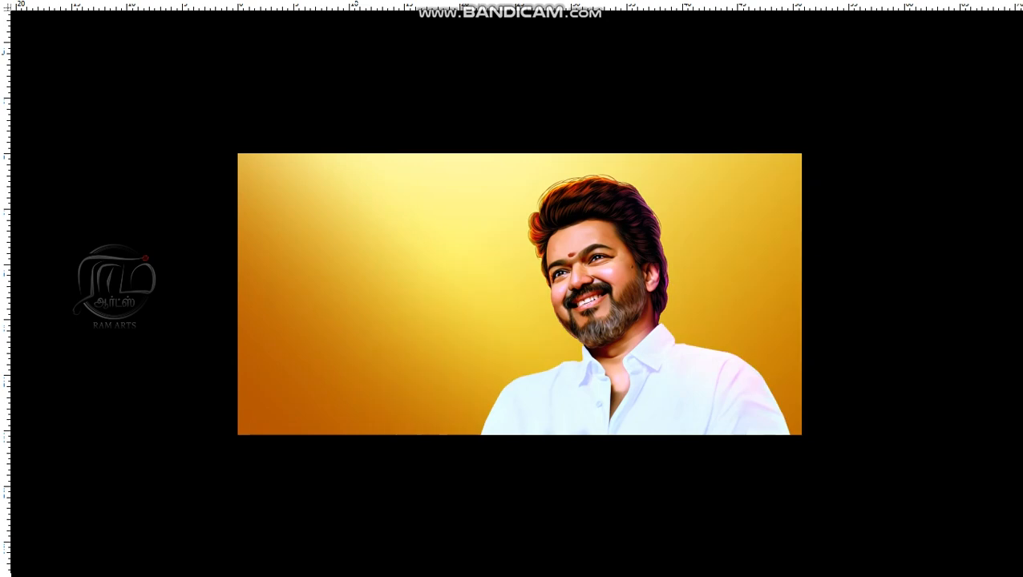
drag(819, 493, 482, 155)
key(ctrl+z)
drag(817, 483, 534, 197)
Choose a darker brown foreground colour and add a short diagonal gradient over the canvas's lower-left corner.
key(Tab)
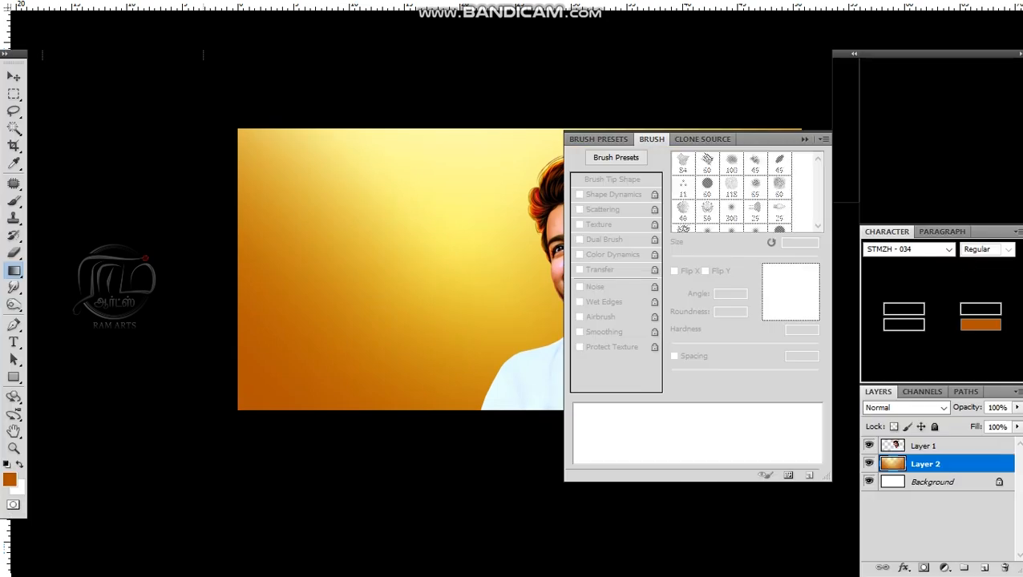
click(10, 480)
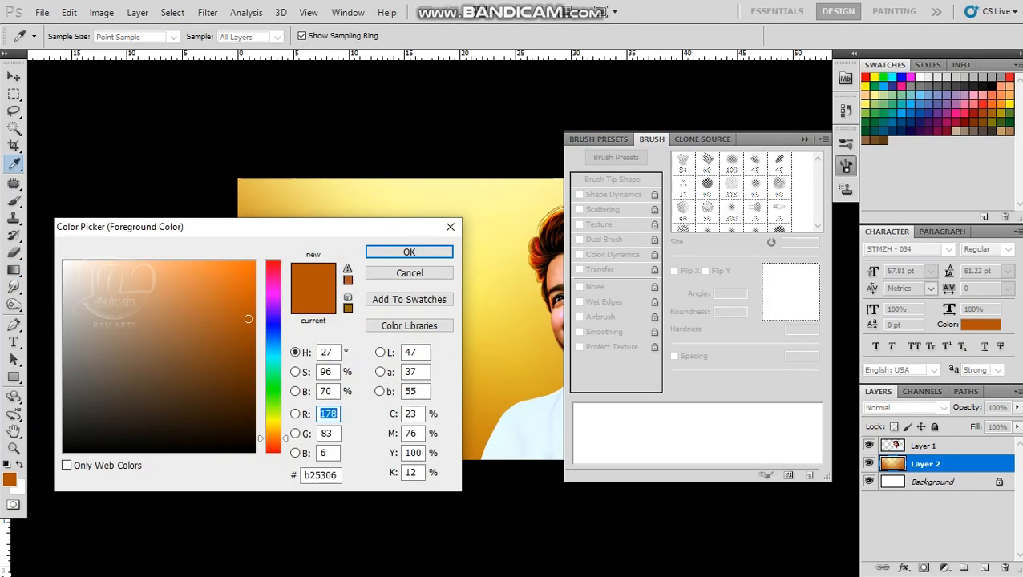
click(253, 386)
key(Return)
key(f)
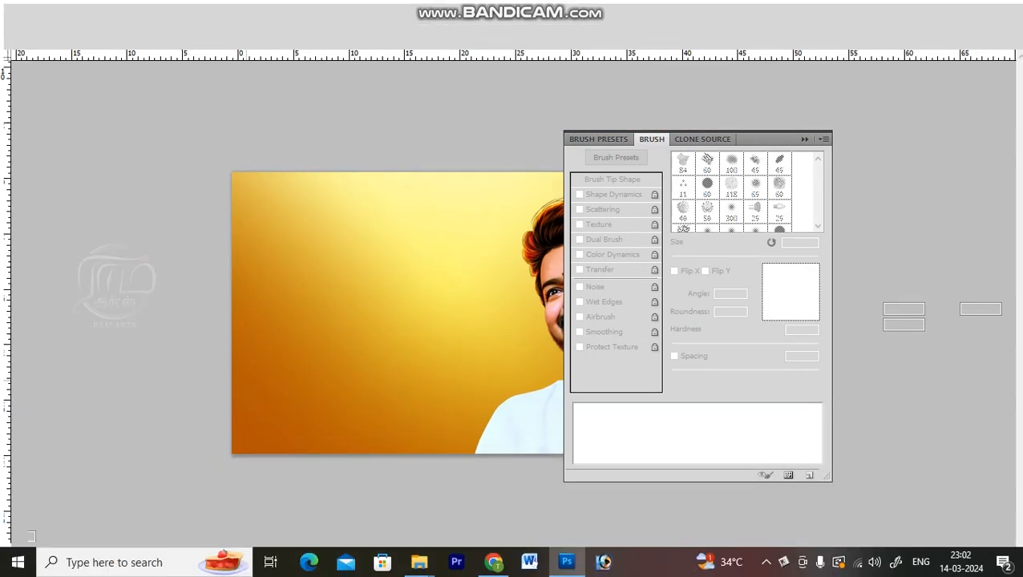
key(Tab)
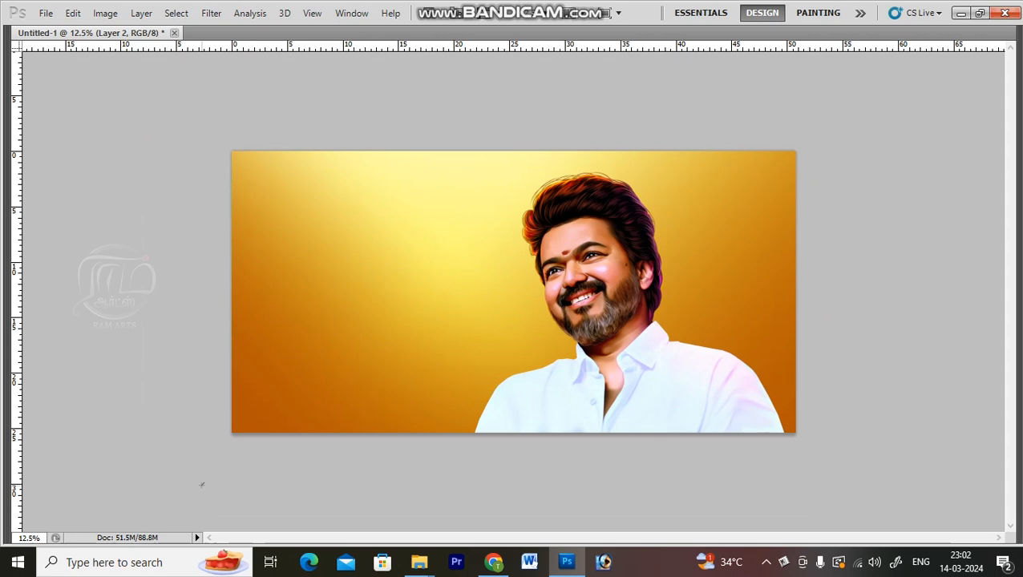
drag(201, 485, 386, 300)
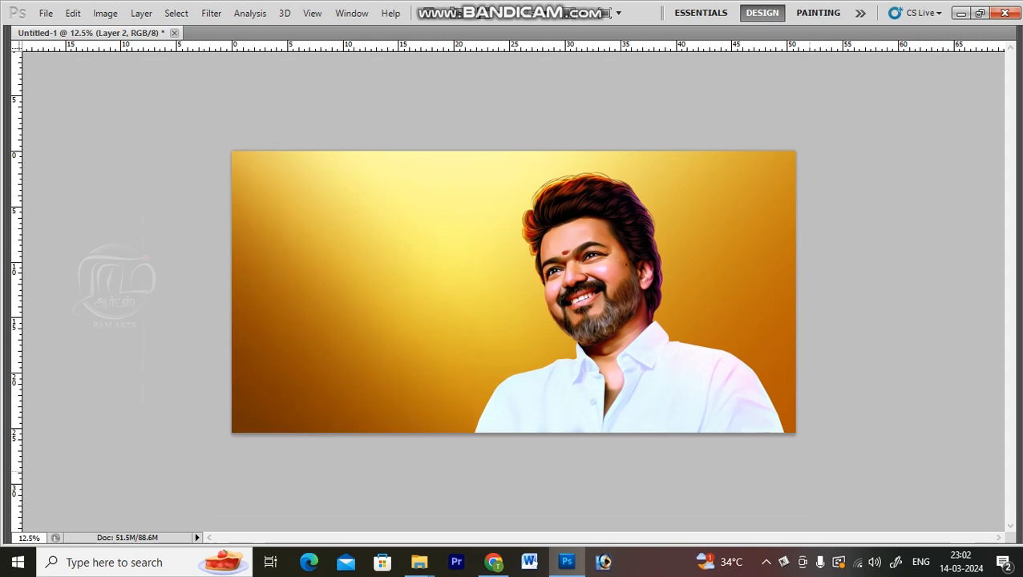
Deepen the canvas's lower-left corner, lower-right corner and bottom edge with dark brown gradients fading toward the centre.
drag(808, 472, 642, 311)
drag(484, 519, 484, 402)
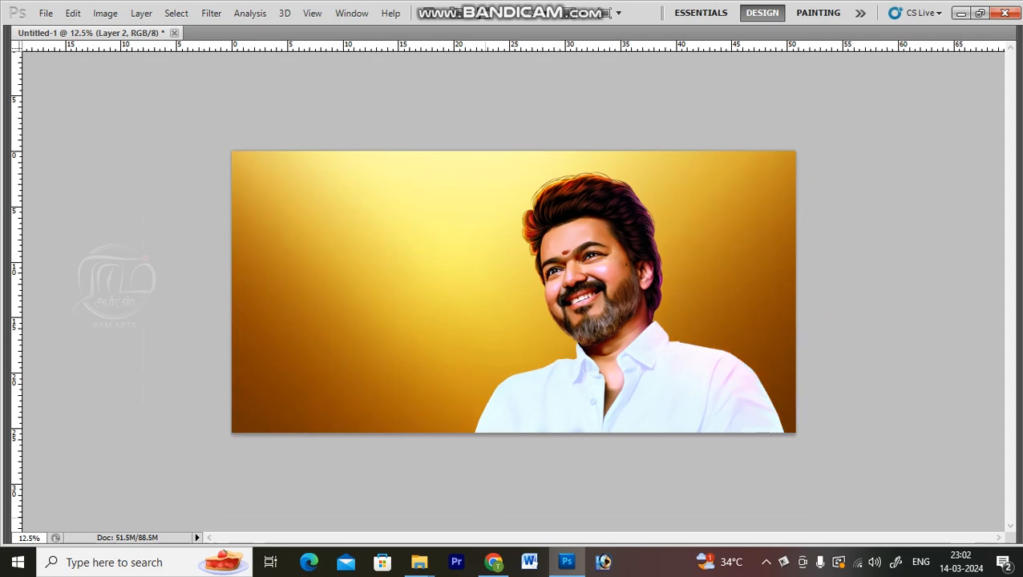
drag(201, 484, 387, 299)
drag(877, 517, 649, 291)
key(ctrl+0)
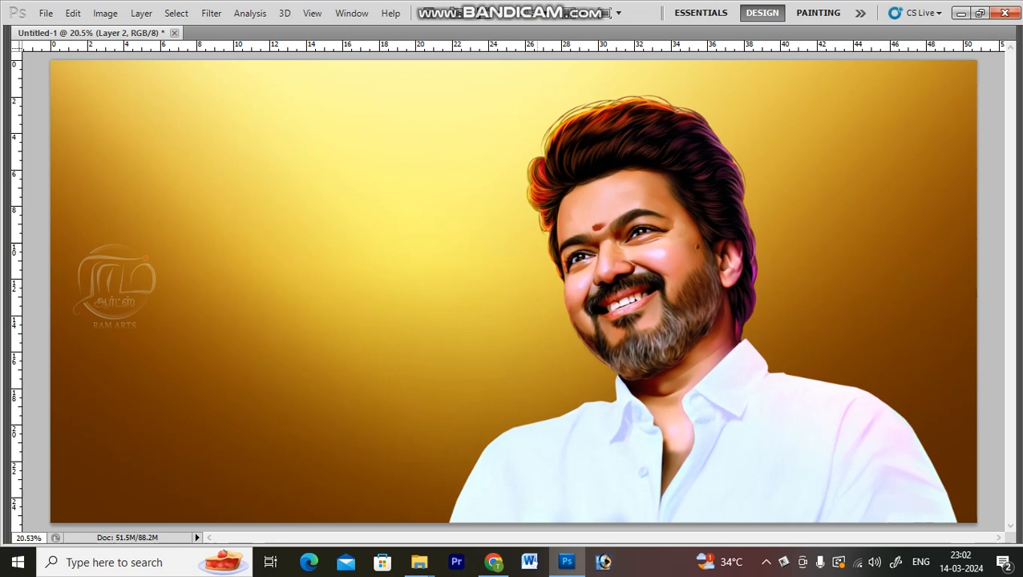
Add a new layer directly below the portrait layer and set the foreground colour to the very dark brown 2d1501.
key(ctrl+shift+n)
key(Return)
key(ctrl+minus)
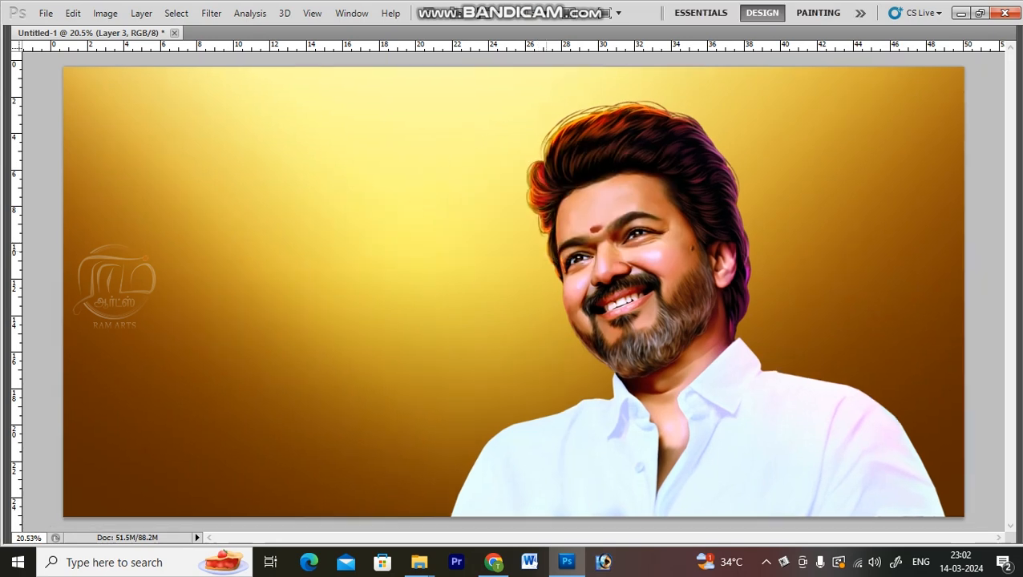
key(shift+Tab)
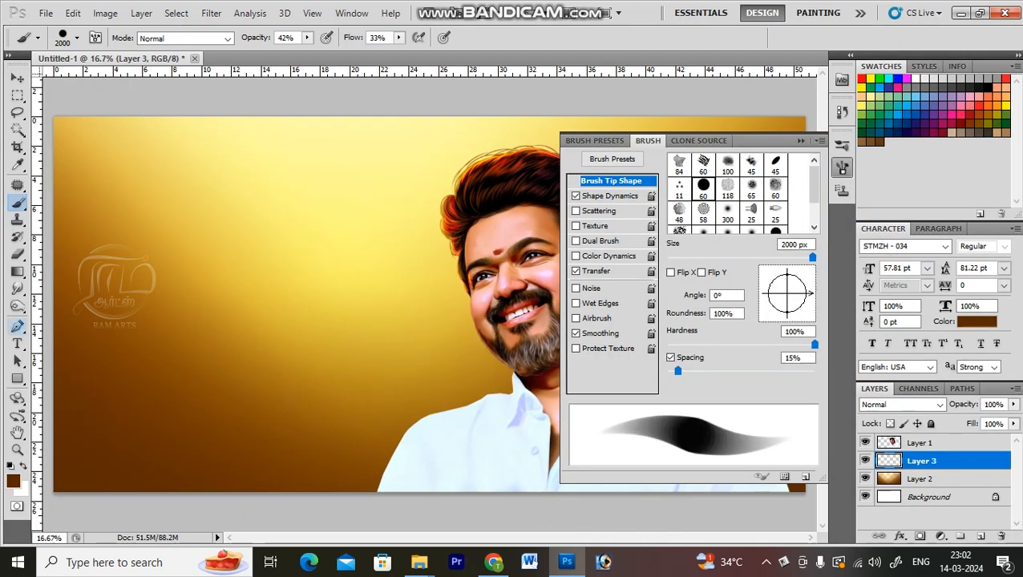
click(13, 481)
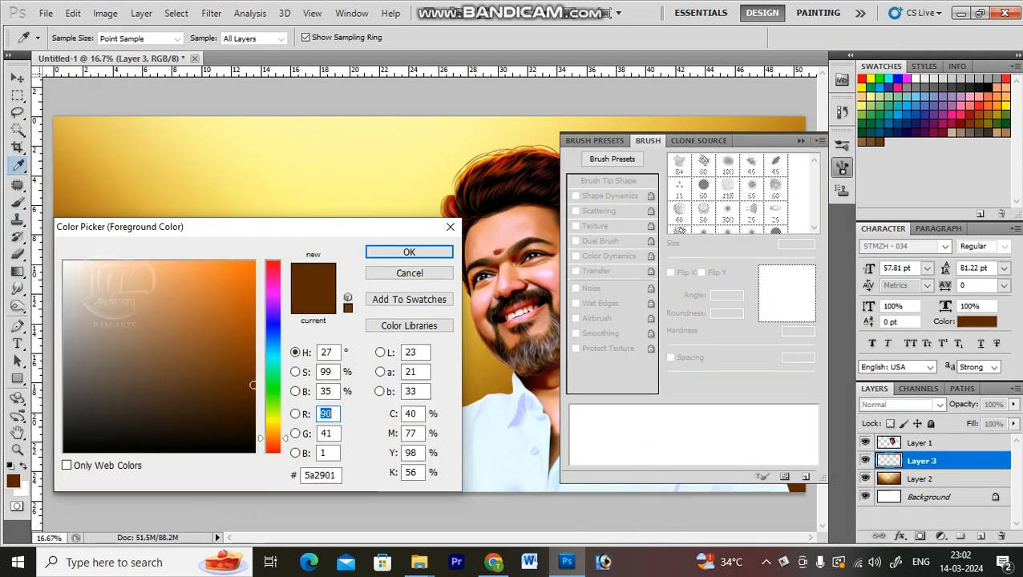
drag(253, 386, 249, 418)
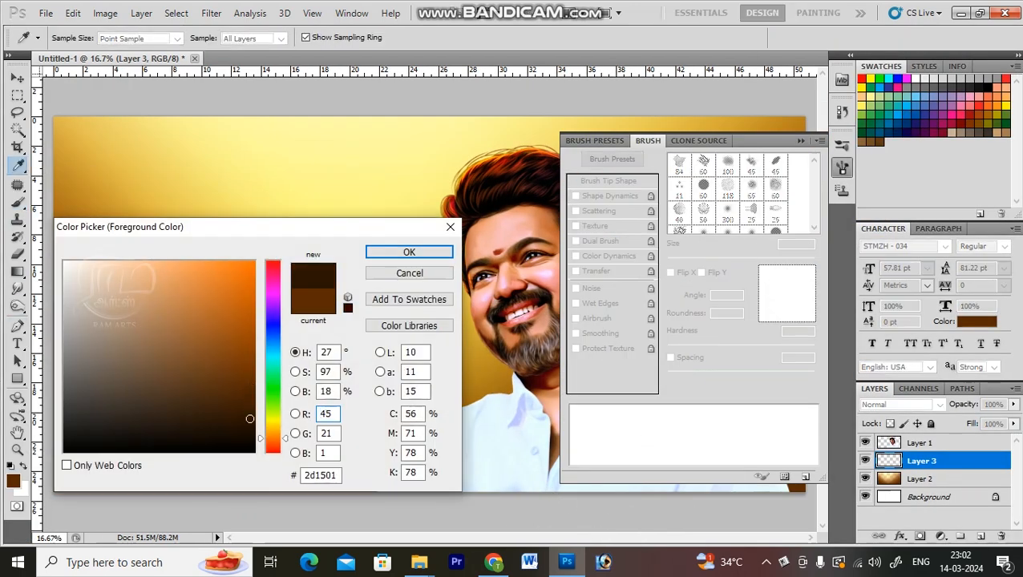
key(Return)
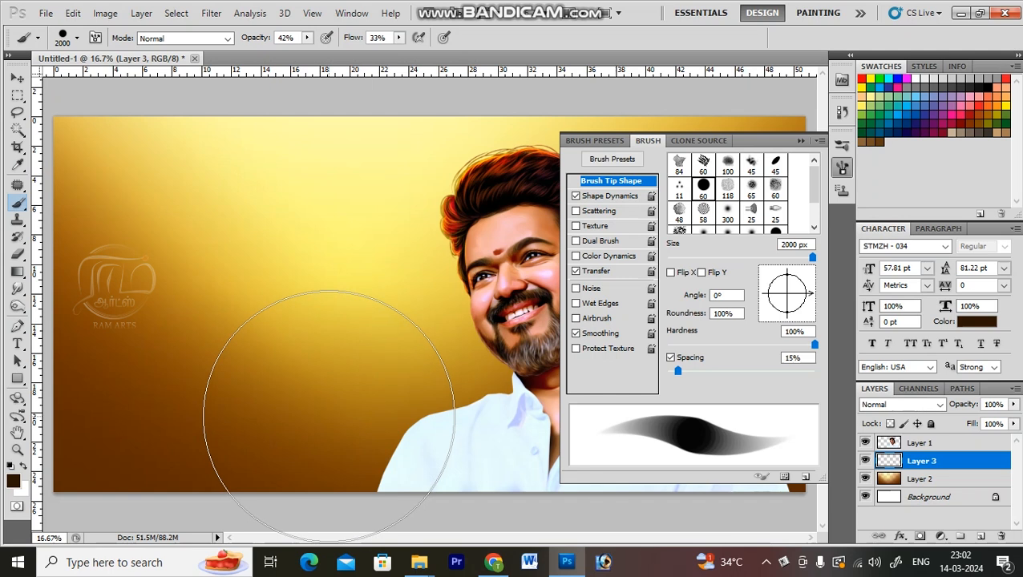
Set up a soft round brush of about 2500 px with Shape Dynamics and Transfer turned off.
click(575, 196)
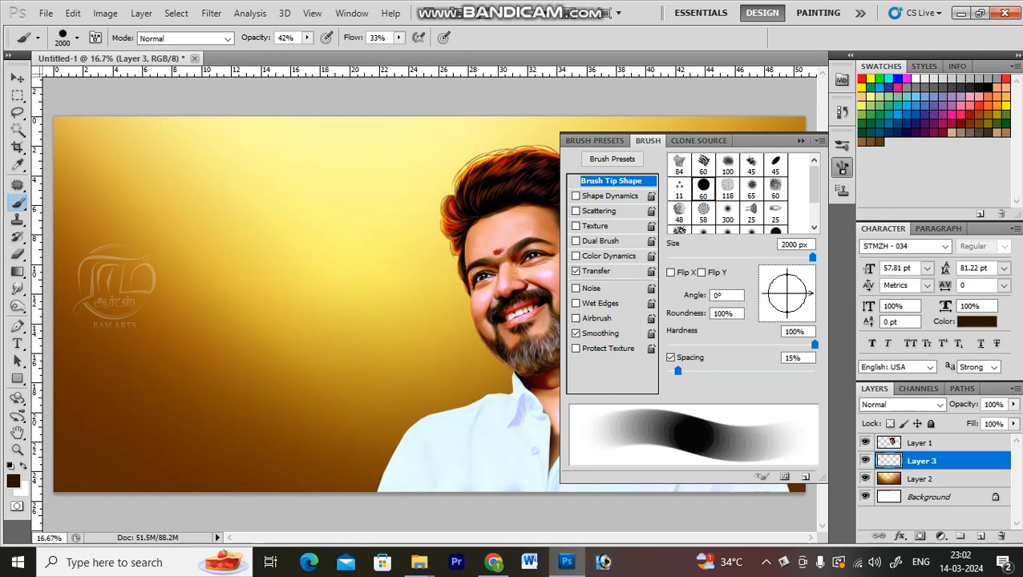
click(575, 271)
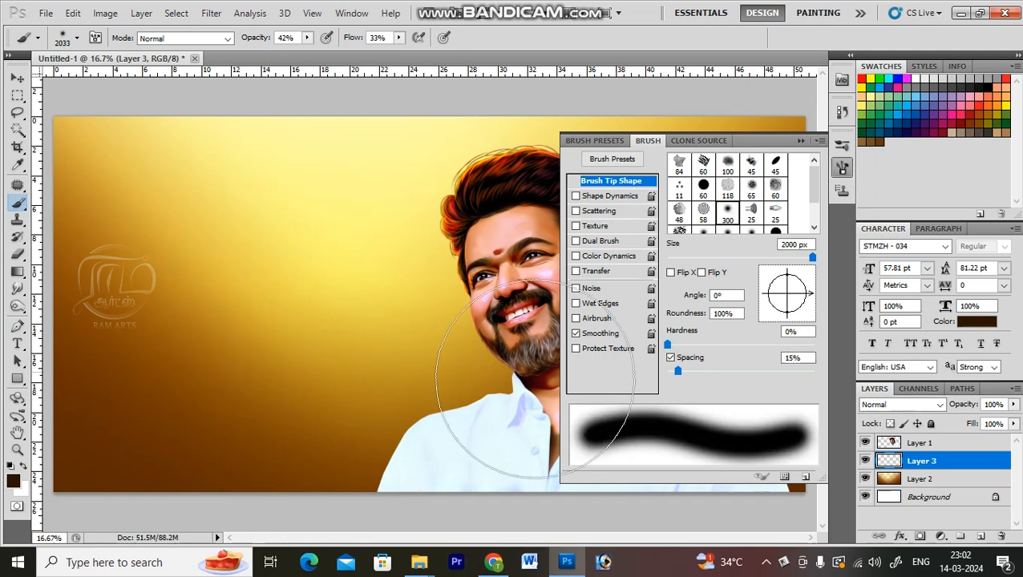
key(Tab)
key(bracketright)
key(bracketright)
key(bracketright)
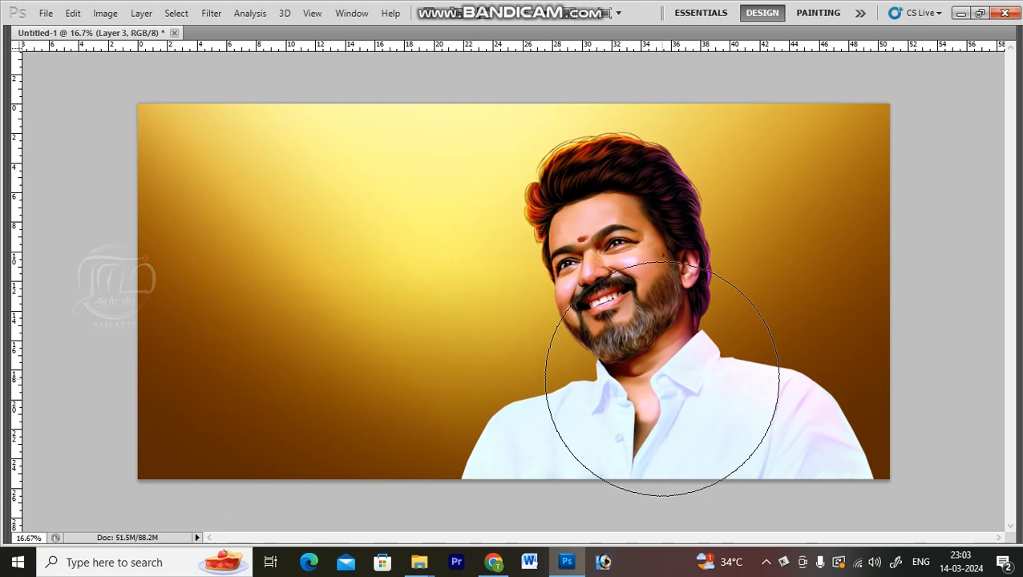
Paint a soft dark brown shadow behind the portrait's neck and shoulders and scale it up beyond the canvas edge.
key(ctrl+minus)
key(ctrl+minus)
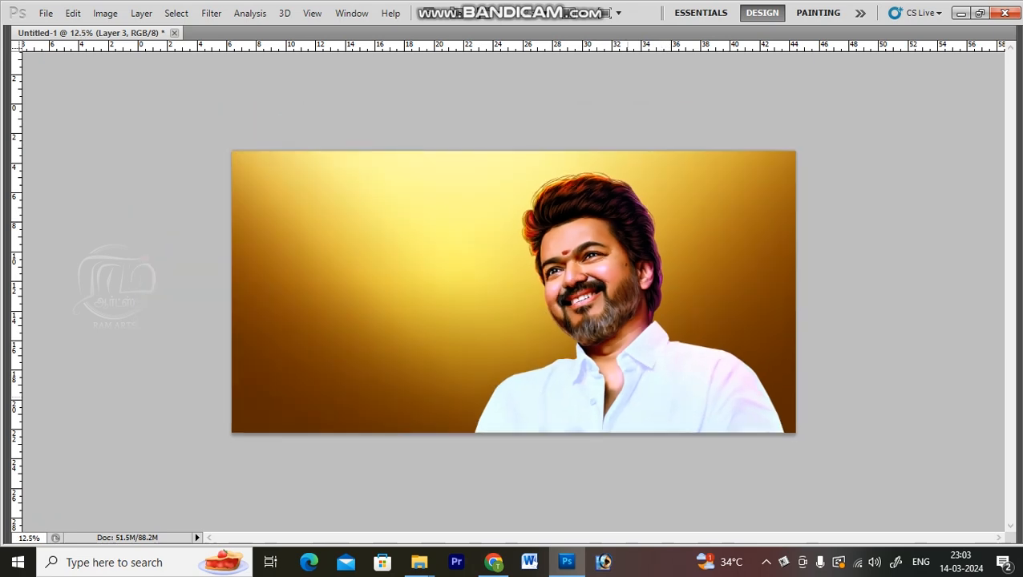
click(606, 393)
click(607, 388)
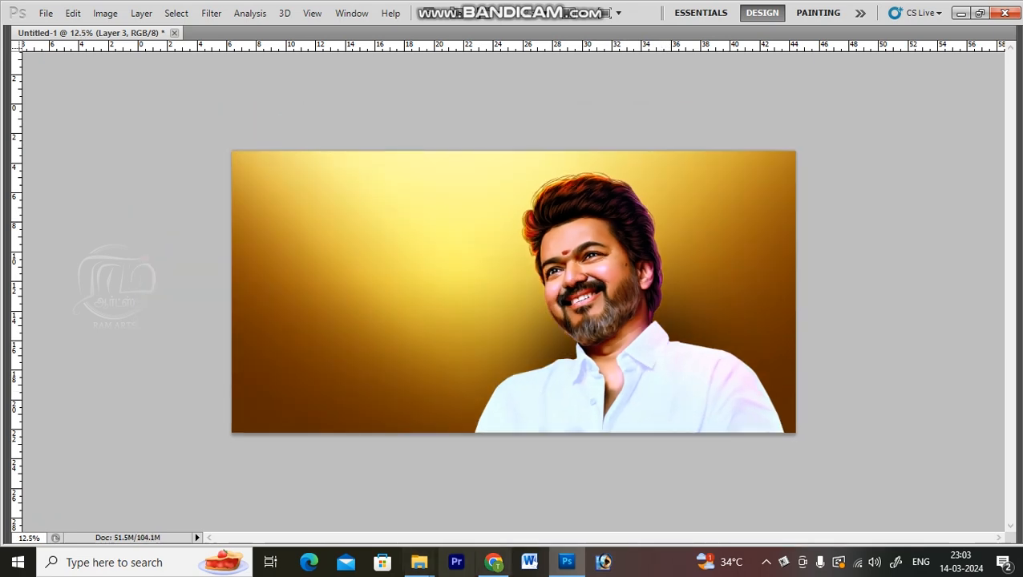
key(ctrl+t)
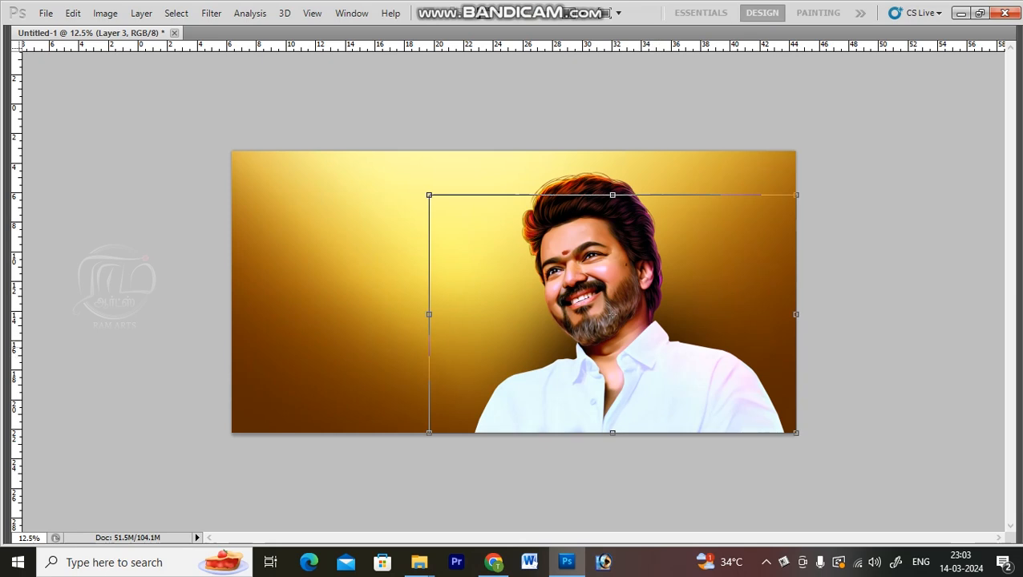
drag(796, 195, 908, 122)
key(Return)
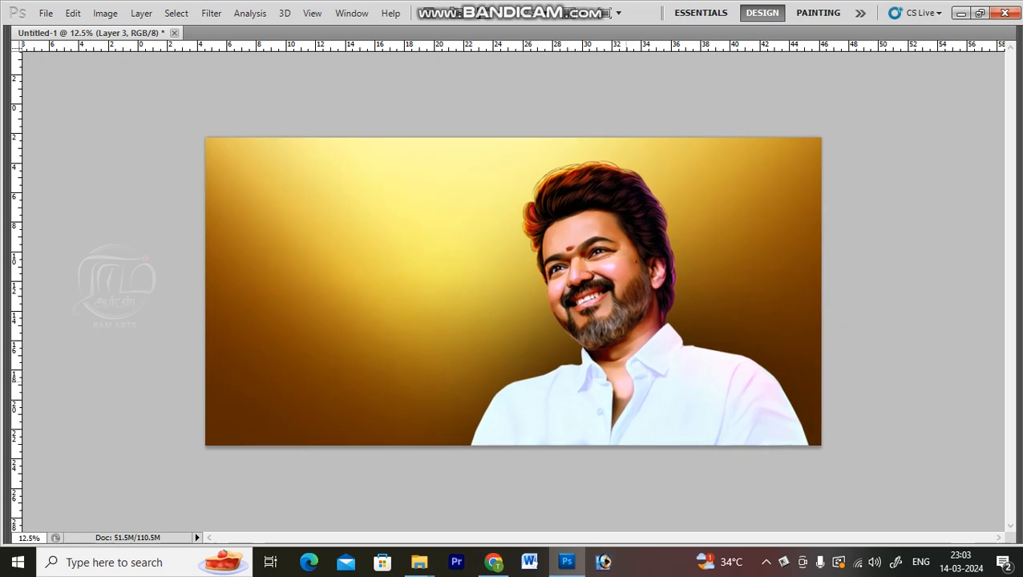
Add another new layer above the shadow and set the foreground colour to bright yellow with a Y value of 100%.
key(ctrl+0)
key(ctrl+minus)
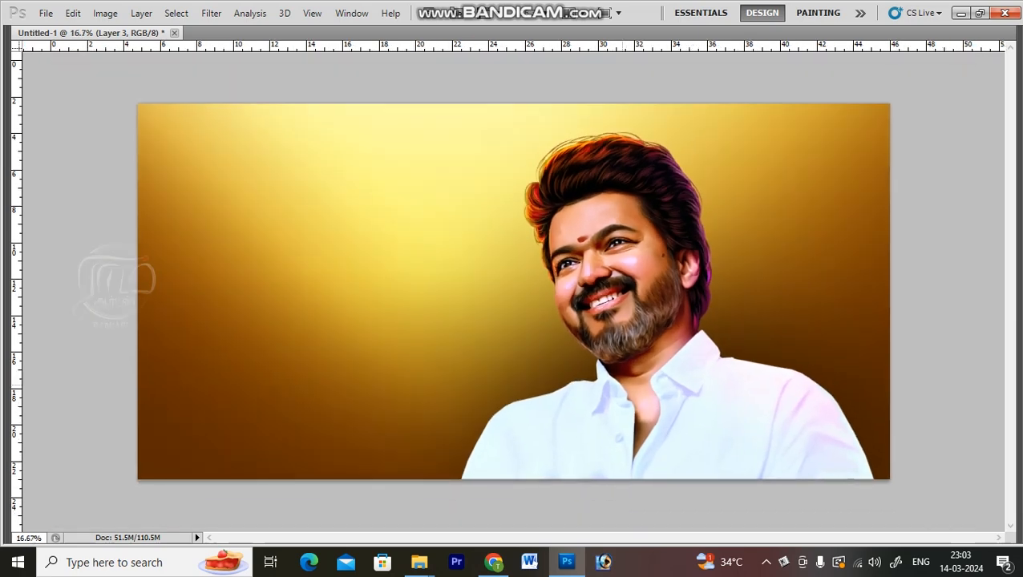
key(ctrl+shift+n)
key(Return)
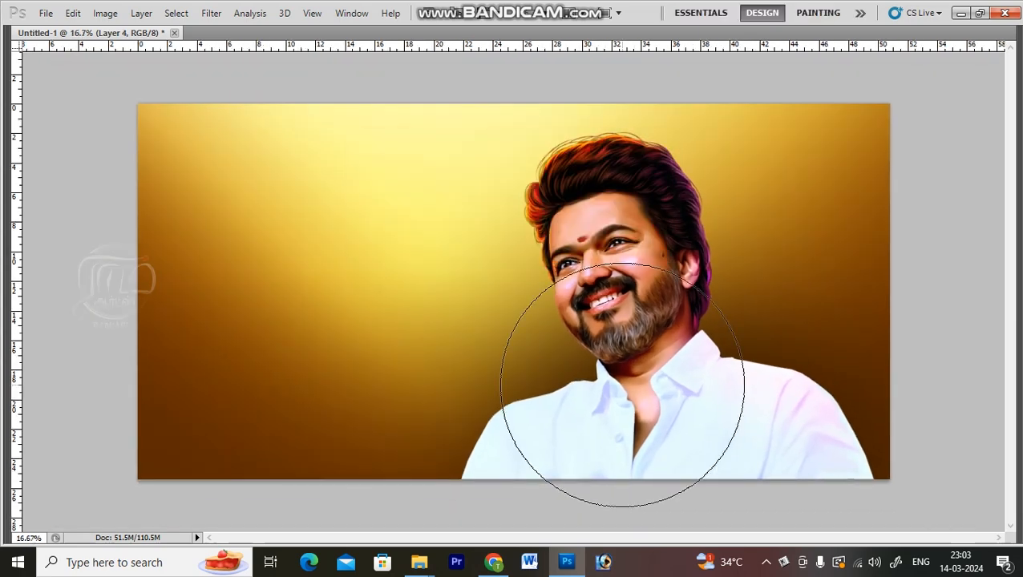
key(Tab)
key(Tab)
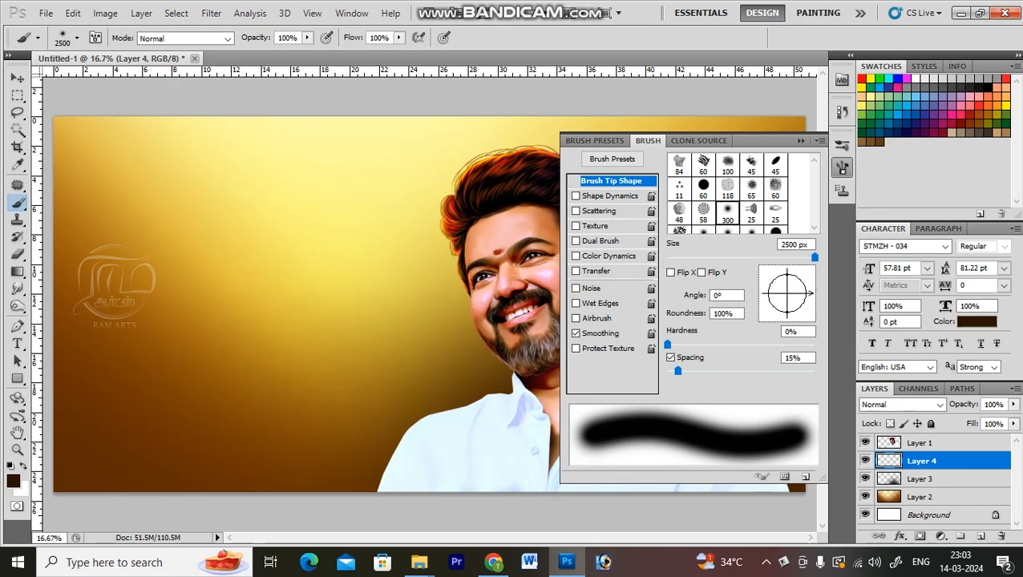
click(14, 481)
click(64, 262)
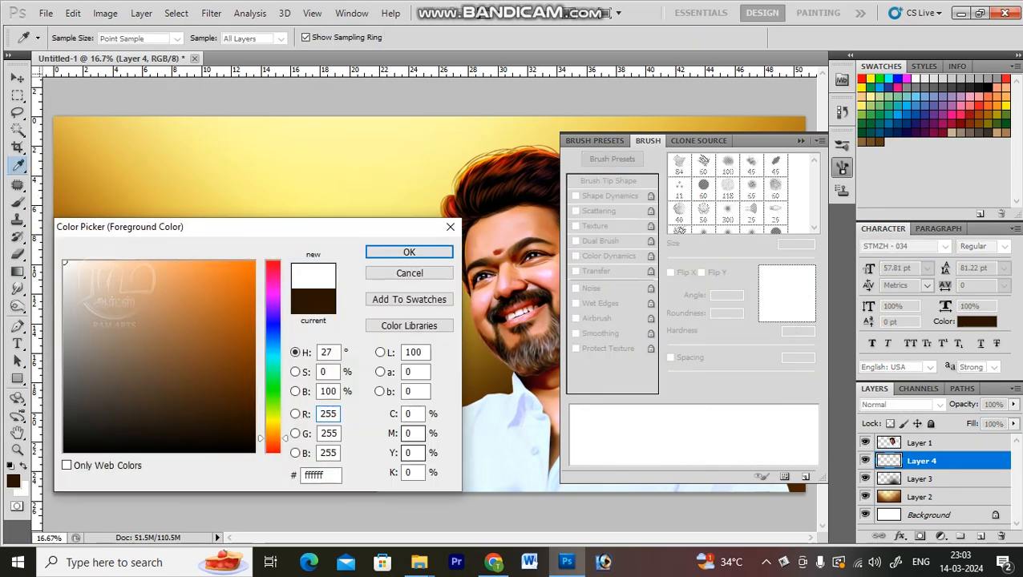
double_click(411, 453)
text(100)
key(Return)
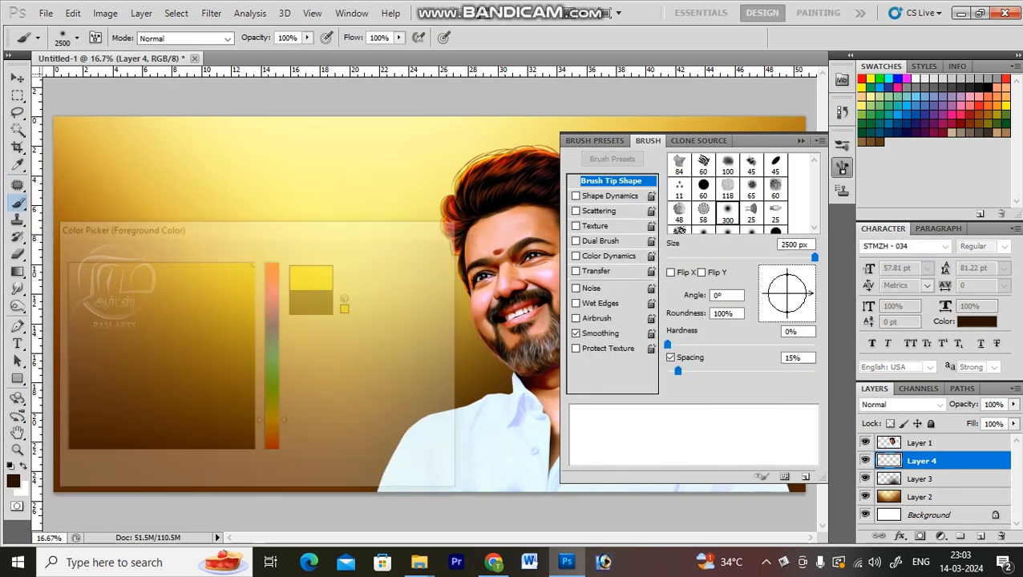
Dab a large soft yellow glow behind the portrait's head and scale it up slightly about its centre.
key(Tab)
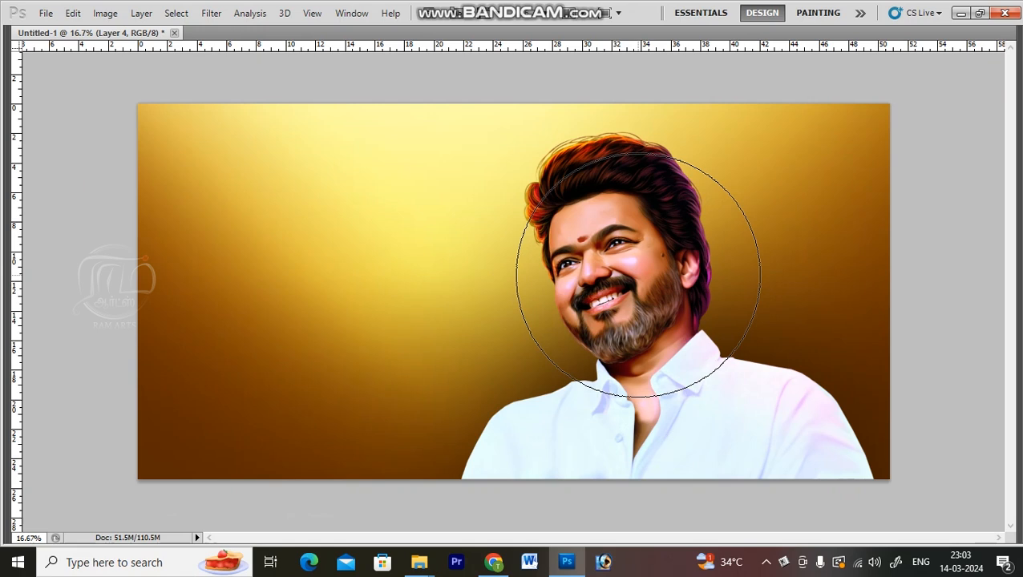
click(638, 275)
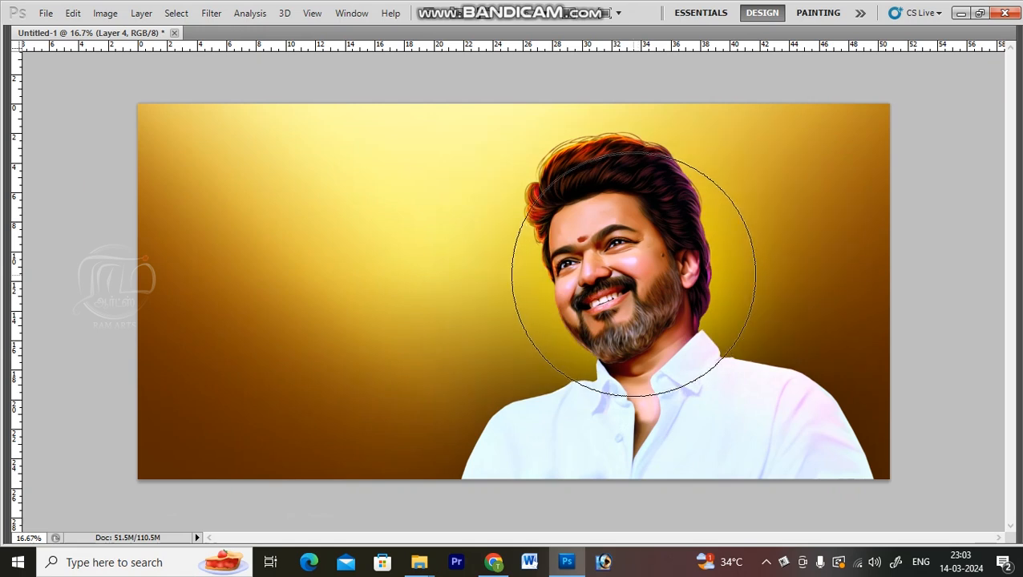
key(ctrl+r)
key(ctrl+t)
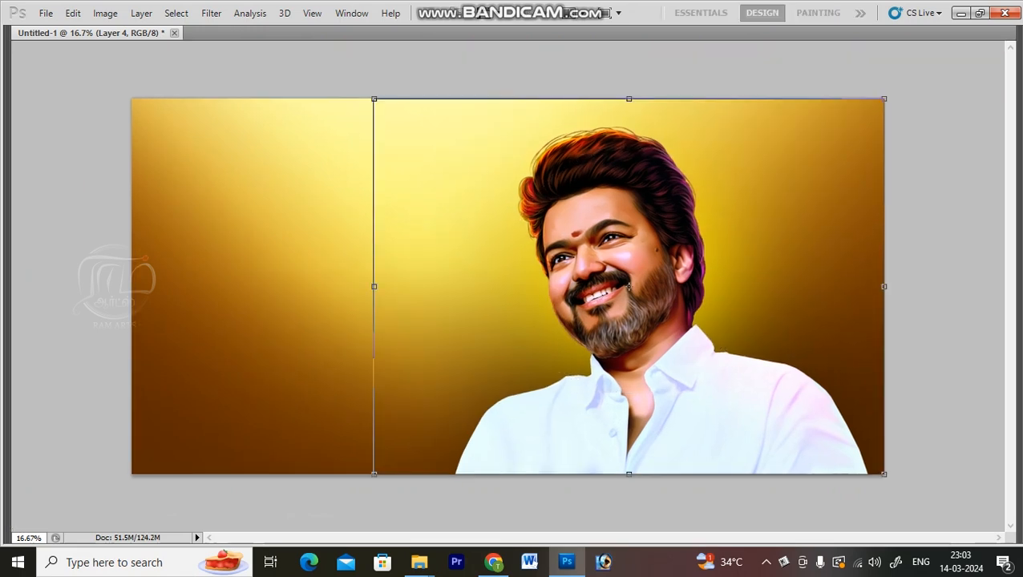
drag(884, 98, 925, 67)
key(Return)
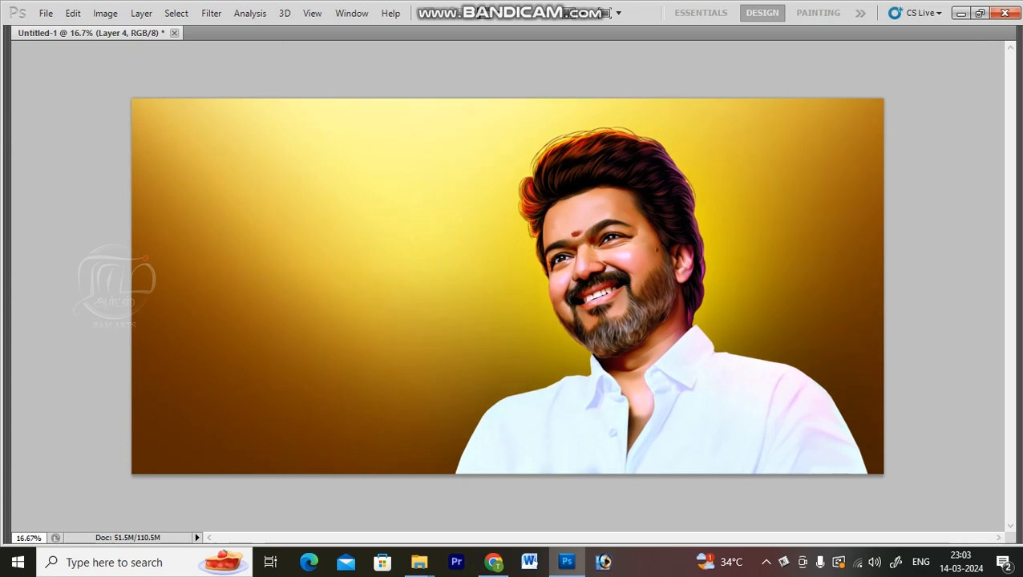
Reduce the brush size and paint a smaller pale glow behind the portrait's face and neck on the glow layer.
key(Tab)
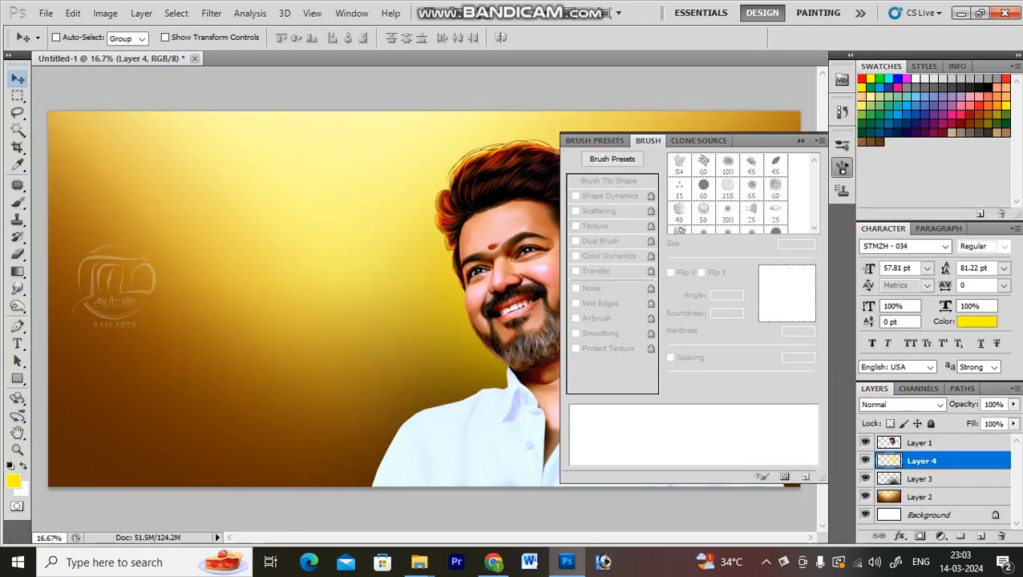
key(Tab)
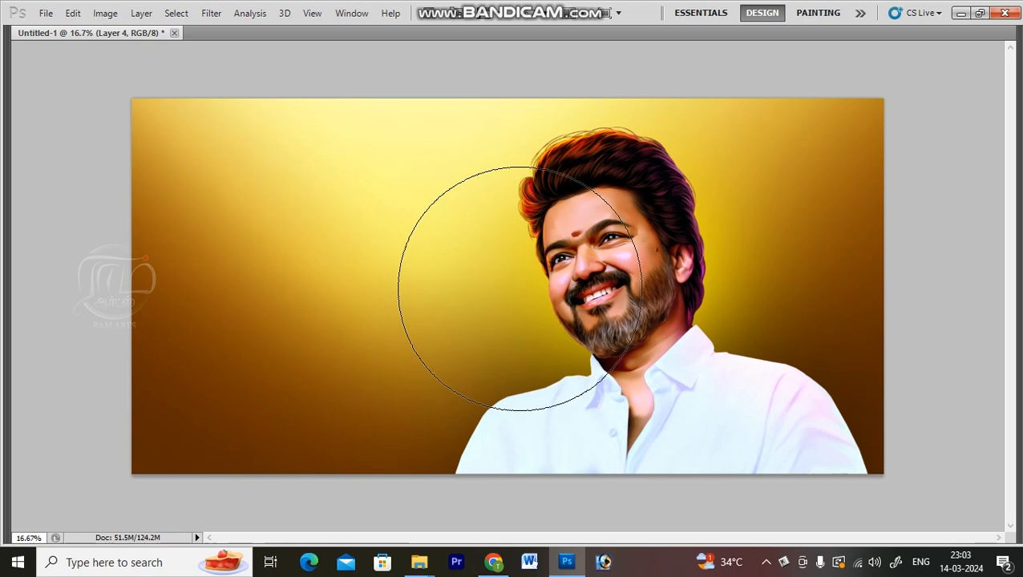
key(bracketleft)
key(bracketleft)
key(bracketleft)
key(bracketleft)
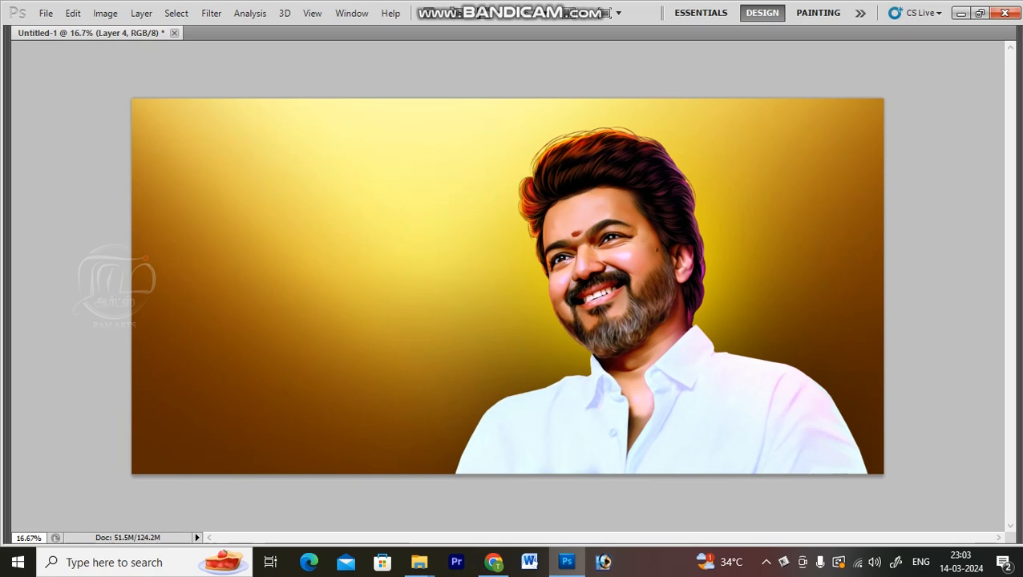
click(635, 309)
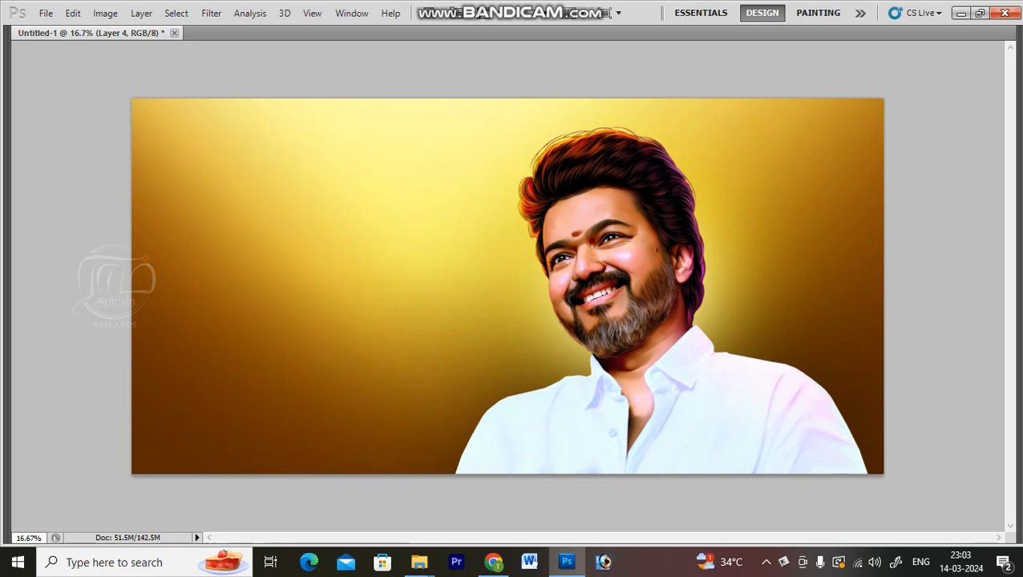
mouse_move(636, 308)
mouse_down()
mouse_move(747, 220)
mouse_move(618, 287)
mouse_move(638, 300)
mouse_up()
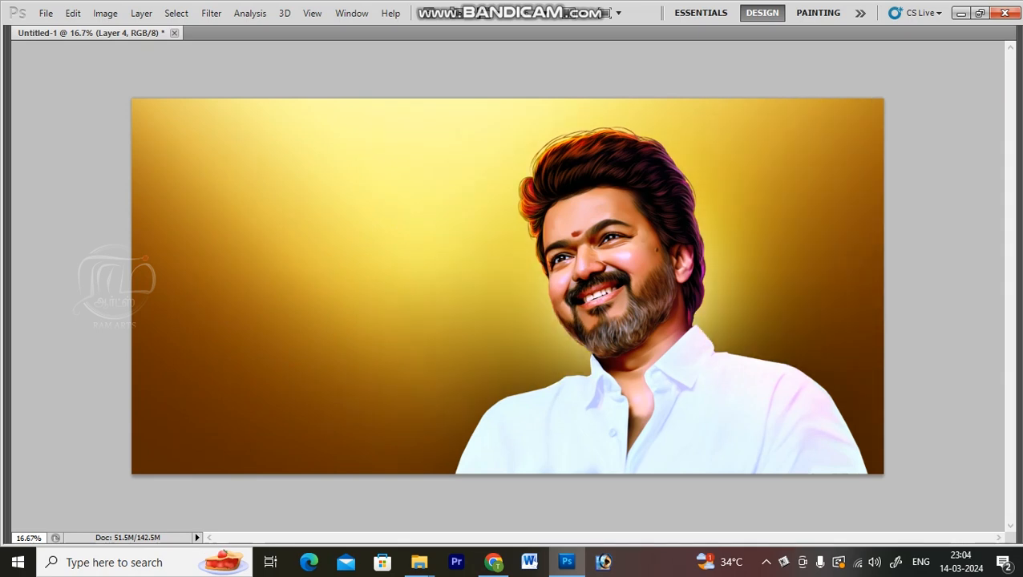
Scale the glow layer up proportionally about its centre so it extends beyond the canvas edges.
key(ctrl+t)
drag(885, 99, 920, 72)
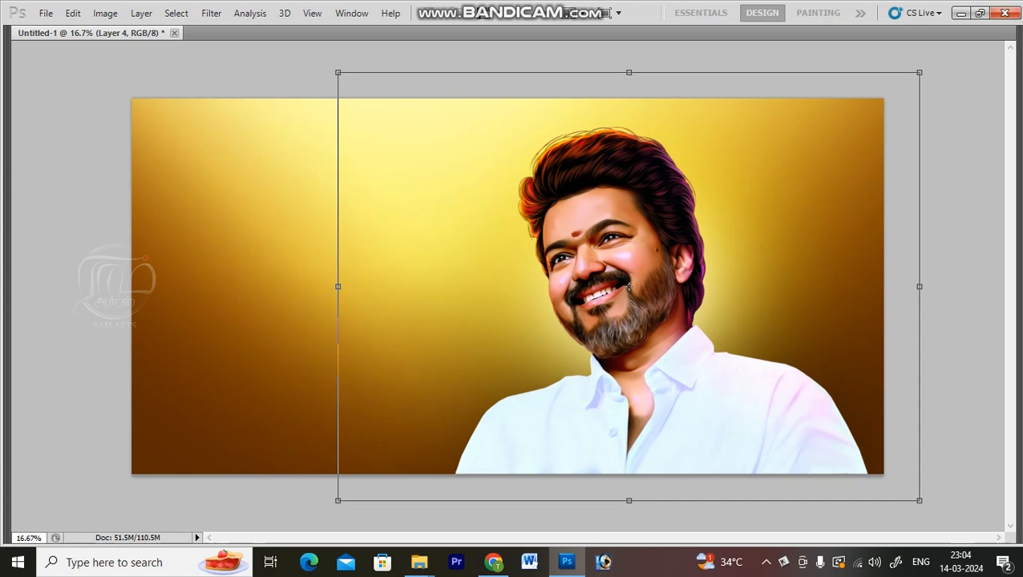
key(Return)
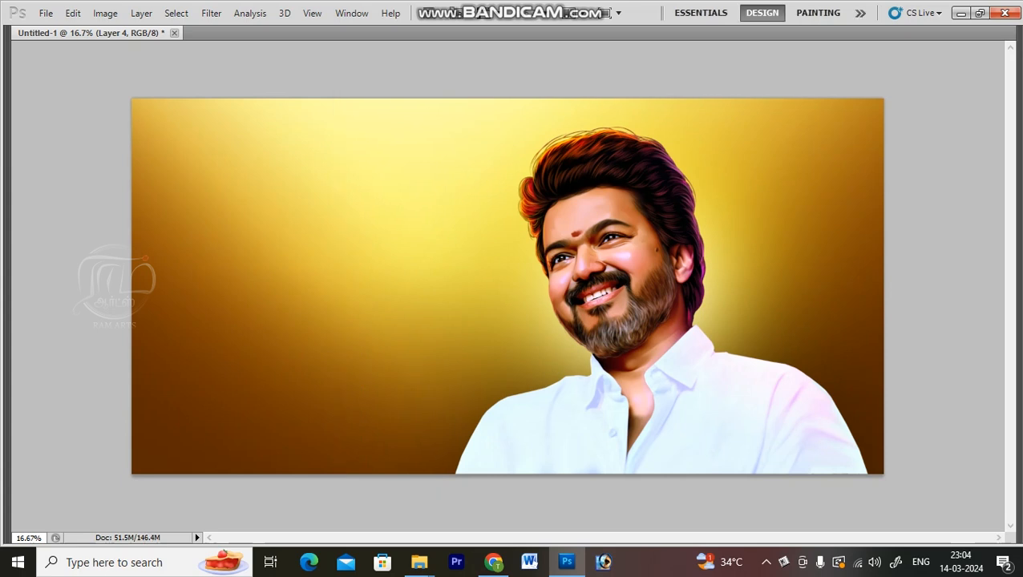
Set the glow layer's opacity to 50% and cycle through its blend modes until it blends softly with the gradient background.
key(5)
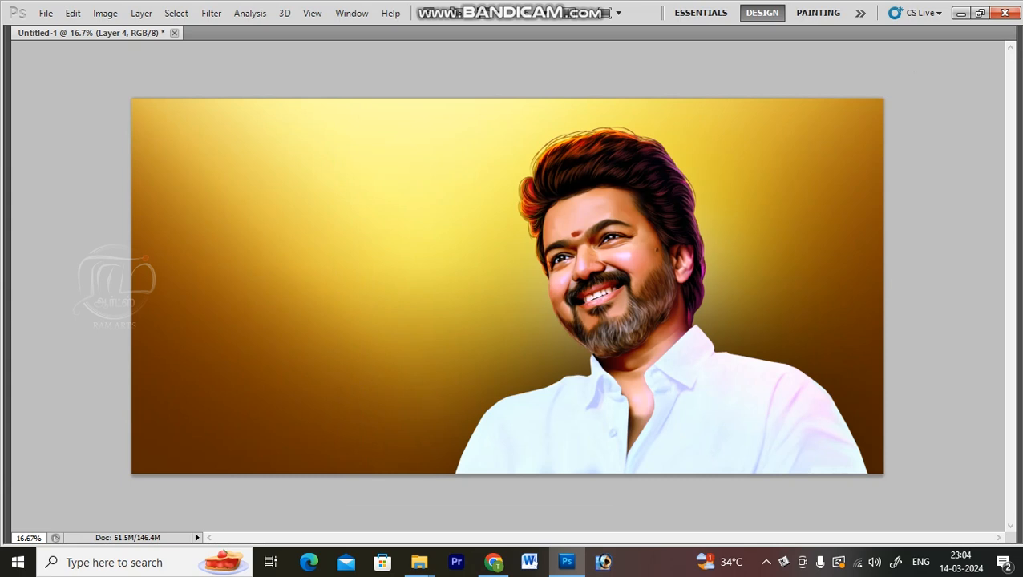
key(shift+plus)
key(shift+plus)
key(shift+plus)
key(shift+plus)
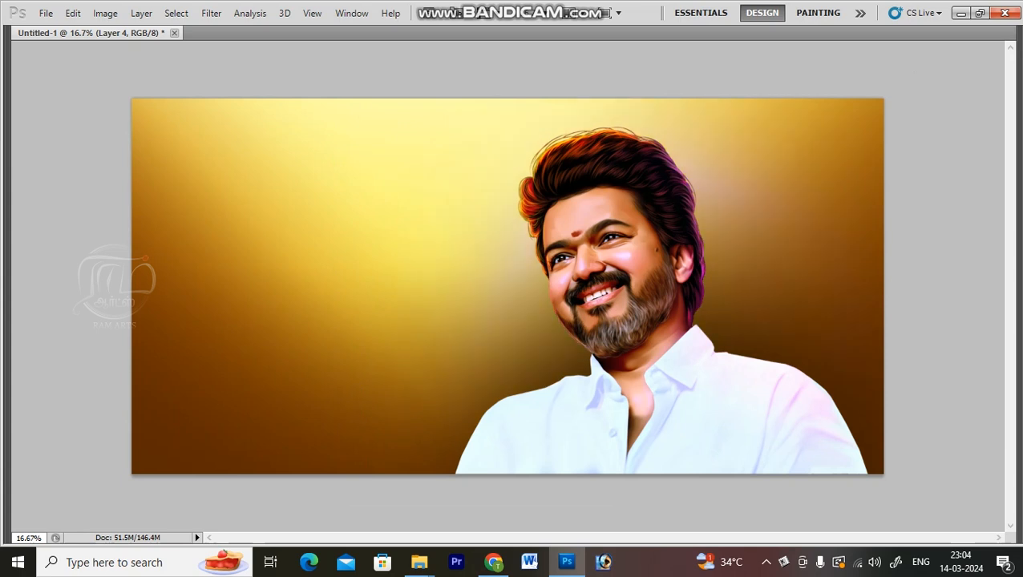
key(shift+plus)
key(shift+plus)
key(shift+plus)
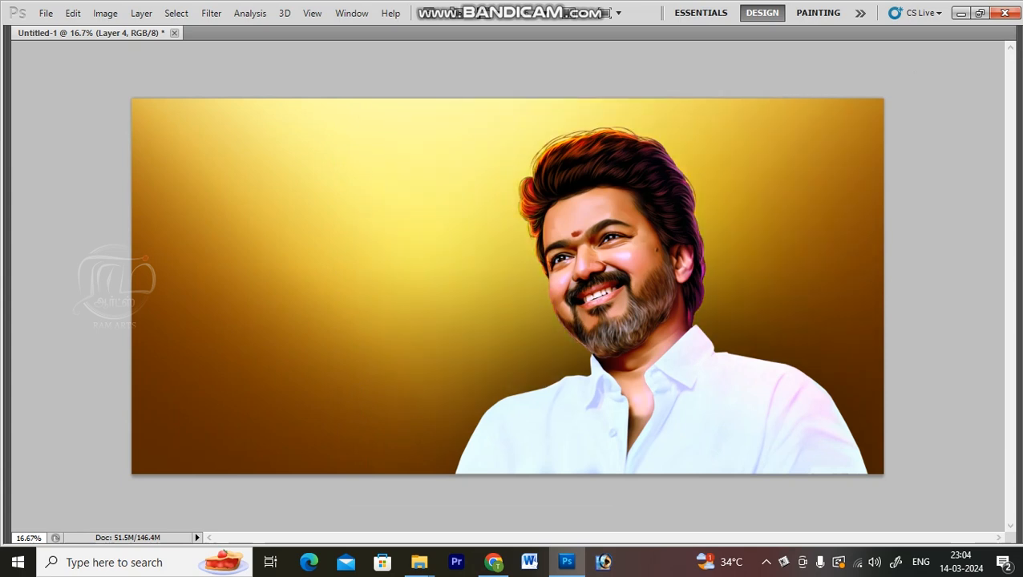
key(shift+plus)
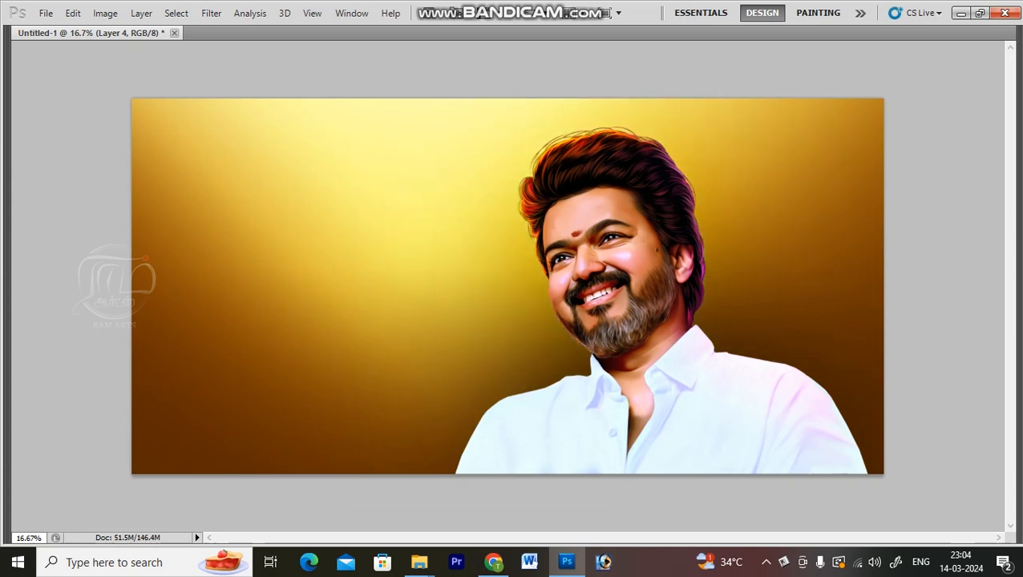
key(shift+plus)
key(shift+plus)
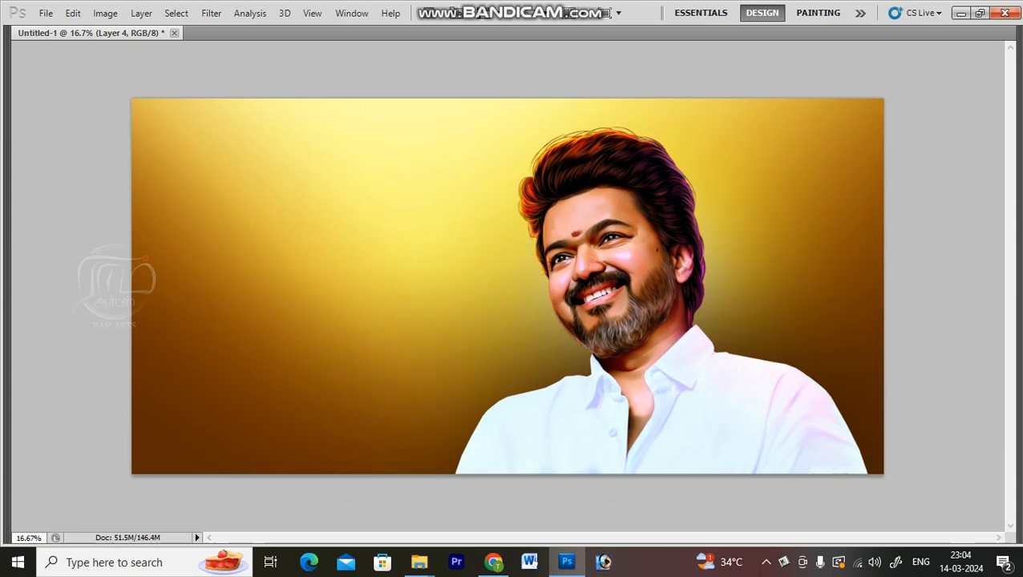
key(ctrl+0)
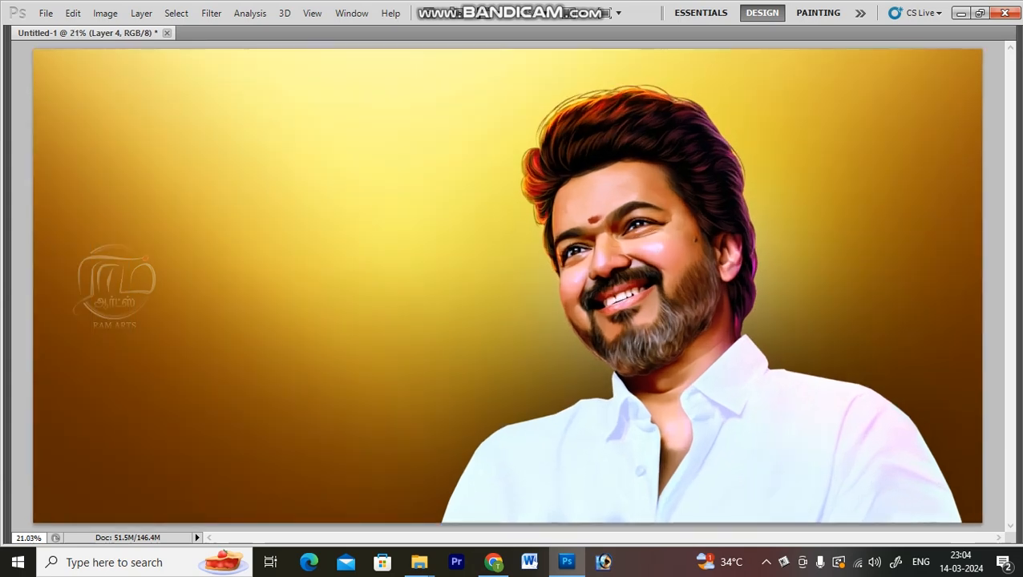
key(ctrl+minus)
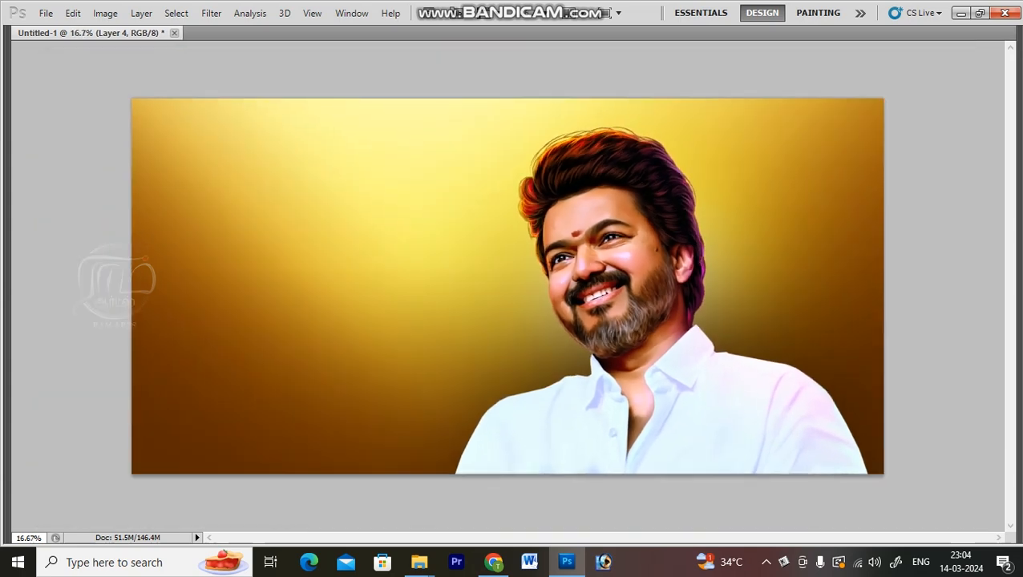
key(ctrl+0)
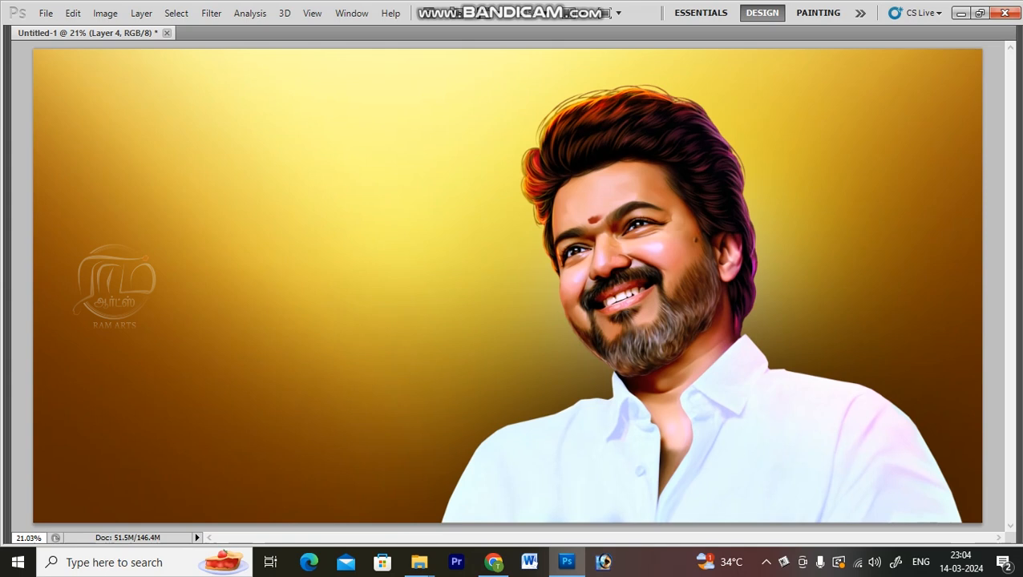
Transfer the crowd photo from 2.tif into the banner as a new layer, closing the source file without saving.
key(ctrl+o)
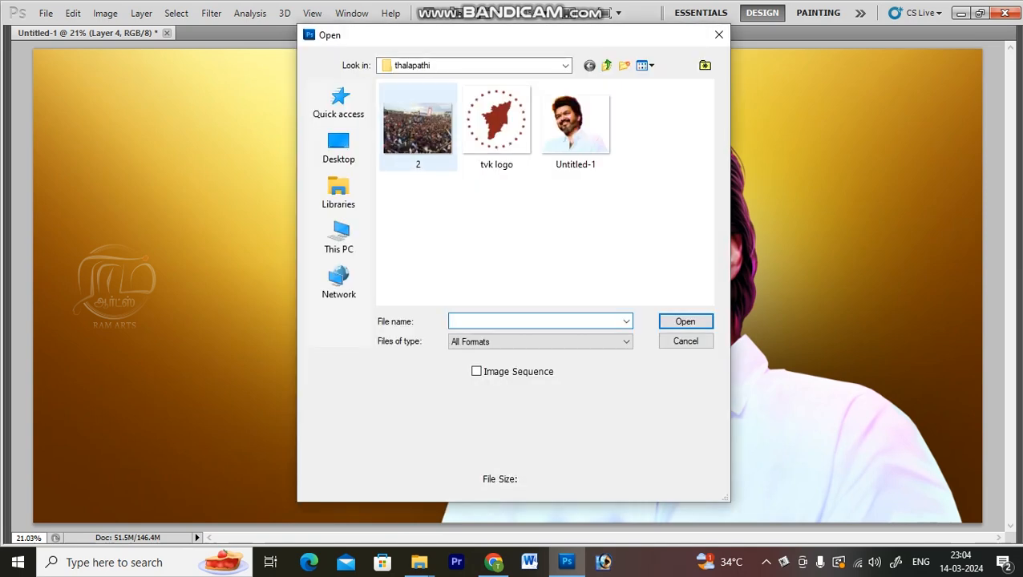
double_click(420, 129)
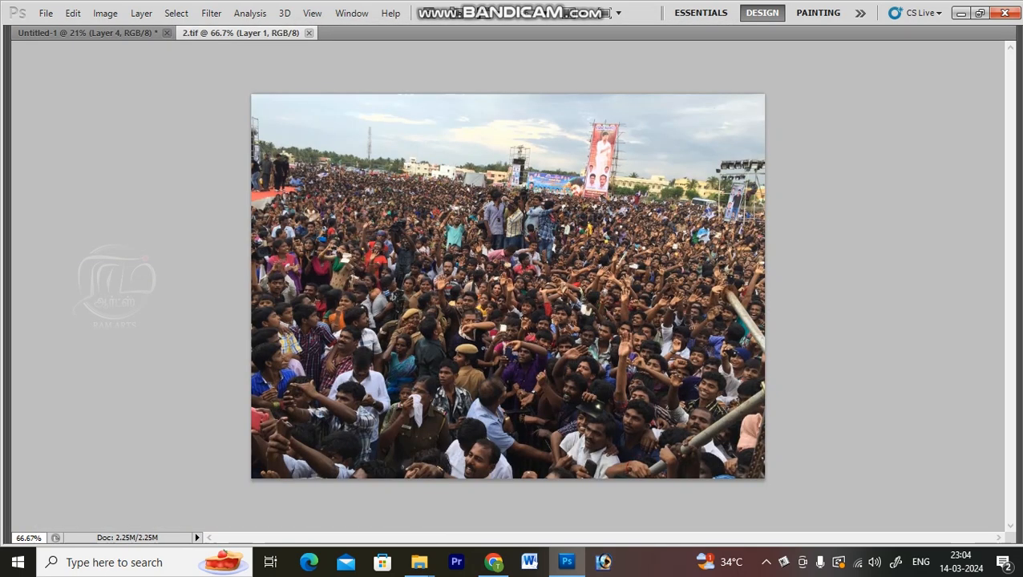
key(ctrl+a)
key(Delete)
key(ctrl+w)
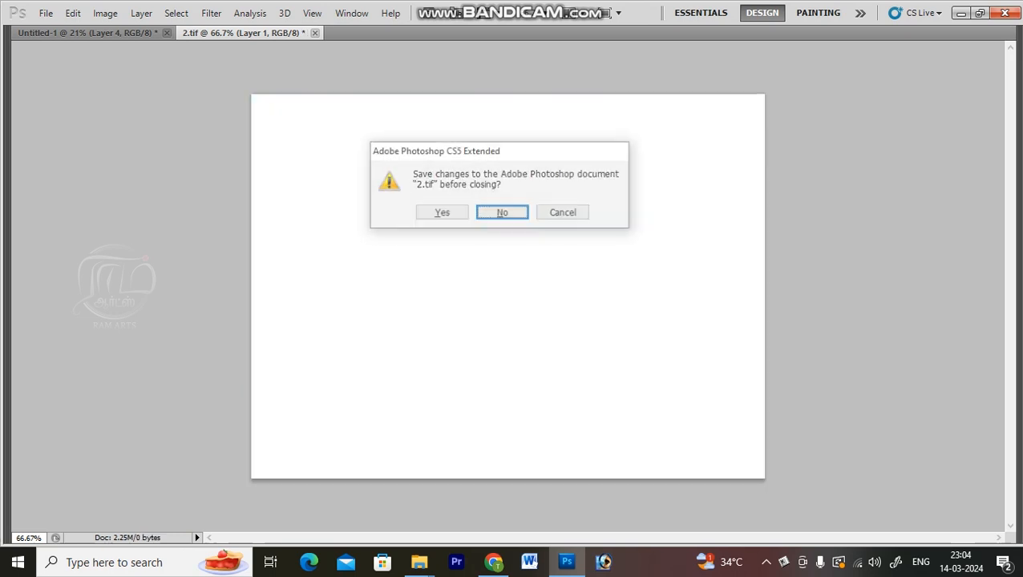
key(Return)
key(ctrl+v)
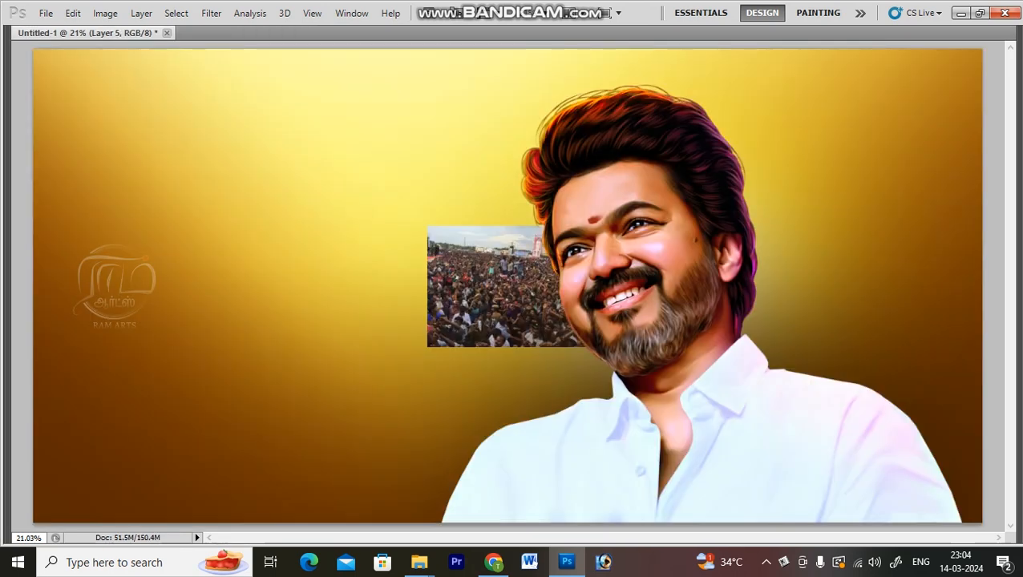
Enlarge the crowd photo proportionally and place it behind the portrait and below the glow, extending past the canvas's right edge.
key(ctrl+t)
drag(423, 223, 186, 45)
drag(336, 184, 517, 205)
key(Return)
click(654, 250)
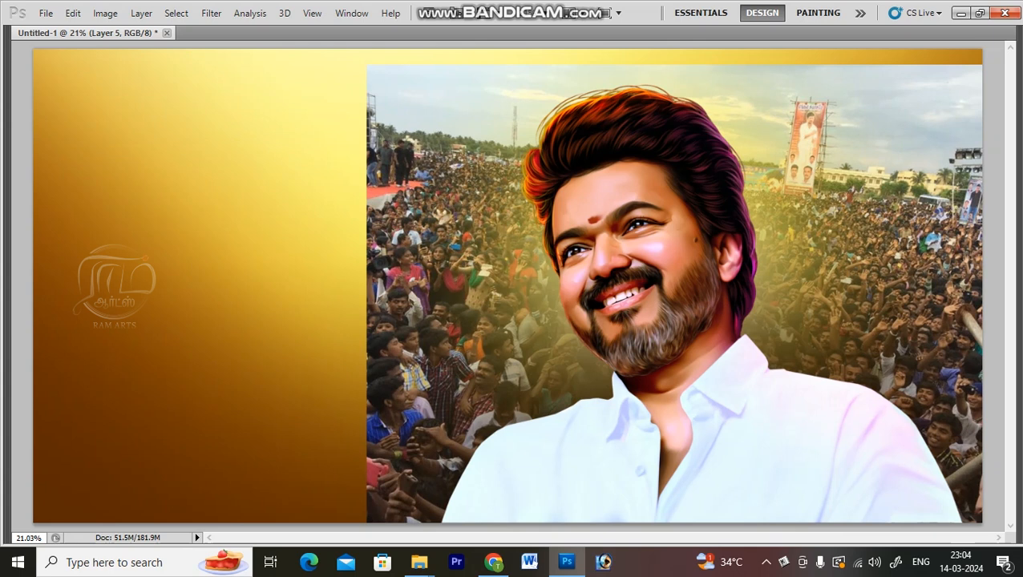
Cycle the crowd layer's blend mode to Linear Light and set its opacity to 30%.
key(shift+minus)
key(shift+minus)
key(shift+minus)
key(shift+minus)
key(shift+minus)
key(shift+minus)
key(shift+minus)
key(shift+minus)
key(shift+minus)
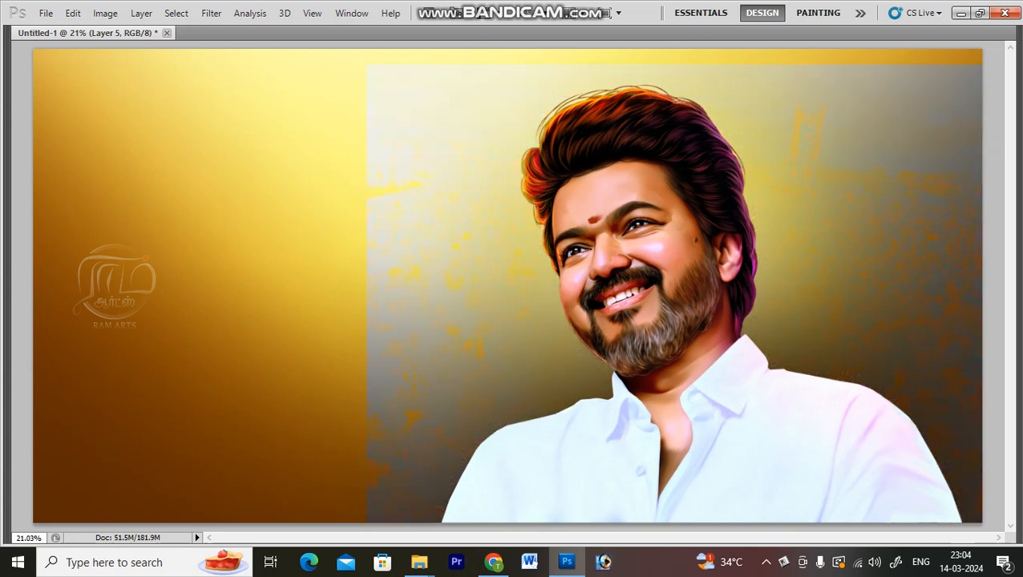
key(shift+minus)
key(shift+minus)
key(shift+minus)
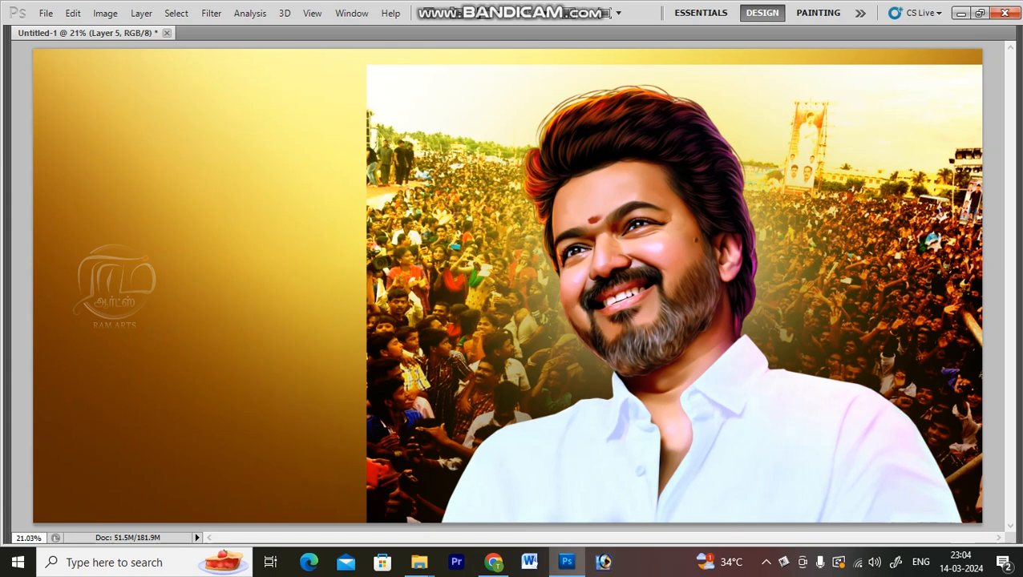
key(F7)
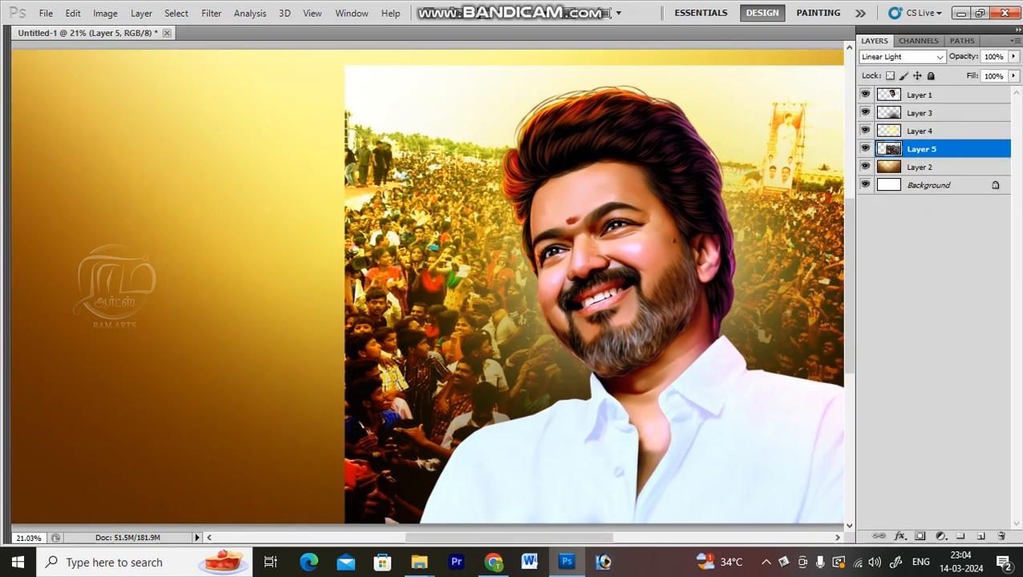
key(ctrl+0)
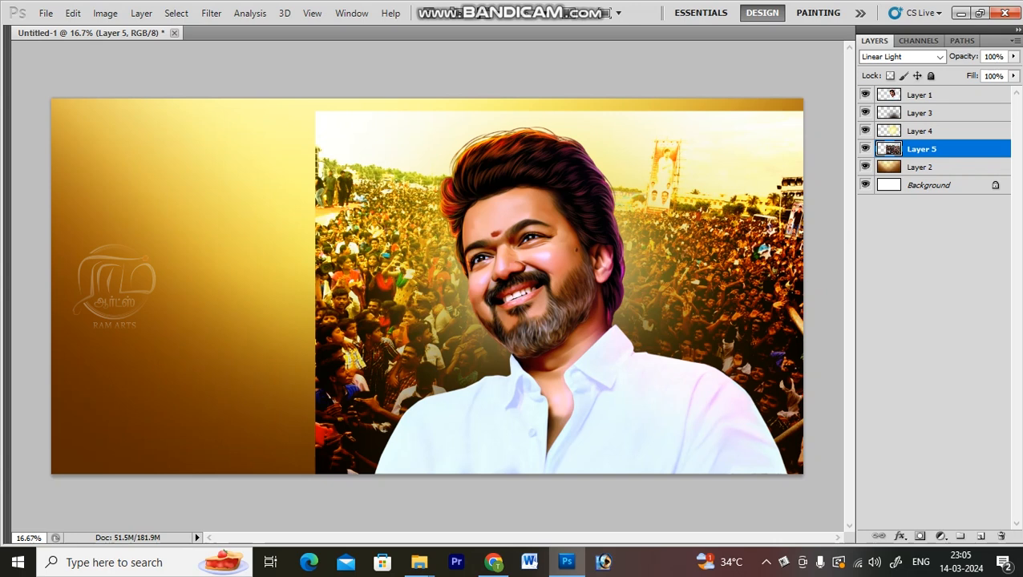
key(3)
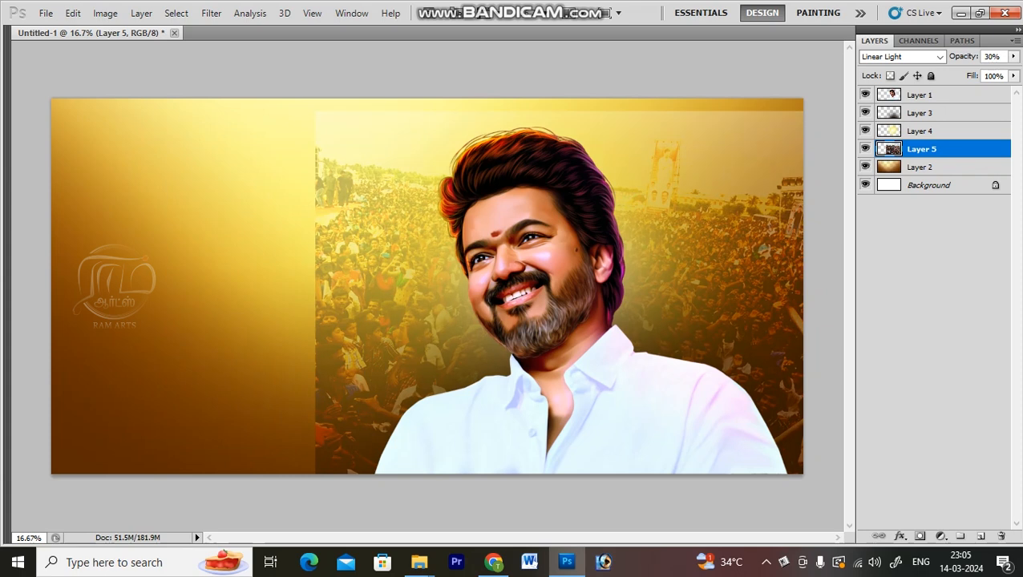
Reset the brush library to the default set and choose a soft round eraser tip with 0% hardness.
right_click(184, 197)
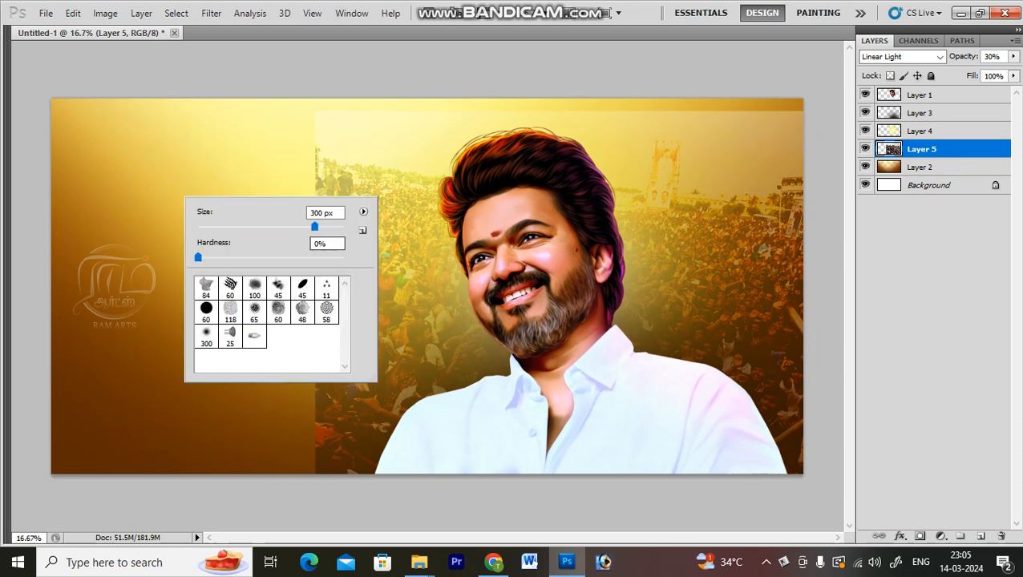
click(364, 212)
click(415, 260)
key(Return)
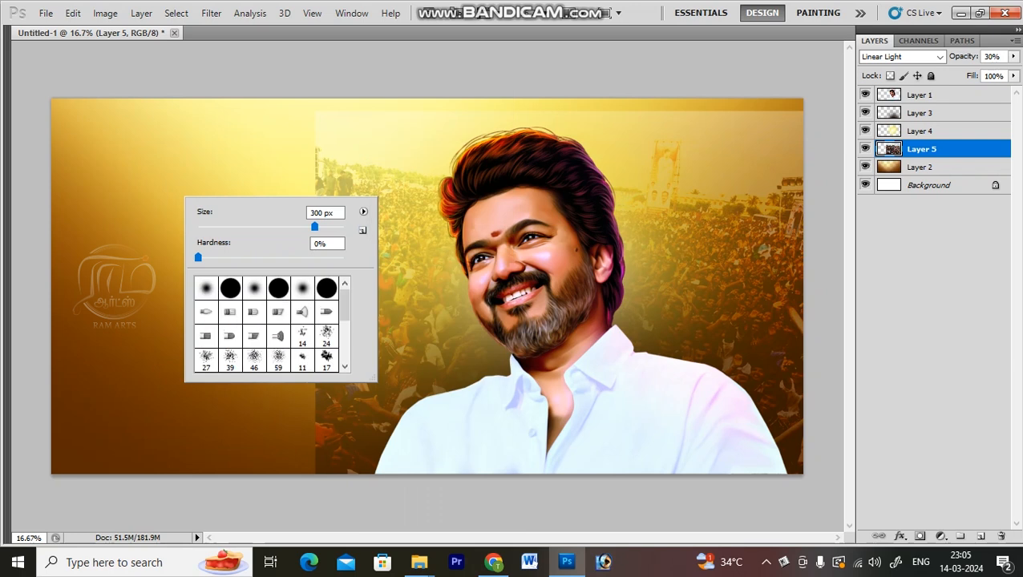
double_click(302, 288)
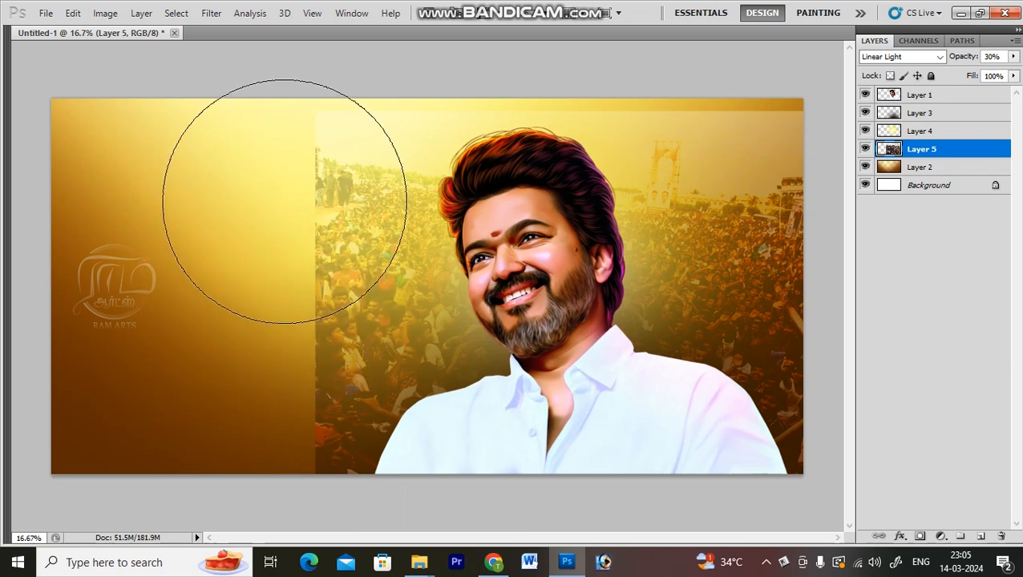
Erase the crowd photo's hard left and upper edges with a large soft eraser, undoing the first overly broad stroke.
mouse_move(259, 168)
mouse_down()
mouse_move(240, 237)
mouse_move(267, 388)
mouse_move(314, 456)
mouse_move(373, 507)
mouse_move(360, 500)
mouse_move(316, 400)
mouse_move(302, 226)
mouse_move(354, 118)
mouse_move(441, 68)
mouse_move(176, 144)
mouse_up()
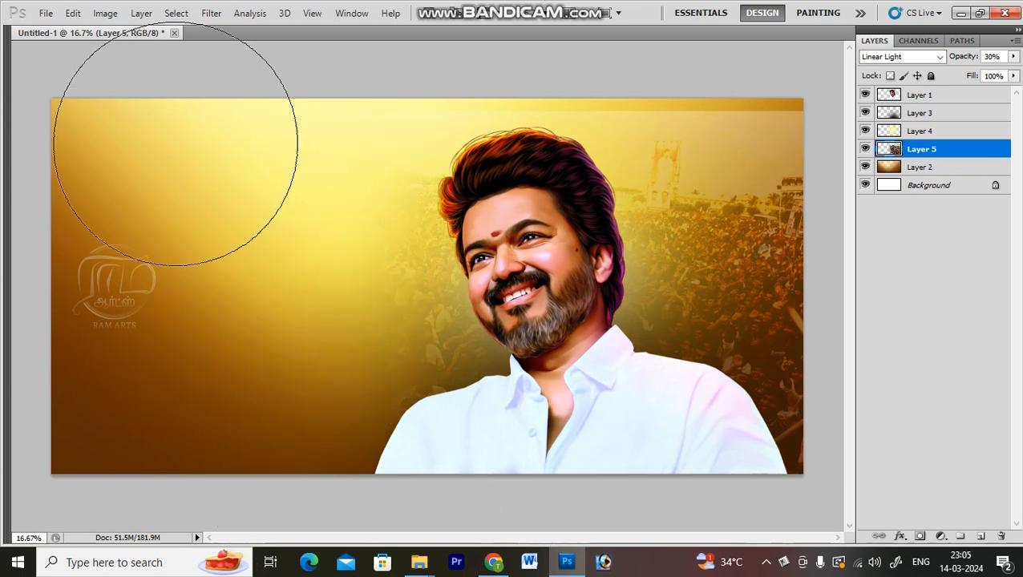
key(ctrl+z)
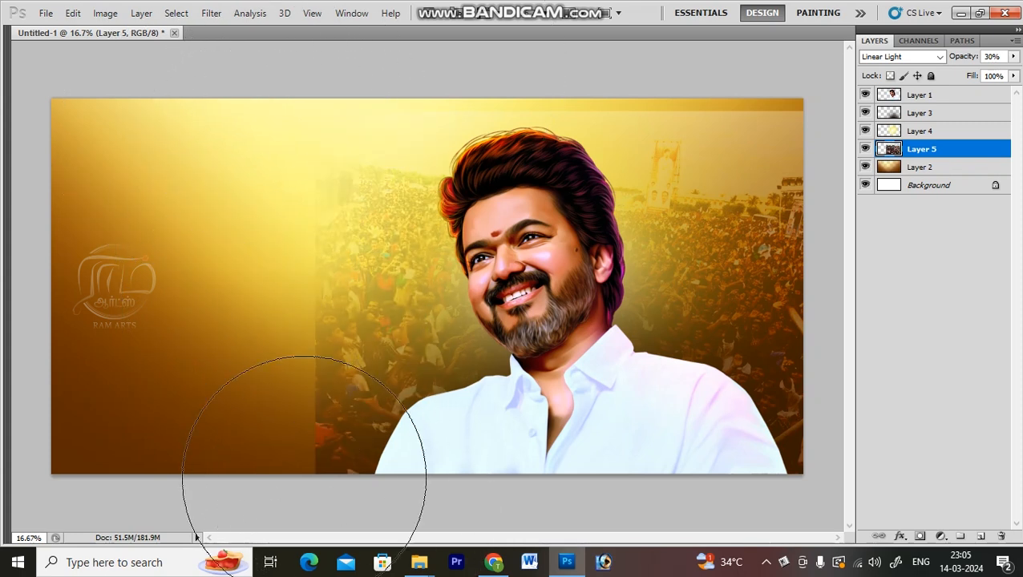
mouse_move(304, 478)
mouse_down()
mouse_move(356, 499)
mouse_move(295, 465)
mouse_move(157, 344)
mouse_move(226, 320)
mouse_move(186, 122)
mouse_move(273, 80)
mouse_up()
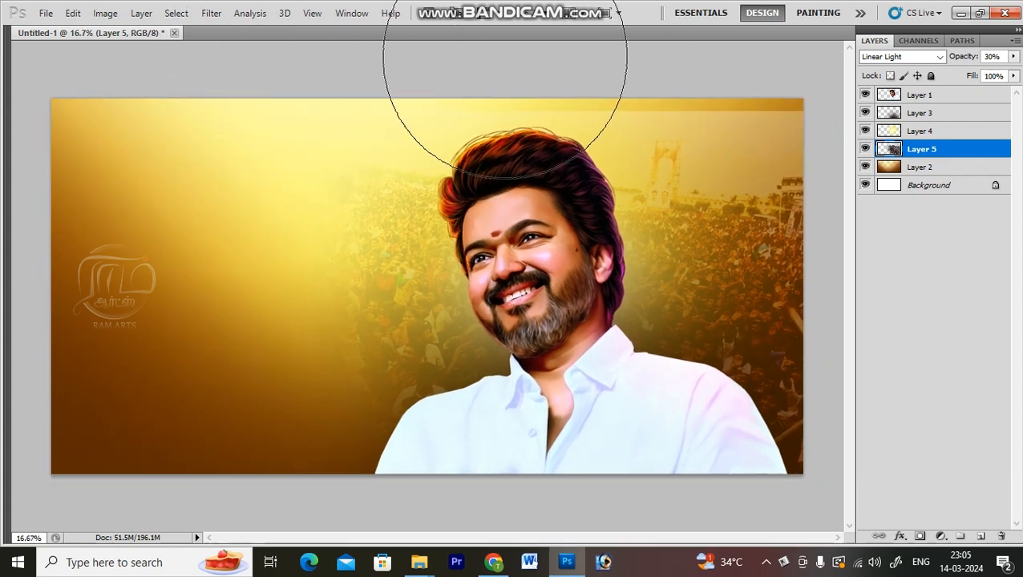
mouse_move(505, 52)
mouse_down()
mouse_move(731, 46)
mouse_move(902, 80)
mouse_move(782, 124)
mouse_up()
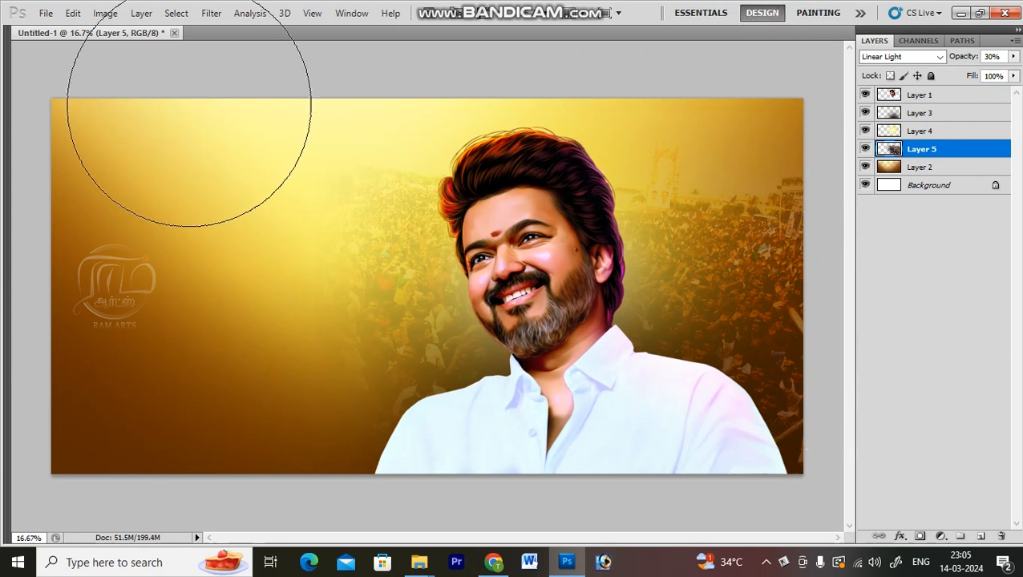
key(ctrl+minus)
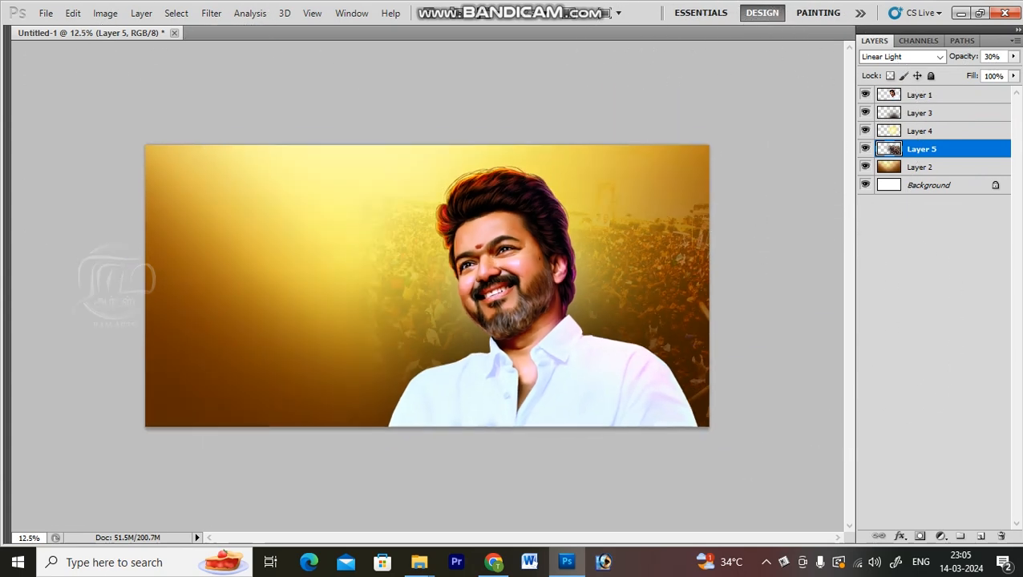
key(ctrl+0)
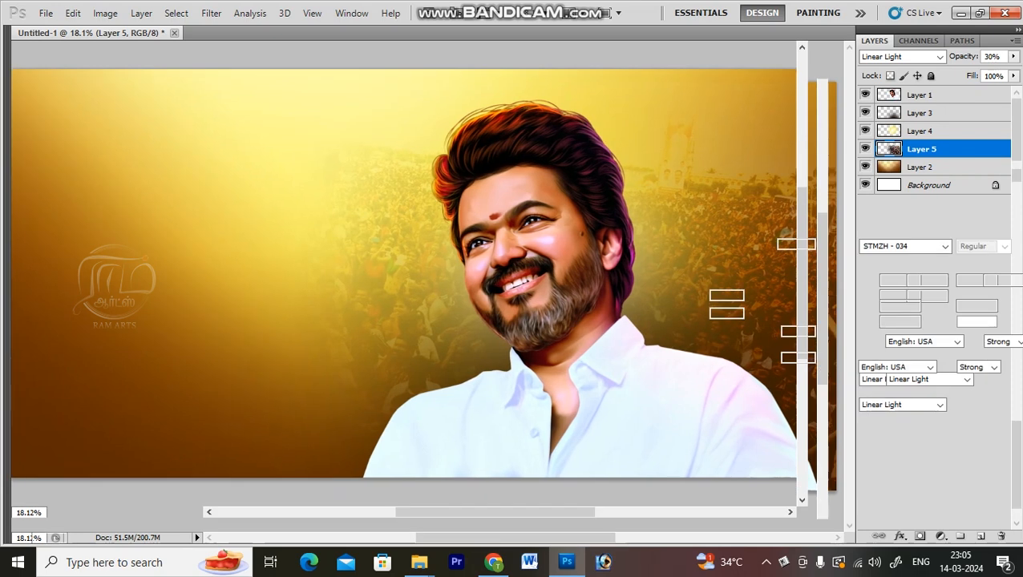
Scale the crowd layer up slightly about its centre and shift it a little to the right.
key(Tab)
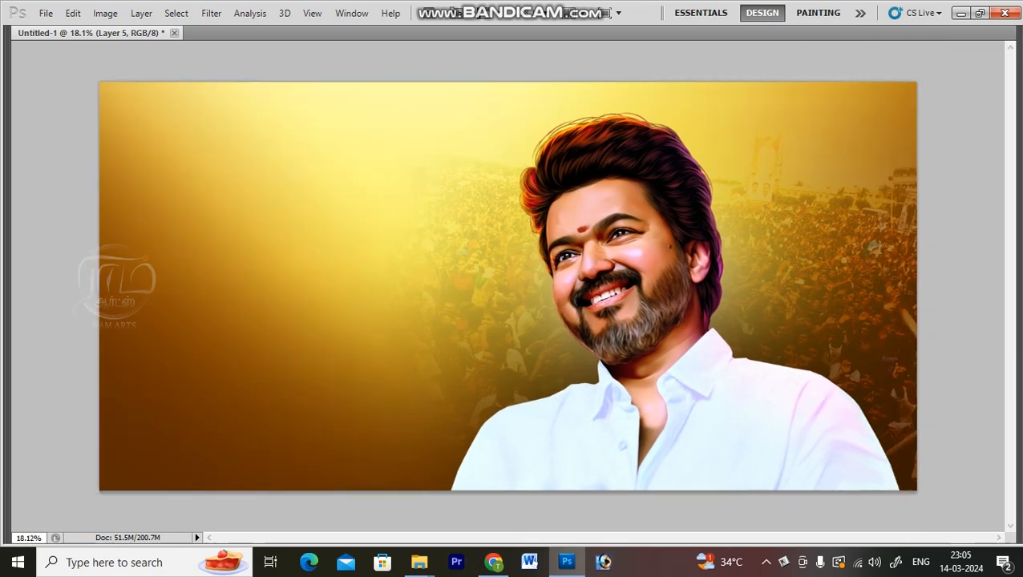
key(ctrl+t)
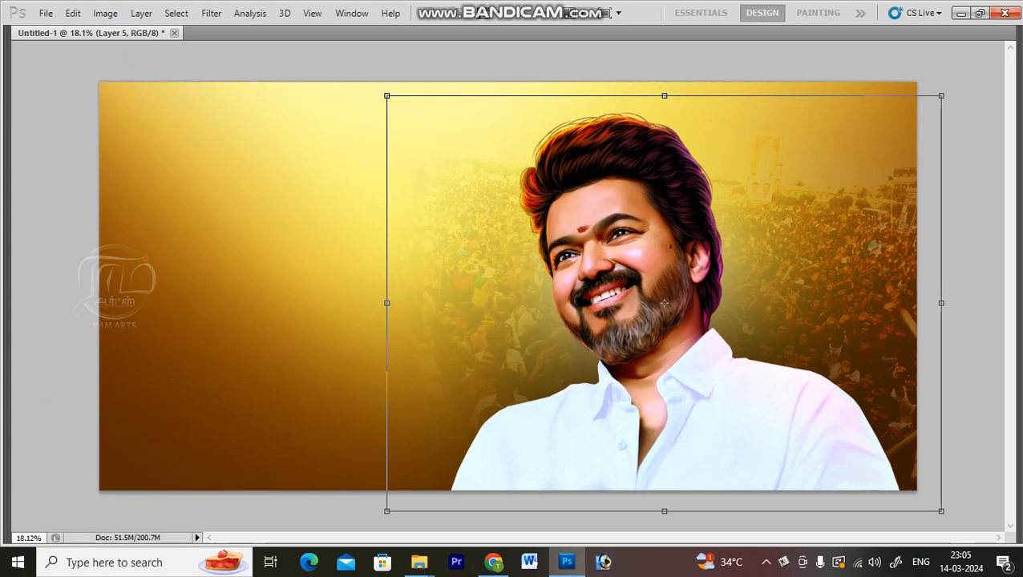
drag(941, 95, 964, 78)
drag(842, 201, 853, 200)
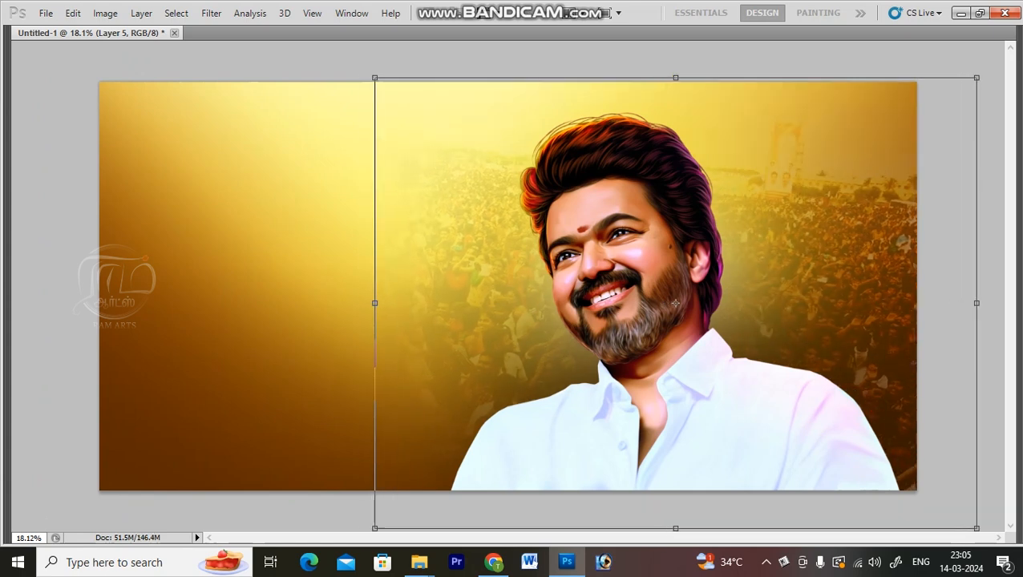
key(Return)
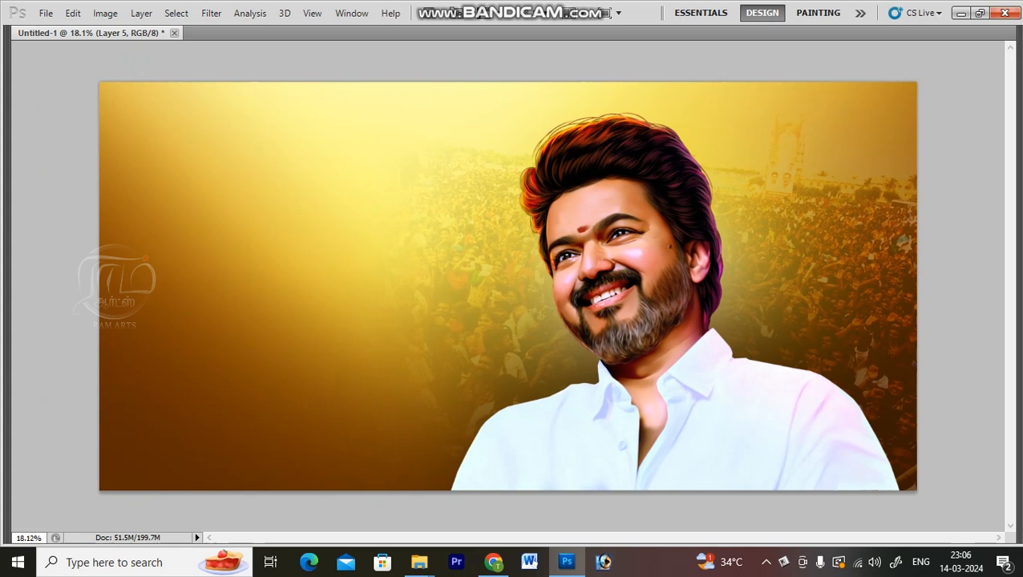
Reselect the crowd layer, compare it at full strength, and set its opacity to 20%.
right_click(802, 235)
click(842, 277)
key(5)
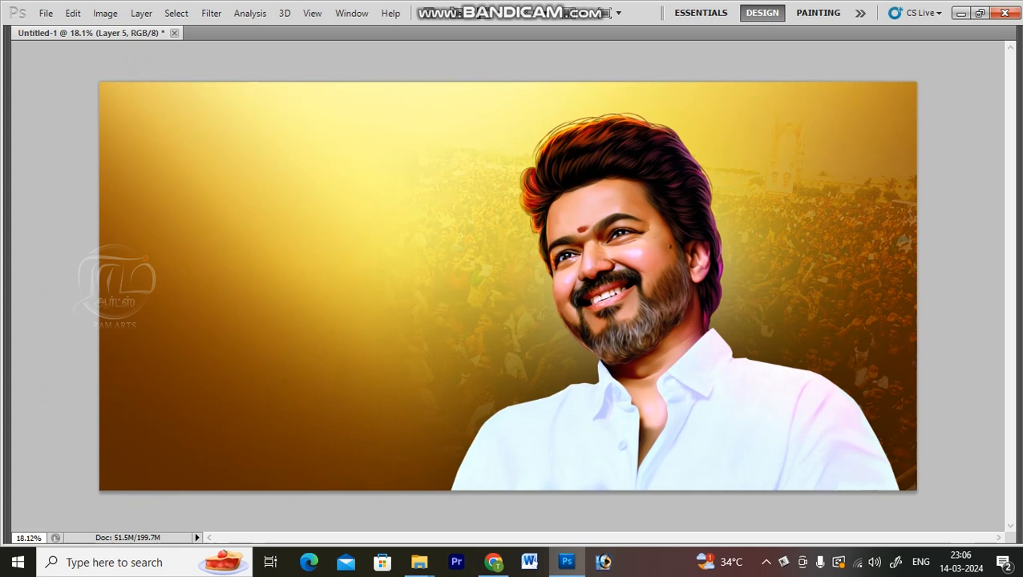
key(0)
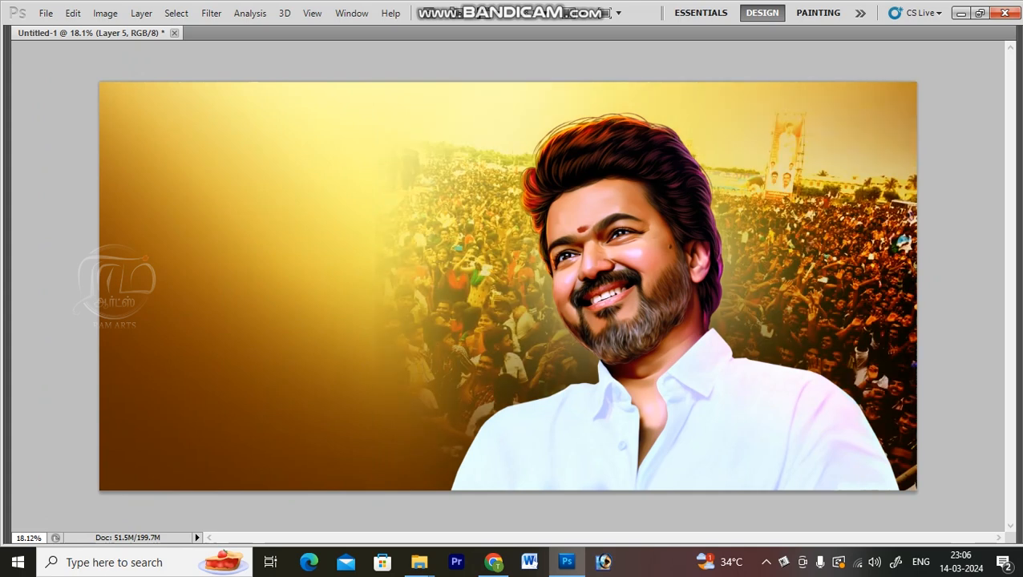
key(3)
key(ctrl+0)
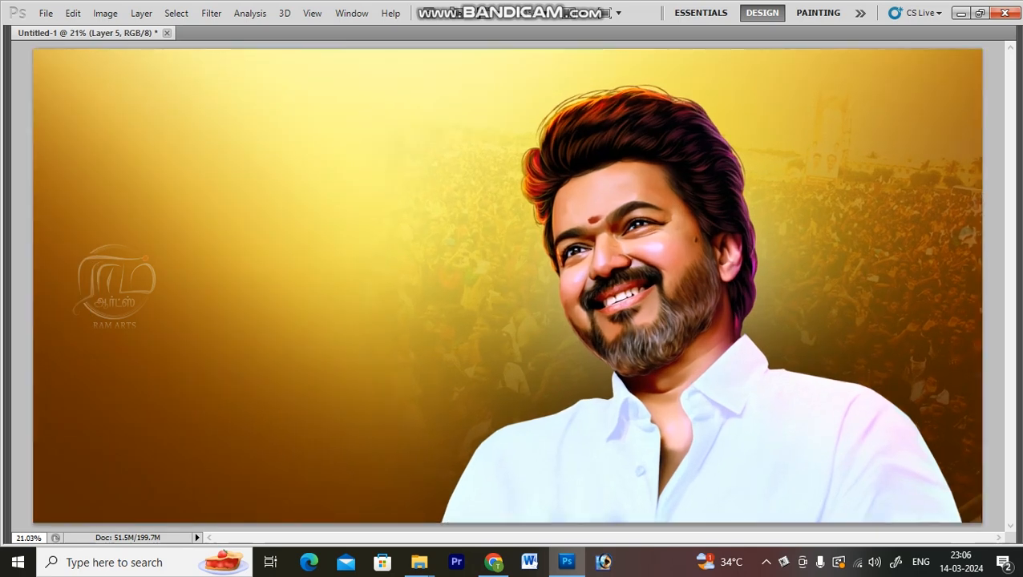
key(Tab)
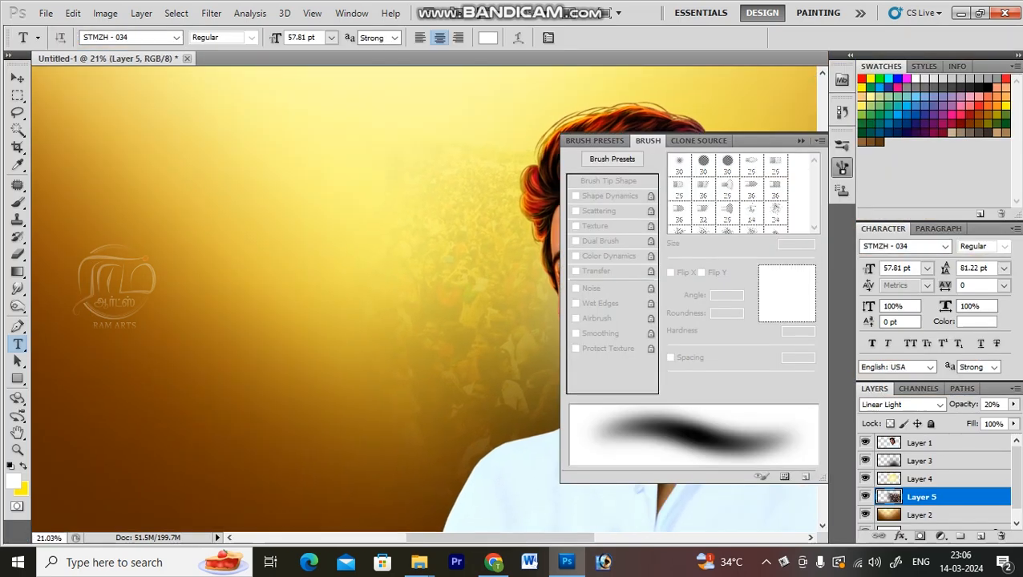
Start a new text line in the empty area beside the portrait and set its font to Tamil-001.
click(800, 140)
click(233, 229)
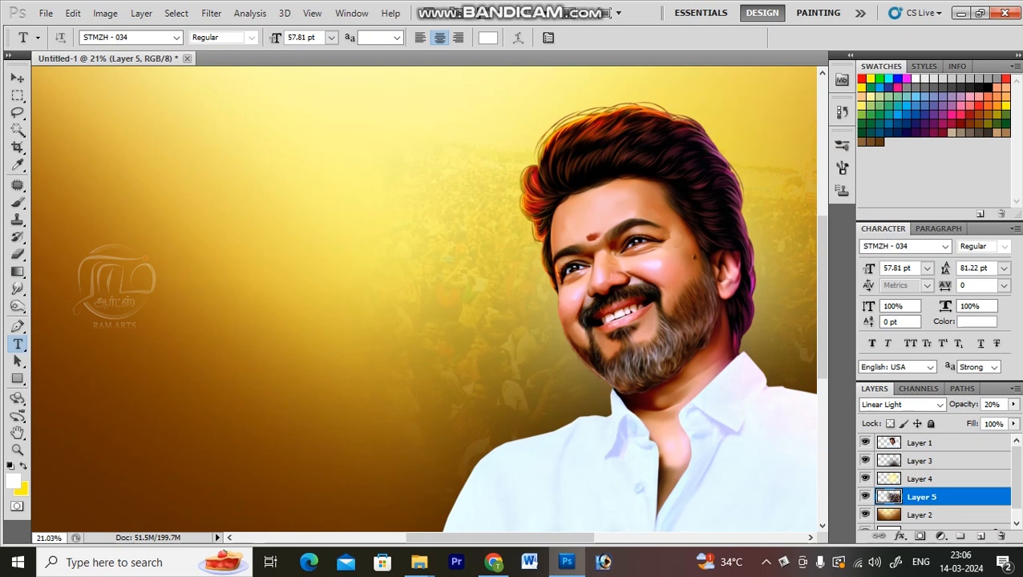
key(ctrl+t)
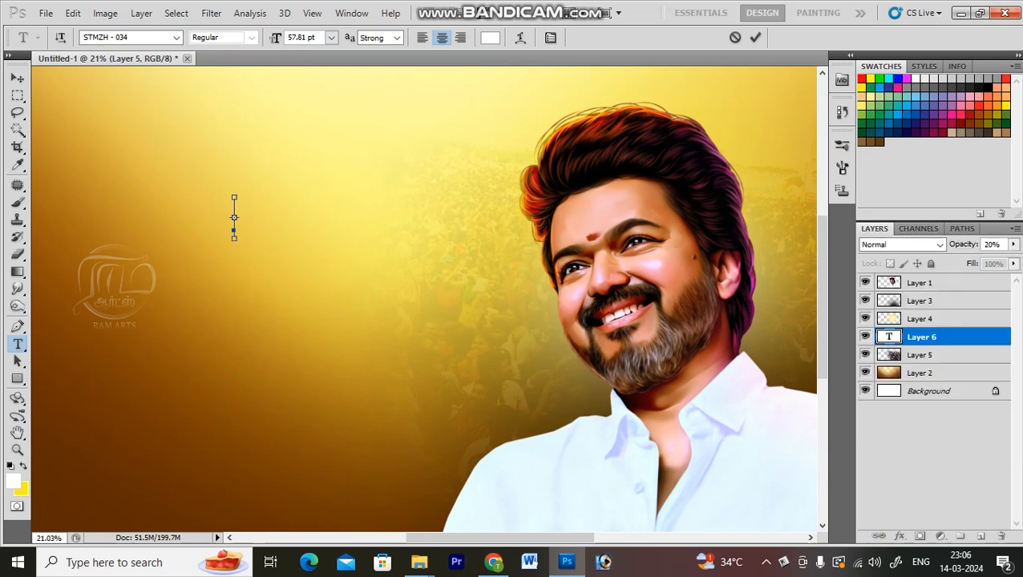
key(ctrl+t)
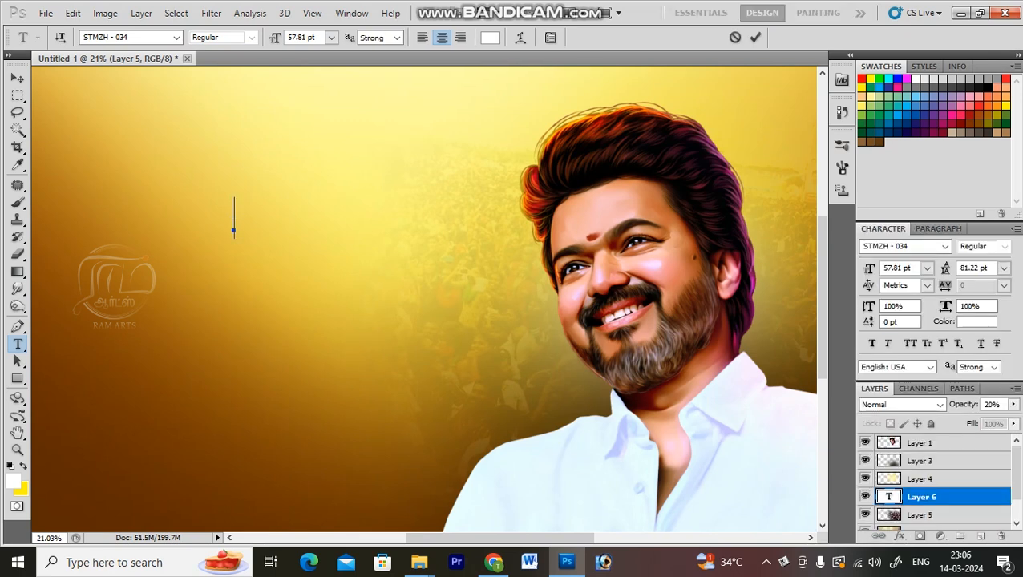
click(120, 37)
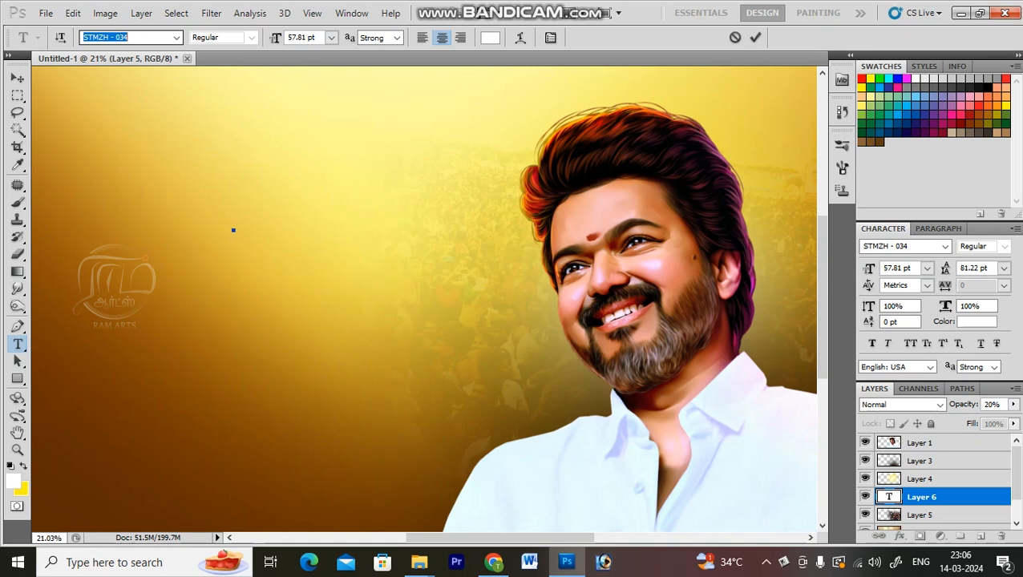
text(tam)
key(Return)
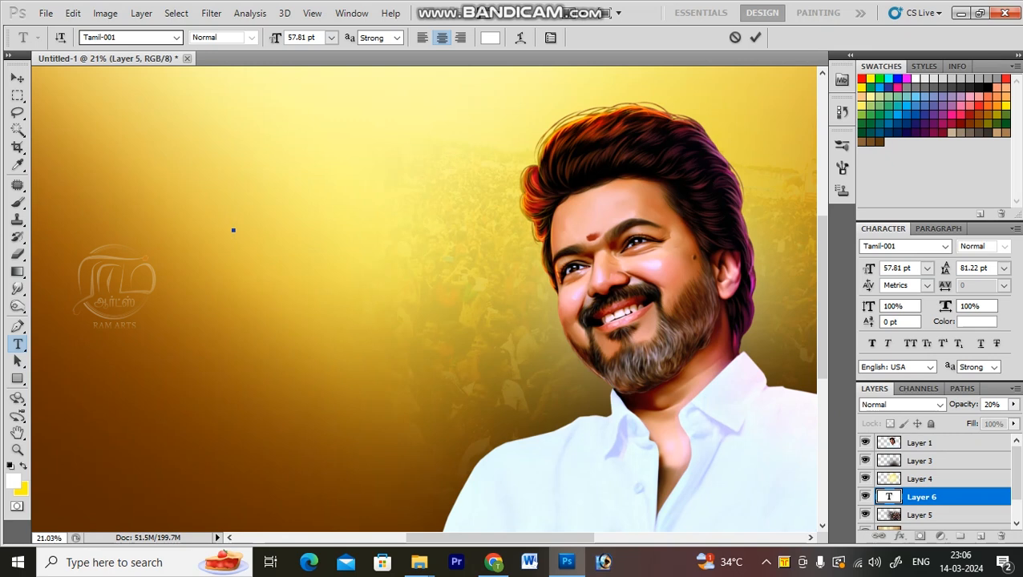
Enter the Tamil date text எப்ரல்14 in the new text line.
text(vg)
key(BackSpace)
text(;uy;1)
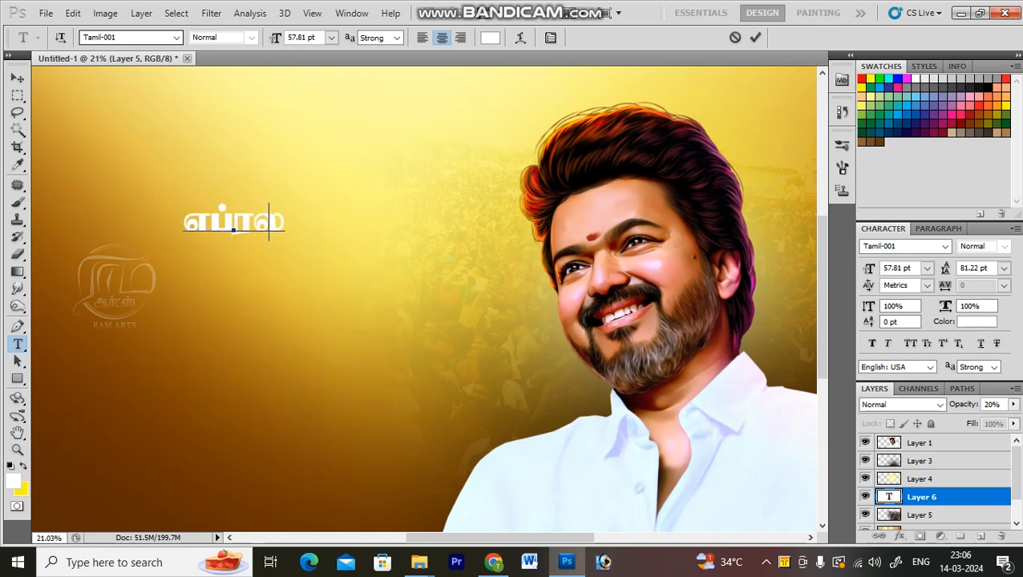
text(4)
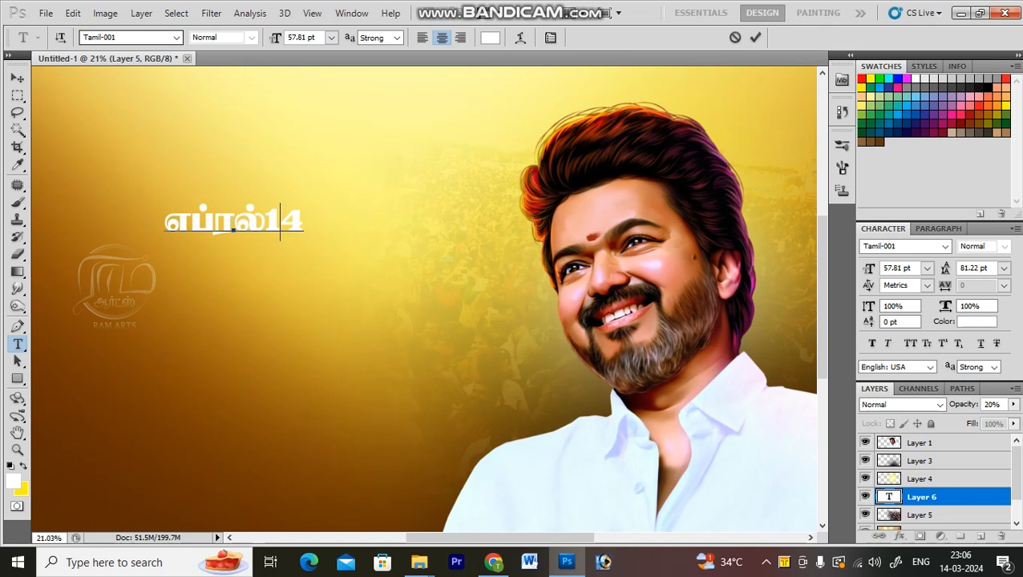
Correct the first letter of the date text to ஏ and insert a space before 14.
key(Left)
key(Left)
key(Left)
key(Left)
key(Left)
key(shift+Left)
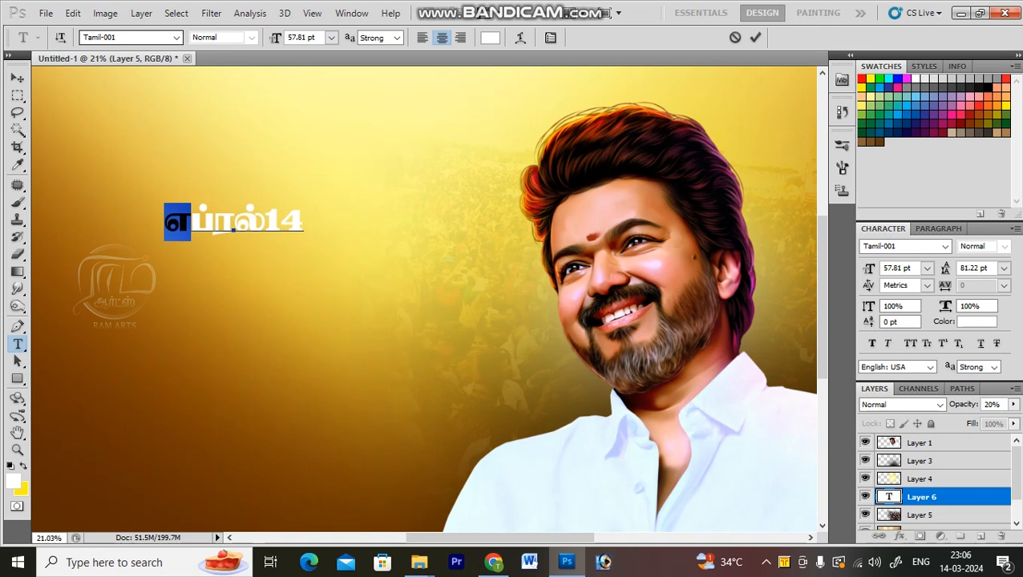
text(ஏ)
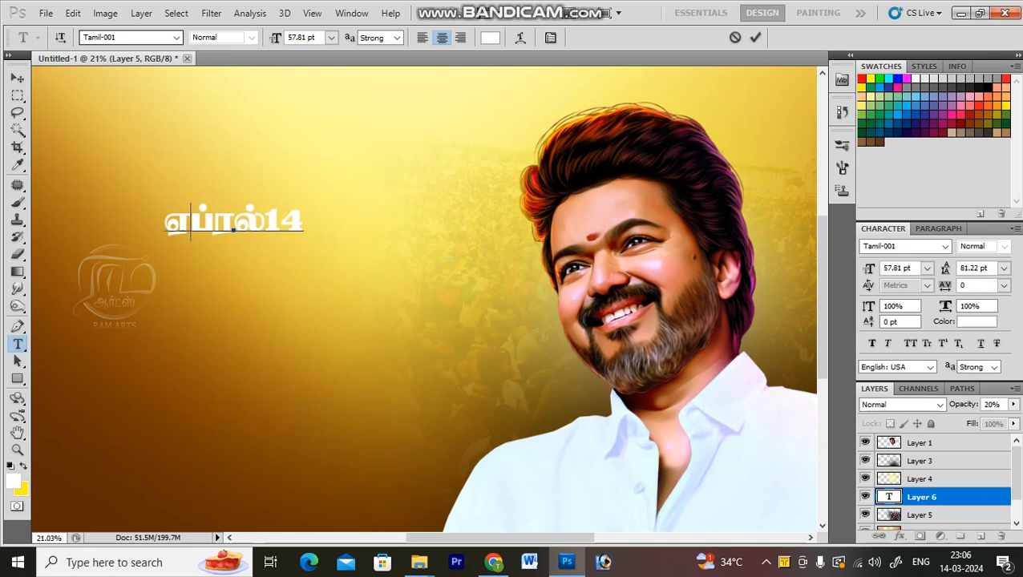
key(Right)
key(Right)
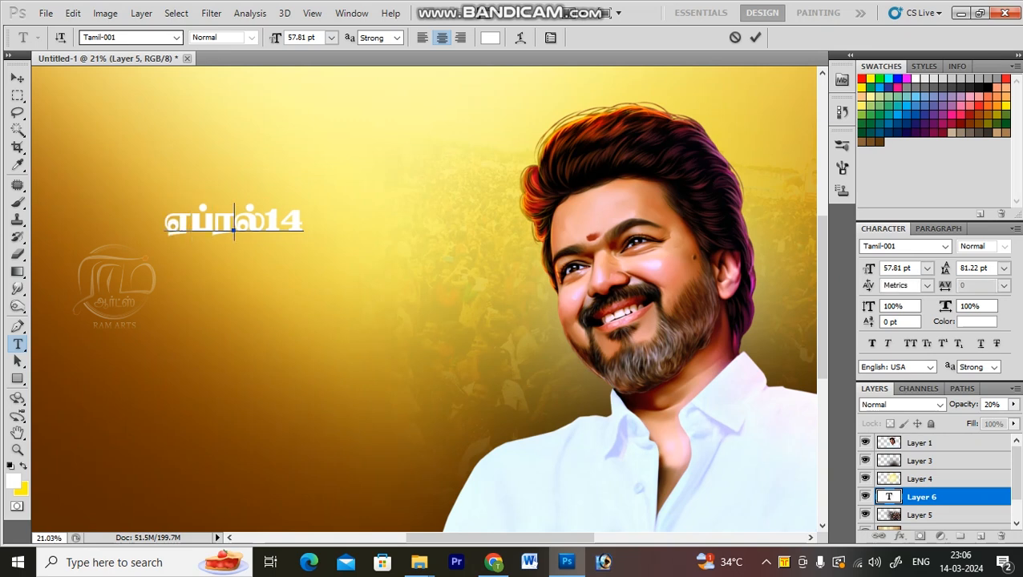
key(Right)
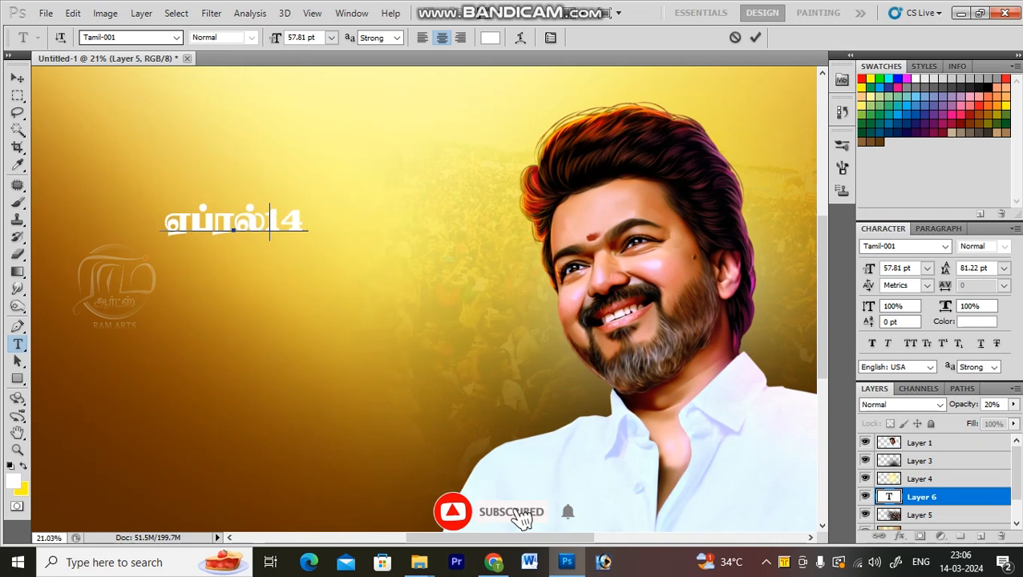
Reduce the whole date text to 45.81 pt and commit it.
key(ctrl+a)
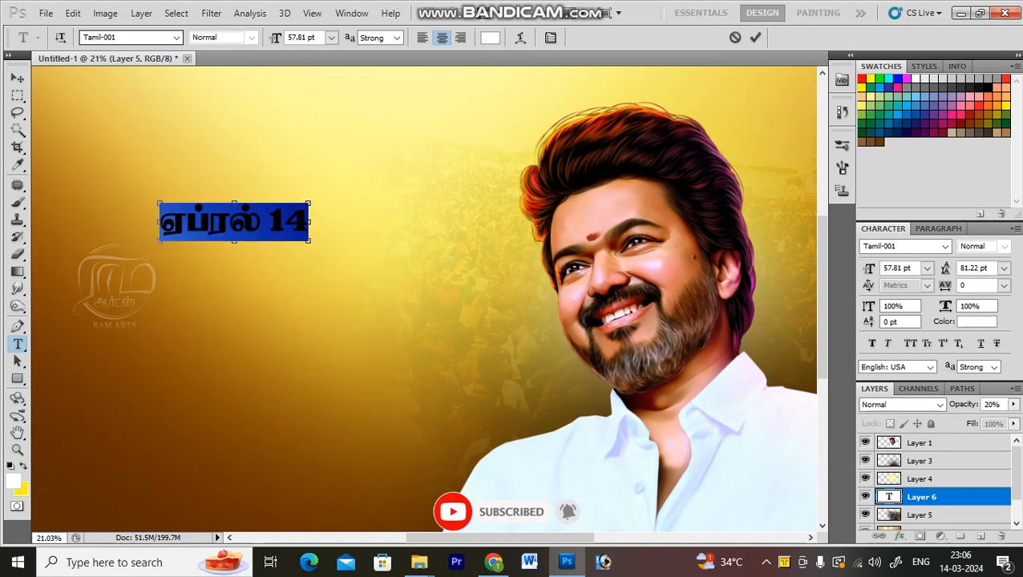
key(ctrl+shift+comma)
key(ctrl+shift+comma)
key(ctrl+shift+comma)
key(ctrl+shift+comma)
key(ctrl+shift+comma)
key(ctrl+shift+comma)
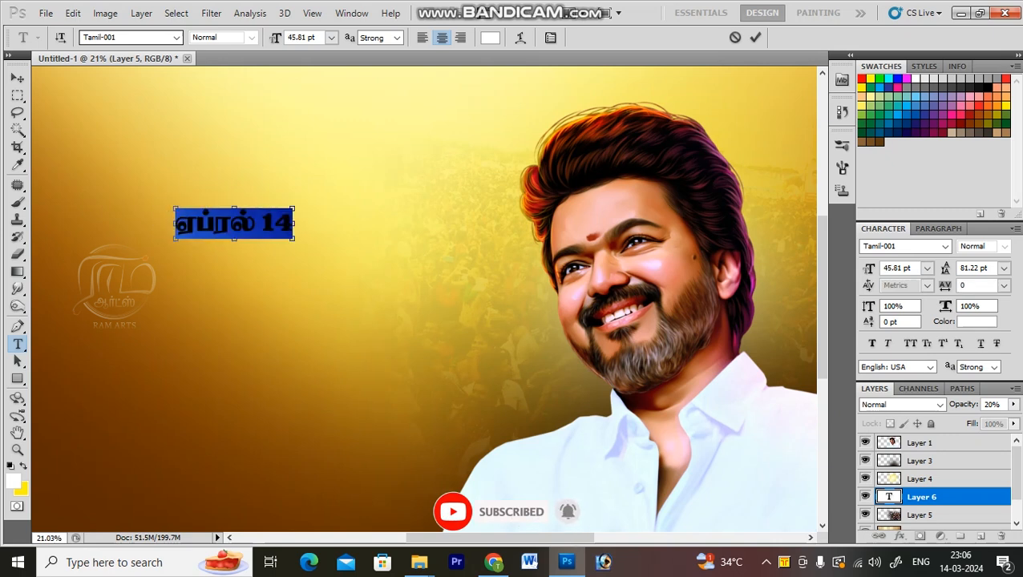
key(ctrl+Return)
key(ctrl+0)
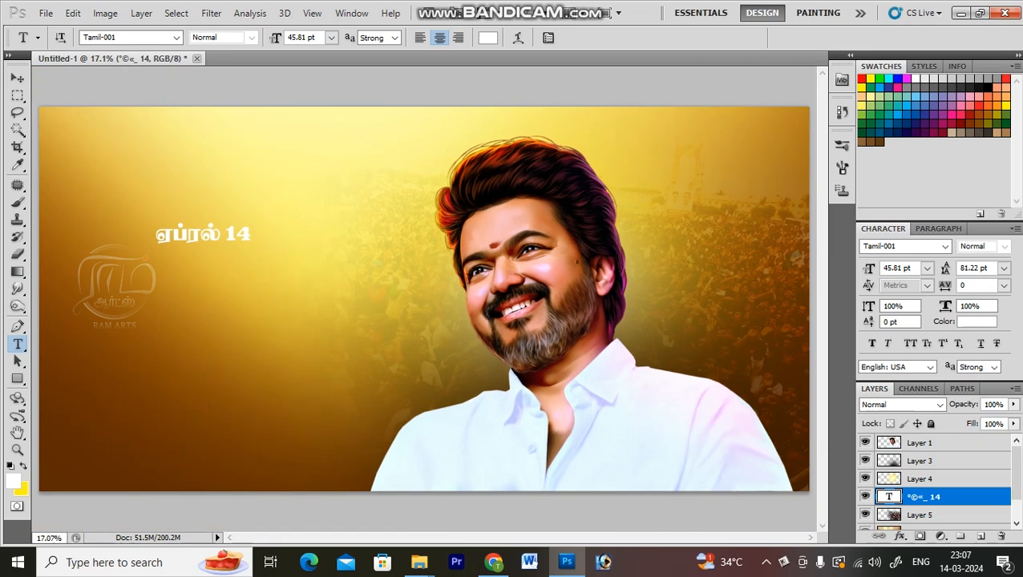
Move the date text slightly up and to the right in the empty area beside the portrait.
key(v)
mouse_move(203, 233)
mouse_down()
mouse_move(224, 210)
mouse_move(197, 215)
mouse_up()
key(ctrl+z)
key(z)
drag(106, 165, 330, 304)
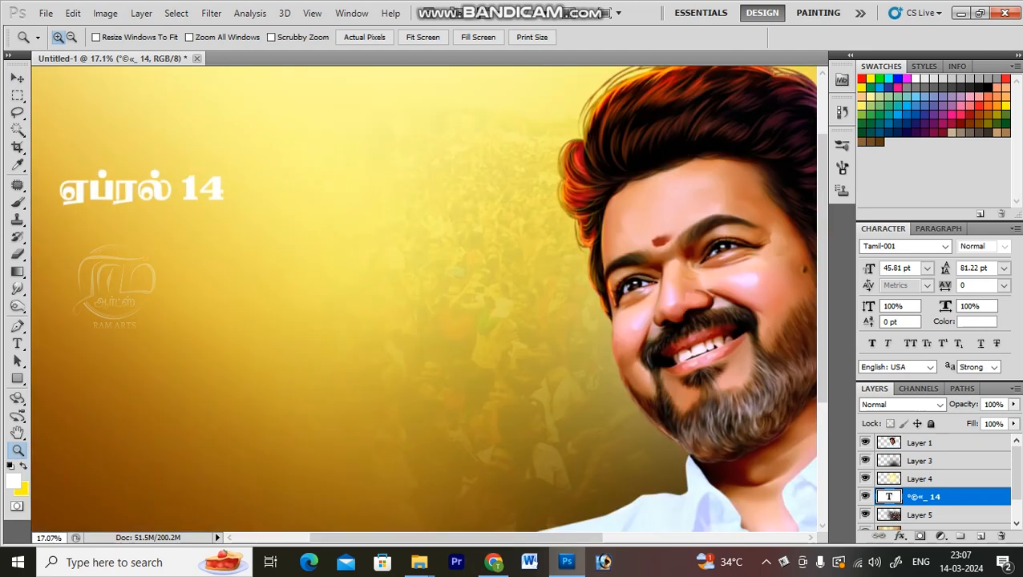
key(v)
drag(354, 234, 406, 241)
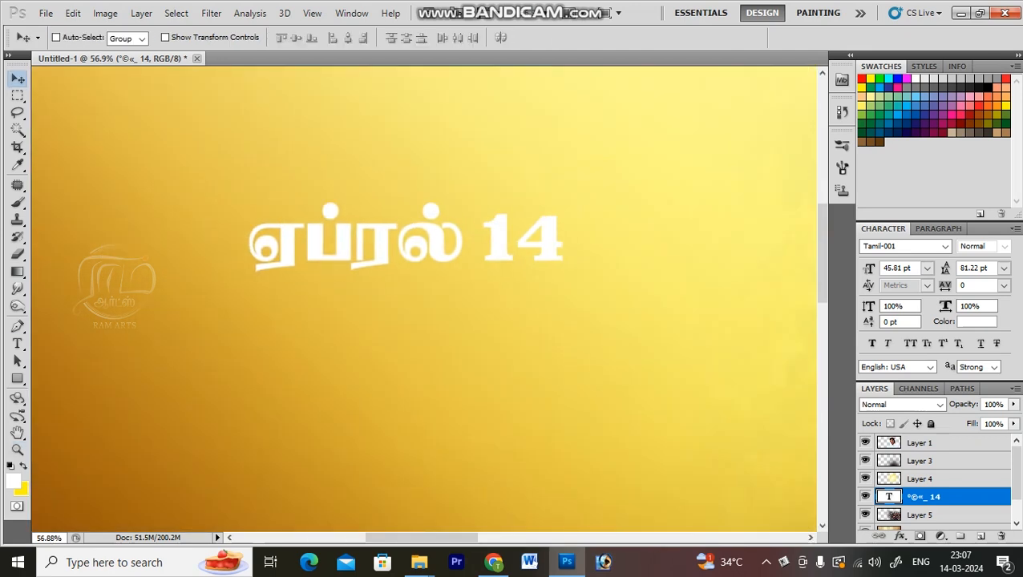
Add a separate text line reading மதுரை மாநகரில் below the date text.
key(t)
click(379, 397)
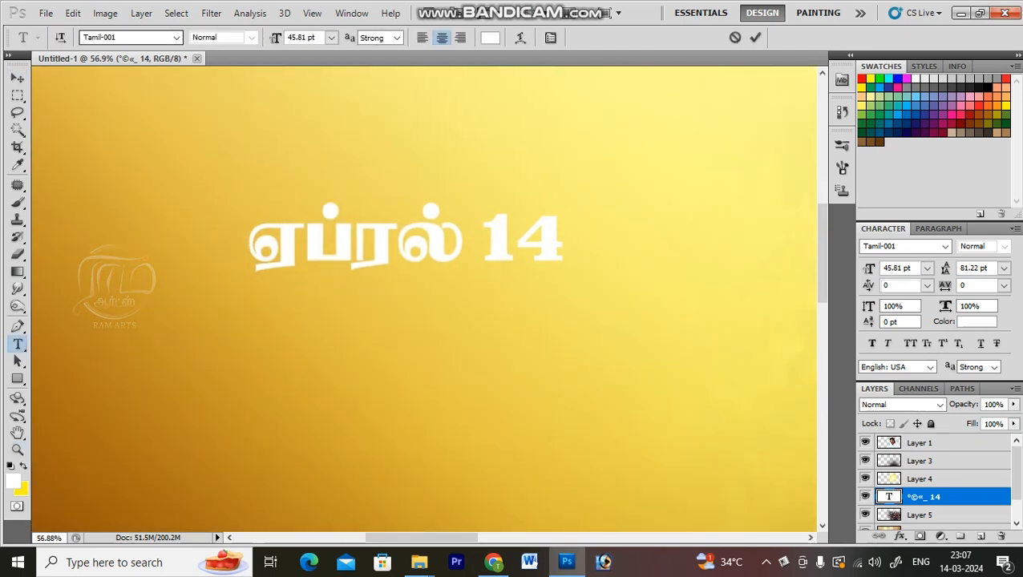
text(ம)
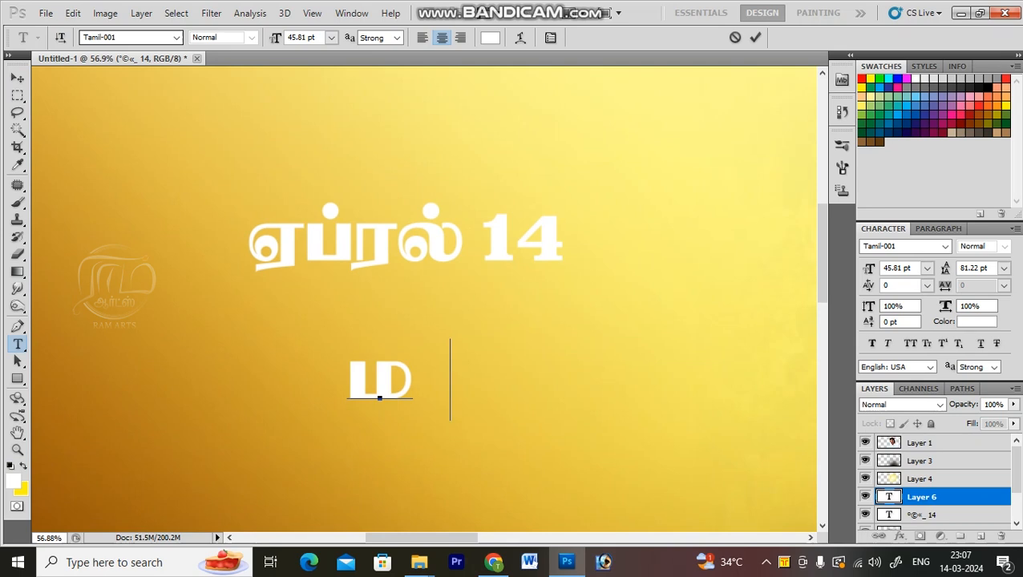
text(துைர ம)
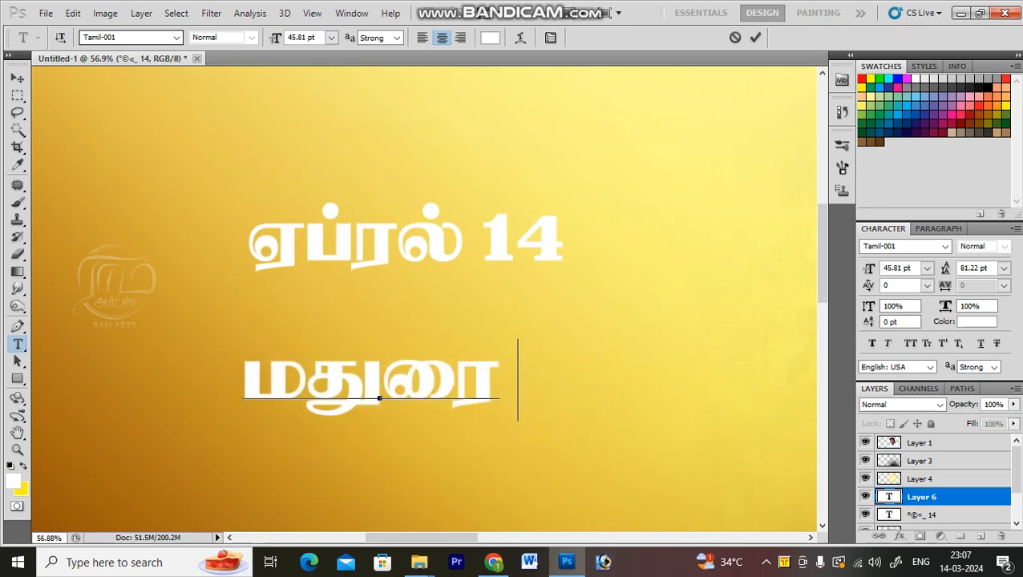
text(ாந)
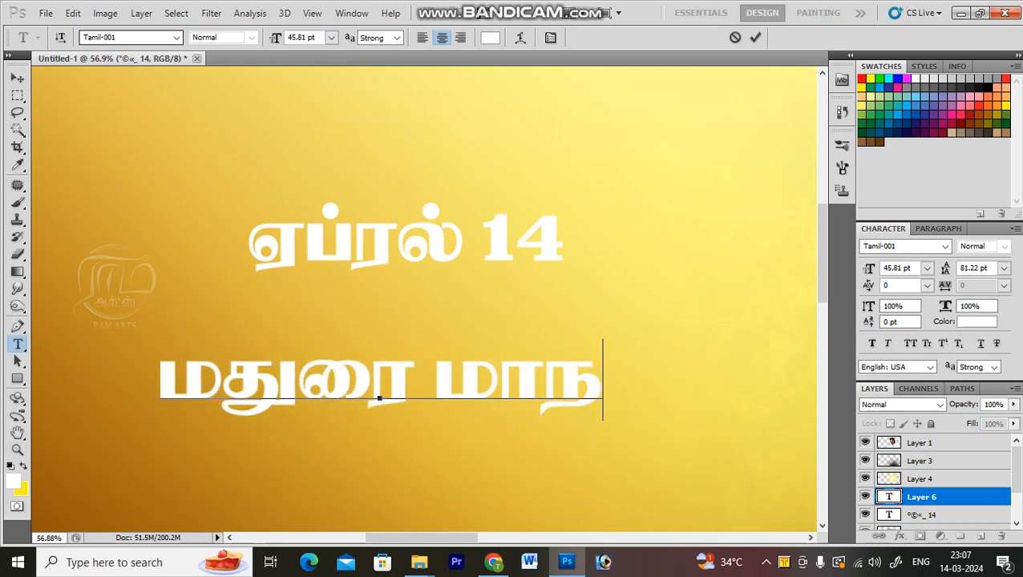
text(கரில்)
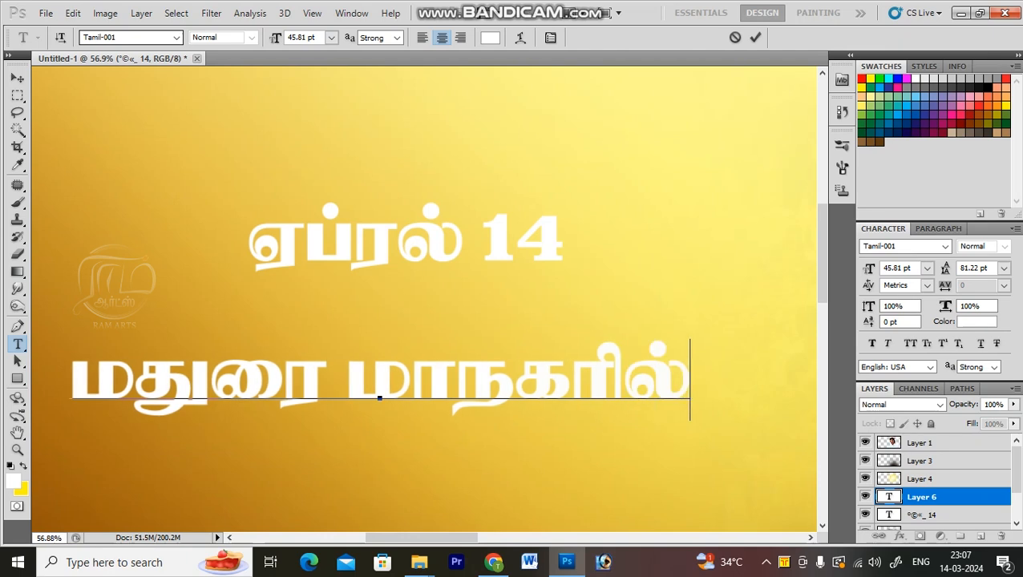
key(ctrl+a)
key(ctrl+Return)
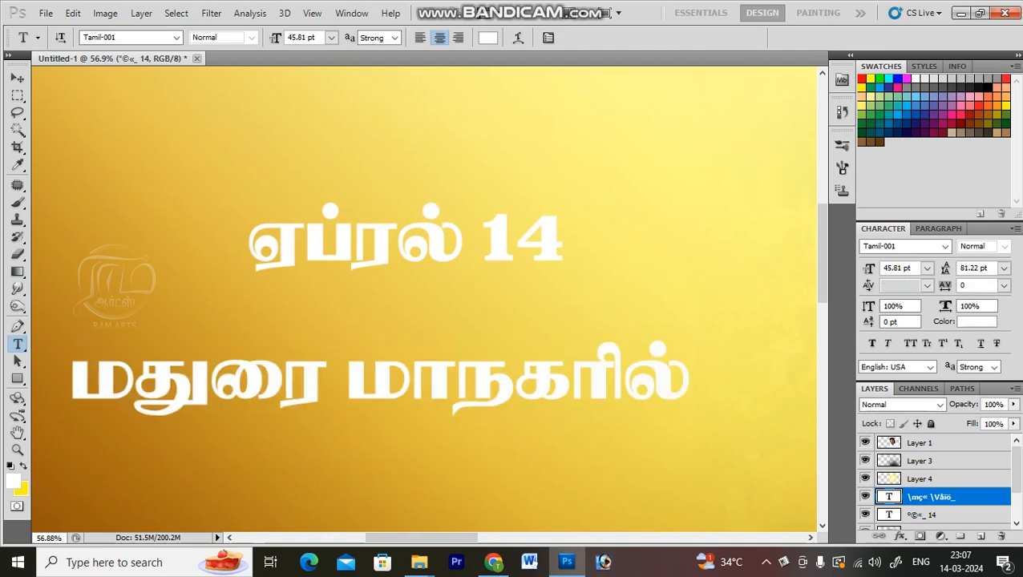
Nudge the மதுரை மாநகரில் line up close beneath the date and slightly to the right to centre it.
key(ctrl+0)
key(v)
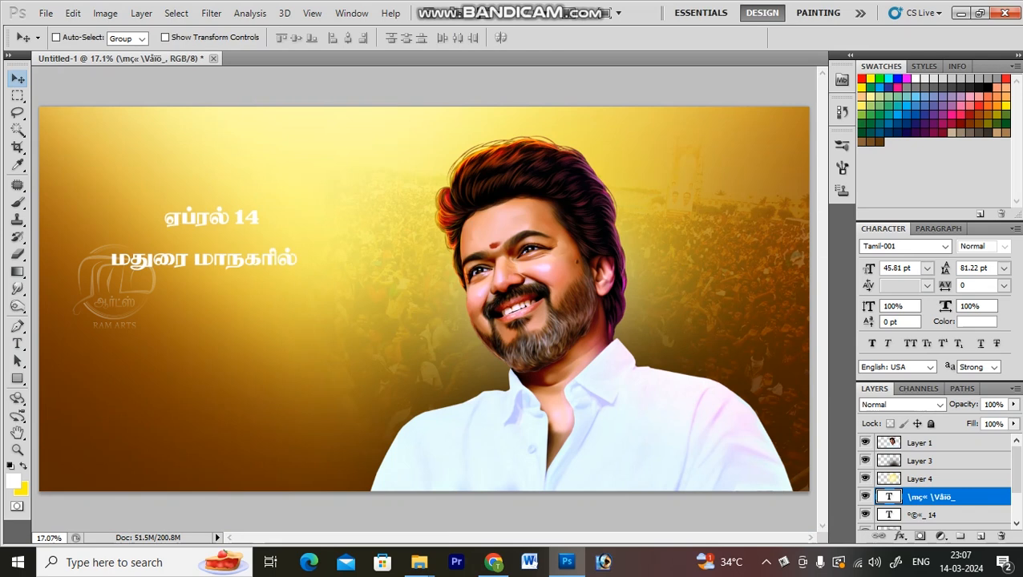
key(shift+Up)
key(shift+Up)
key(shift+Up)
key(shift+Up)
key(shift+Up)
key(shift+Up)
key(shift+Up)
key(shift+Up)
key(shift+Up)
key(shift+Up)
key(shift+Up)
key(shift+Up)
key(shift+Up)
key(shift+Up)
key(shift+Up)
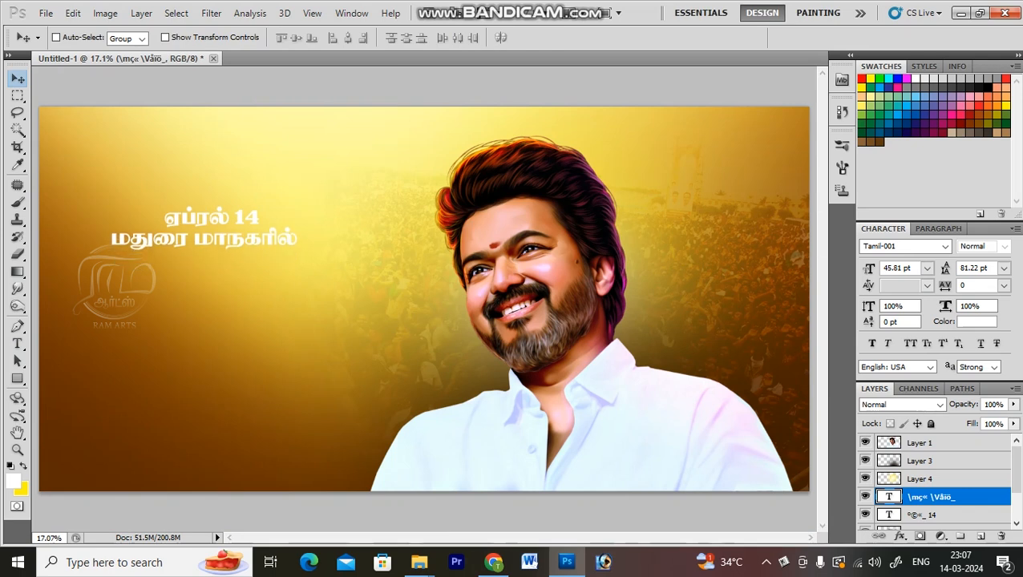
key(shift+Right)
key(shift+Right)
key(shift+Right)
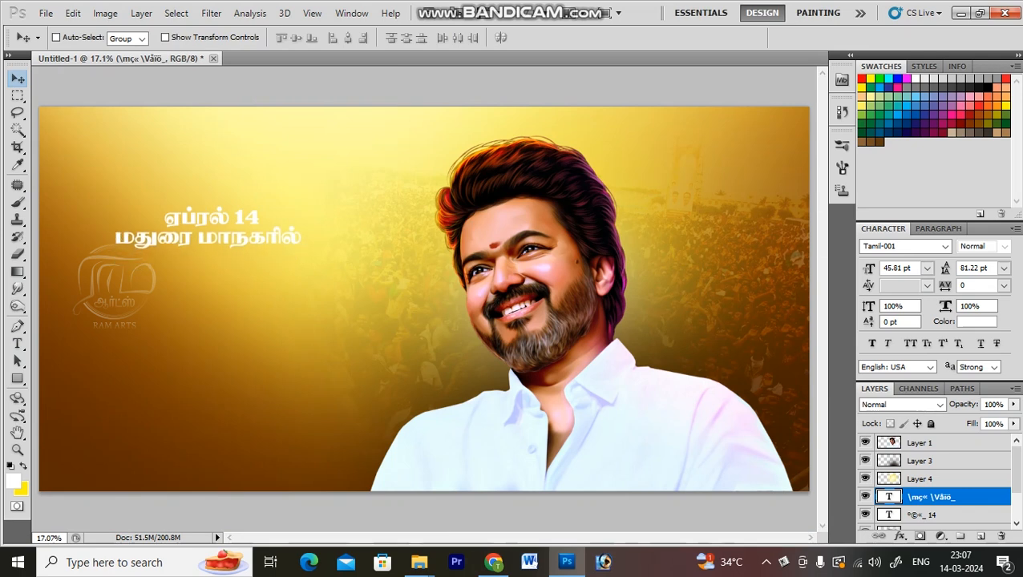
Add a third text line reading முதல் மாநாடு below the first two lines.
key(z)
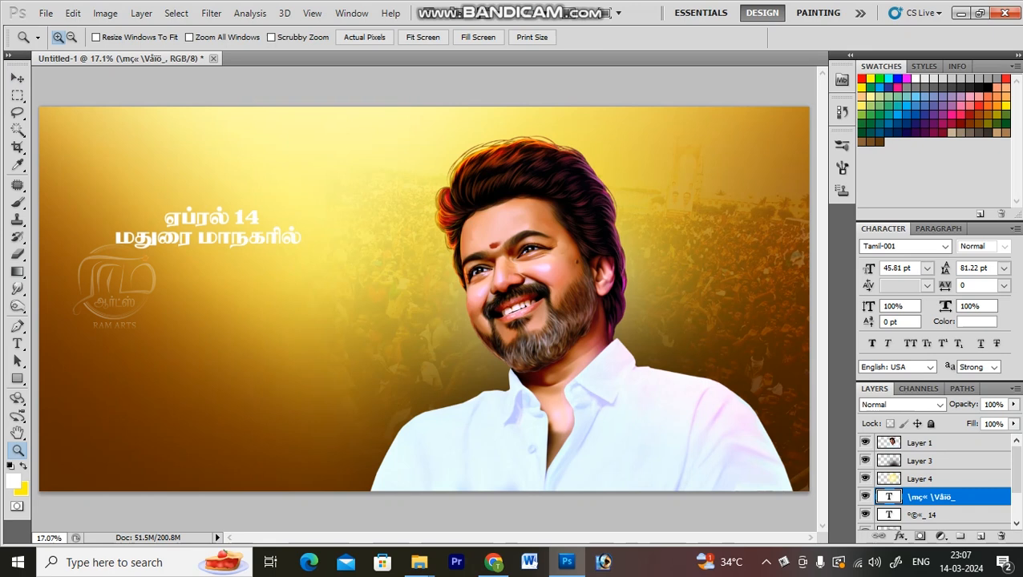
click(214, 230)
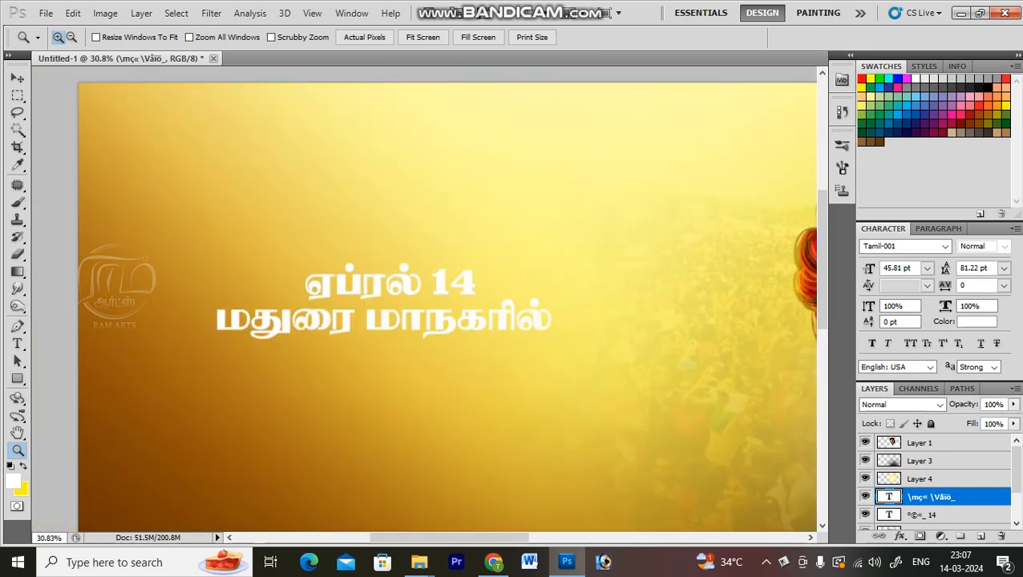
key(t)
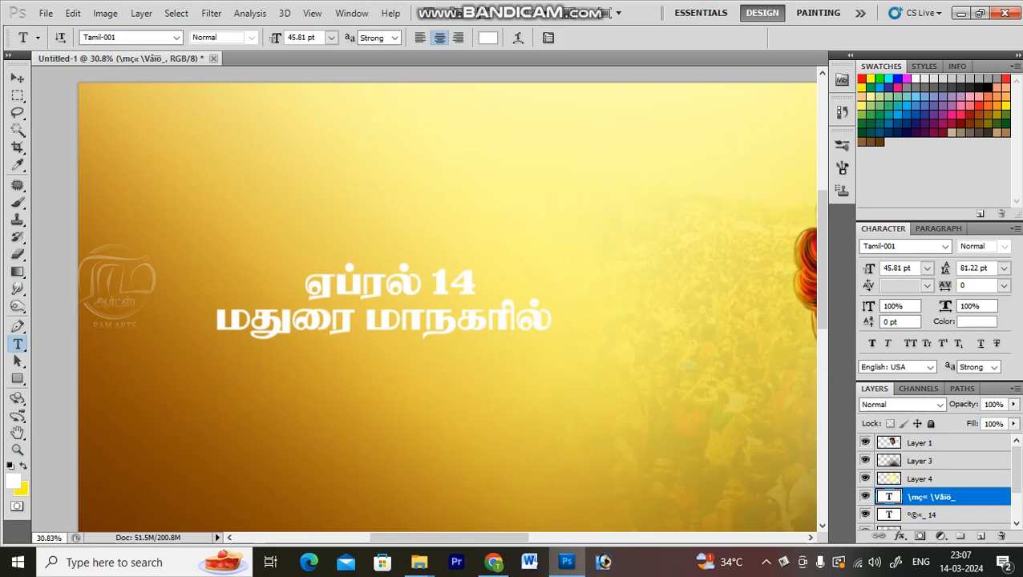
click(364, 417)
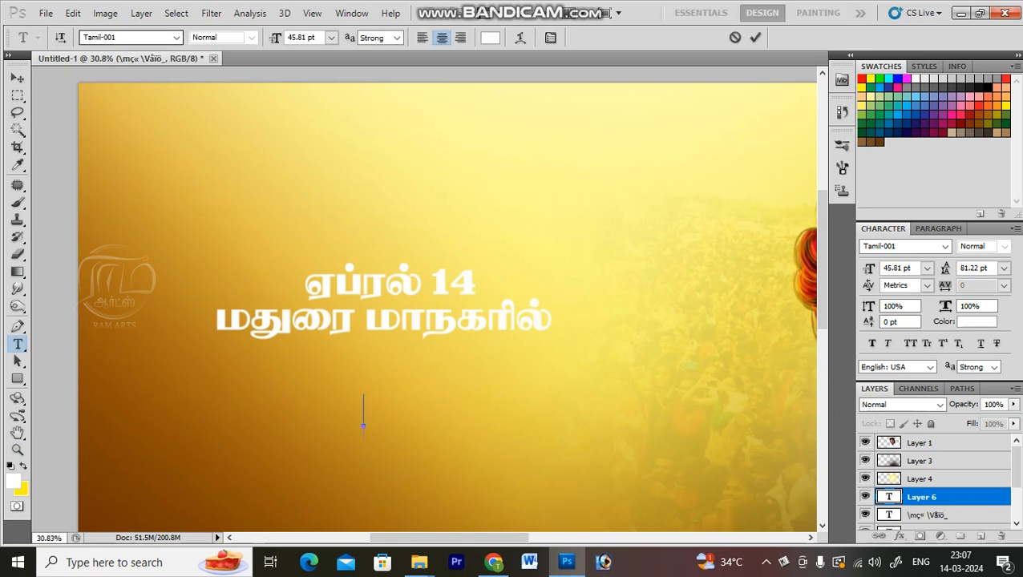
text(முதல்)
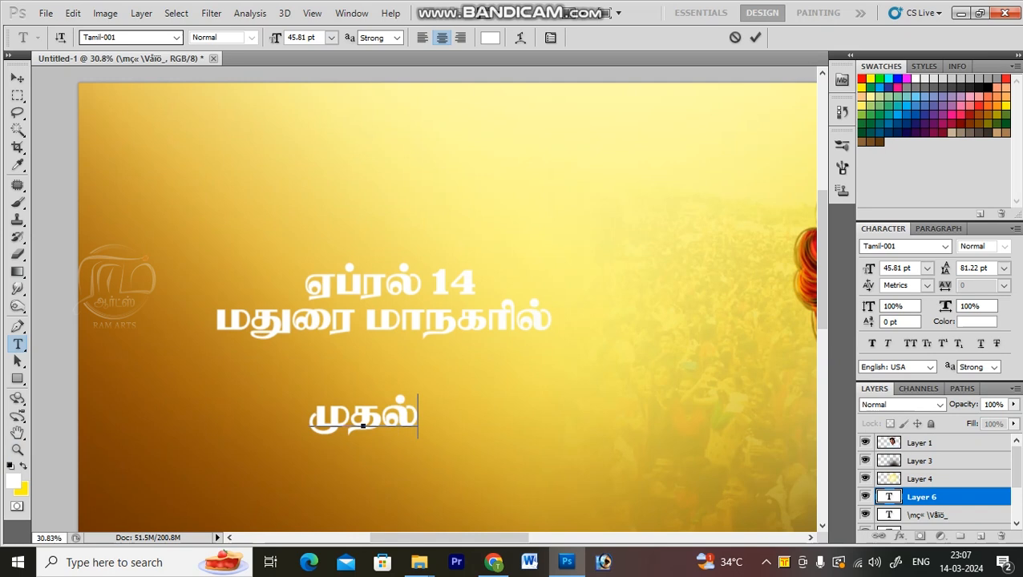
text( மாநா)
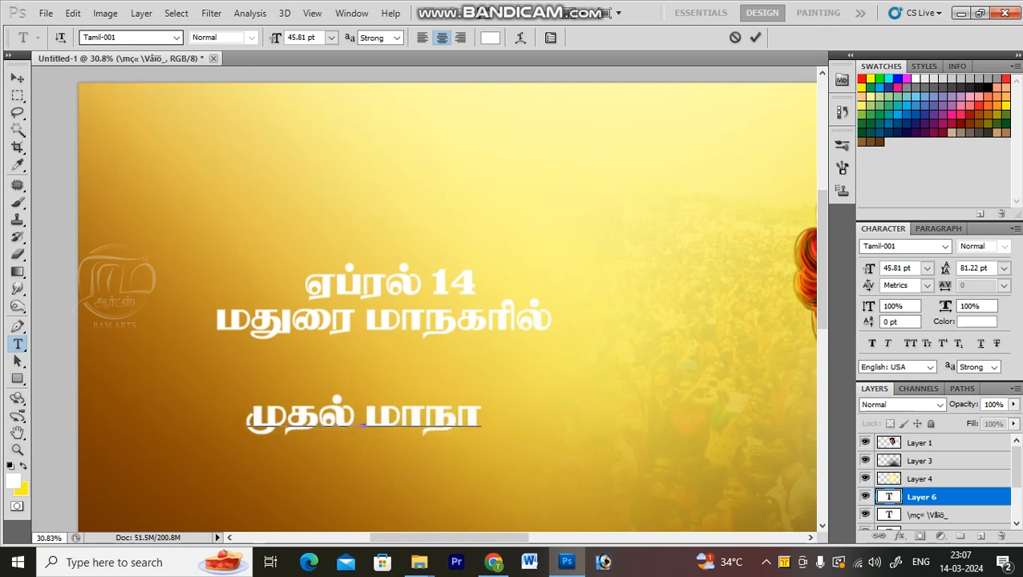
text(டு)
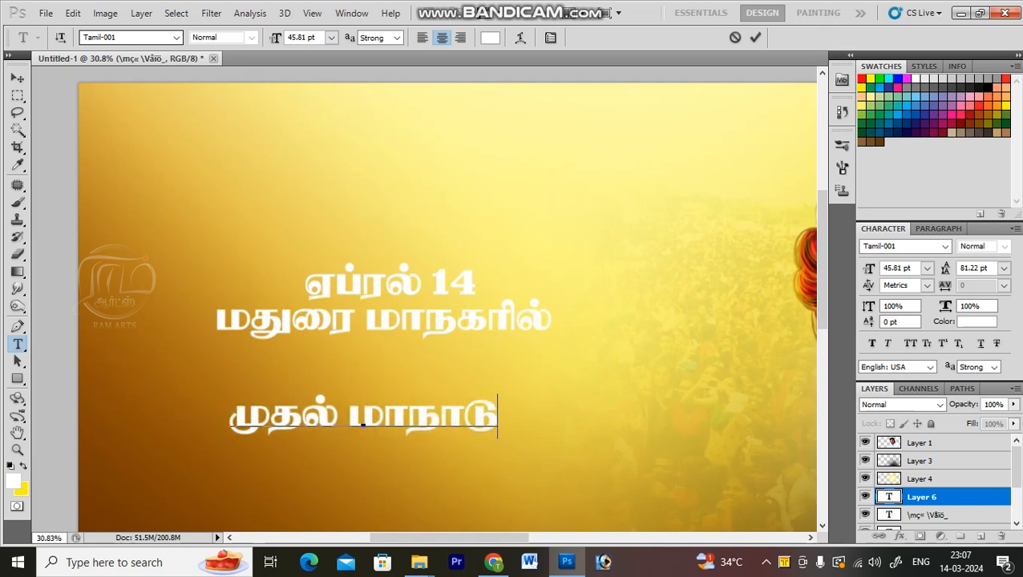
Enlarge the முதல் மாநாடு text line to 83.81 pt.
key(ctrl+a)
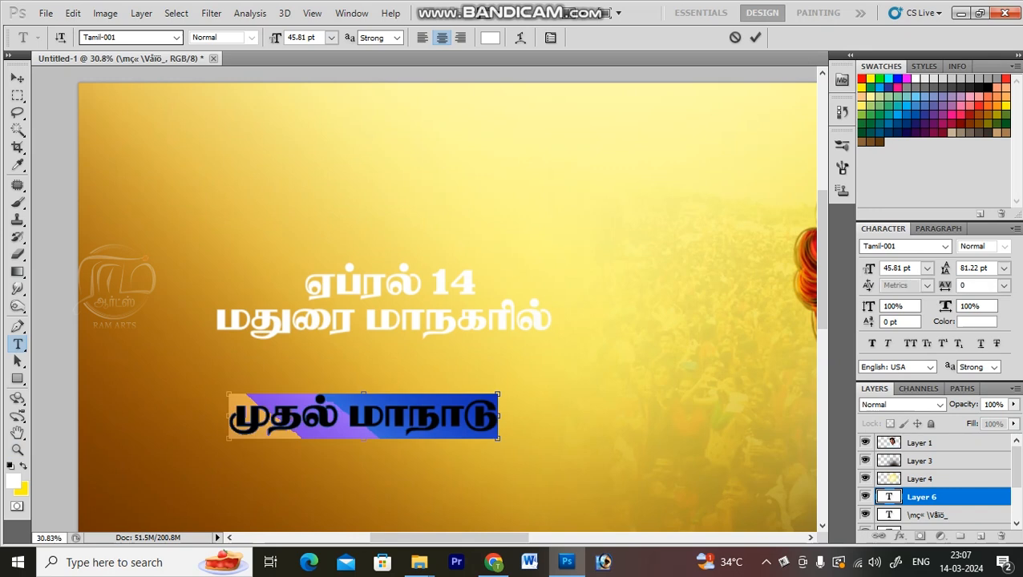
key(ctrl+shift+period)
key(ctrl+shift+period)
key(ctrl+shift+period)
key(ctrl+shift+period)
key(ctrl+shift+period)
key(ctrl+shift+period)
key(ctrl+shift+period)
key(ctrl+shift+period)
key(ctrl+shift+period)
key(ctrl+shift+period)
key(ctrl+shift+period)
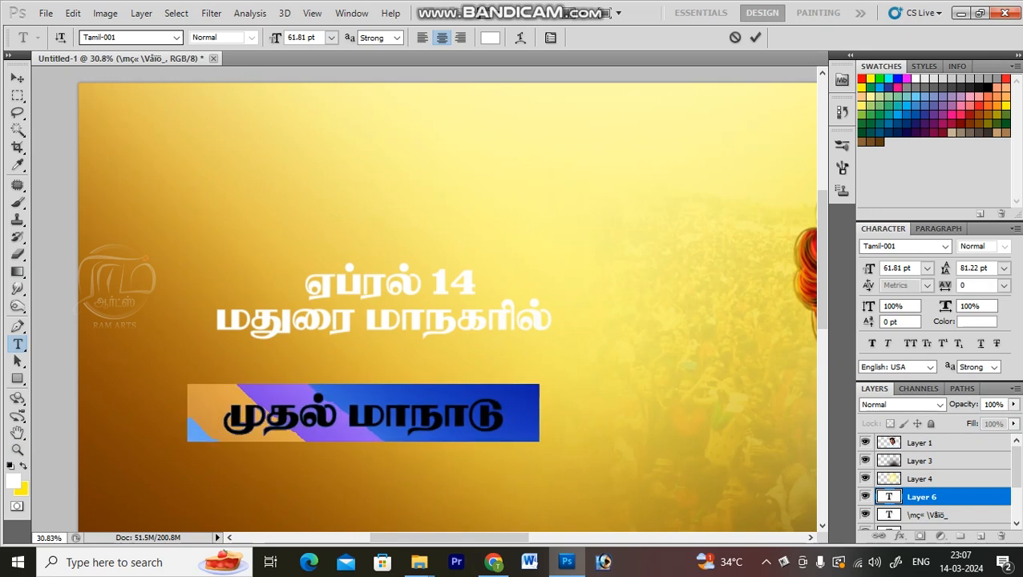
key(ctrl+shift+period)
key(ctrl+shift+period)
key(ctrl+shift+period)
key(ctrl+shift+period)
key(ctrl+shift+period)
key(ctrl+shift+period)
key(ctrl+shift+period)
key(ctrl+shift+period)
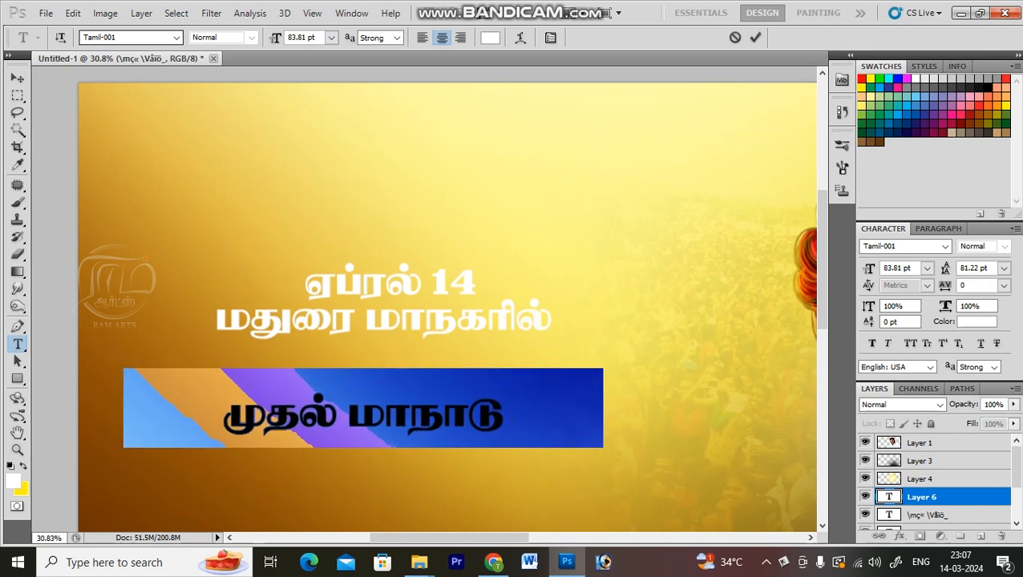
key(ctrl+Return)
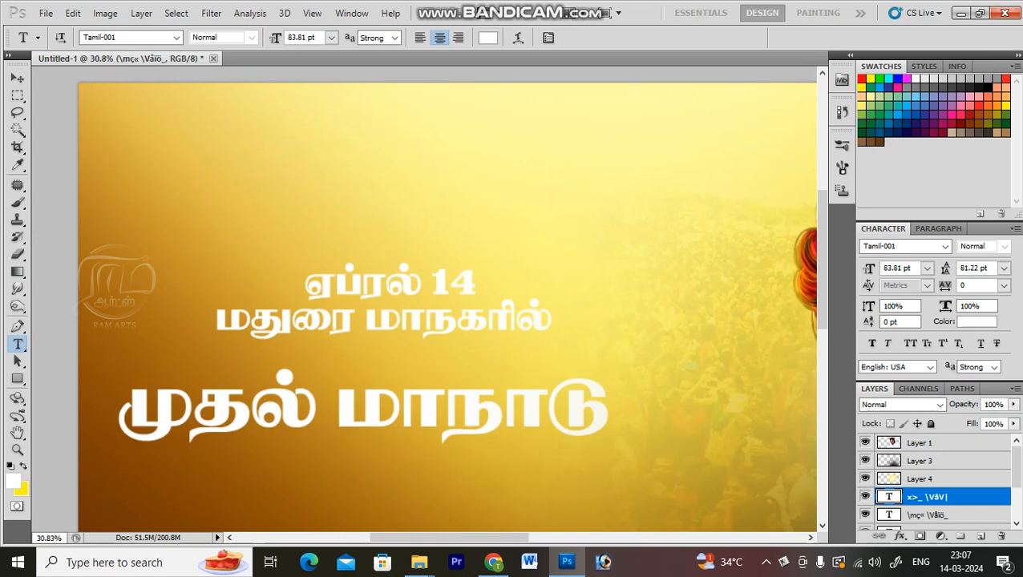
Move the enlarged முதல் மாநாடு line up and slightly to the left, close beneath the மதுரை மாநகரில் line.
key(v)
drag(433, 395, 392, 378)
key(ctrl+minus)
key(ctrl+minus)
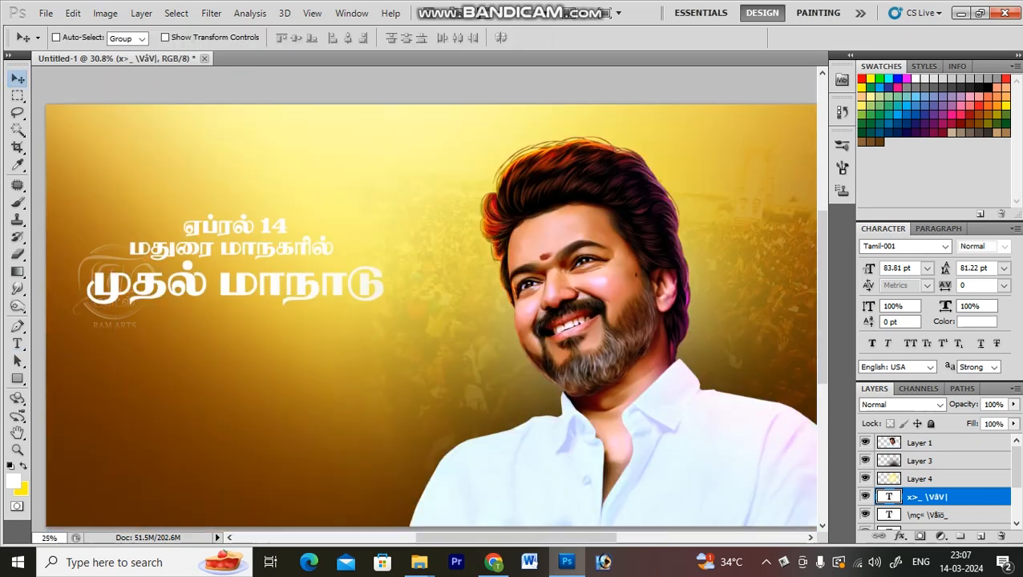
Select all three text lines, move them together right and slightly down towards the portrait, and align their horizontal centres.
key(z)
drag(66, 178, 421, 362)
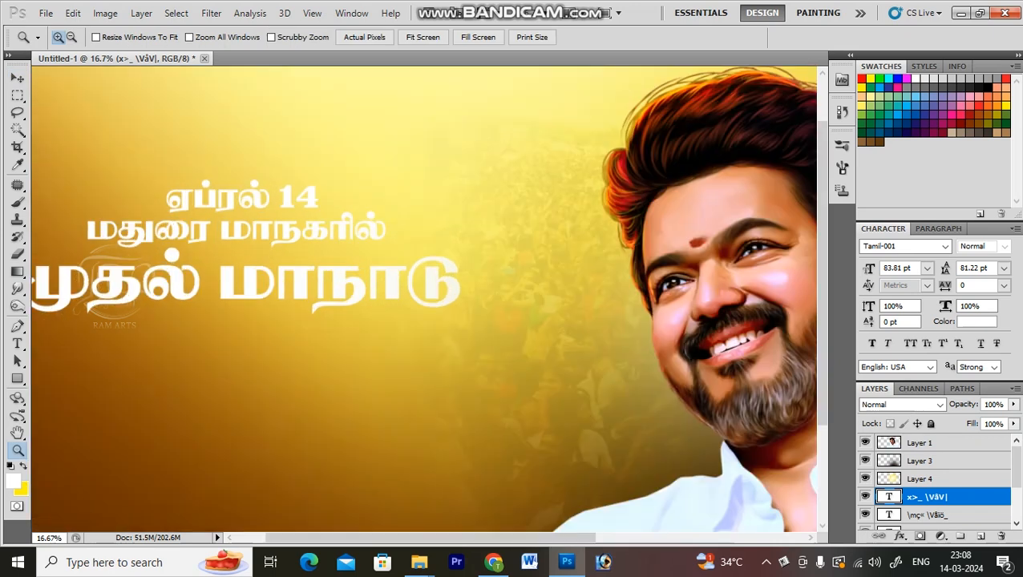
key(v)
shift+right_click(312, 245)
shift+click(352, 255)
shift+right_click(349, 204)
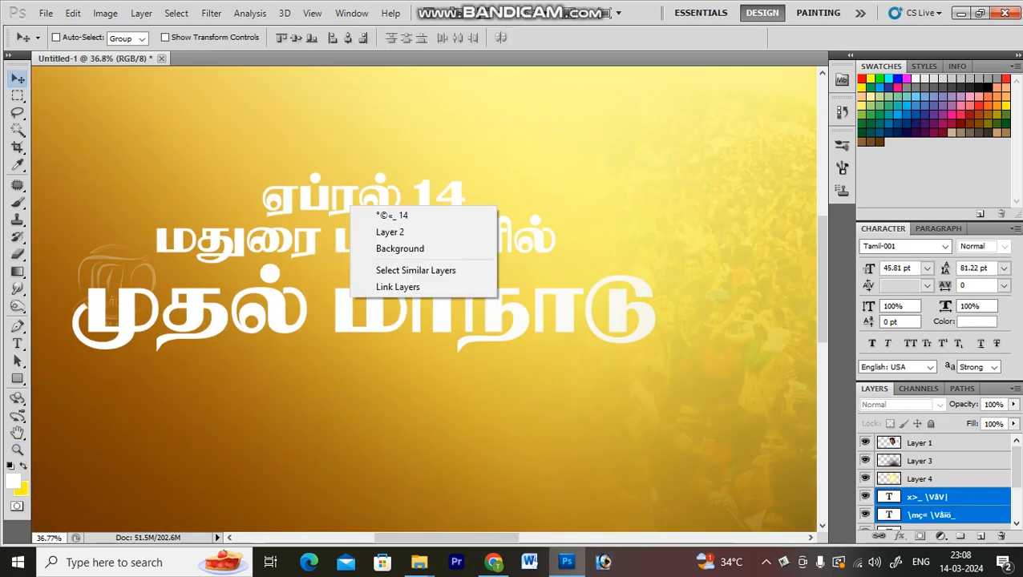
shift+click(391, 215)
key(ctrl+minus)
key(ctrl+minus)
key(ctrl+minus)
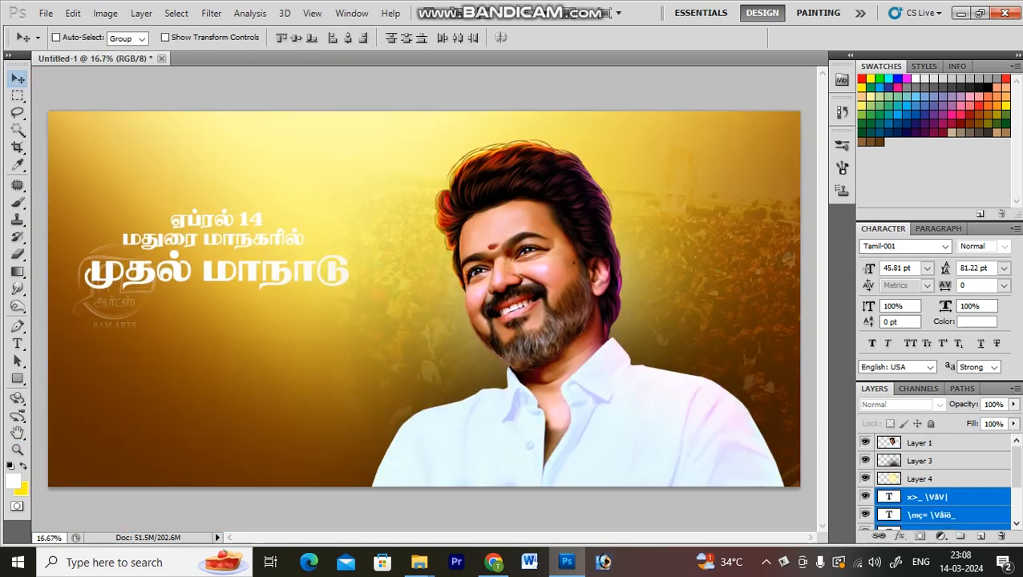
drag(232, 271, 281, 280)
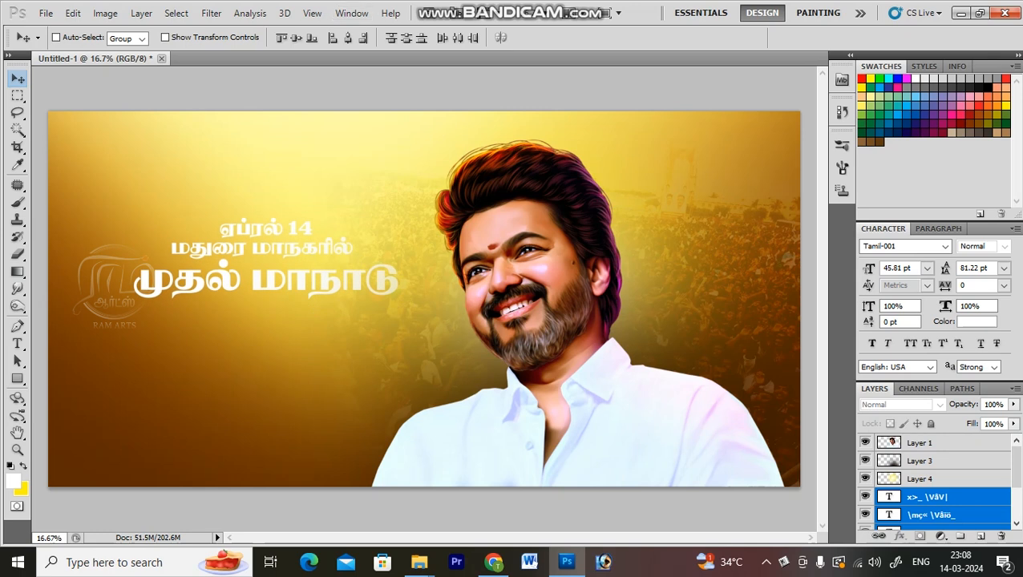
click(348, 38)
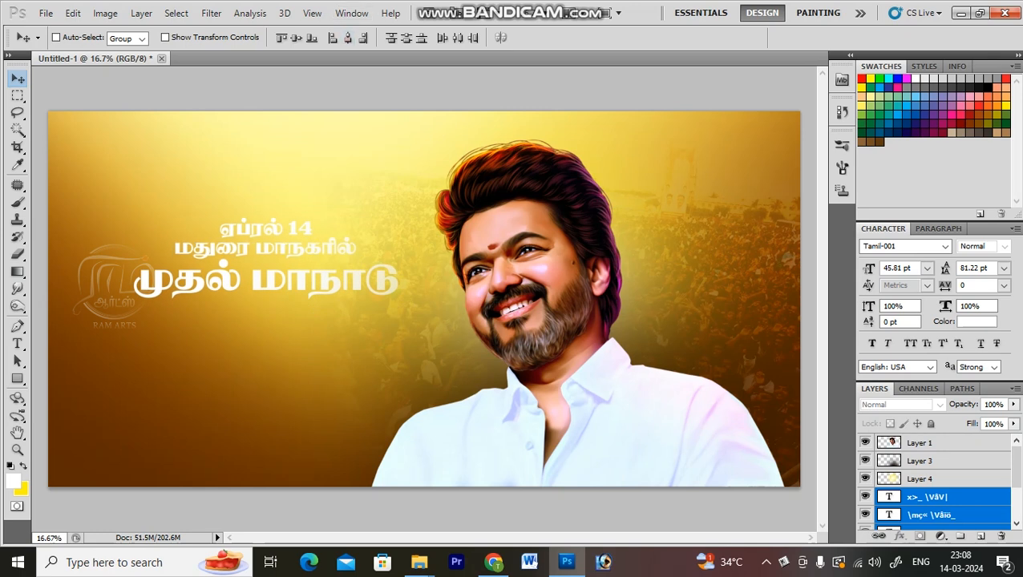
Show the rulers and place a vertical guide through the horizontal centre of the three-line text block.
key(ctrl+t)
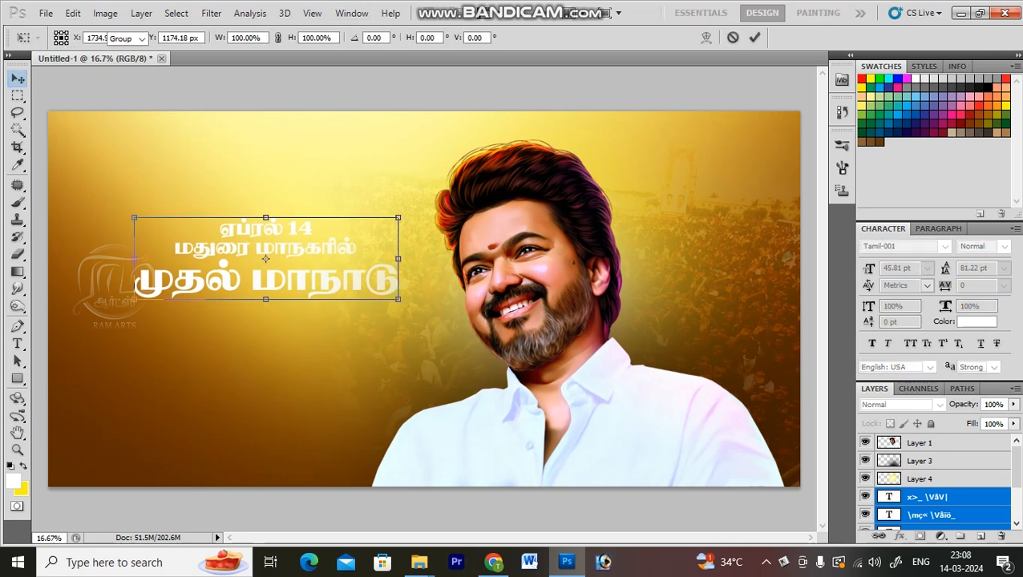
key(Return)
key(ctrl+r)
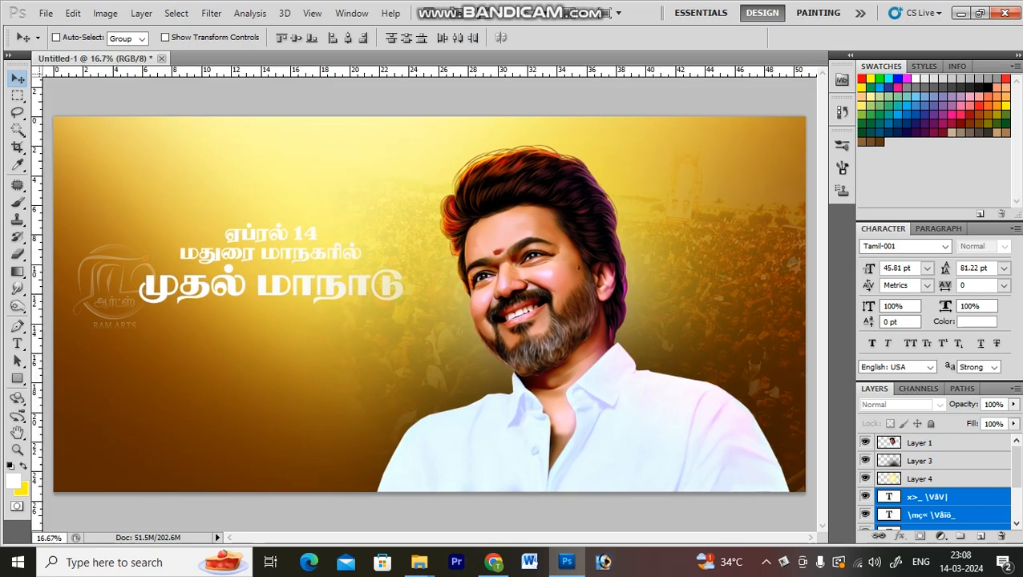
drag(37, 425, 271, 431)
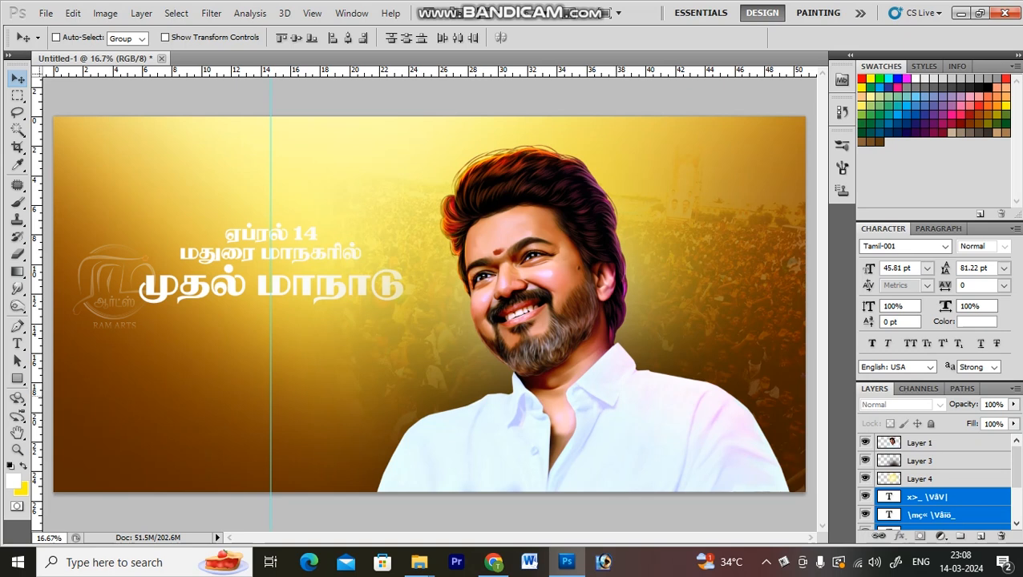
right_click(329, 283)
click(346, 293)
key(Left)
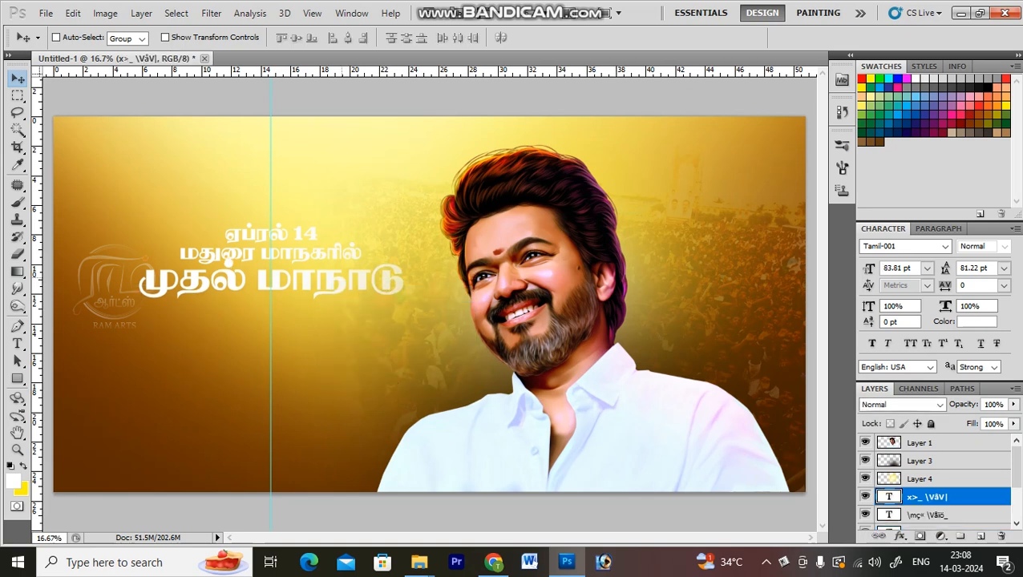
key(Right)
key(ctrl+space)
ctrl+click(342, 280)
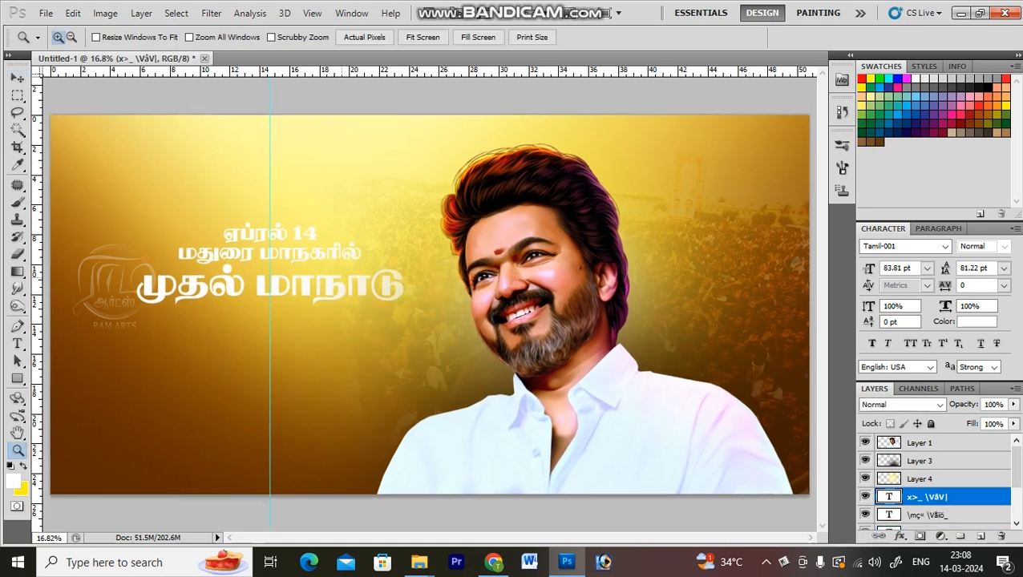
Open the tvk logo image from the thalapathi folder.
key(ctrl+o)
click(497, 128)
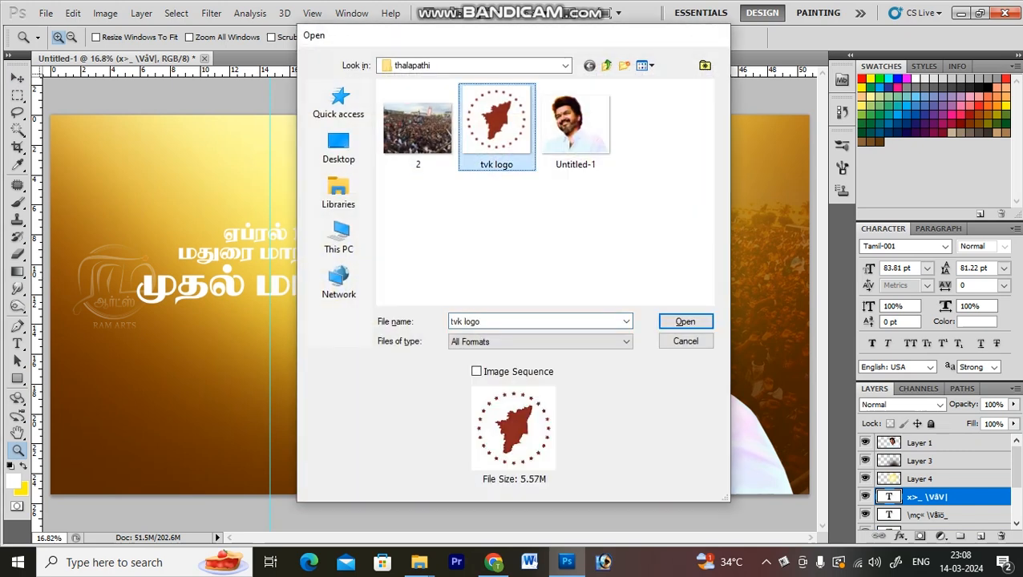
key(Return)
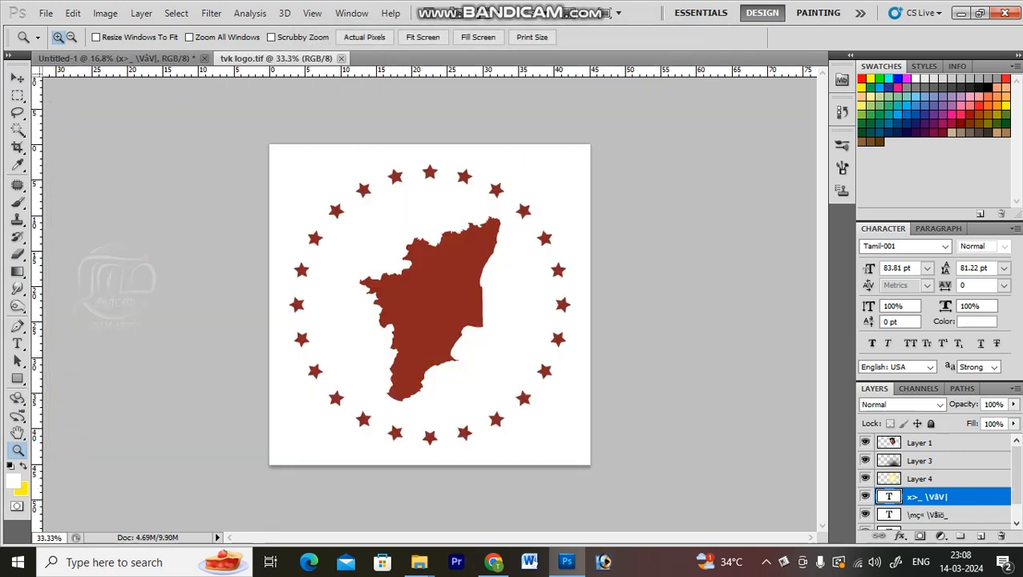
key(v)
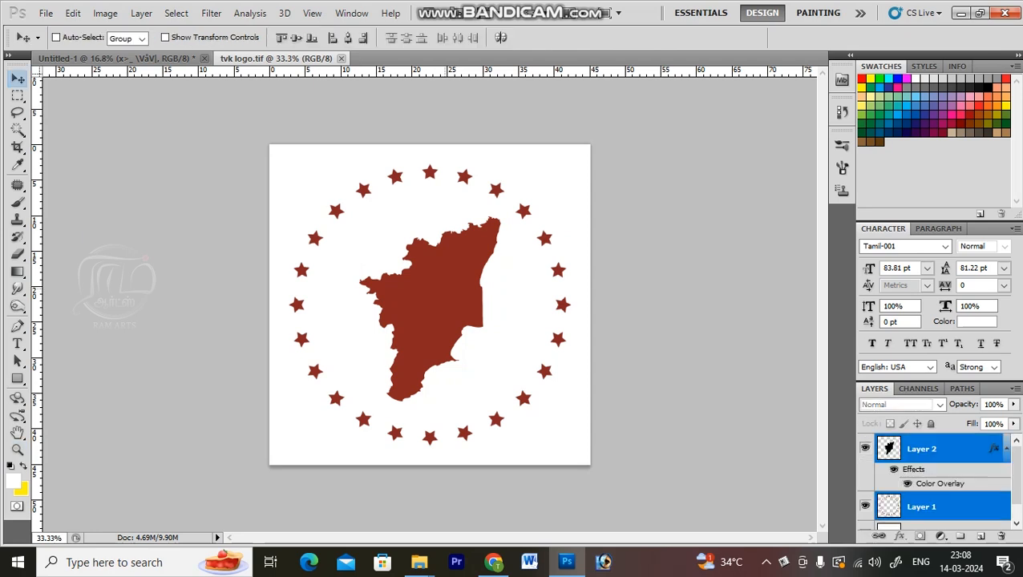
right_click(446, 291)
click(486, 300)
drag(486, 299, 489, 303)
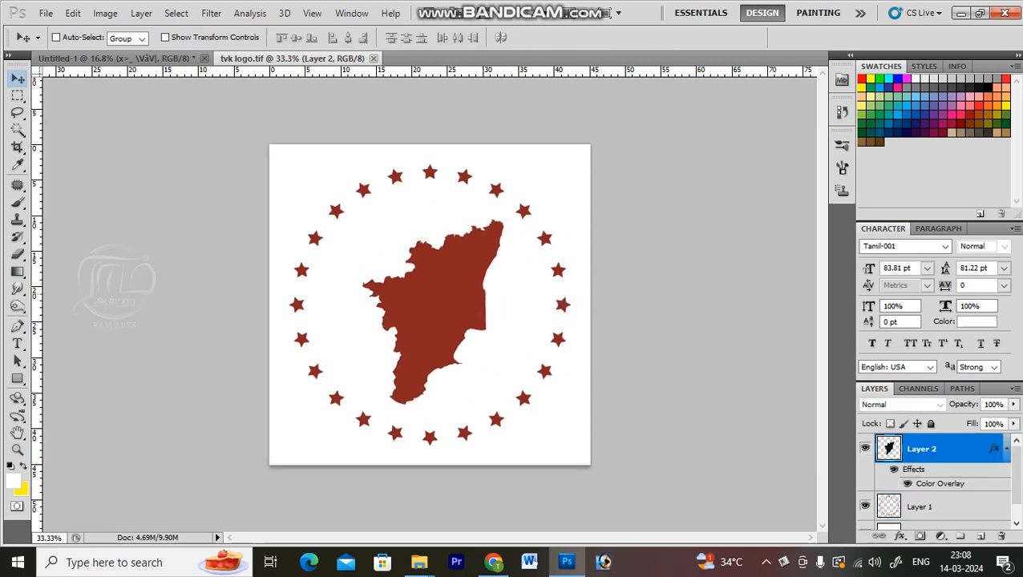
key(ctrl+z)
shift+right_click(525, 212)
shift+click(561, 221)
drag(528, 223, 509, 271)
key(ctrl+z)
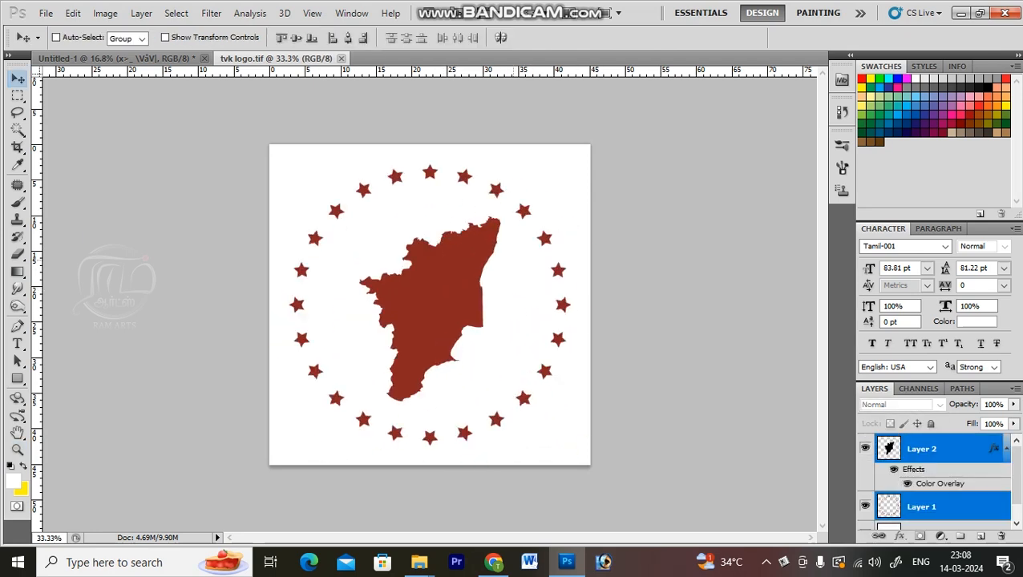
Merge the logo's map and star ring layers into one and cut the merged artwork from its document.
key(ctrl+e)
key(ctrl+a)
key(ctrl+x)
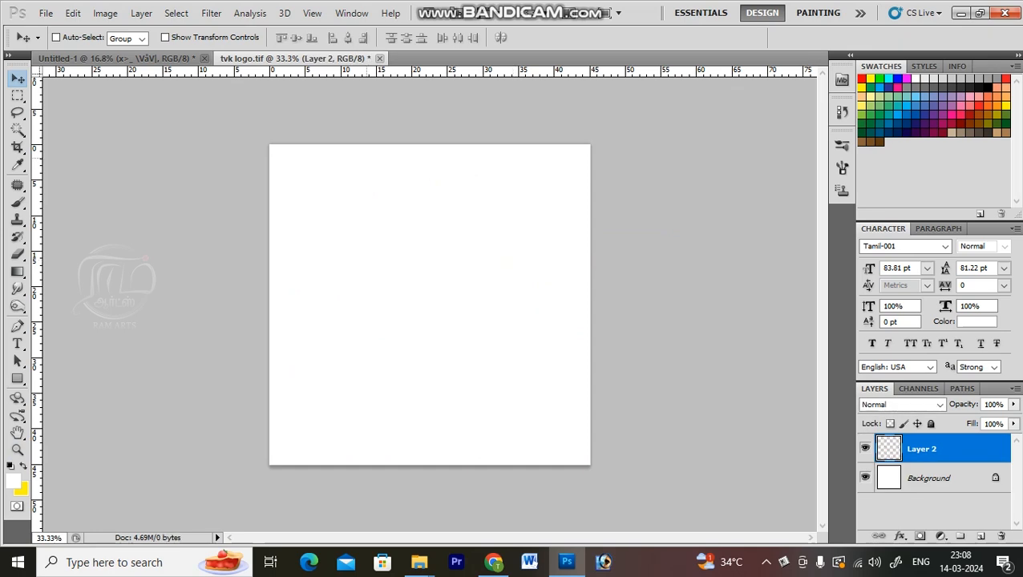
Paste the logo into the banner document, bring it in front of all layers and paste a second copy above it.
key(ctrl+Tab)
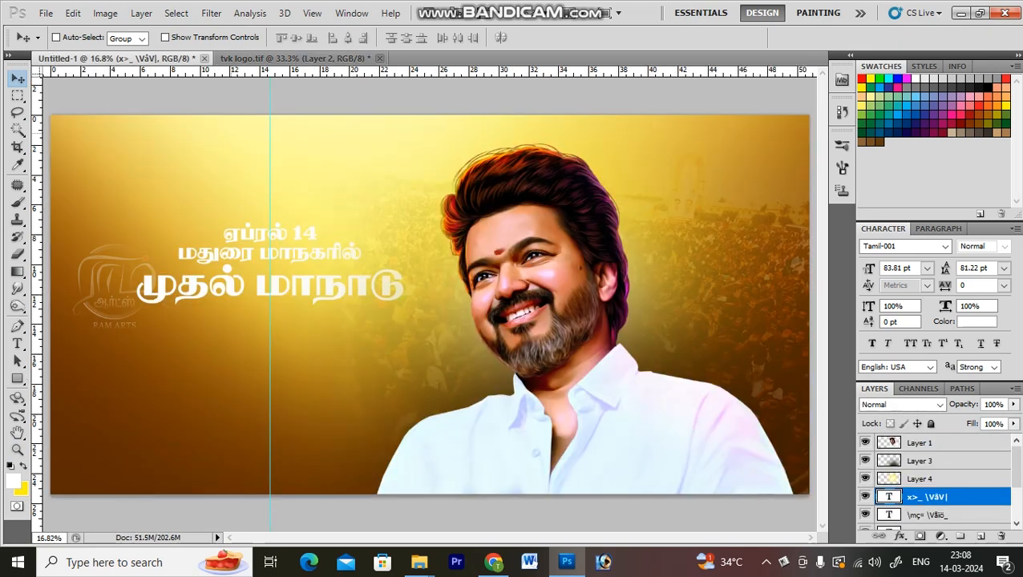
key(ctrl+v)
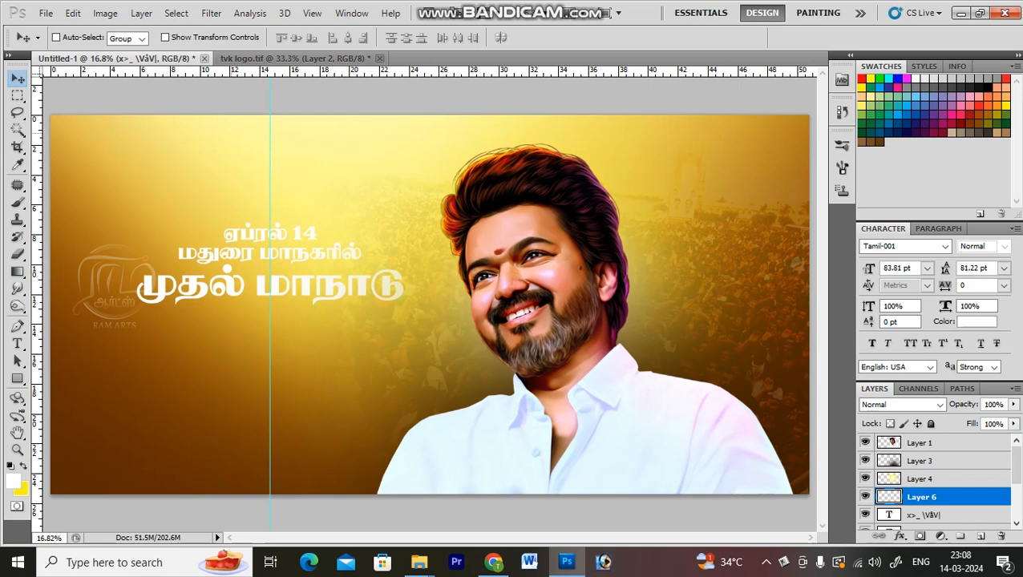
key(ctrl+shift+])
key(ctrl+v)
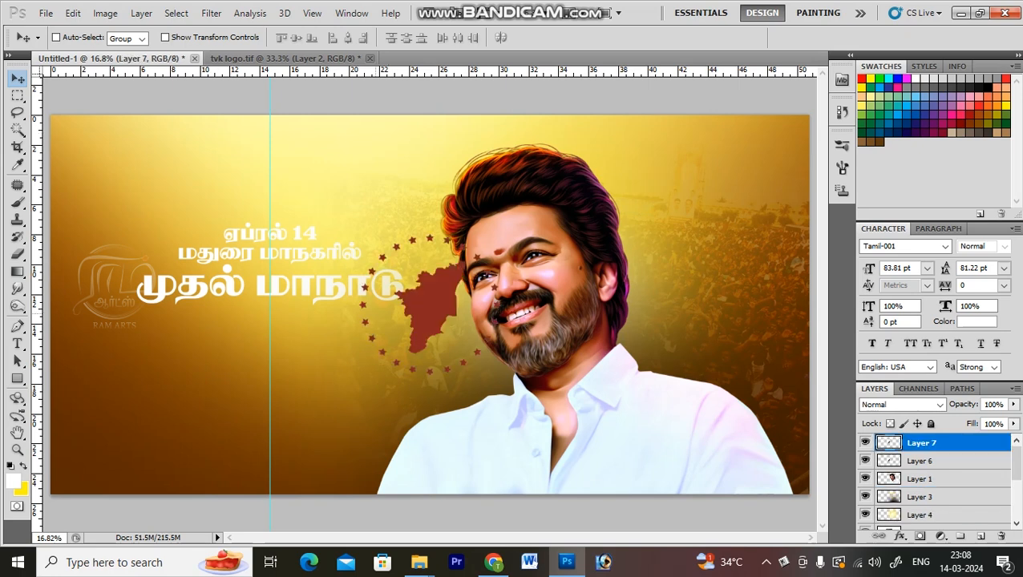
Centre the upper logo copy on the vertical guide above the date text and scale it proportionally to 36.35%.
key(ctrl+t)
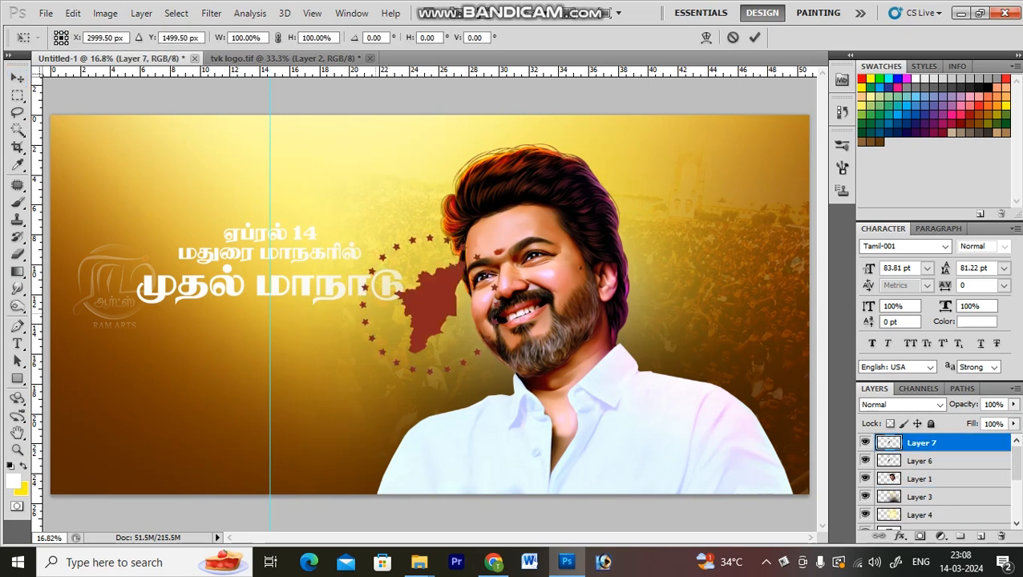
drag(430, 306, 270, 189)
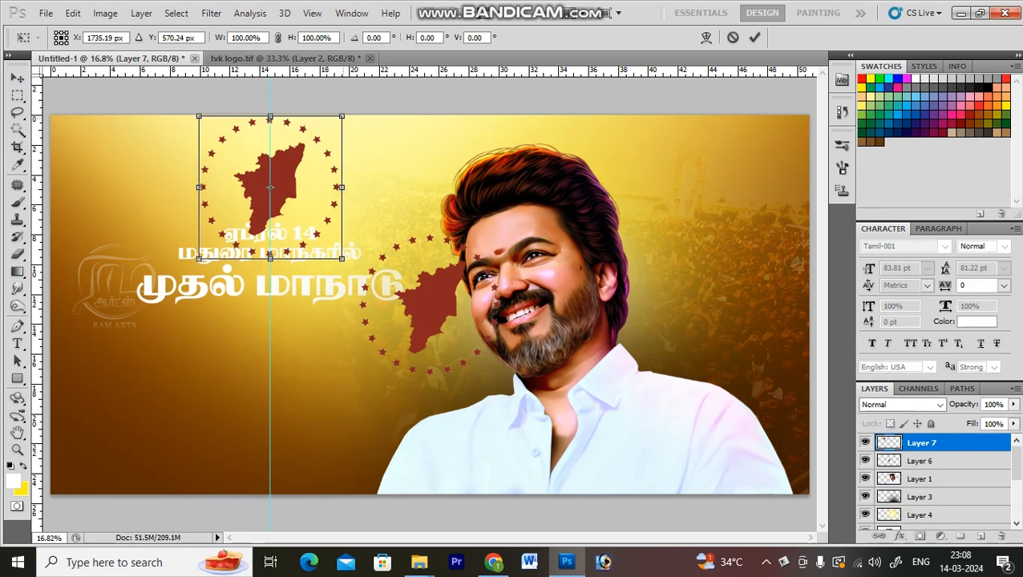
drag(341, 116, 296, 161)
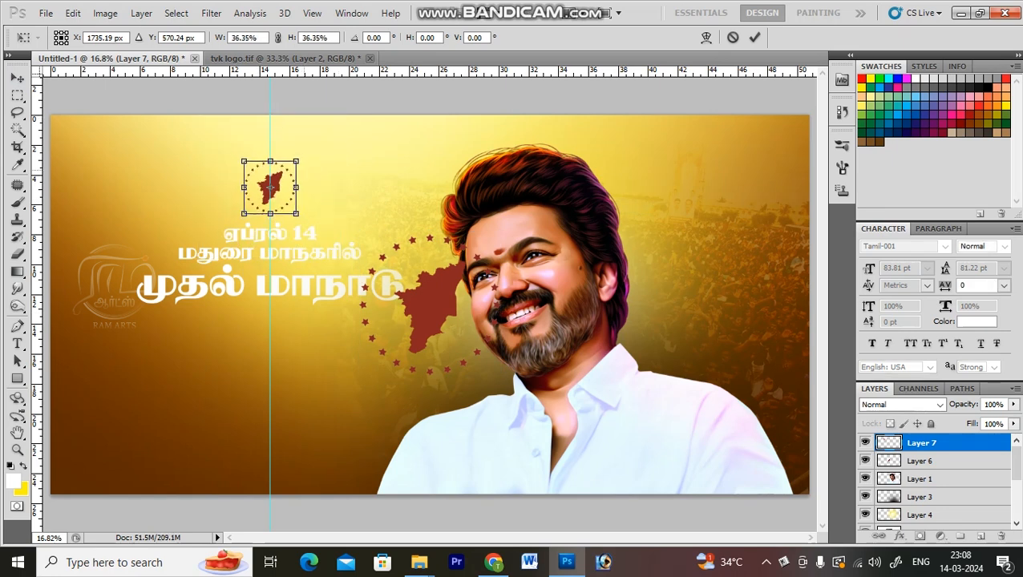
key(Return)
Apply a Color Overlay in dark brown #873d06 to the small logo above the date.
key(ctrl+space)
drag(211, 151, 373, 251)
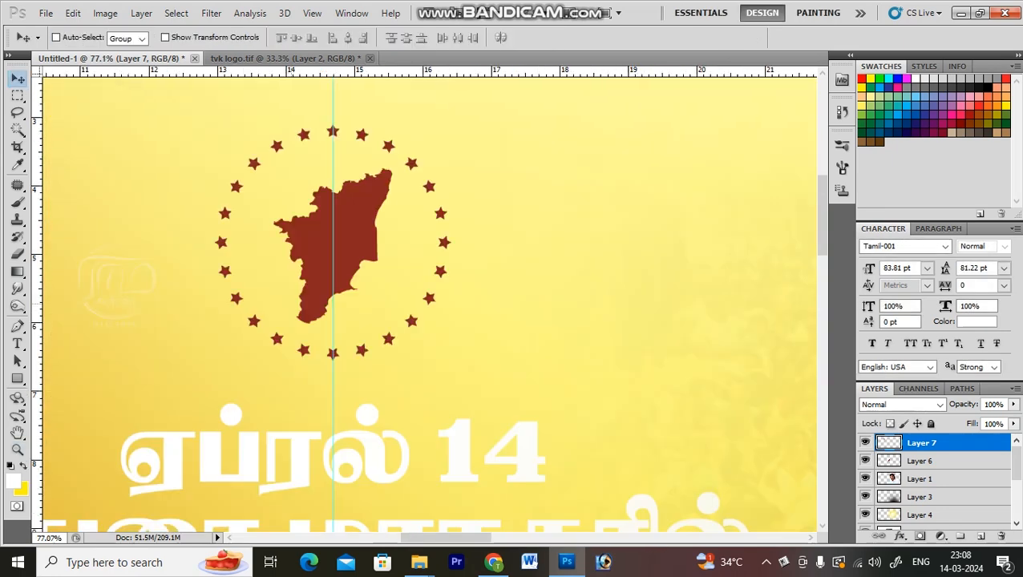
key(alt+l)
key(y)
key(n)
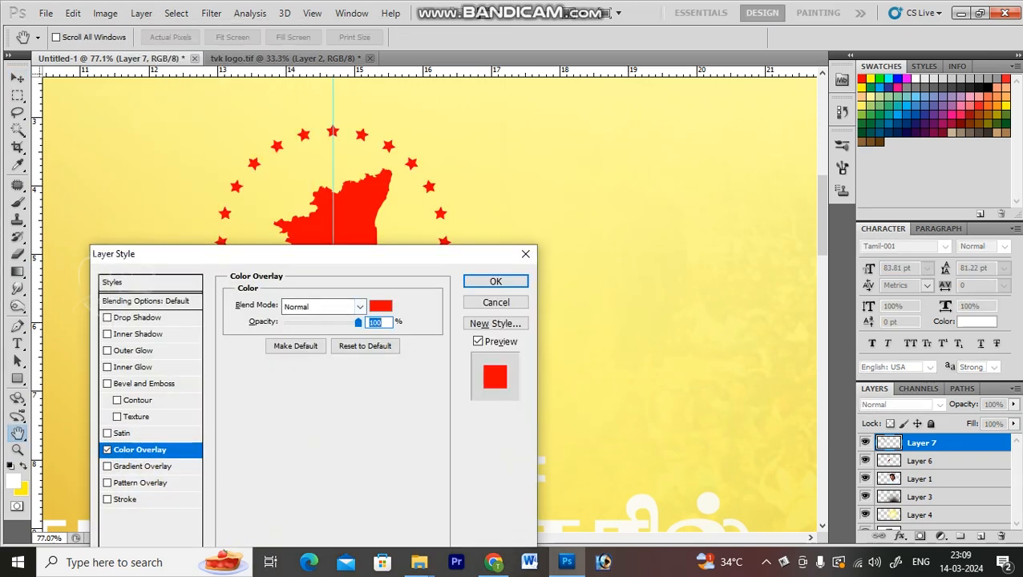
click(380, 306)
click(273, 439)
click(246, 351)
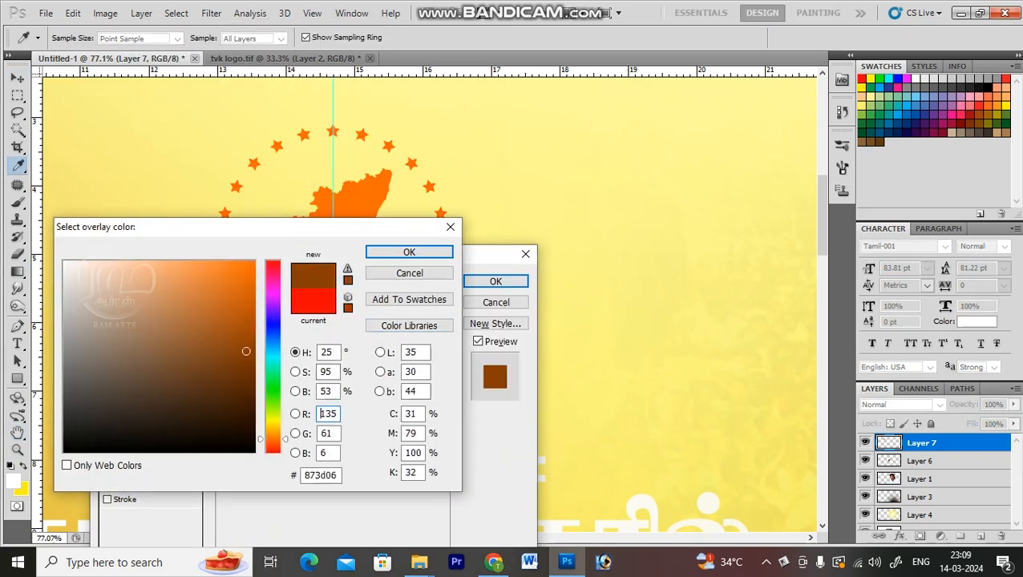
key(Return)
key(Return)
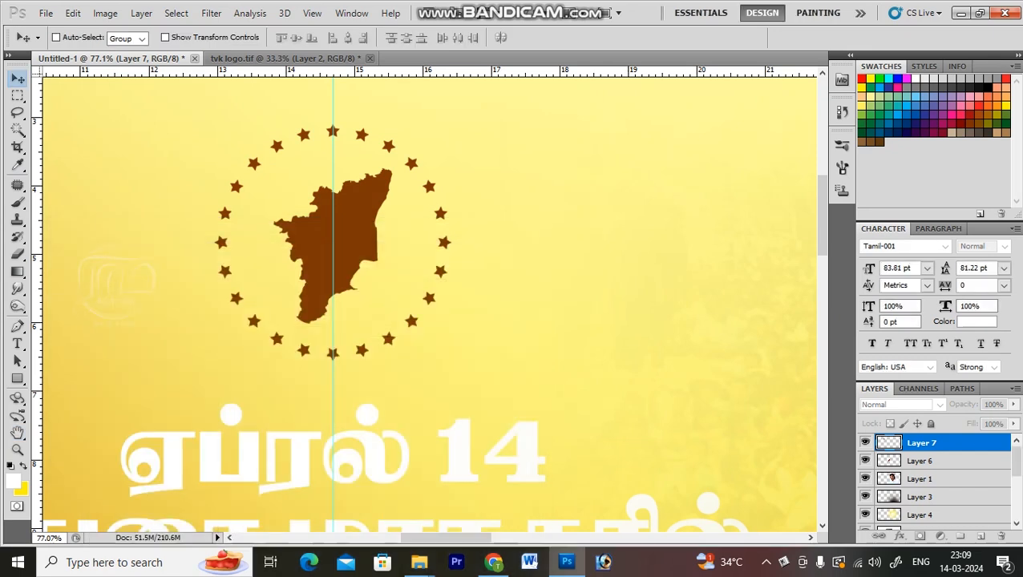
Delete the large red logo copy overlapping the headline and the portrait.
key(ctrl+0)
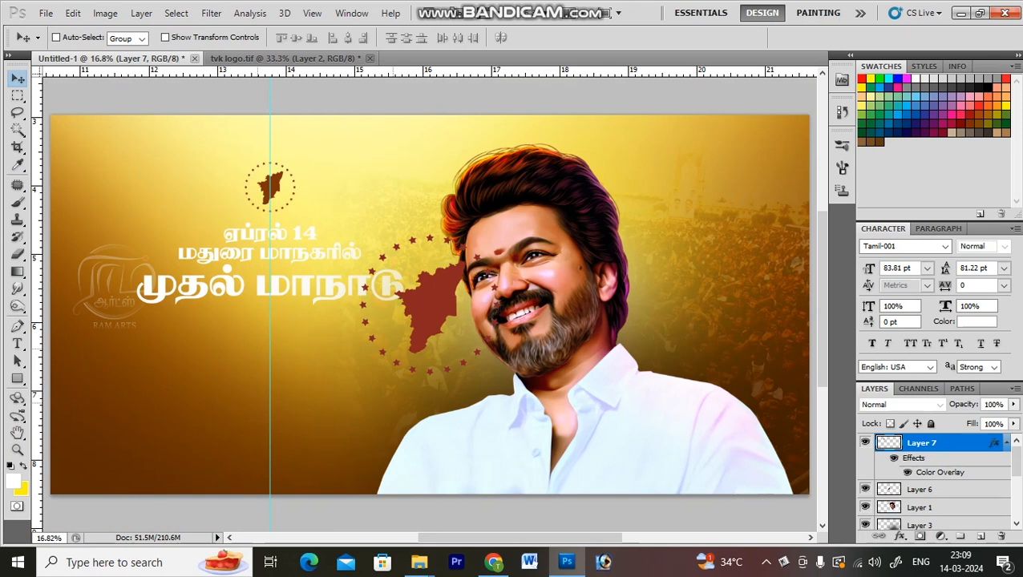
key(z)
key(v)
right_click(433, 301)
click(474, 310)
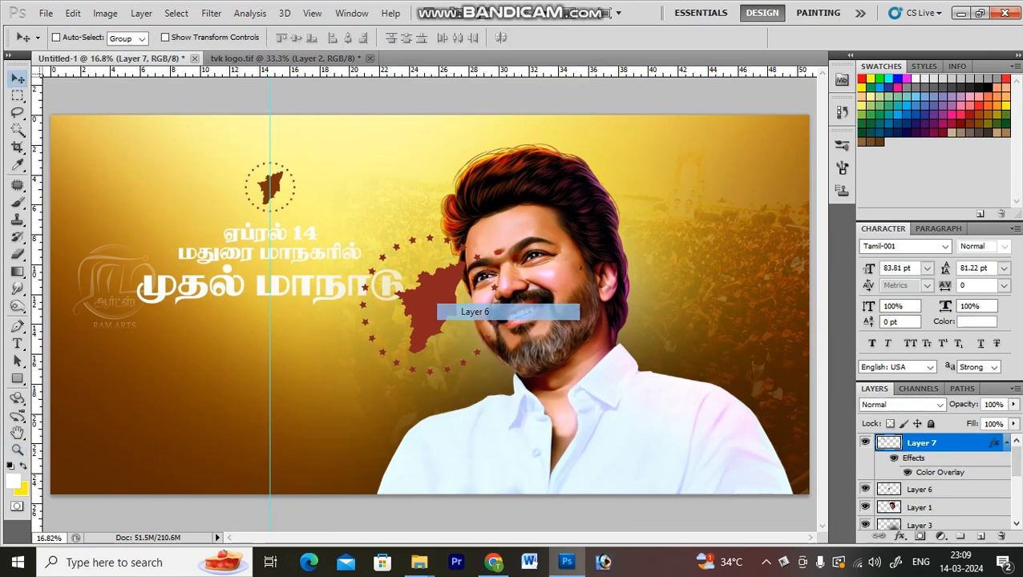
key(Delete)
Change the font of the whole date line "ஏப்ரல் 14" to Tamil-002.
key(z)
drag(131, 165, 459, 375)
key(t)
click(365, 240)
key(ctrl+a)
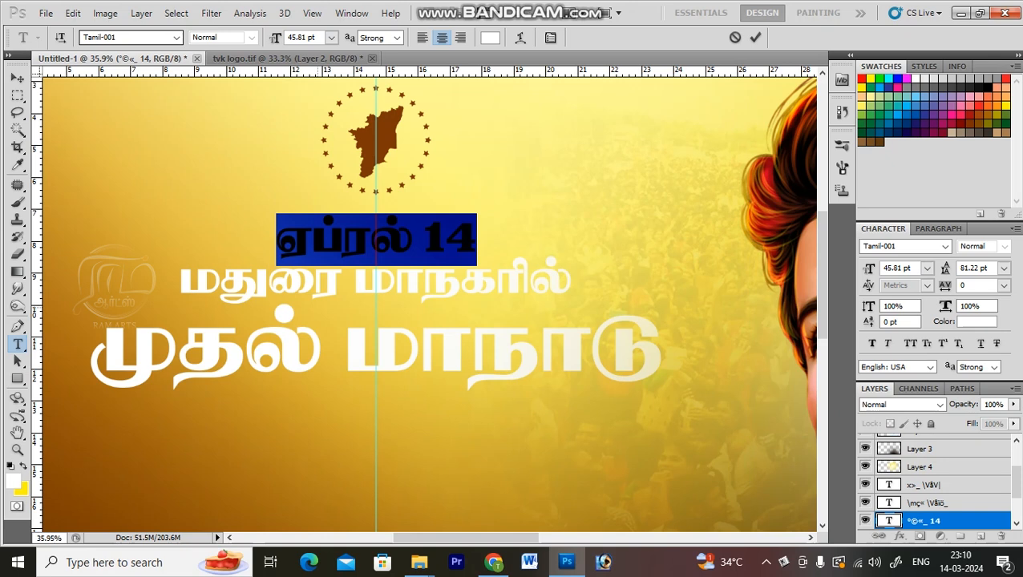
click(120, 37)
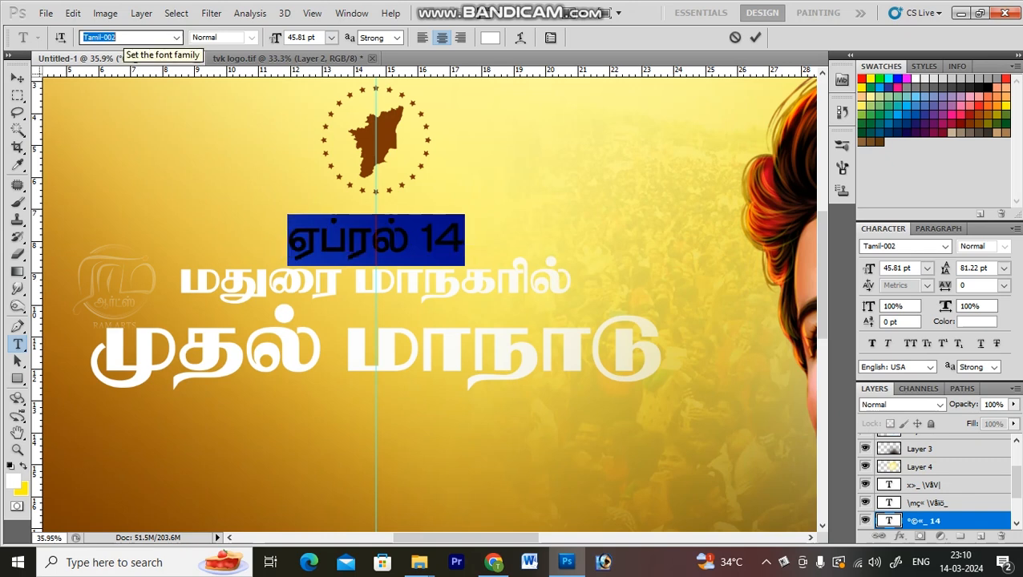
key(Return)
Reduce the date line's font size to 29.81 pt and commit the text edit.
key(ctrl+shift+comma)
key(ctrl+shift+comma)
key(ctrl+shift+comma)
key(ctrl+shift+comma)
key(ctrl+shift+comma)
key(ctrl+shift+comma)
key(ctrl+shift+comma)
key(ctrl+shift+comma)
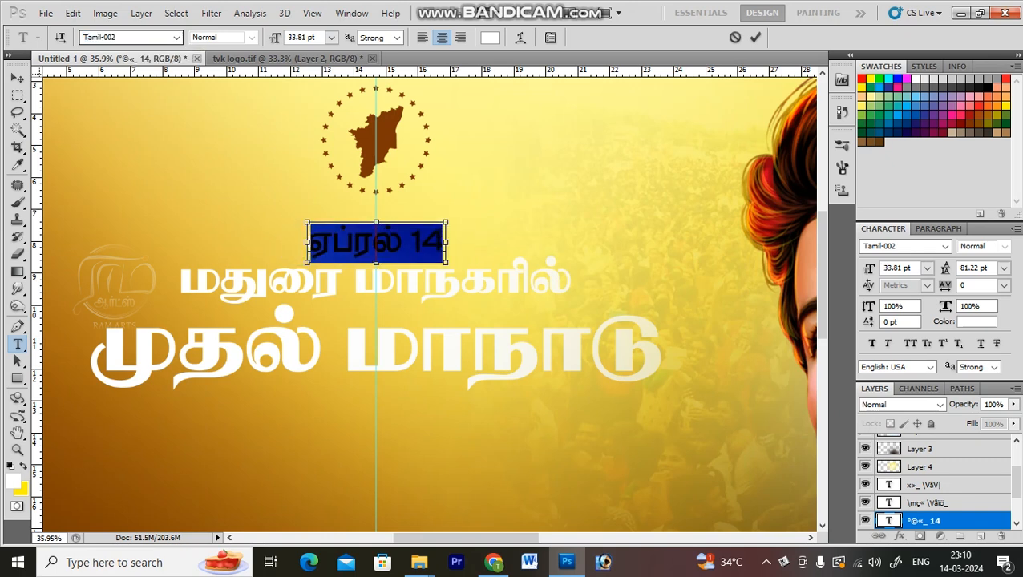
key(ctrl+Return)
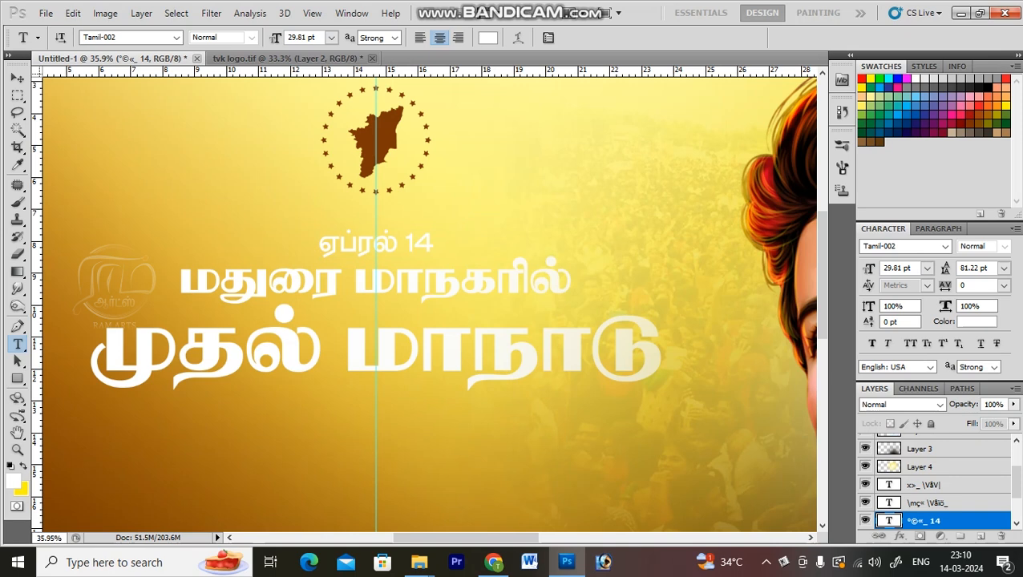
Move the date line up close beneath the logo and recolour it with the dark brown sampled from the logo.
key(v)
drag(376, 243, 376, 221)
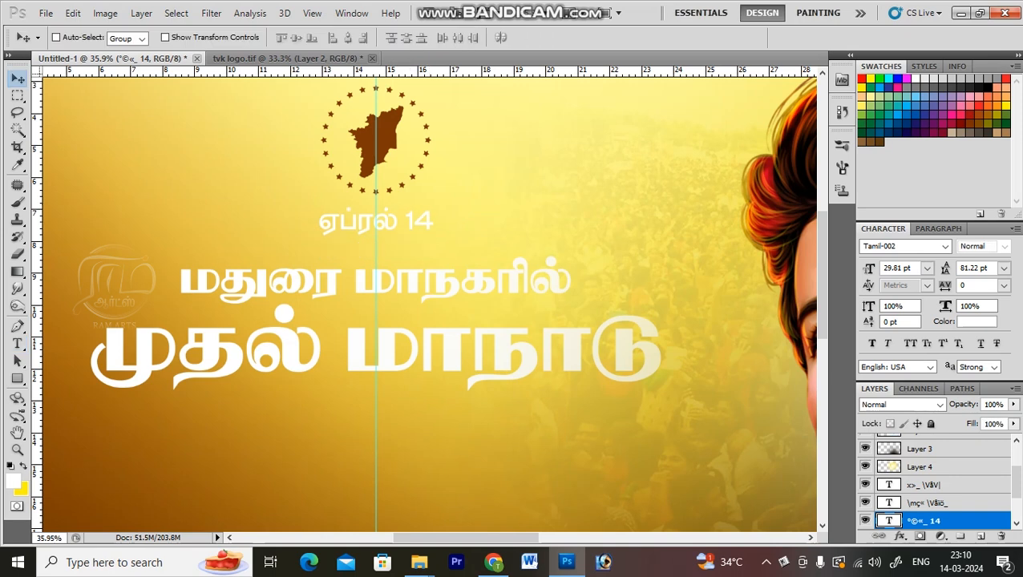
key(t)
click(487, 38)
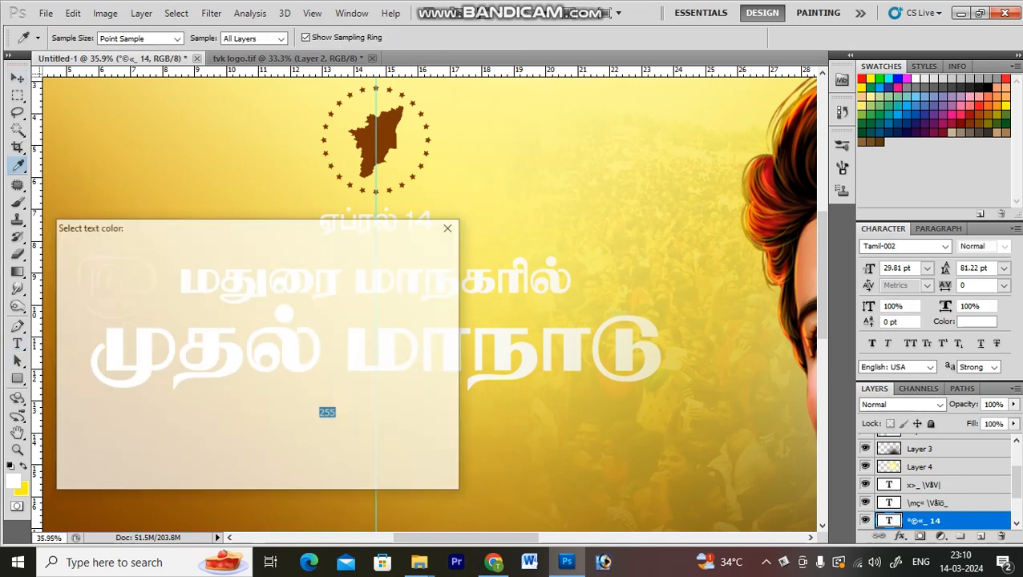
click(382, 145)
key(Return)
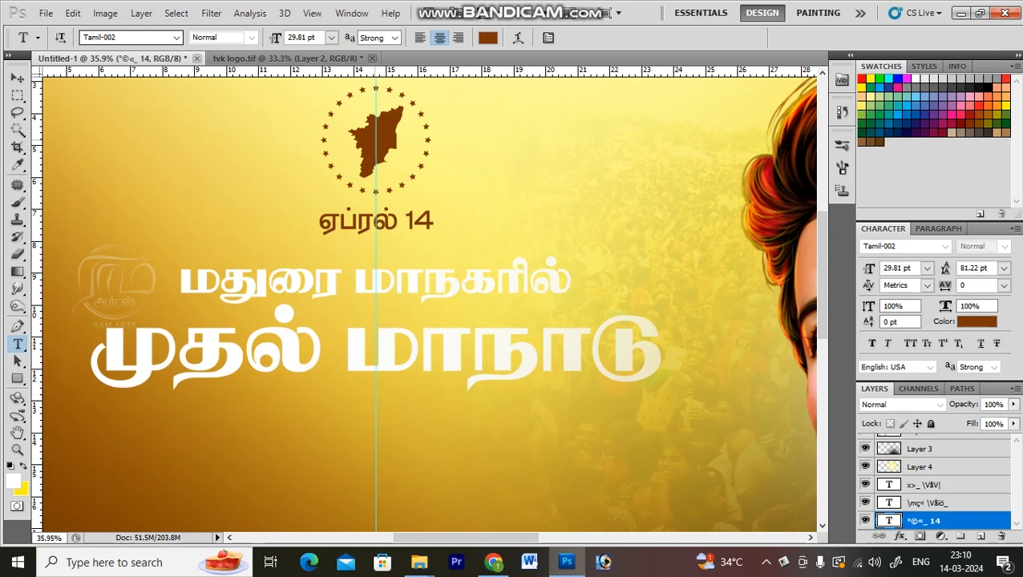
Reduce the font size of the line "மதுரை மாநகரில்" to 37.81 pt.
key(ctrl+0)
key(v)
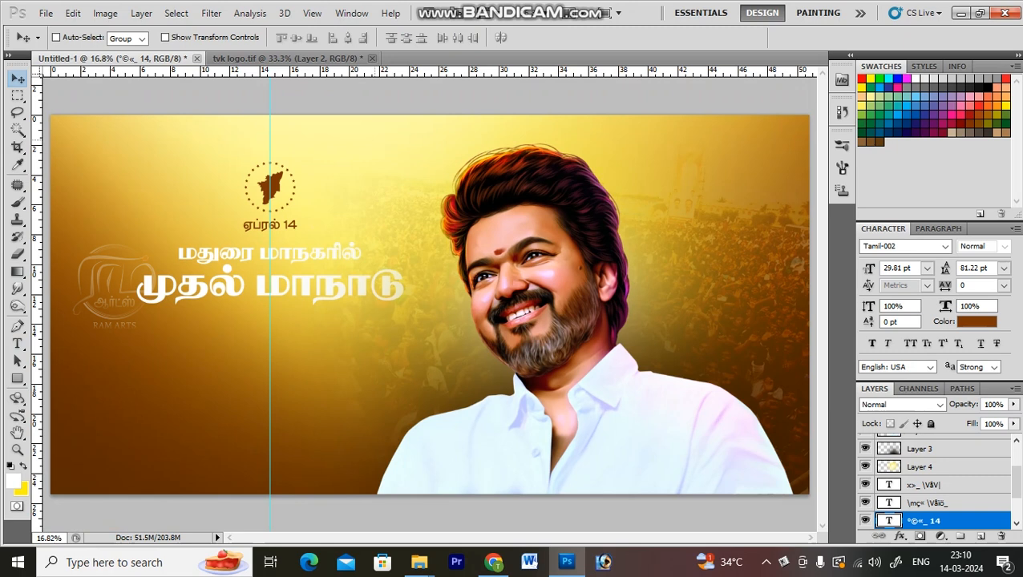
key(z)
drag(236, 234, 385, 321)
key(t)
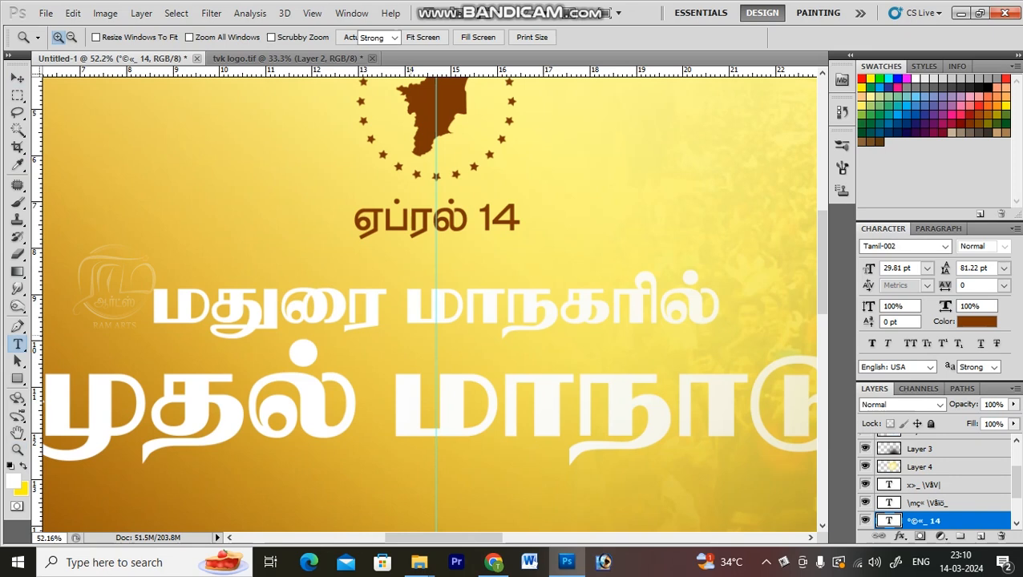
click(404, 313)
key(ctrl+a)
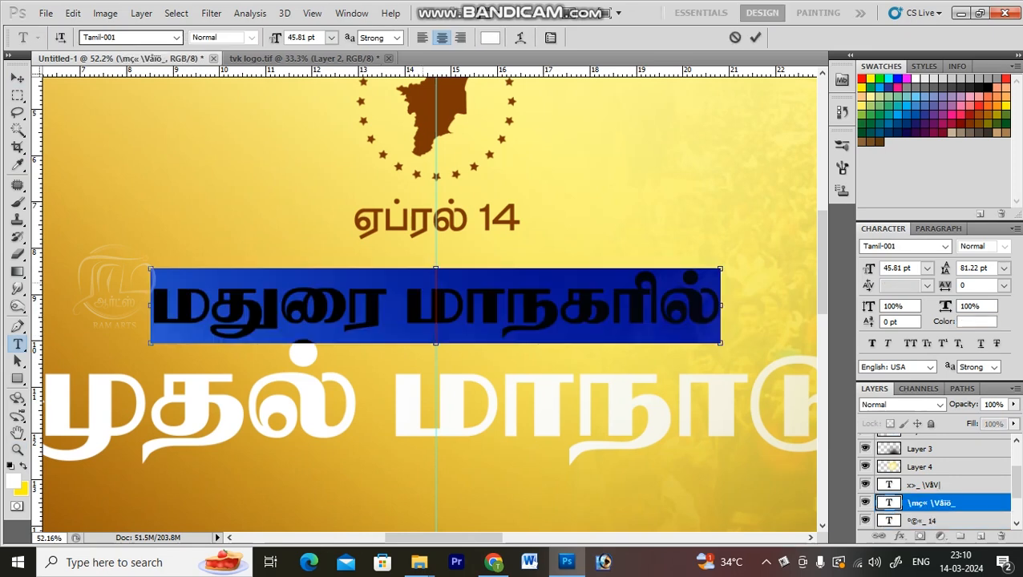
key(ctrl+shift+comma)
key(ctrl+shift+comma)
key(ctrl+shift+comma)
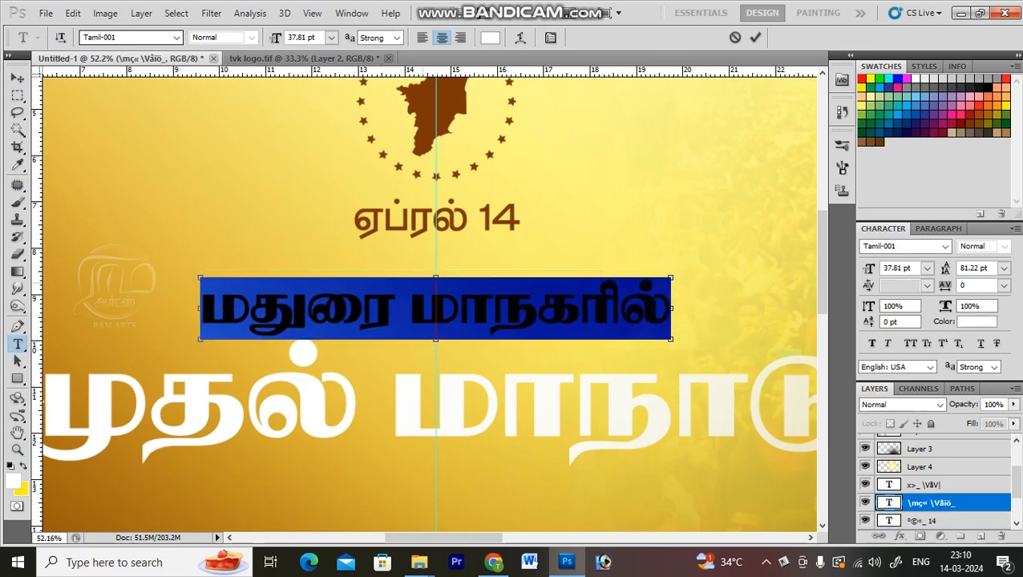
key(ctrl+Return)
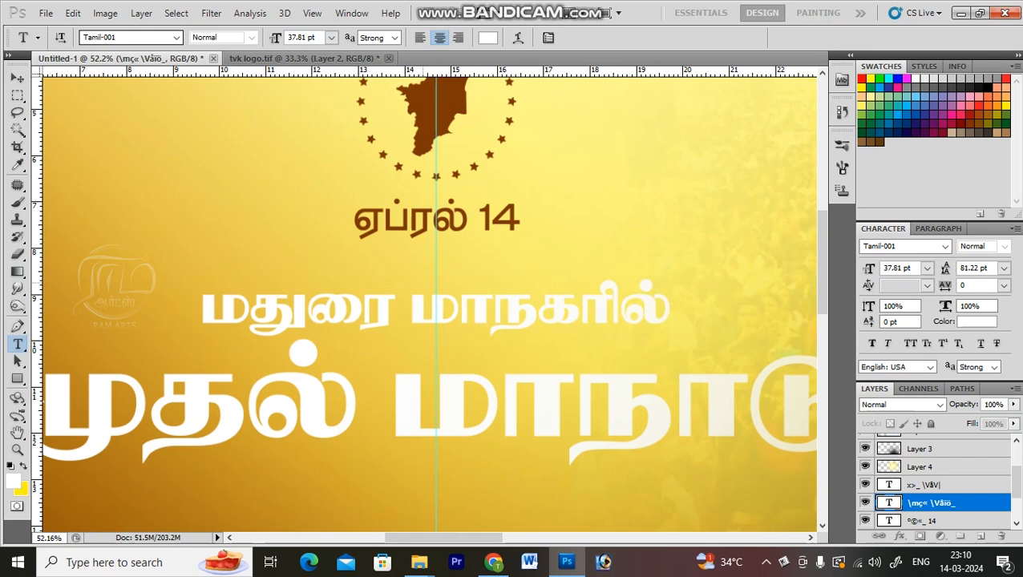
Shift the "மதுரை மாநகரில்" line straight up until it sits just beneath the date.
key(v)
key(shift+Up)
key(shift+Up)
key(shift+Up)
key(shift+Up)
key(shift+Up)
key(shift+Up)
key(shift+Up)
key(shift+Up)
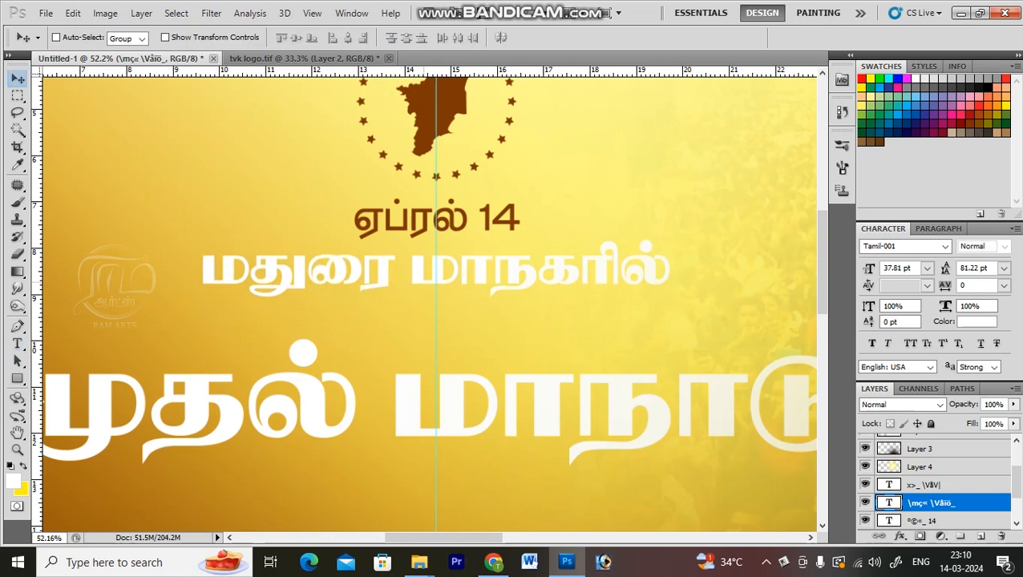
Scale the "மதுரை மாநகரில்" line down proportionally about its centre to a font size of 33.34 pt.
key(ctrl+t)
drag(671, 302, 651, 299)
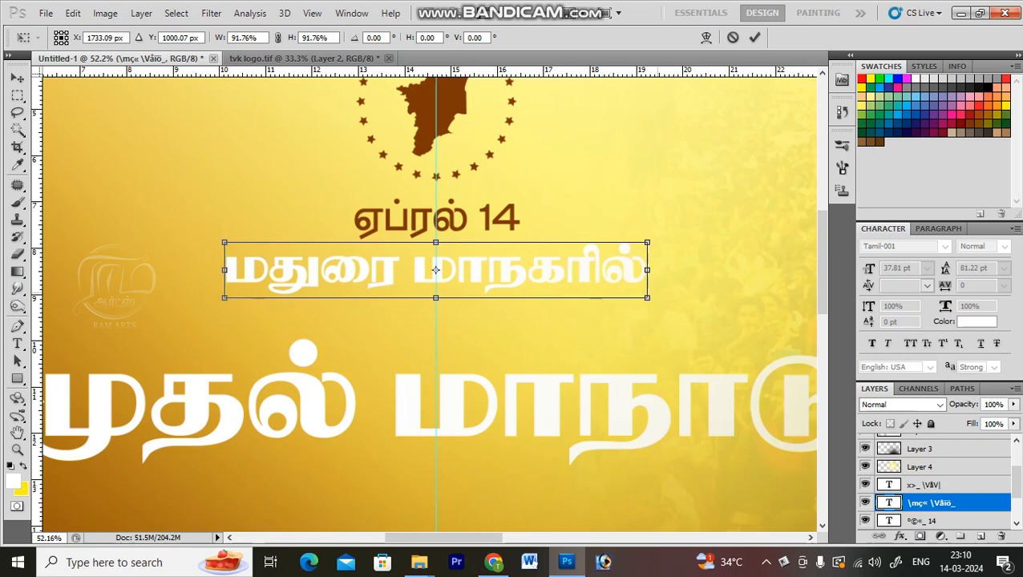
key(Return)
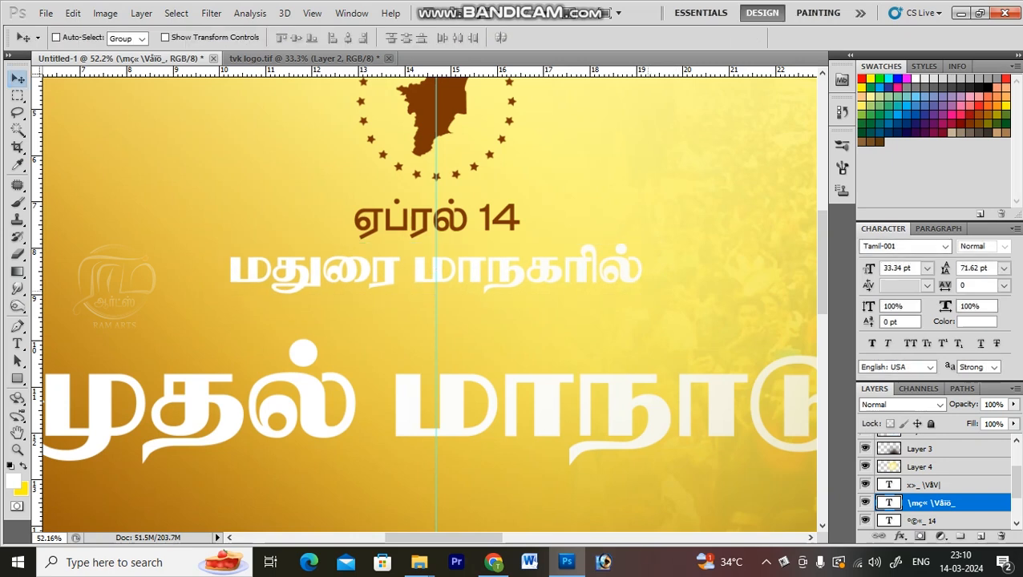
Set the text colour of the "மதுரை மாநகரில்" line to dark navy blue.
key(ctrl+minus)
key(ctrl+minus)
key(ctrl+minus)
key(ctrl+minus)
key(ctrl+space)
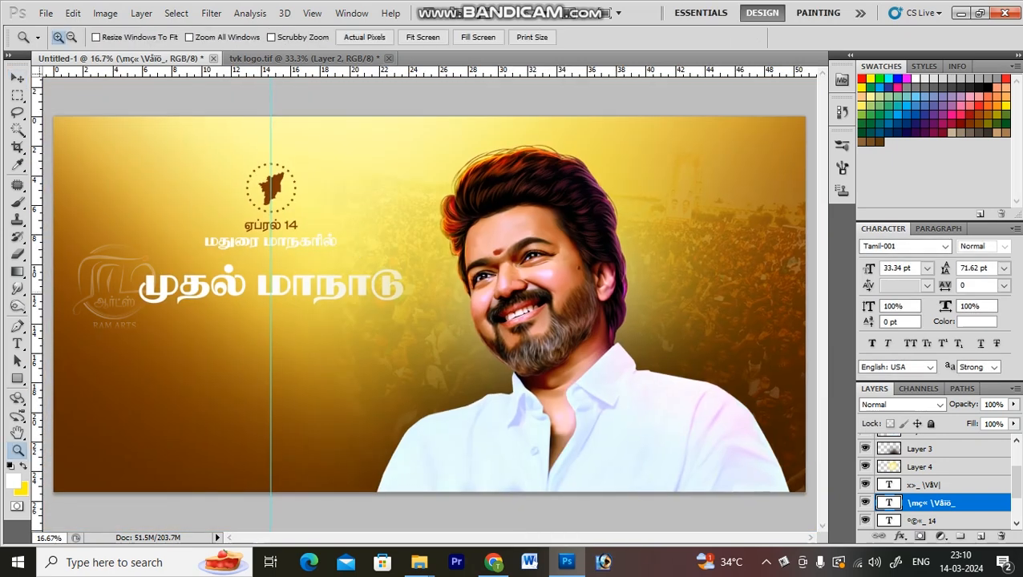
drag(182, 176, 404, 321)
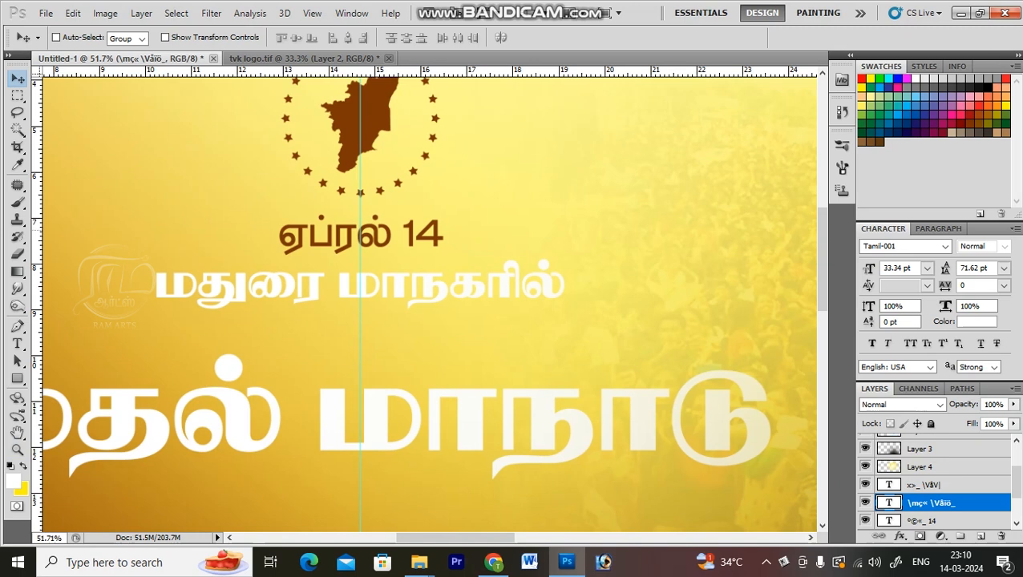
key(t)
click(487, 38)
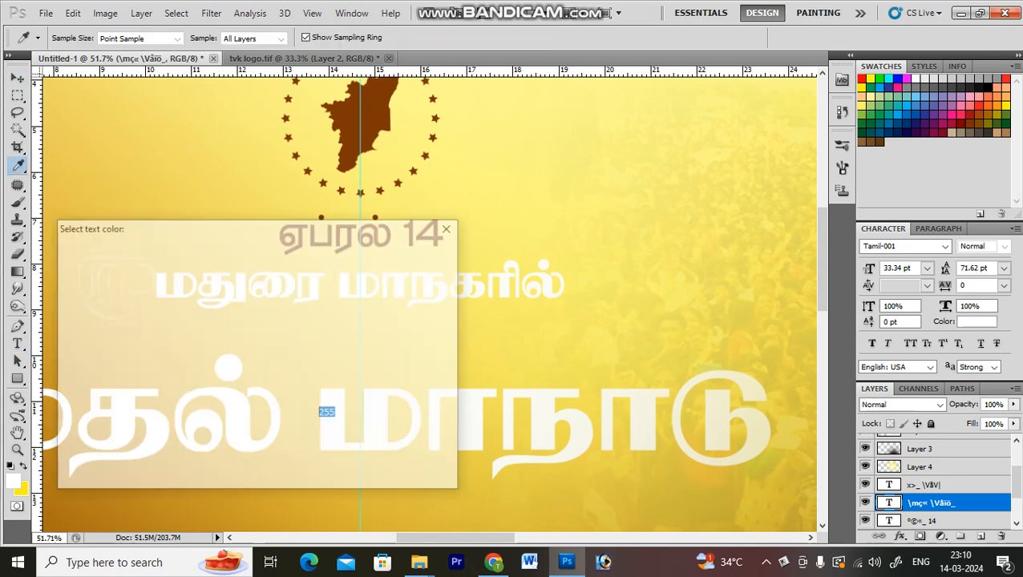
click(273, 338)
drag(243, 359, 246, 372)
key(Return)
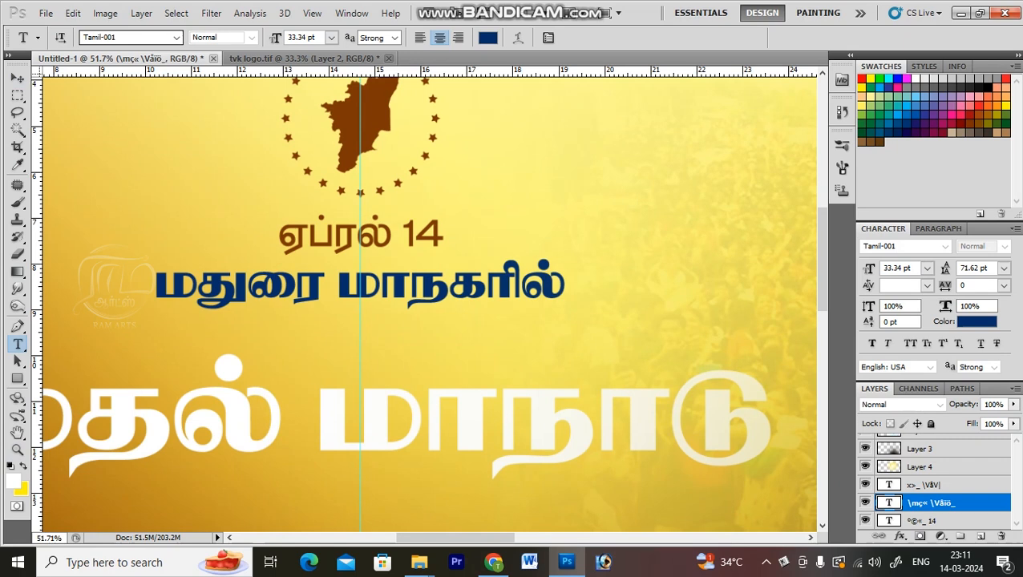
Change the font of the large headline "முதல் மாநாடு" to Tamil-006.
key(ctrl+minus)
key(ctrl+minus)
key(ctrl+minus)
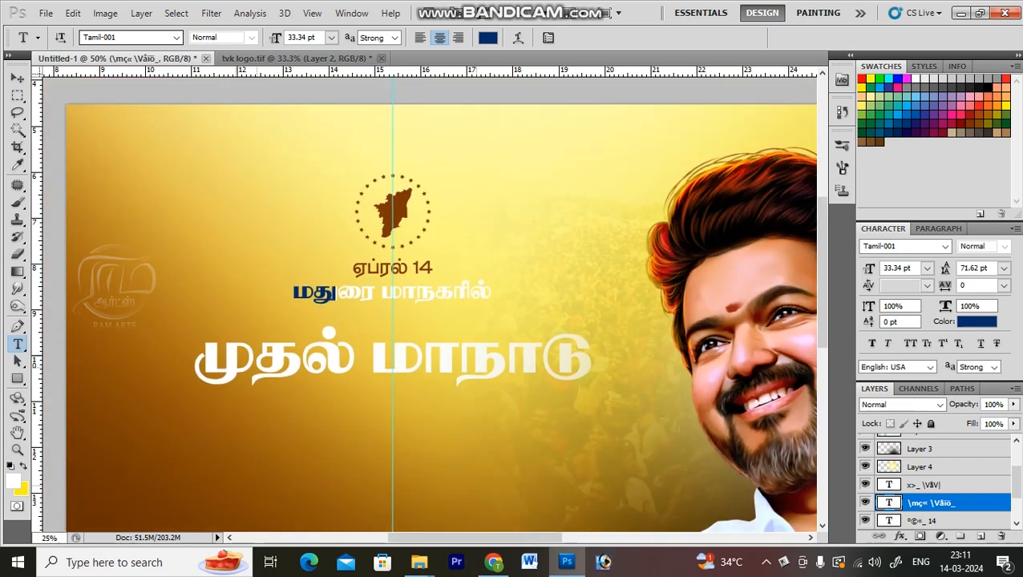
click(353, 357)
key(ctrl+a)
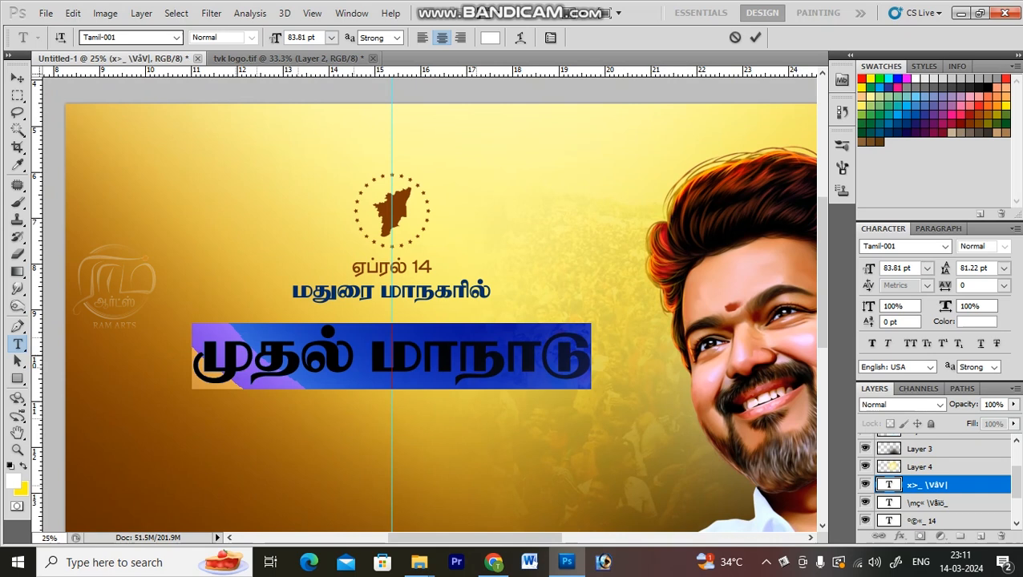
click(120, 38)
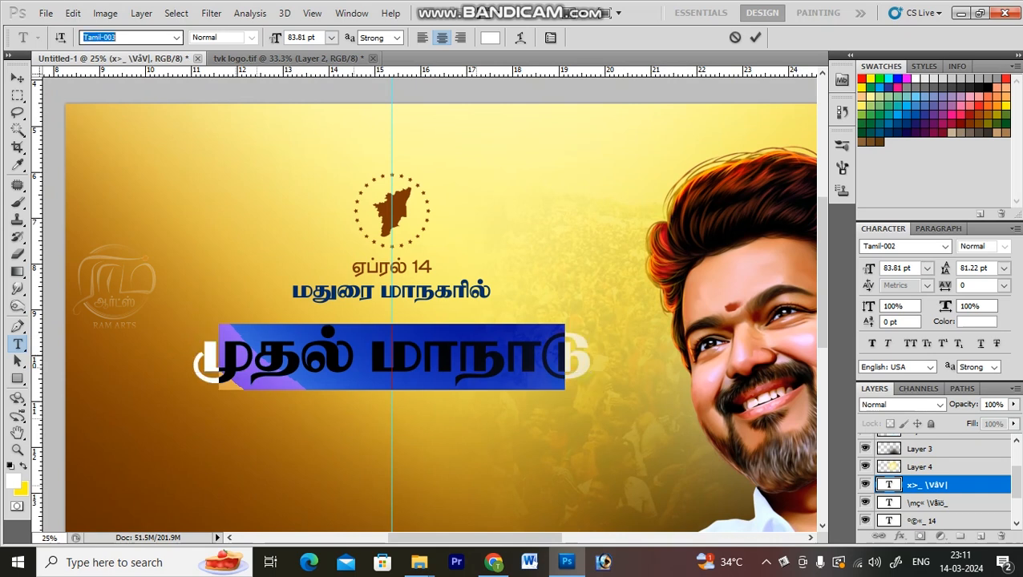
key(Down)
key(Down)
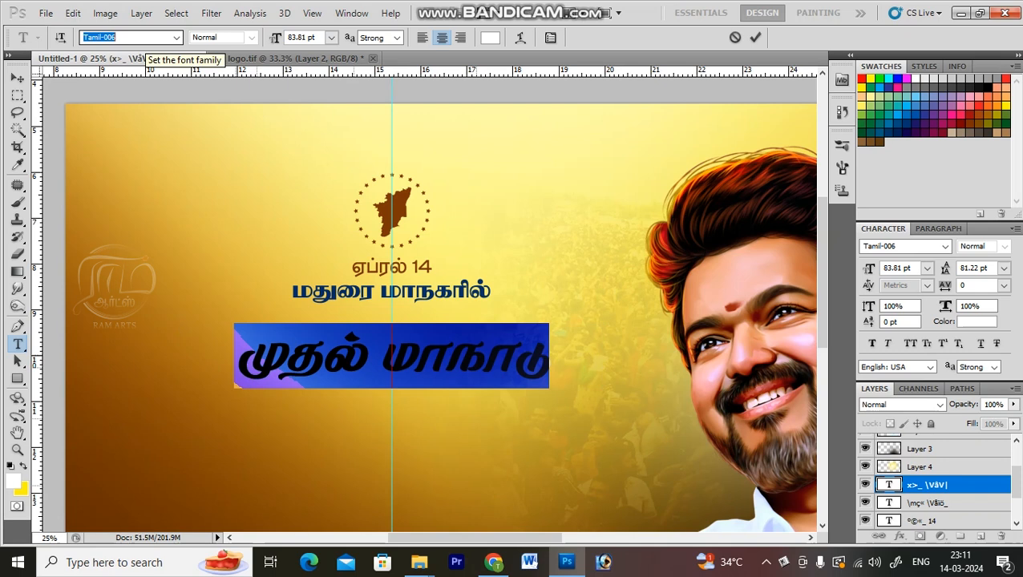
key(Down)
key(ctrl+Return)
Scale the headline "முதல் மாநாடு" up proportionally about its centre to a font size of 104.41 pt.
key(ctrl+minus)
key(ctrl+t)
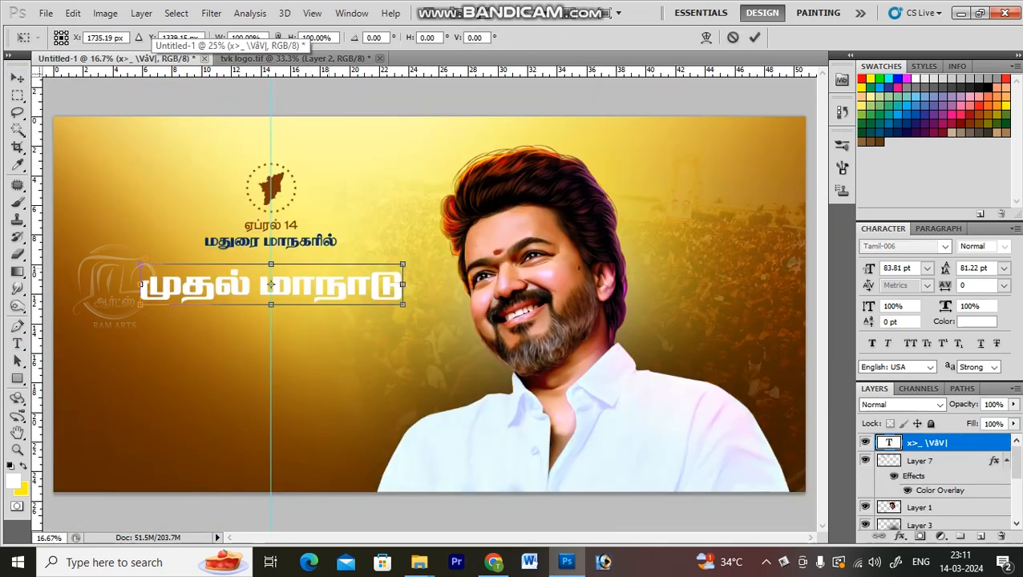
drag(416, 307, 443, 311)
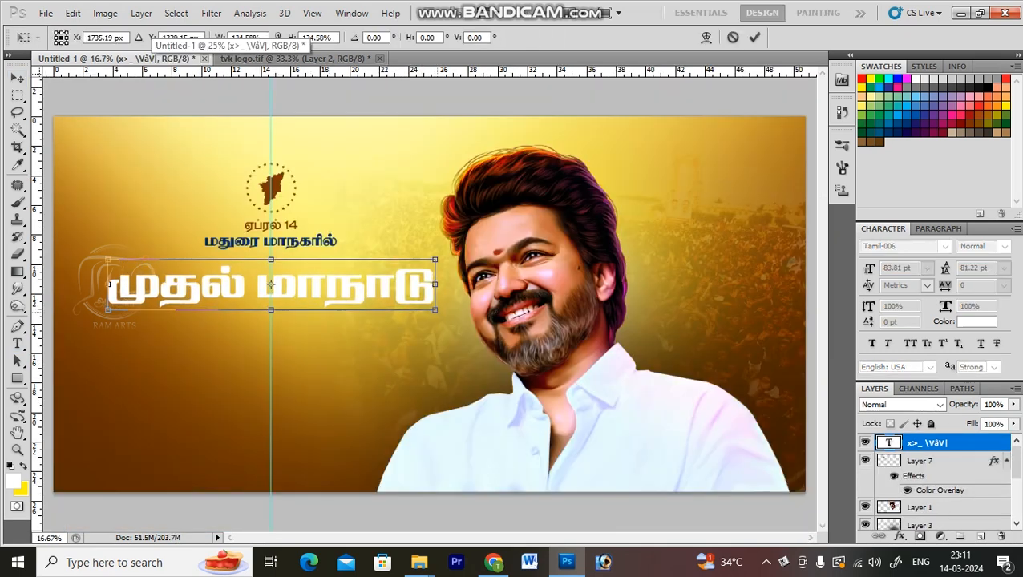
key(Return)
Break the headline into two lines, with "முதல்" above "மாநாடு".
key(z)
click(17, 344)
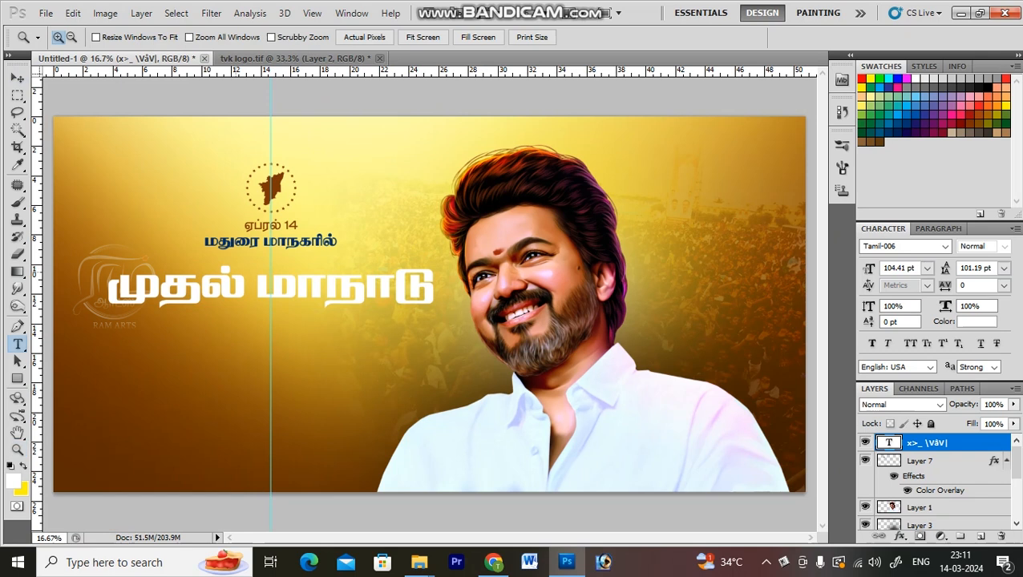
click(257, 285)
key(Return)
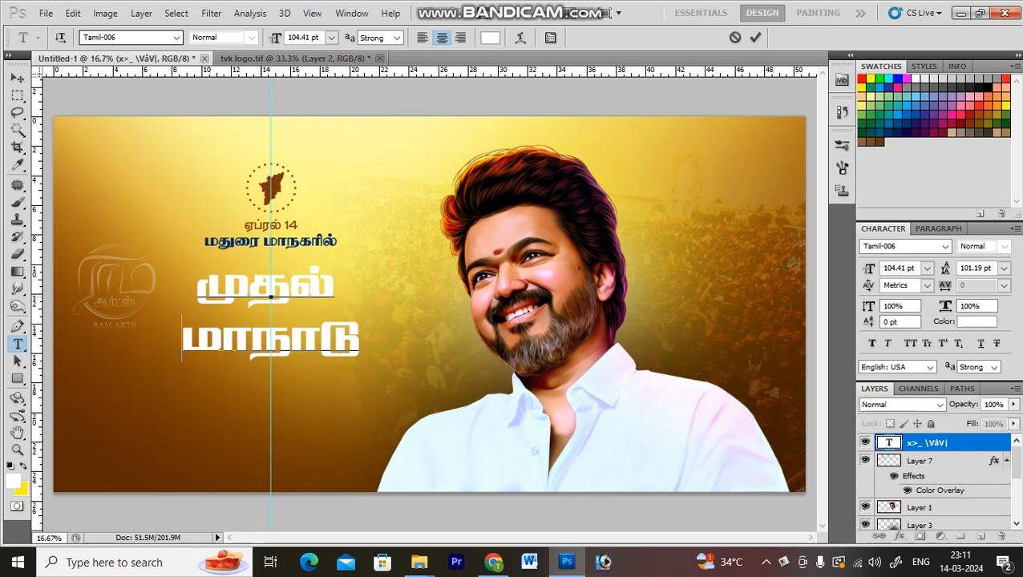
Tighten the leading of the two-line headline to 71.19 pt.
key(ctrl+a)
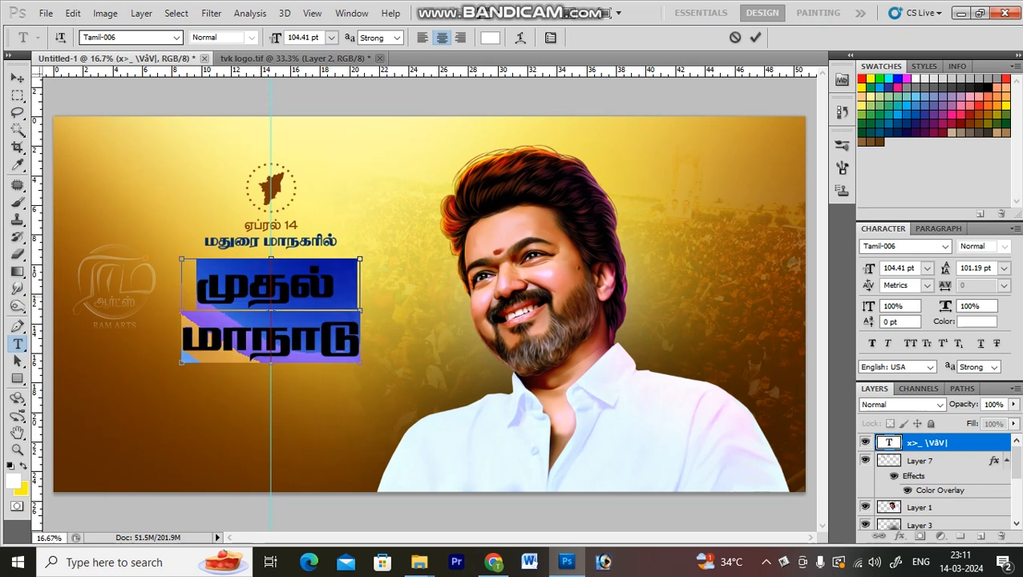
key(alt+Up)
key(alt+Up)
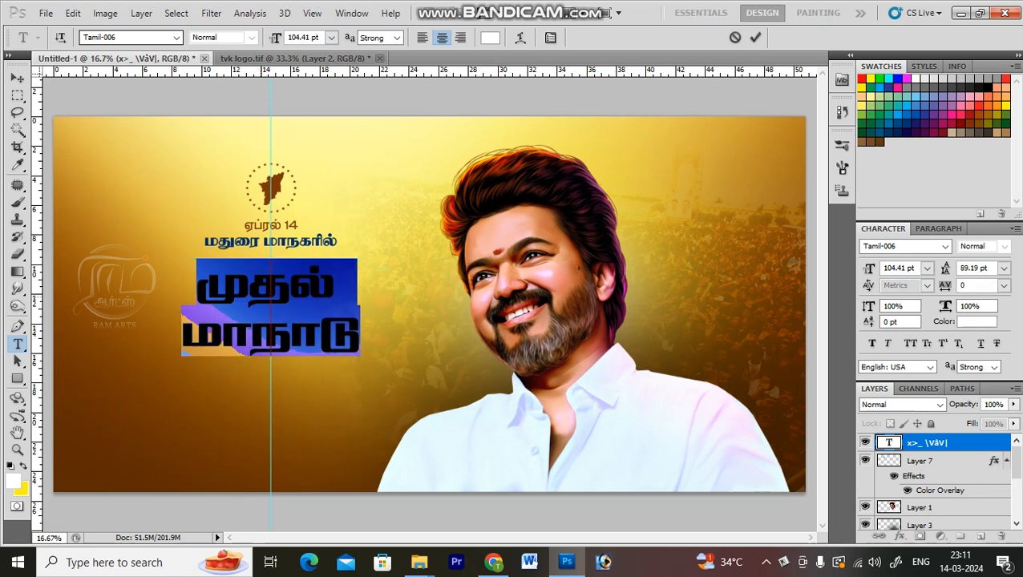
key(alt+Up)
key(alt+Up)
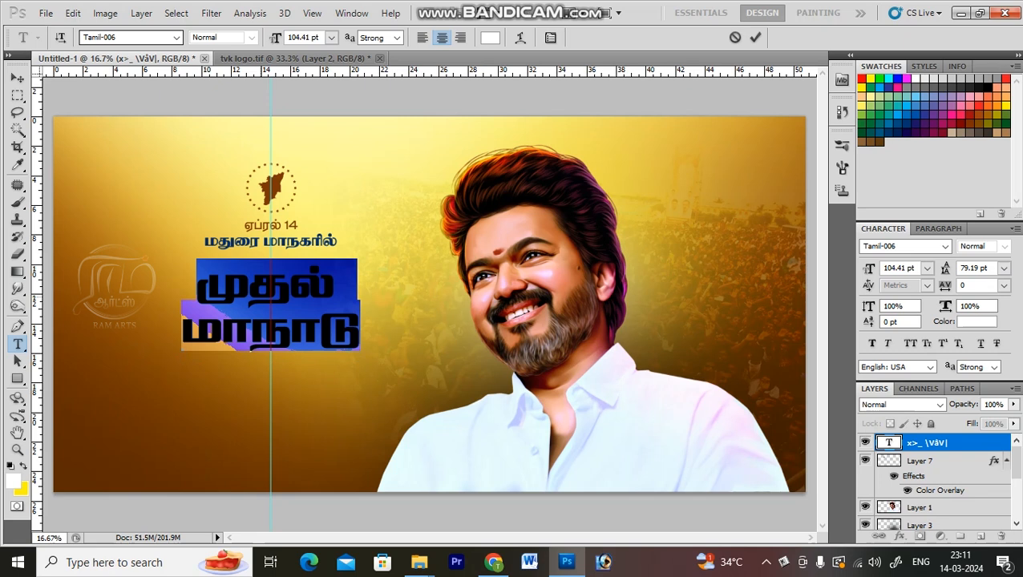
key(alt+Up)
key(alt+Up)
key(alt+Up)
key(alt+Up)
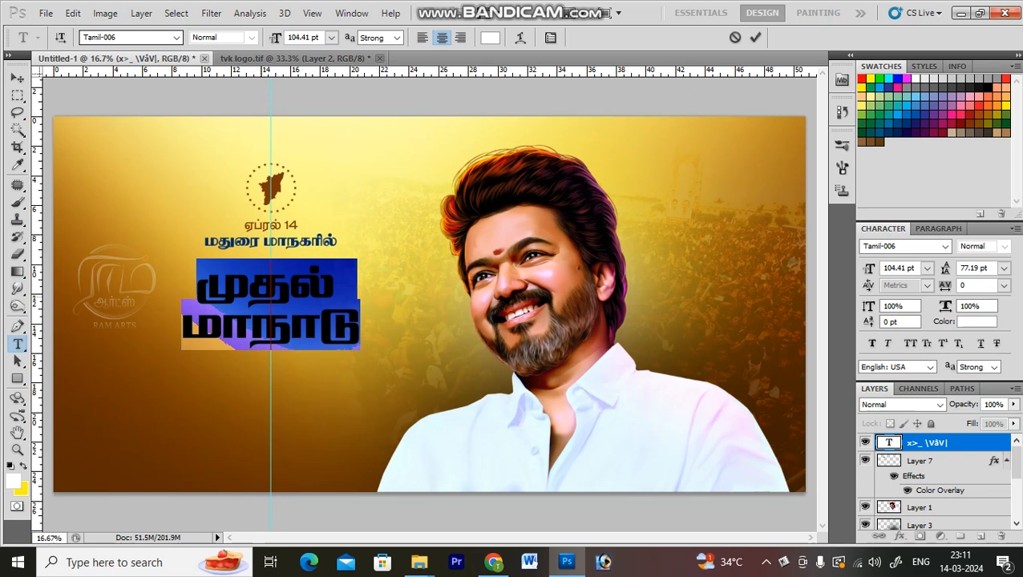
key(ctrl+Return)
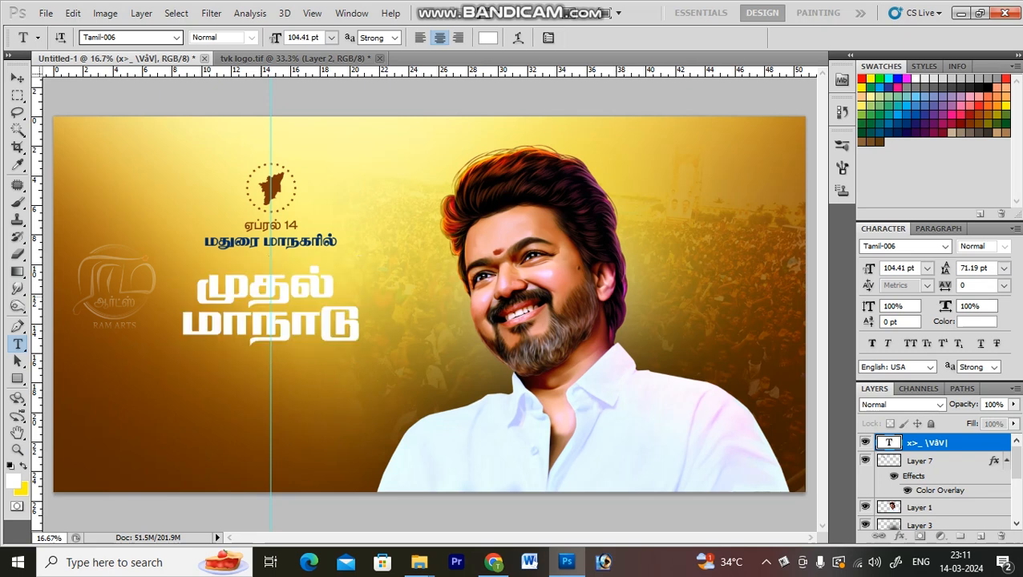
Scale the two-line headline up proportionally about its centre to 130.22%.
key(v)
key(ctrl+t)
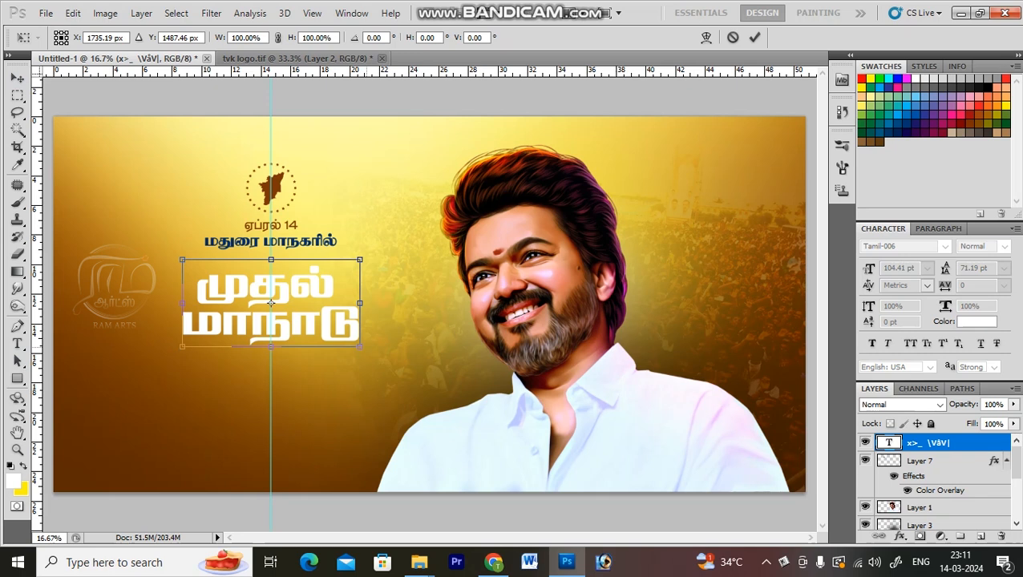
drag(363, 348, 387, 360)
key(Return)
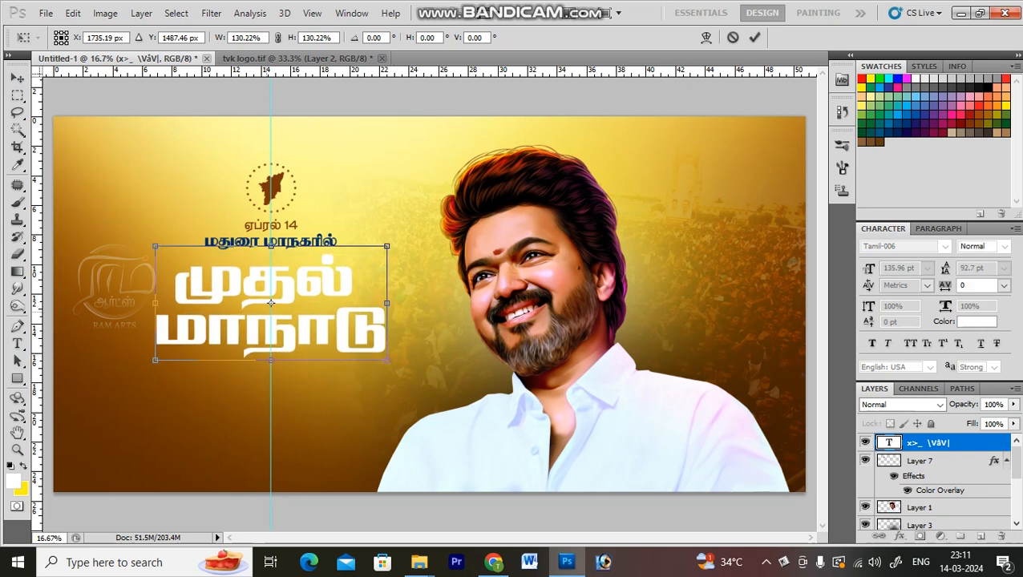
Set the vertical scale of the whole two-line headline text to 120%.
key(z)
click(210, 316)
key(v)
key(t)
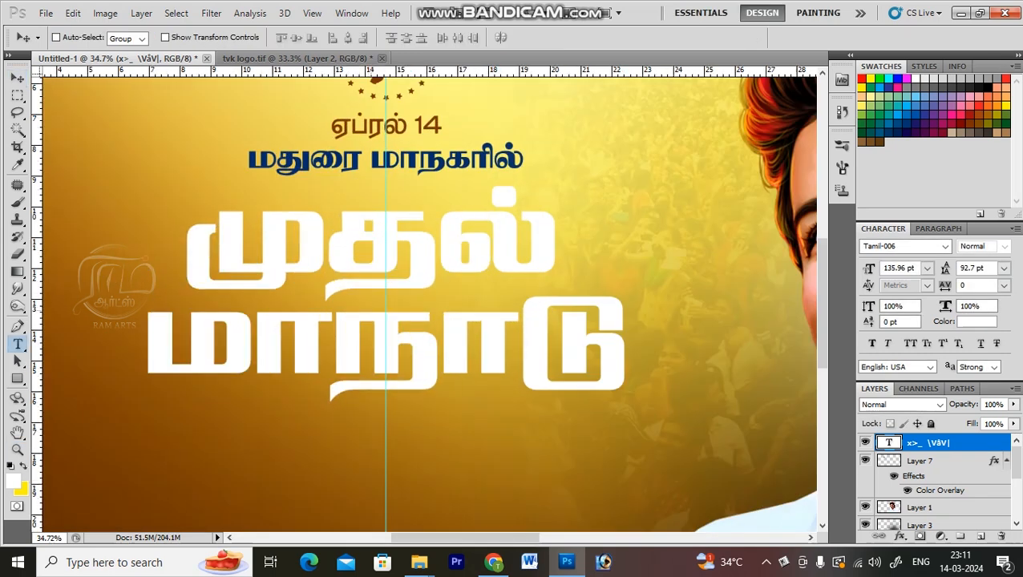
click(333, 345)
key(ctrl+a)
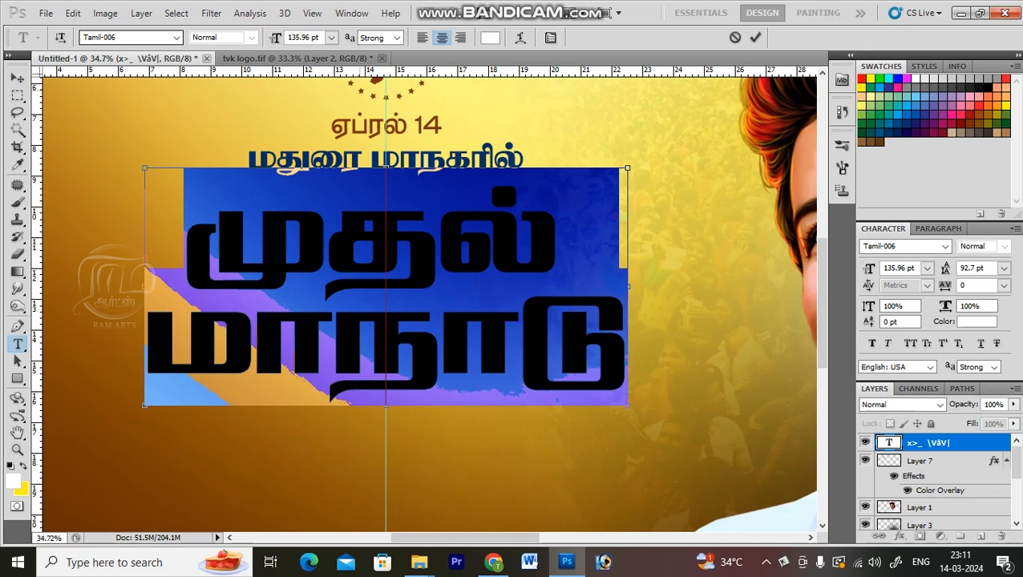
key(ctrl+t)
key(ctrl+t)
double_click(893, 306)
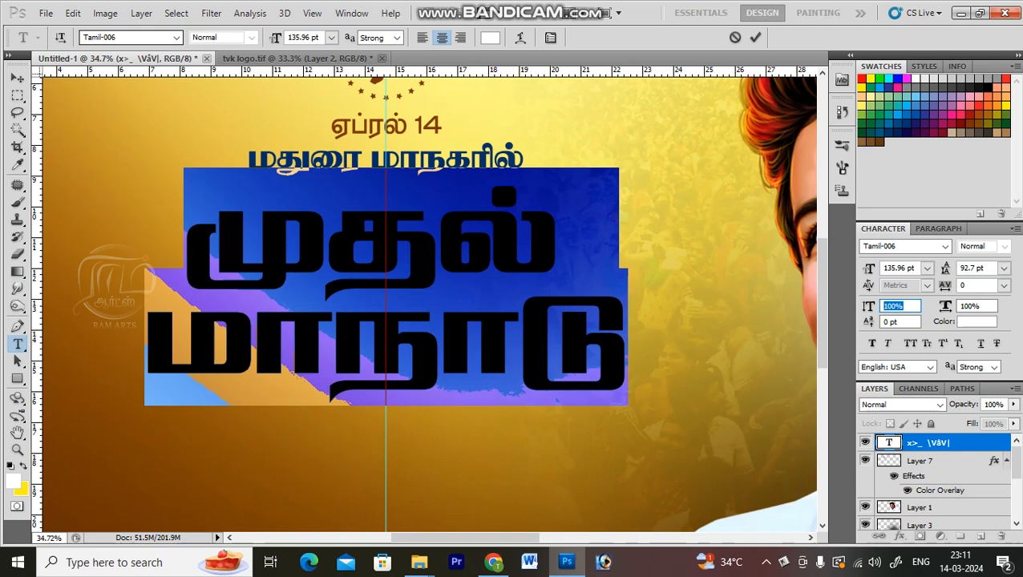
text(120)
key(Return)
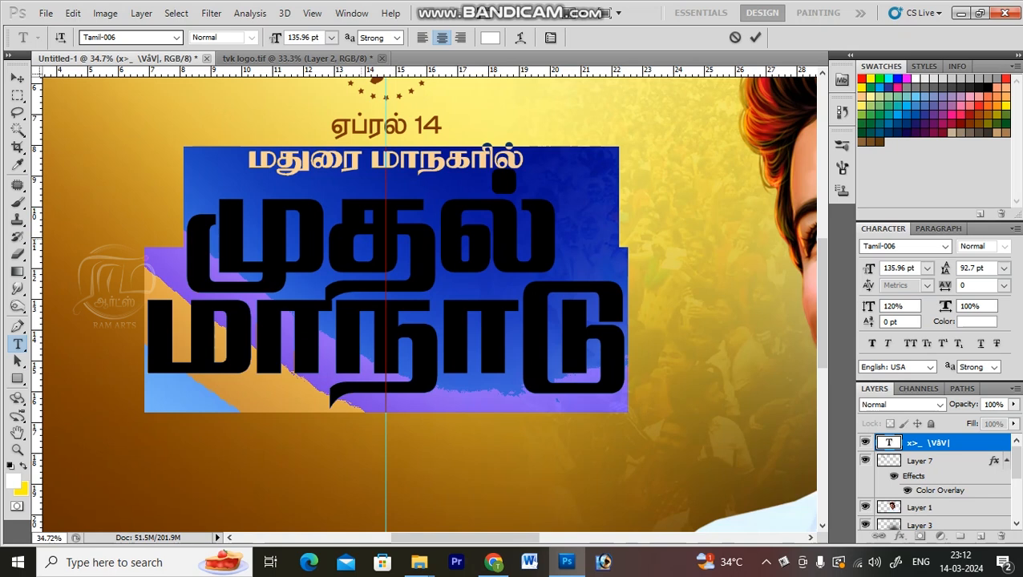
Loosen the leading of the two-line headline to 102.7 pt and commit the text edit.
key(ctrl)
key(alt+Down)
key(alt+Down)
key(alt+Down)
key(alt+Down)
key(alt+Down)
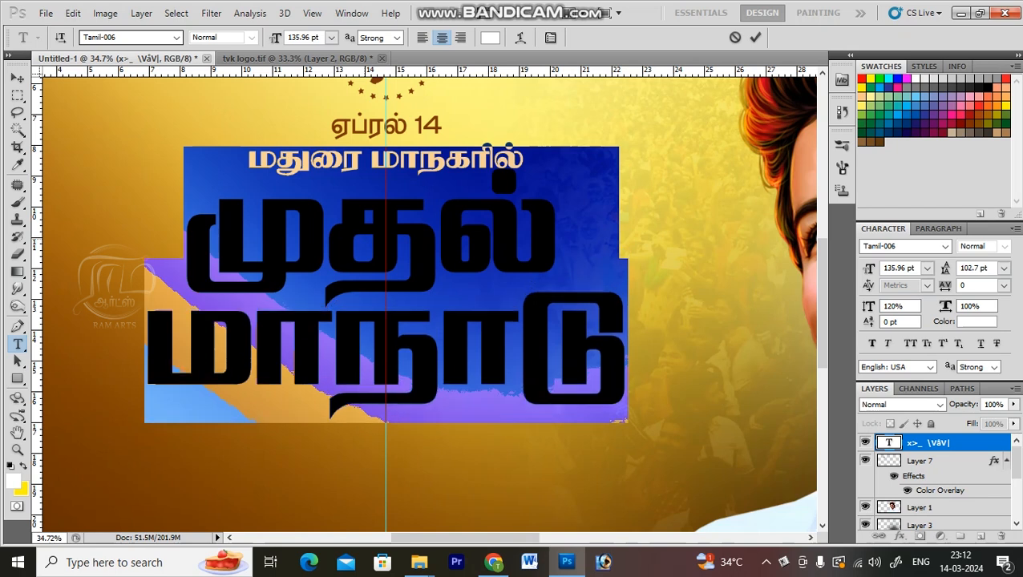
key(ctrl+Return)
key(v)
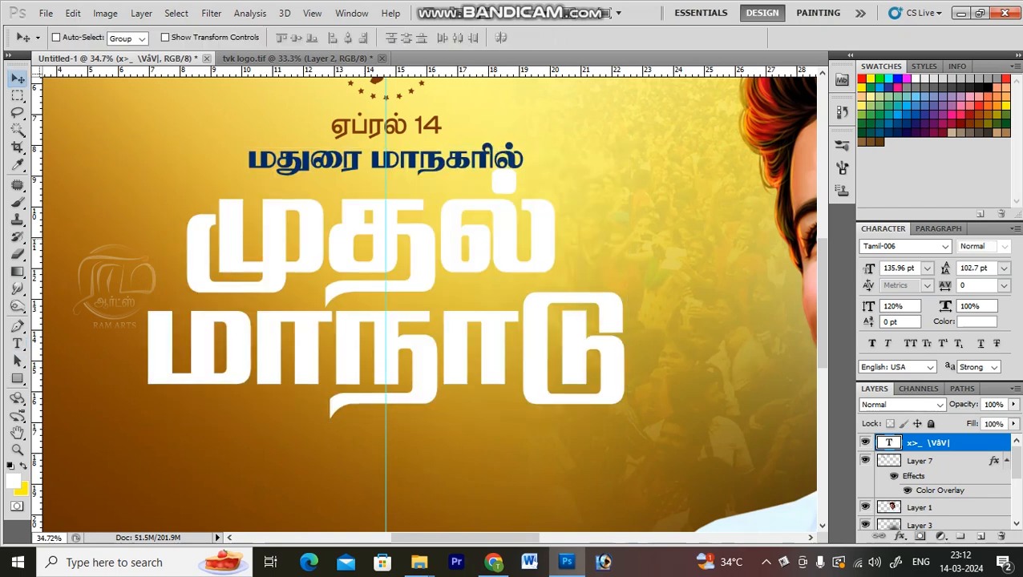
Move the headline straight down to leave a clear gap below the navy subline.
key(shift+Down)
key(shift+Down)
key(shift+Down)
key(shift+Down)
key(shift+Down)
key(shift+Down)
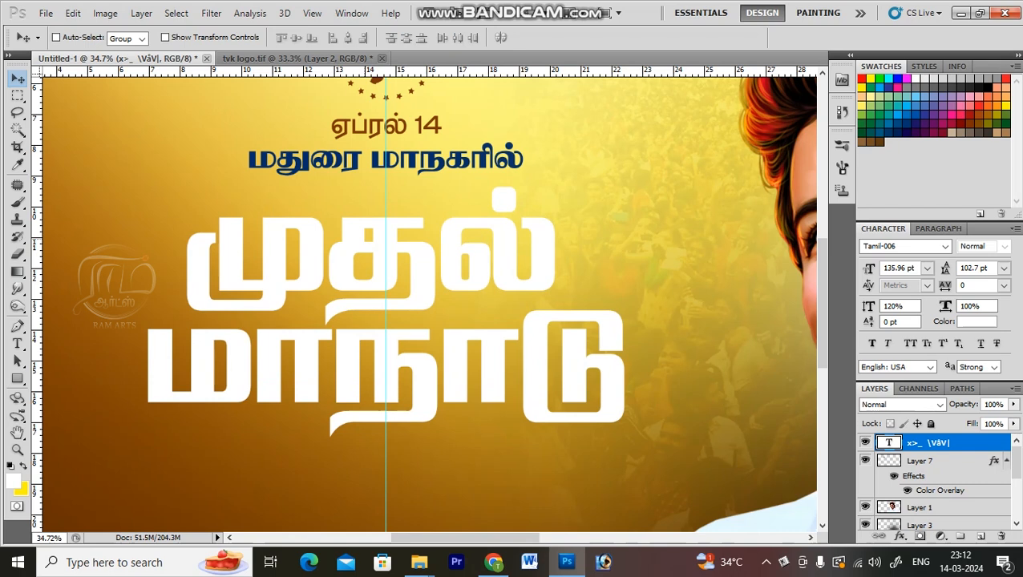
key(ctrl+0)
key(ctrl+t)
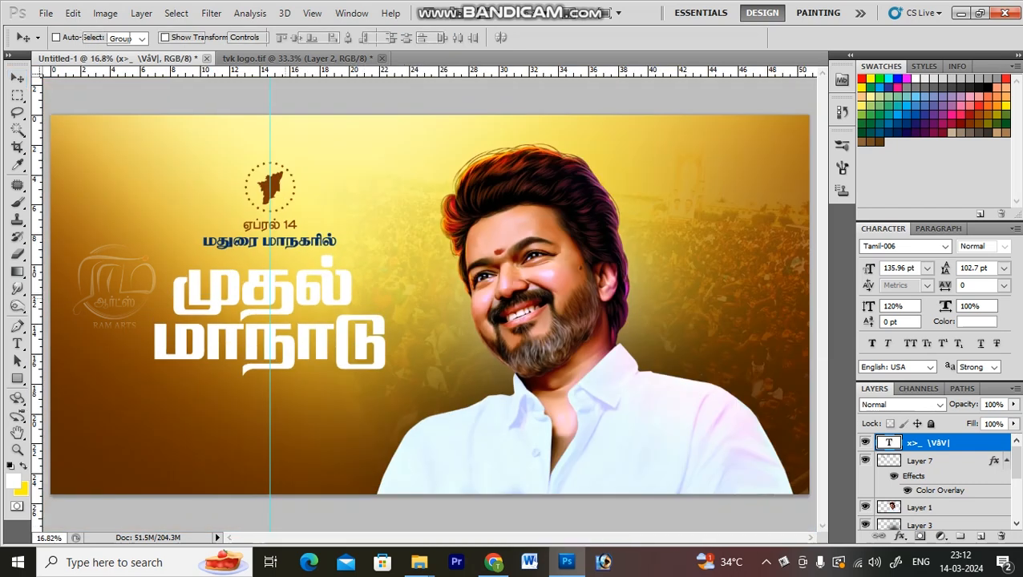
drag(270, 378, 270, 295)
key(Escape)
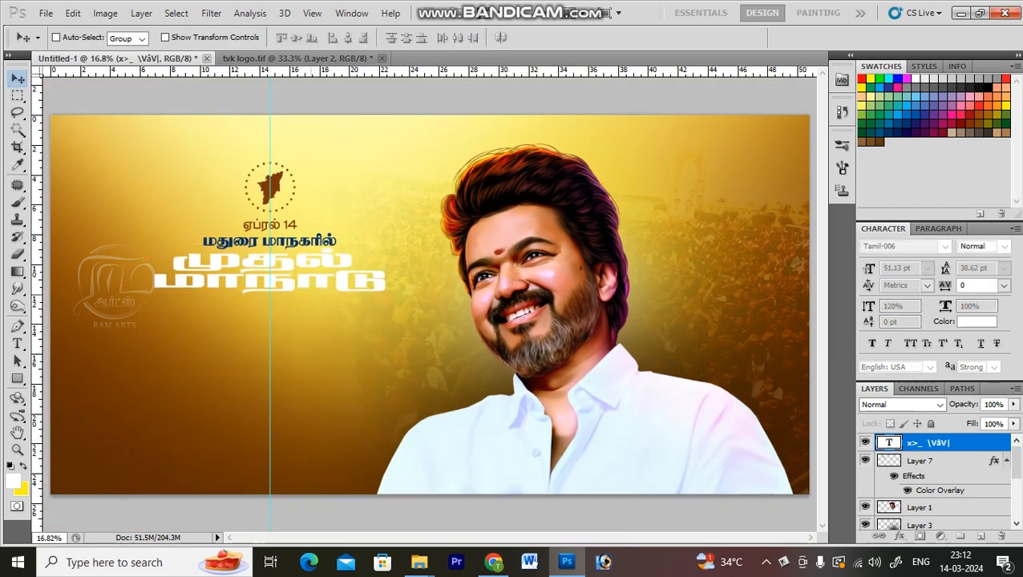
Scale the two-line headline down proportionally about its centre to 97.58%.
key(z)
key(ctrl+plus)
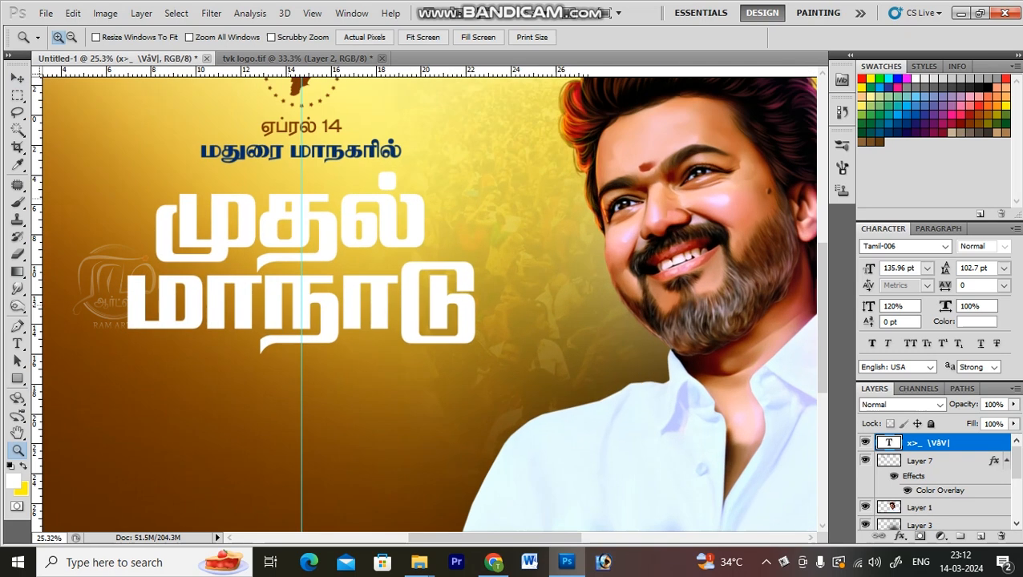
key(v)
key(ctrl+t)
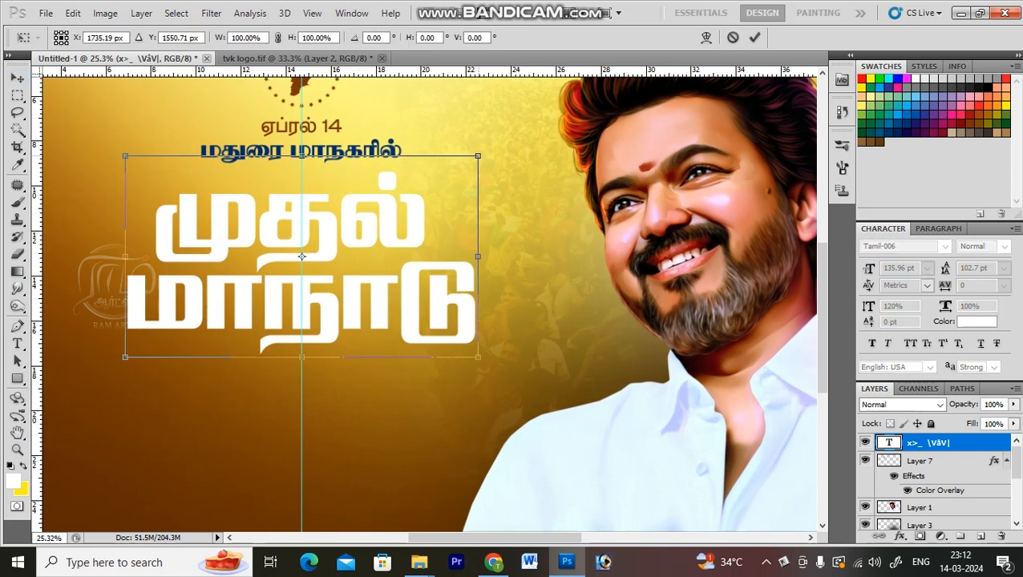
key(Escape)
key(ctrl+t)
drag(478, 155, 479, 155)
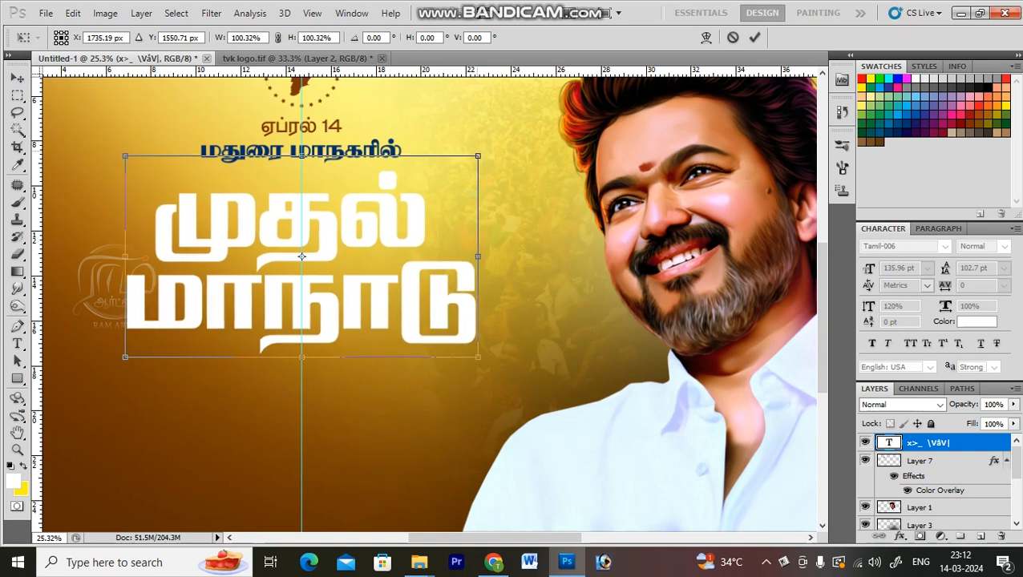
scroll(430, 305, down, 3)
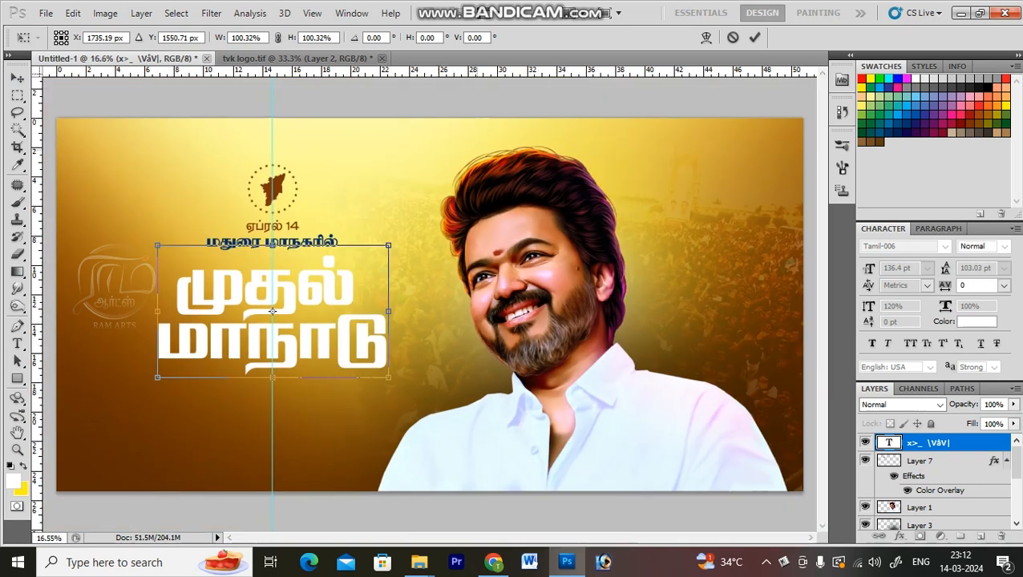
drag(388, 245, 385, 247)
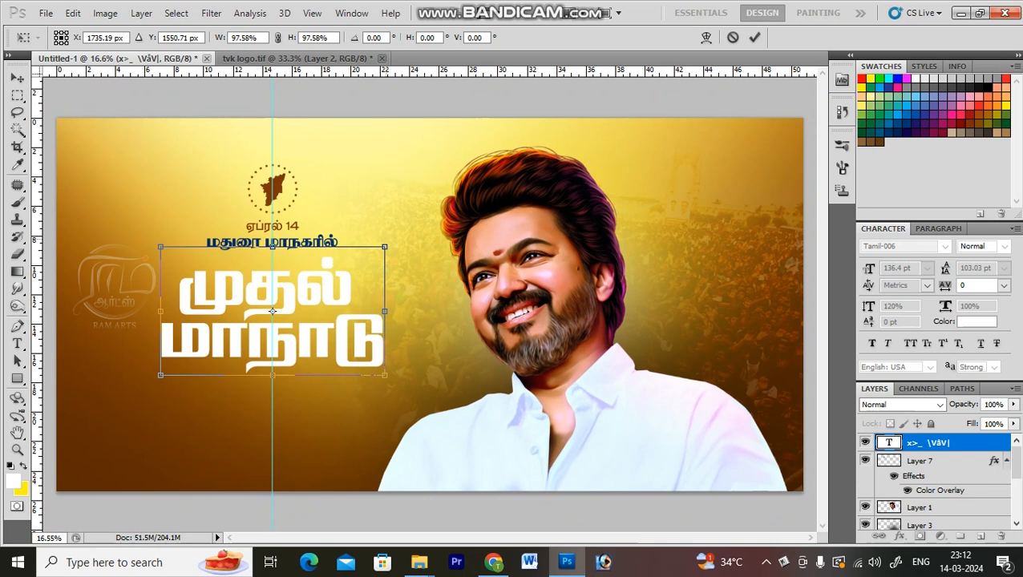
key(Return)
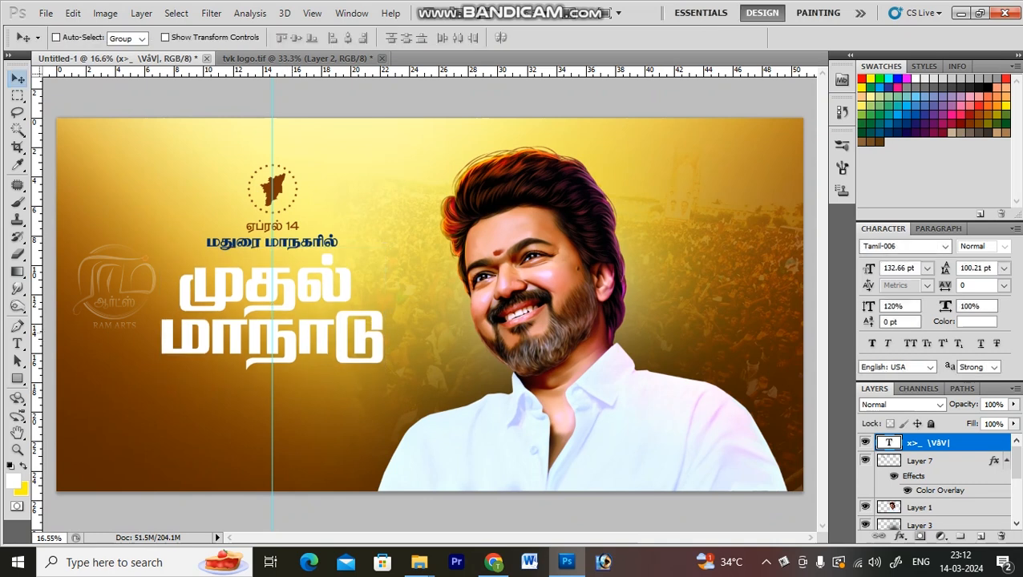
Add a linear gradient overlay layer style to the two-line headline.
key(z)
key(ctrl+minus)
key(ctrl+plus)
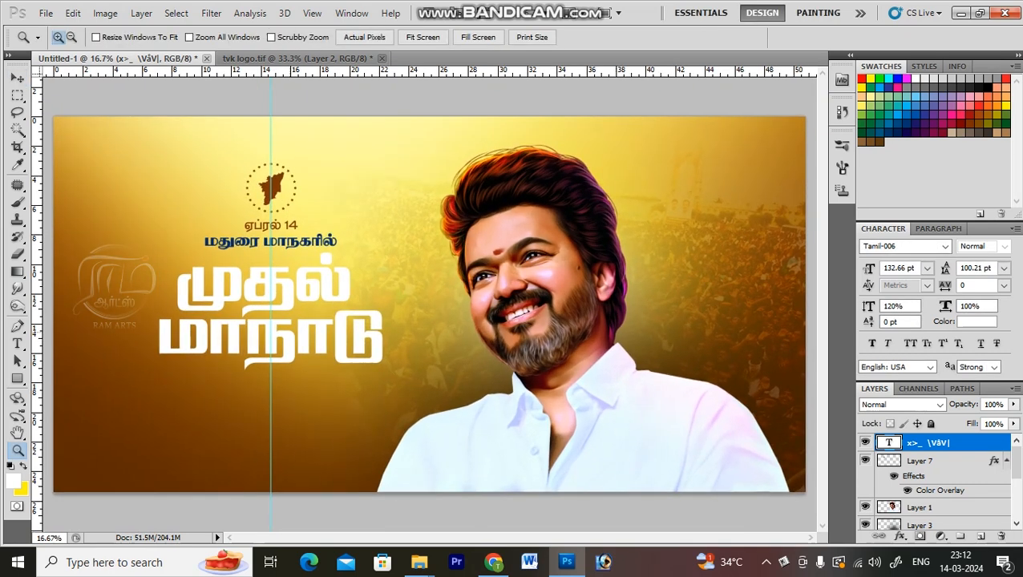
key(v)
key(z)
drag(99, 207, 459, 396)
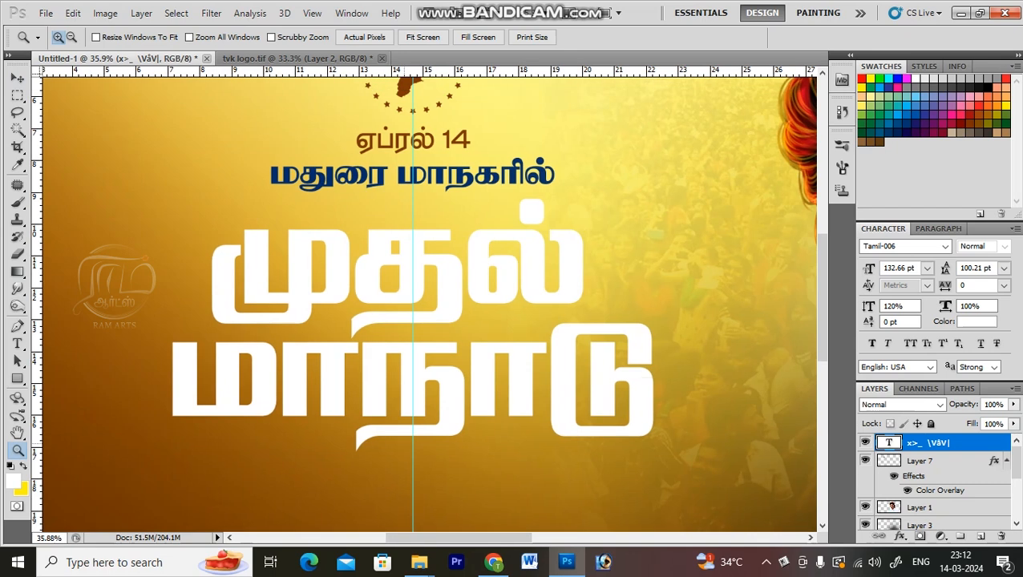
key(v)
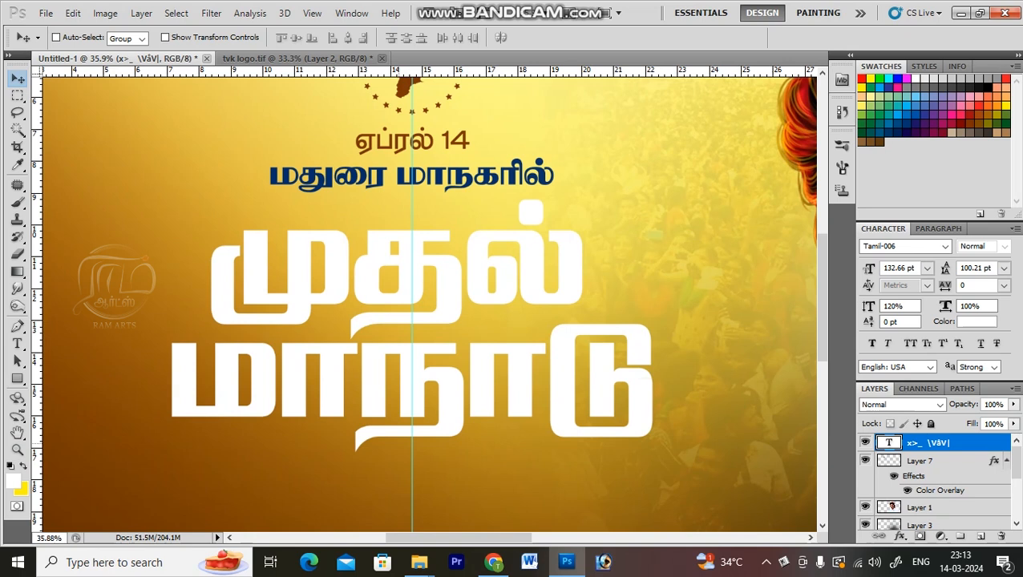
key(alt+l)
key(y)
key(n)
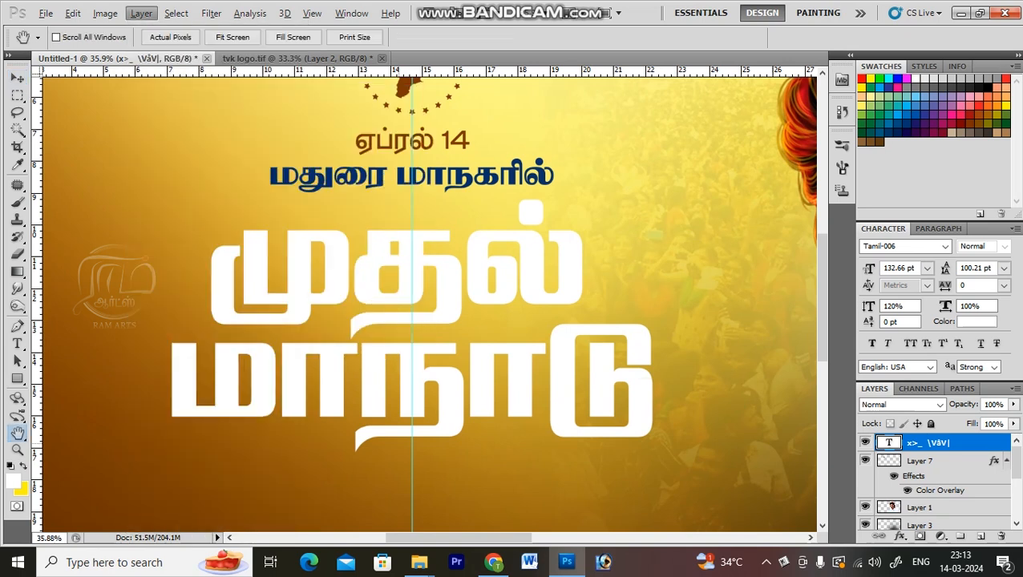
drag(359, 263, 758, 192)
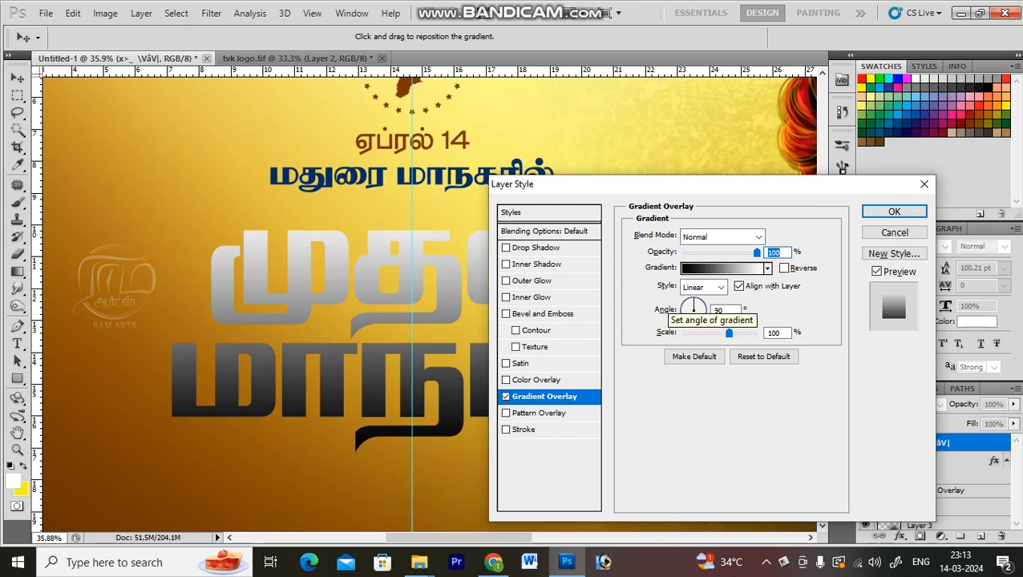
Set the starting colour stop of the headline's overlay gradient to dark red #620000.
click(722, 268)
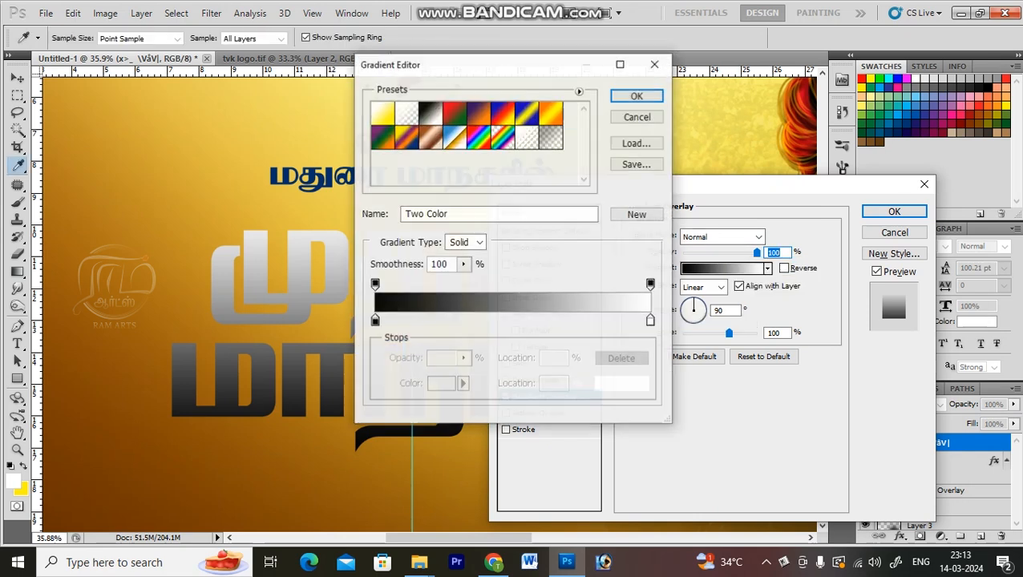
click(375, 320)
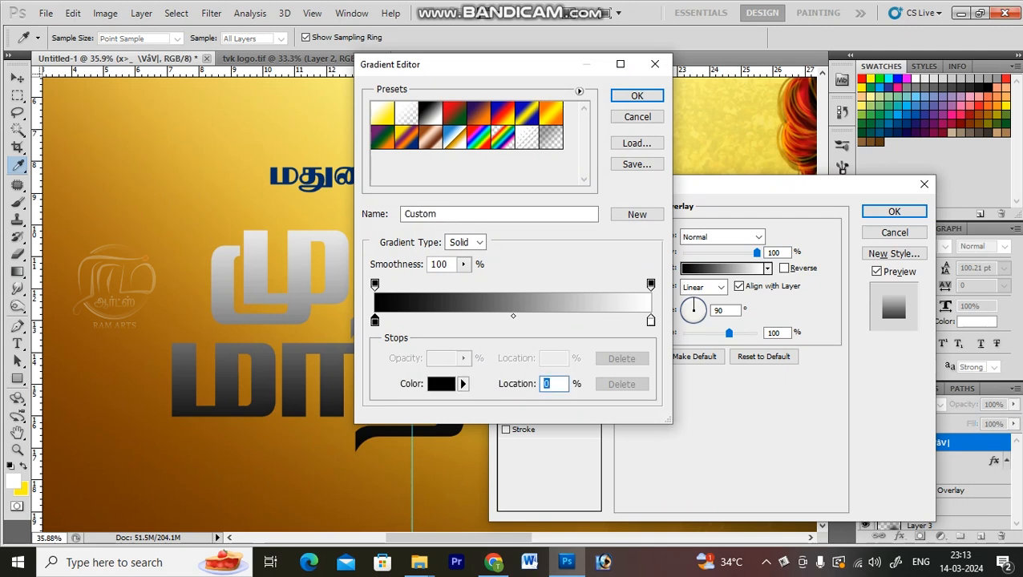
click(441, 384)
click(254, 379)
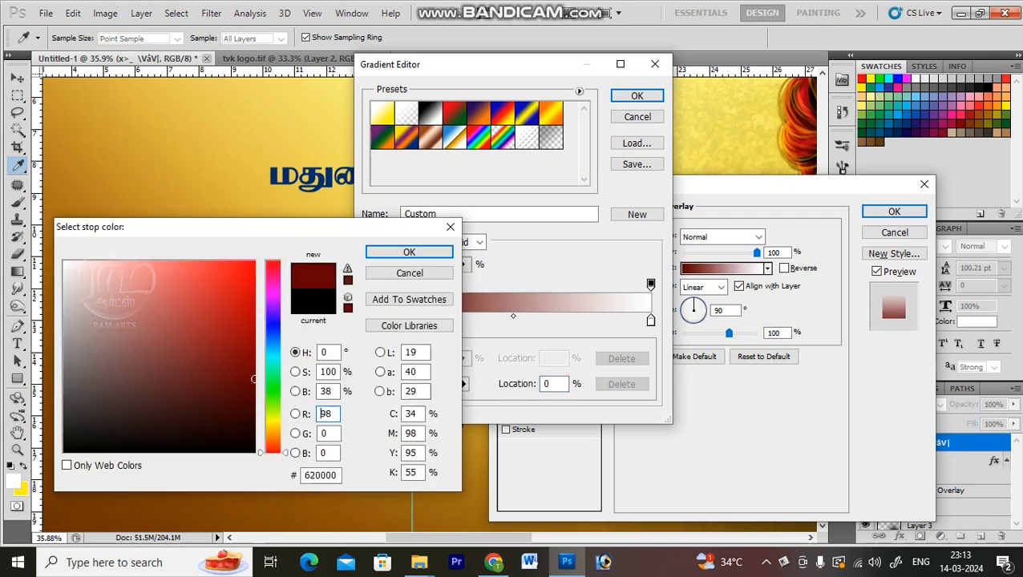
click(409, 252)
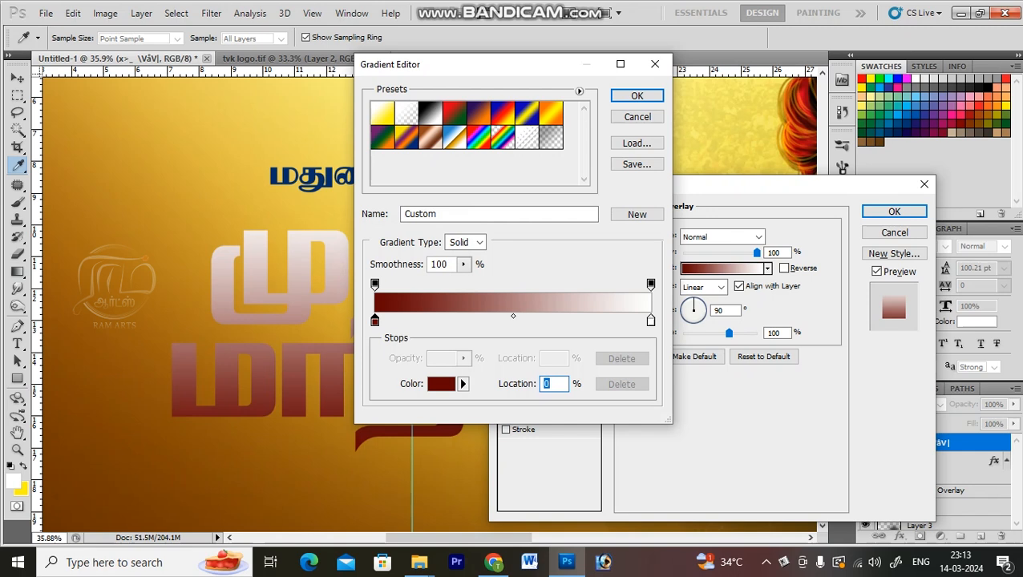
Set the end colour stop of the headline's overlay gradient to bright red and accept the gradient.
click(651, 321)
click(441, 384)
click(187, 342)
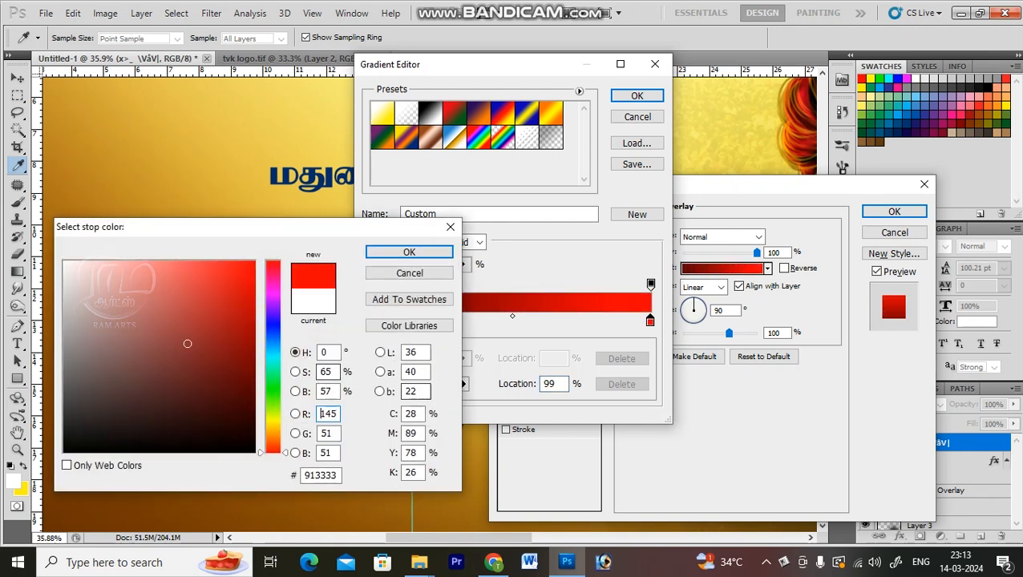
click(406, 251)
click(637, 95)
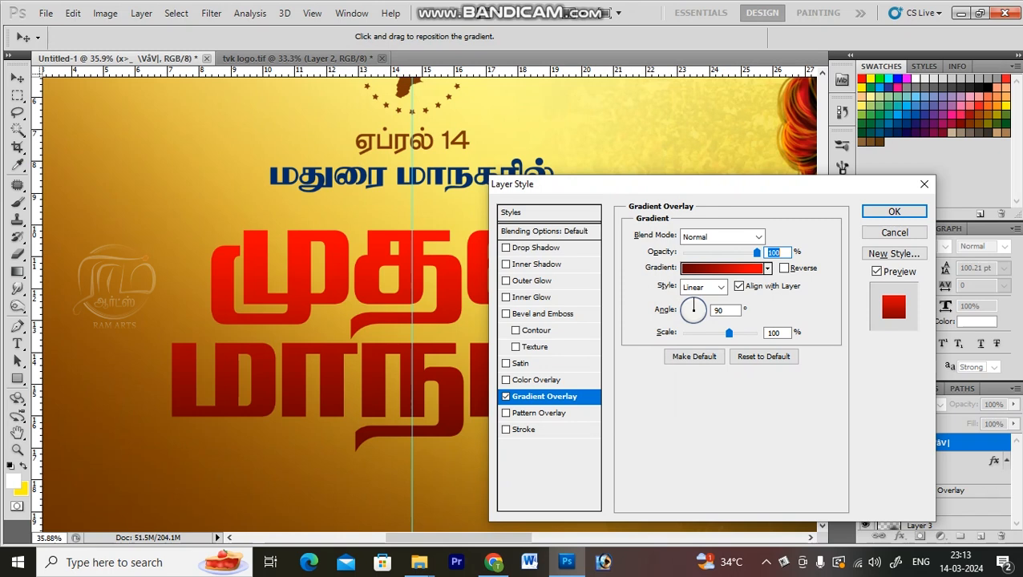
Open the stroke settings in the headline's layer style.
click(523, 429)
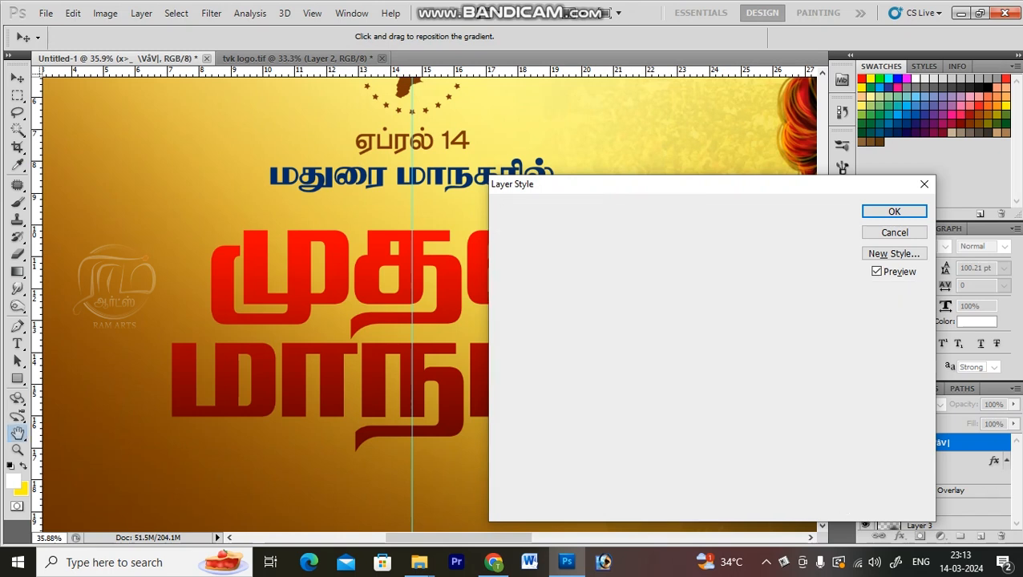
Give the large red title text an 11 px outside stroke in yellow.
click(664, 331)
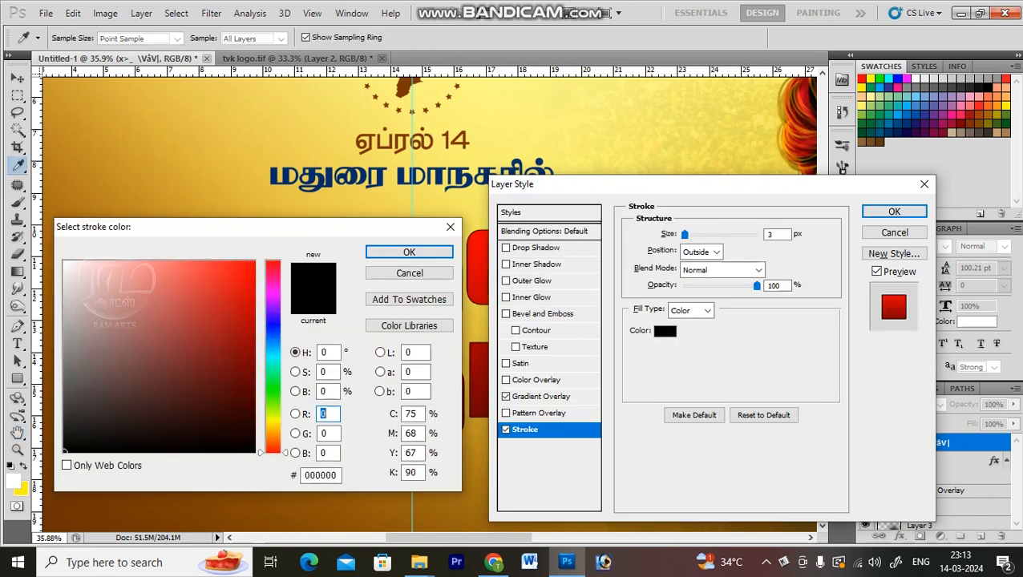
drag(90, 282, 17, 131)
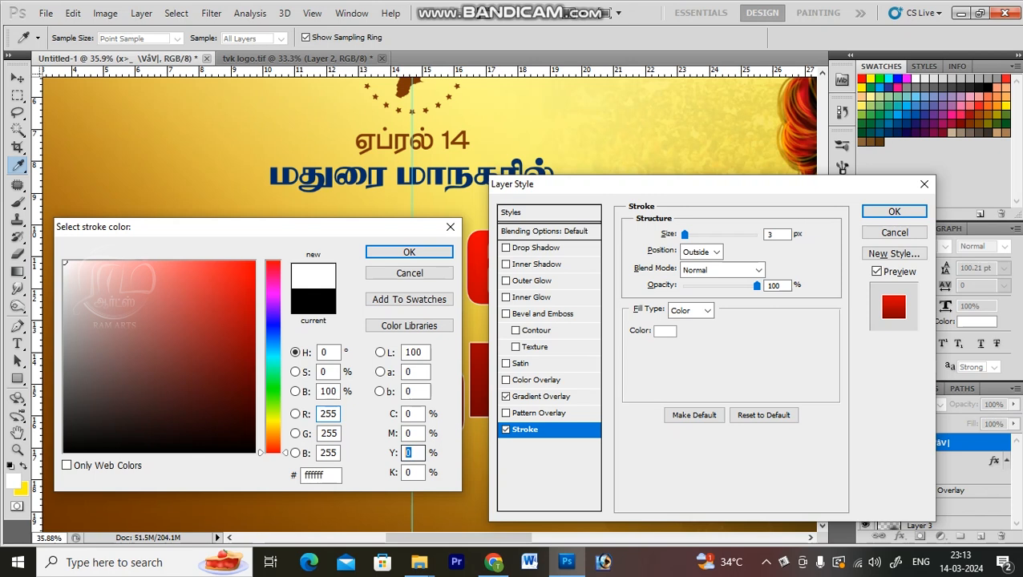
text(100)
key(Return)
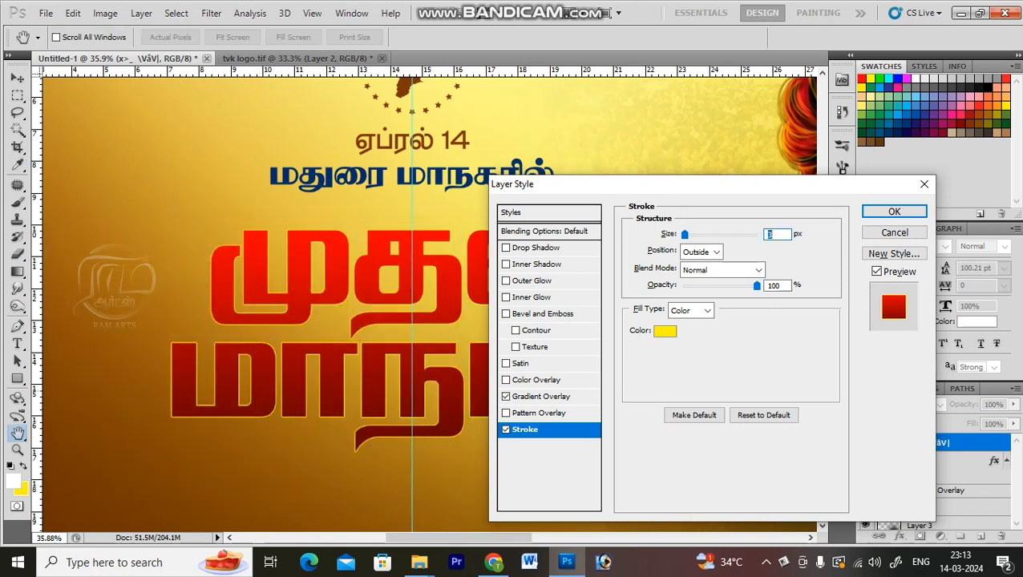
drag(684, 235, 690, 235)
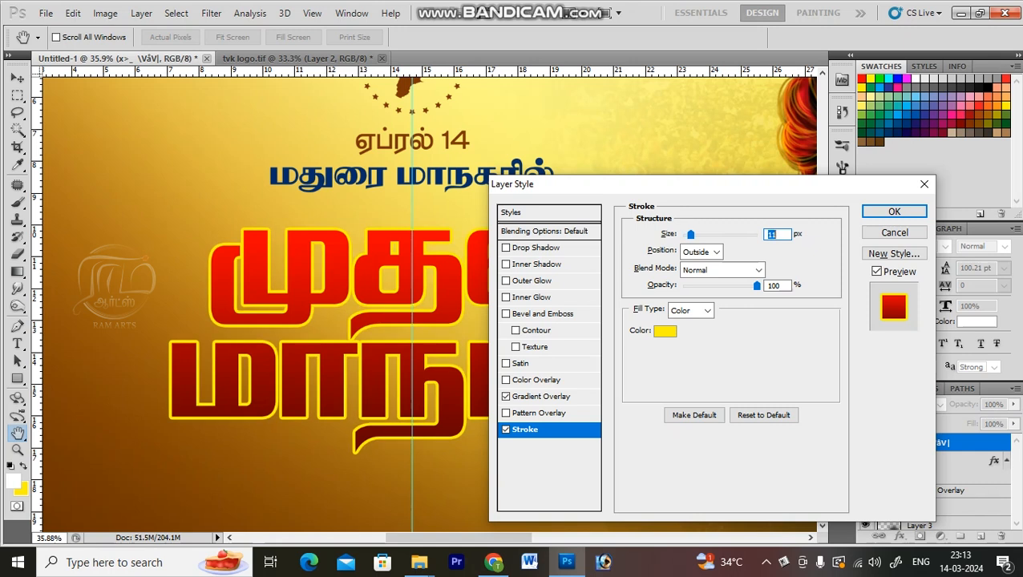
key(Return)
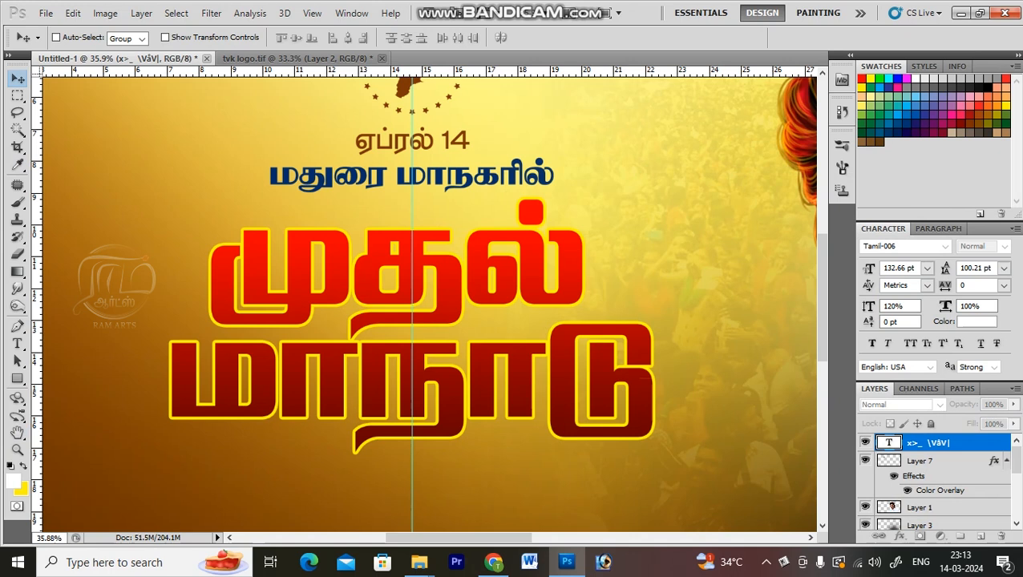
Nudge the large title text up, closer to the dark blue line above it.
key(shift+Up)
key(shift+Up)
key(shift+Up)
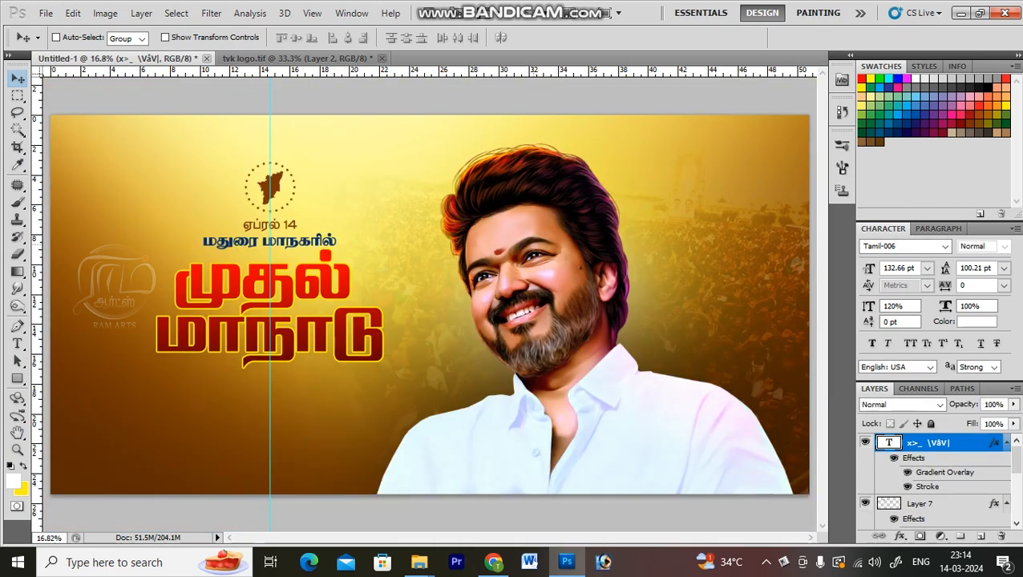
Add a smooth Inner Bevel effect with a size of 27 px to the title text.
key(z)
drag(283, 291, 604, 437)
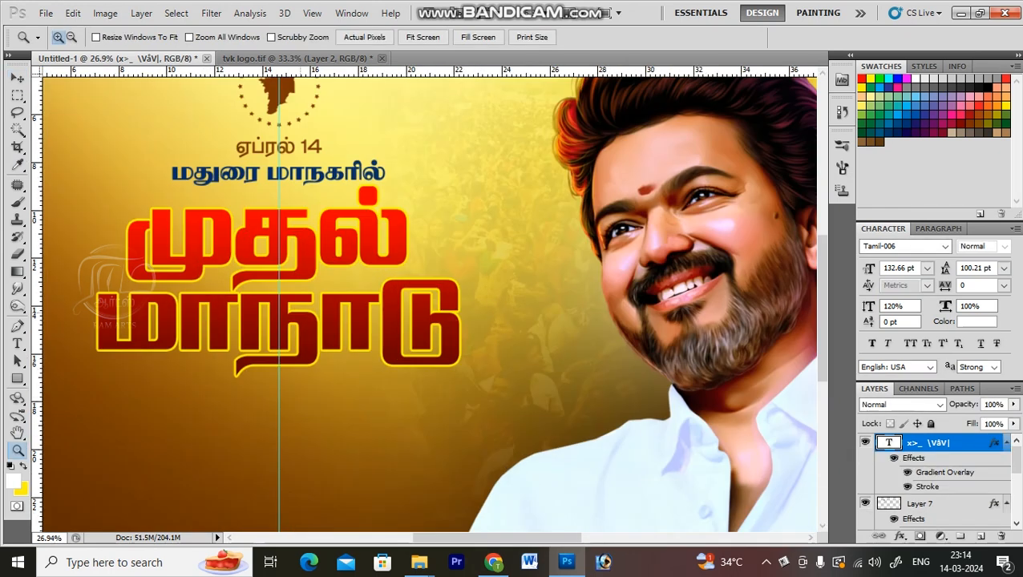
drag(303, 307, 307, 350)
key(v)
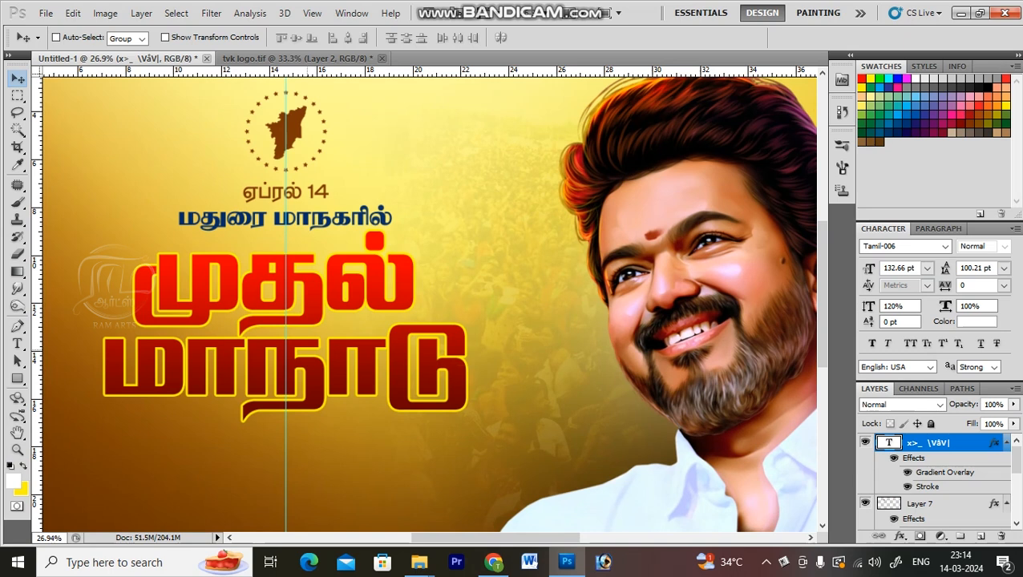
key(alt+l)
key(y)
key(n)
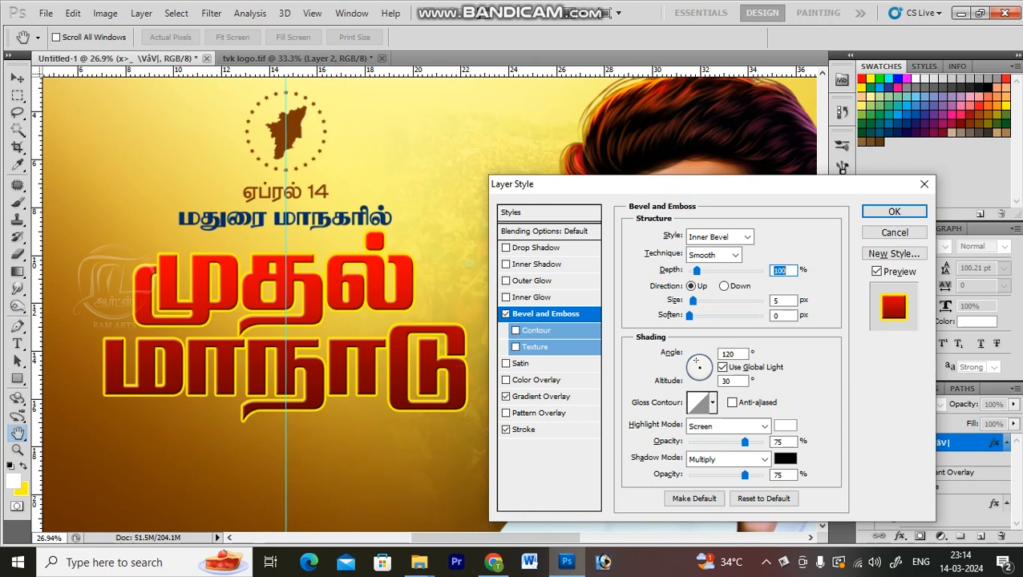
drag(694, 300, 701, 301)
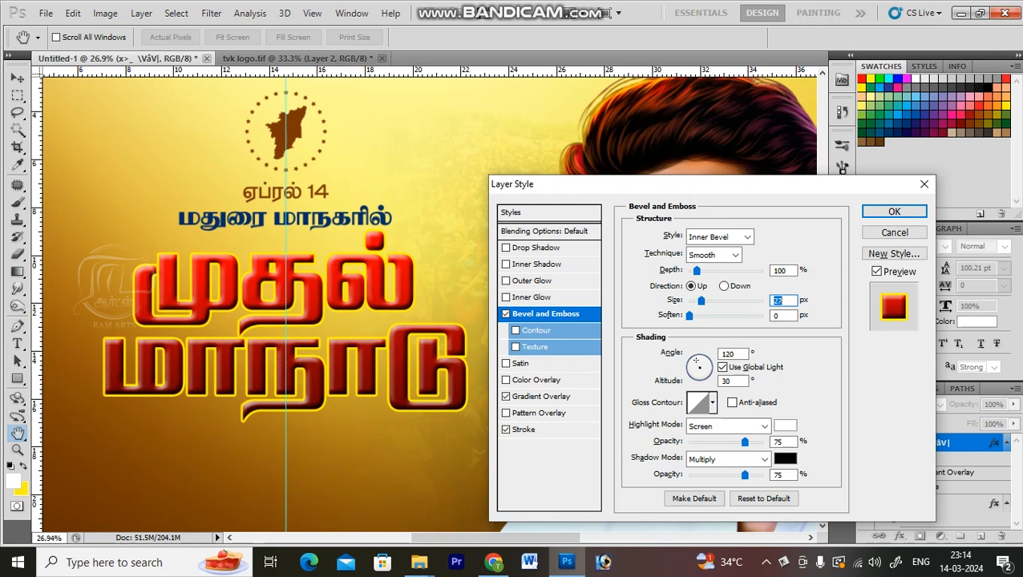
Change the bevel's gloss contour to the single Ring profile.
click(712, 402)
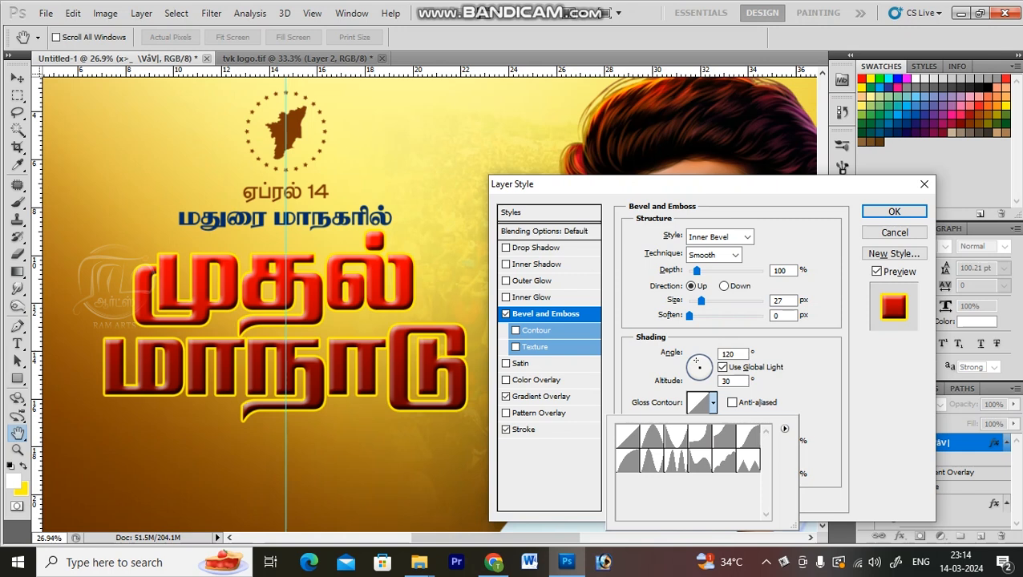
click(675, 460)
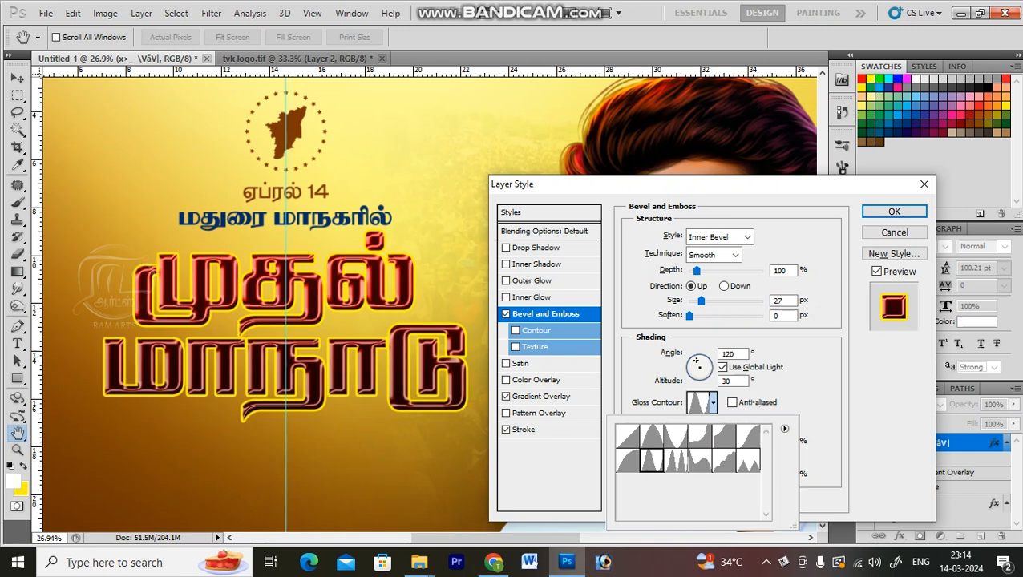
click(651, 460)
click(712, 403)
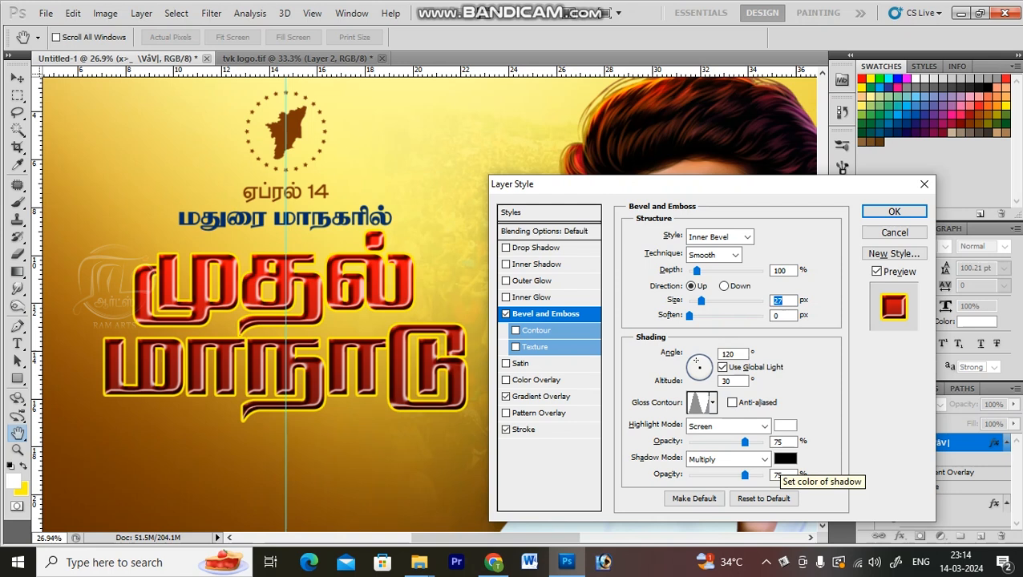
Set the bevel's shadow color to bright yellow.
click(785, 460)
drag(348, 219, 843, 197)
click(764, 392)
click(746, 227)
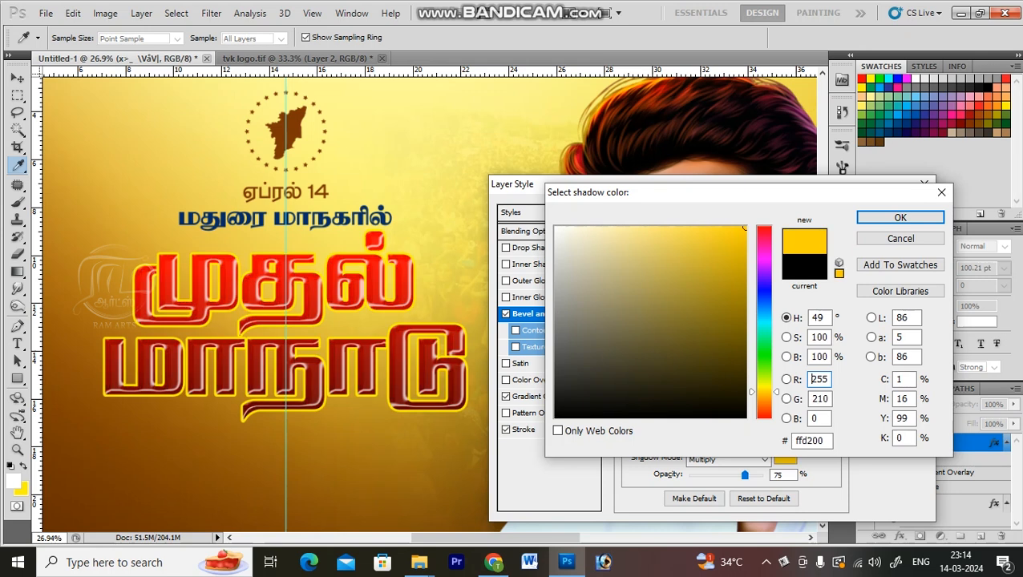
double_click(813, 379)
click(764, 389)
click(900, 217)
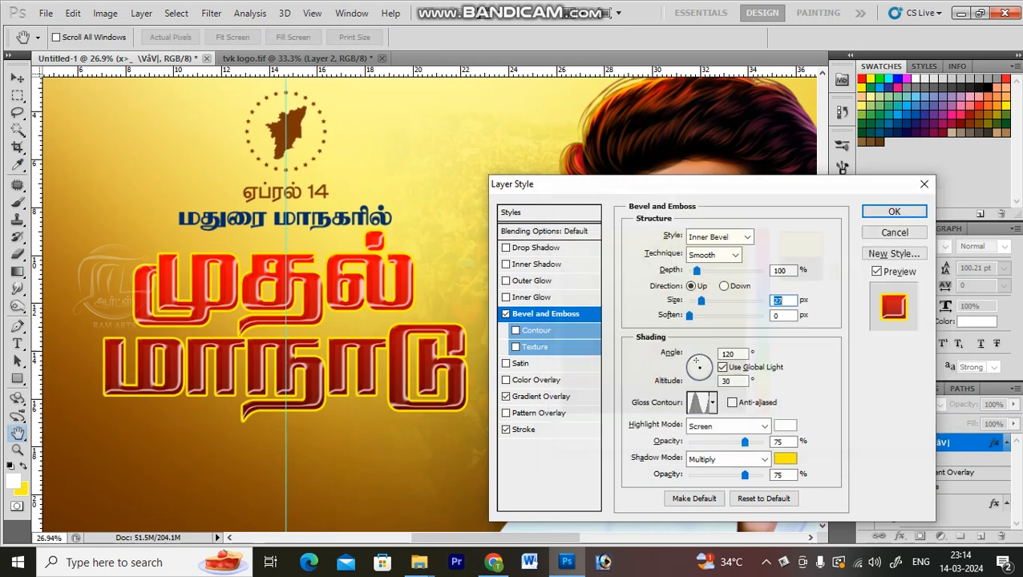
Set the bevel's shadow mode to Normal at 23% opacity and its highlight opacity to 43%.
click(728, 459)
click(702, 71)
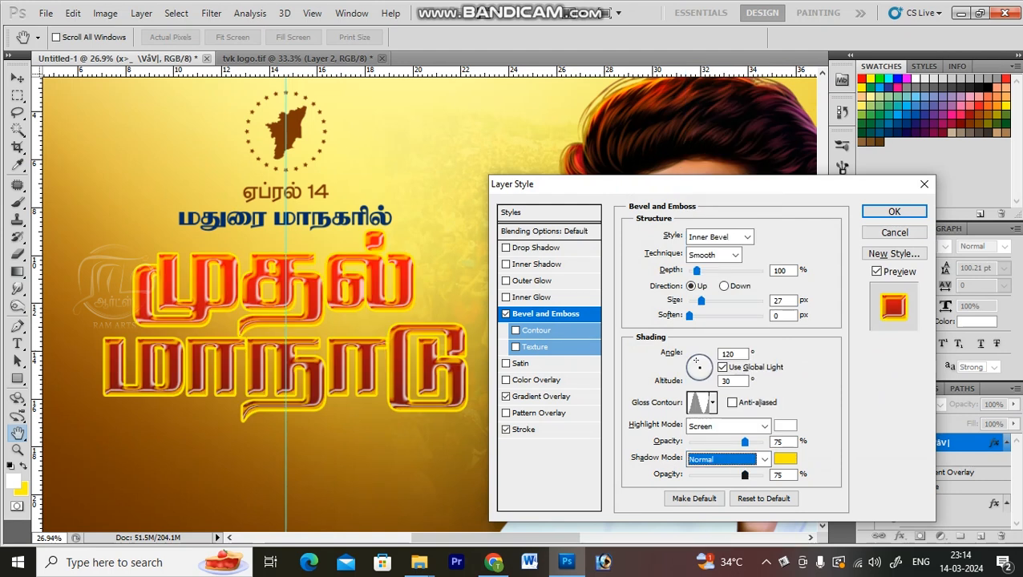
drag(745, 475, 706, 475)
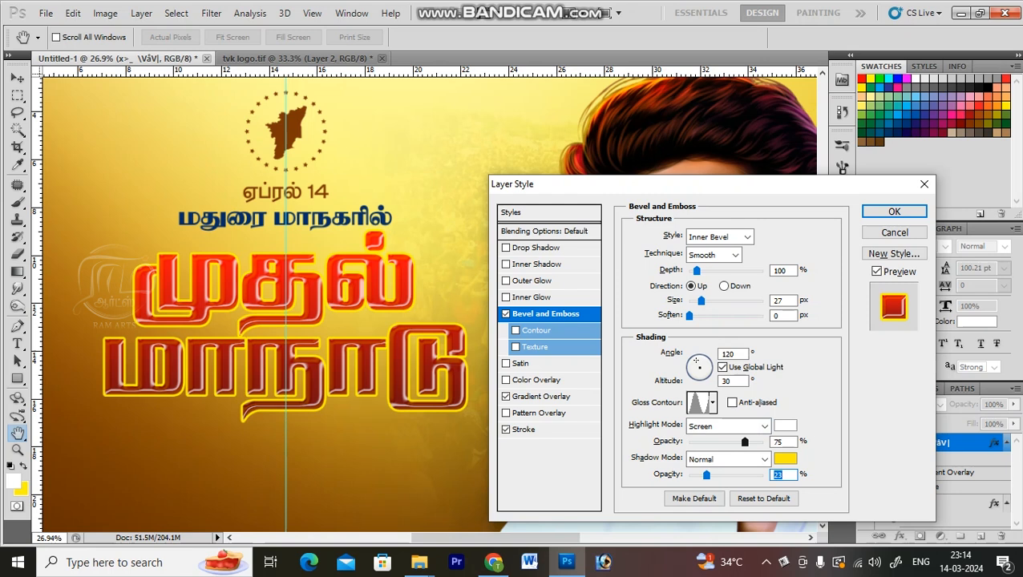
drag(745, 441, 721, 441)
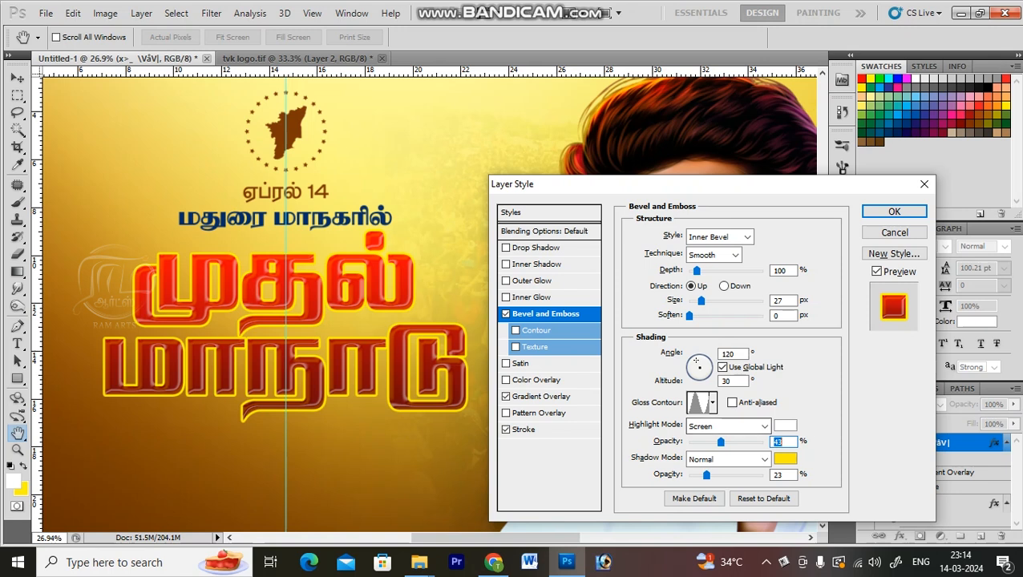
Enable the bevel's Contour option, try the ring profiles and settle on the linear one.
click(536, 330)
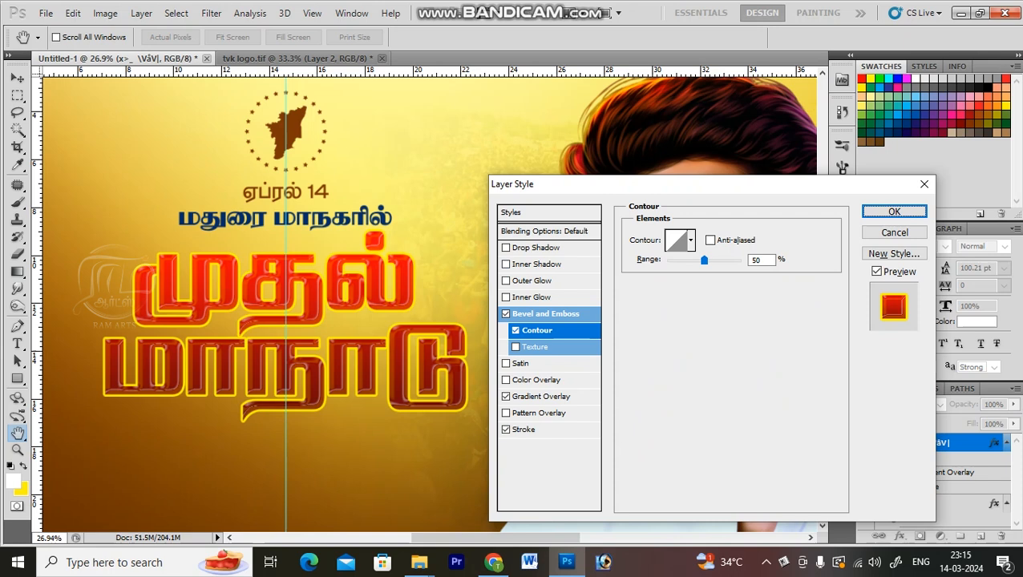
click(690, 240)
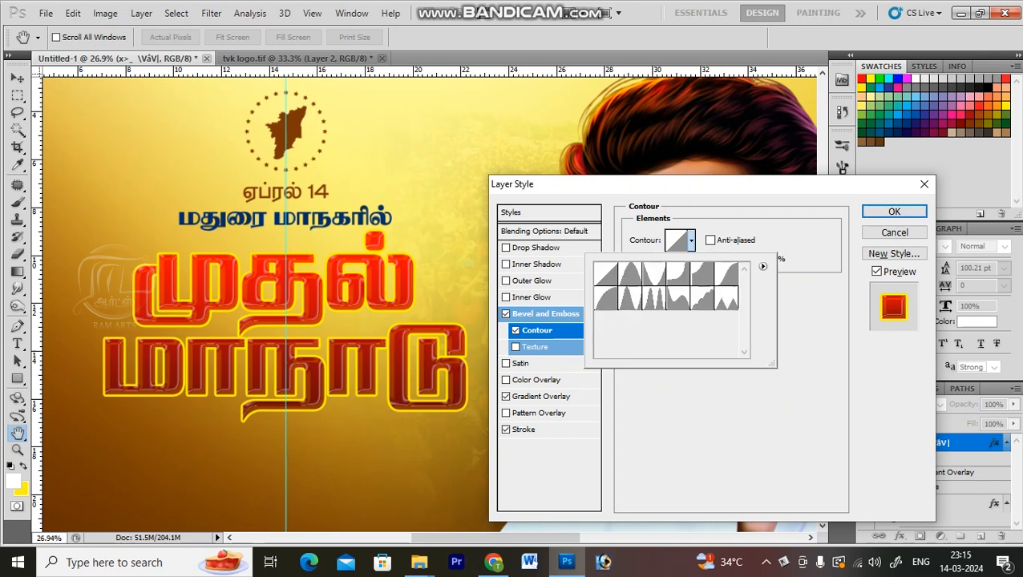
click(654, 298)
click(629, 298)
click(606, 274)
Try the Texture option on the title's bevel and turn it off again.
click(516, 346)
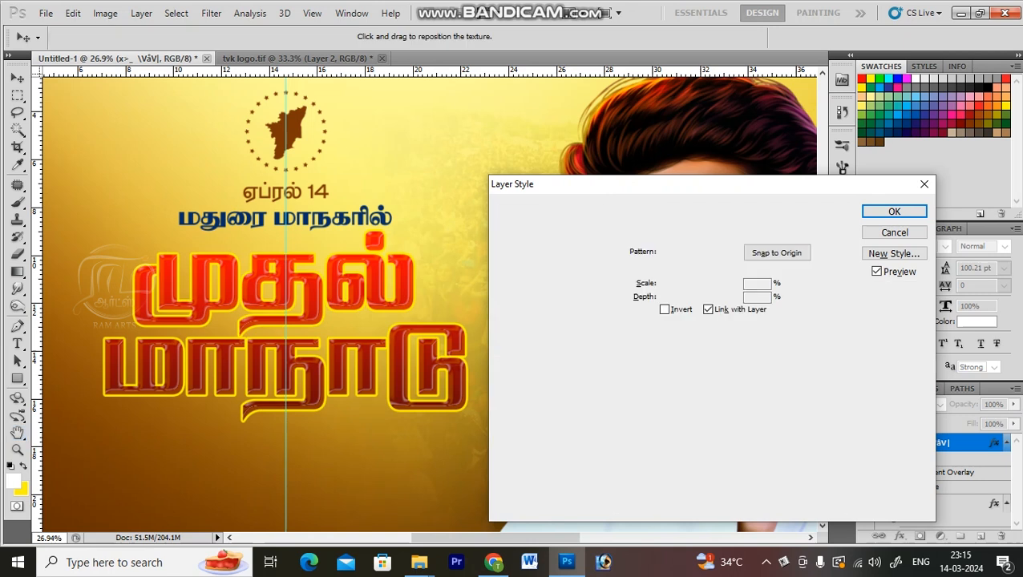
click(710, 252)
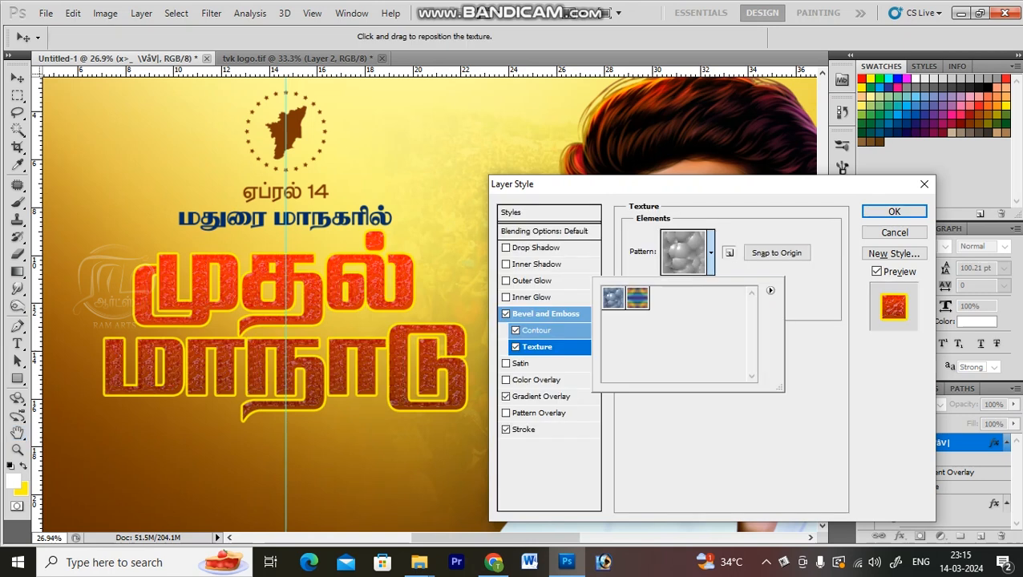
click(710, 251)
click(515, 347)
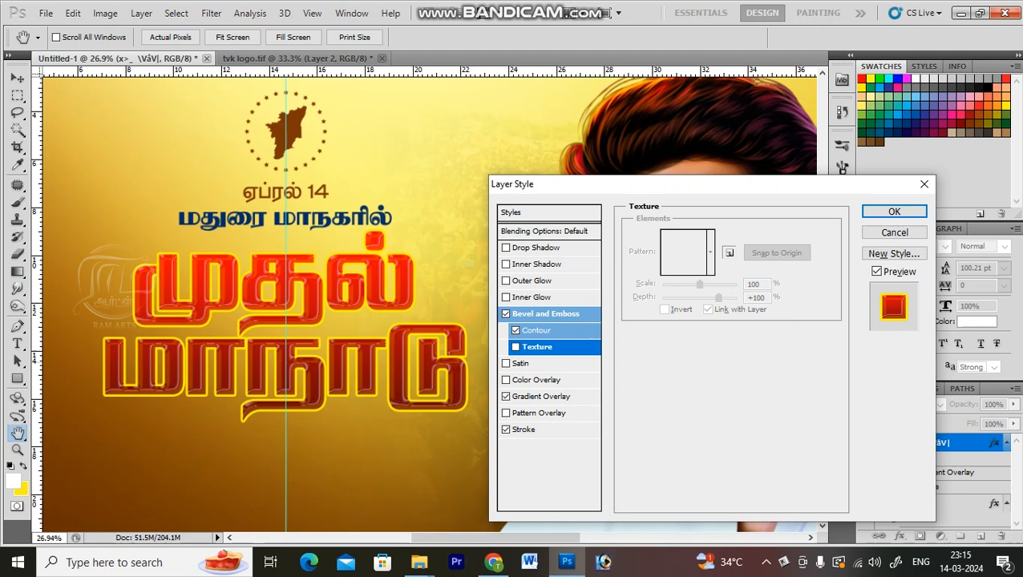
Set the bevel's shadow color to dark red 8e0909 and apply the layer style.
click(502, 312)
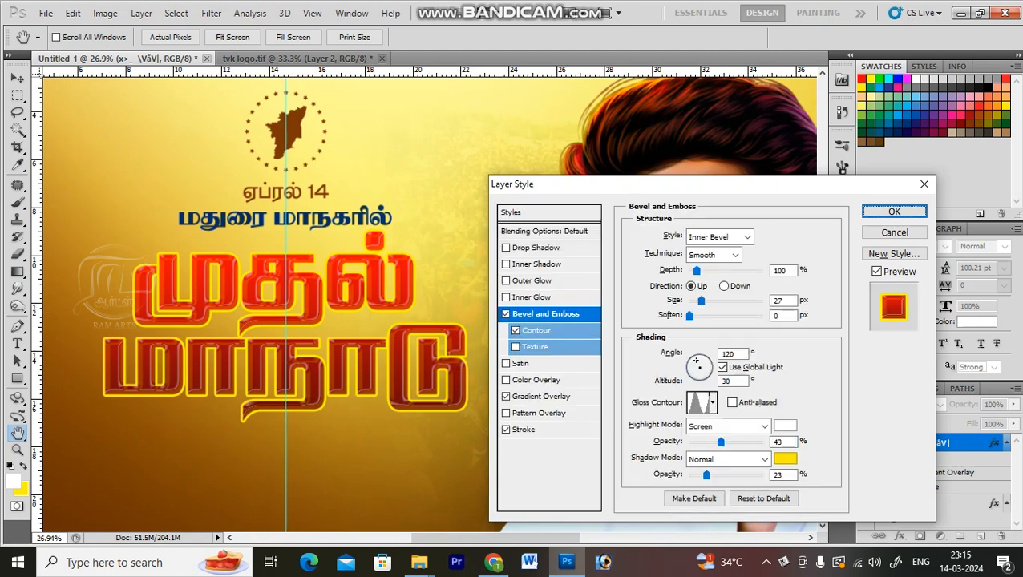
click(697, 271)
click(784, 458)
click(765, 228)
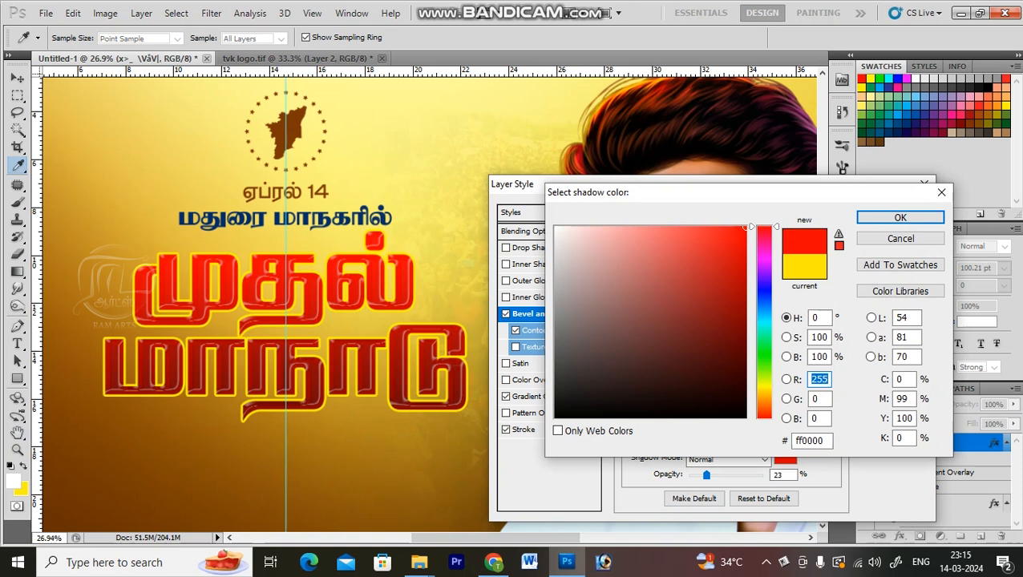
mouse_move(750, 228)
mouse_down()
mouse_move(728, 297)
mouse_move(733, 311)
mouse_up()
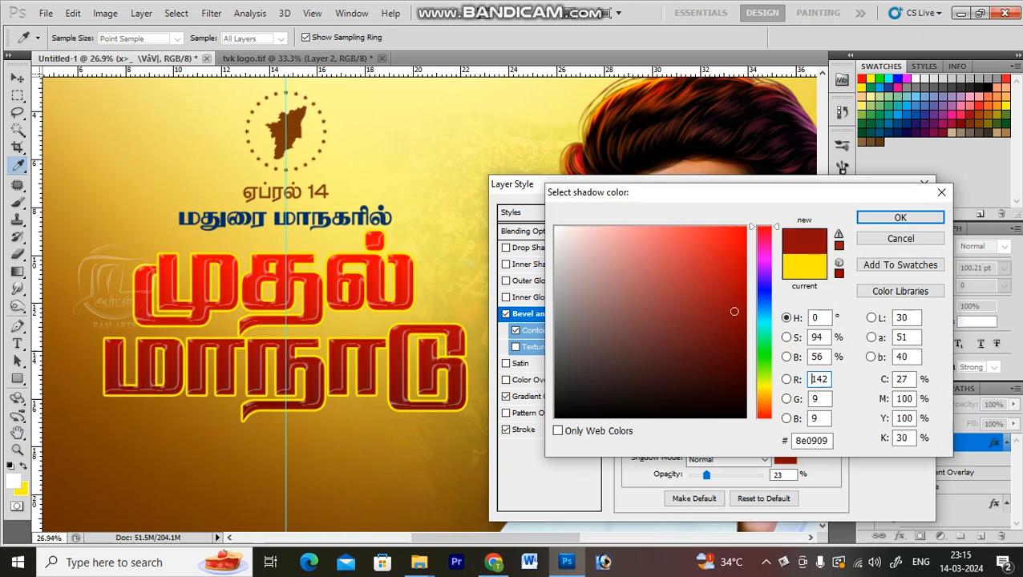
key(Return)
key(Return)
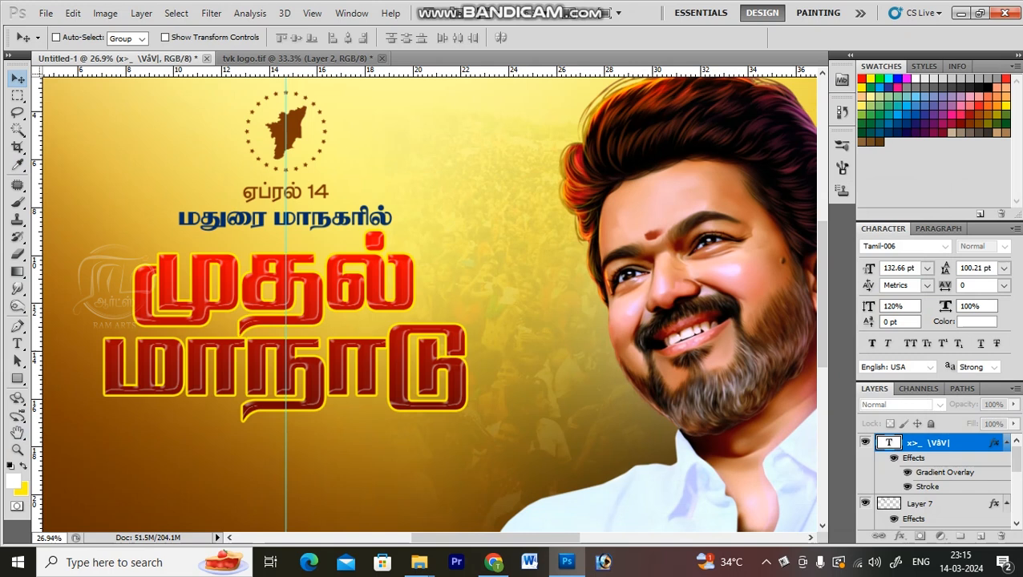
Examine the beveled title lettering and its yellow outline up close.
key(z)
click(129, 305)
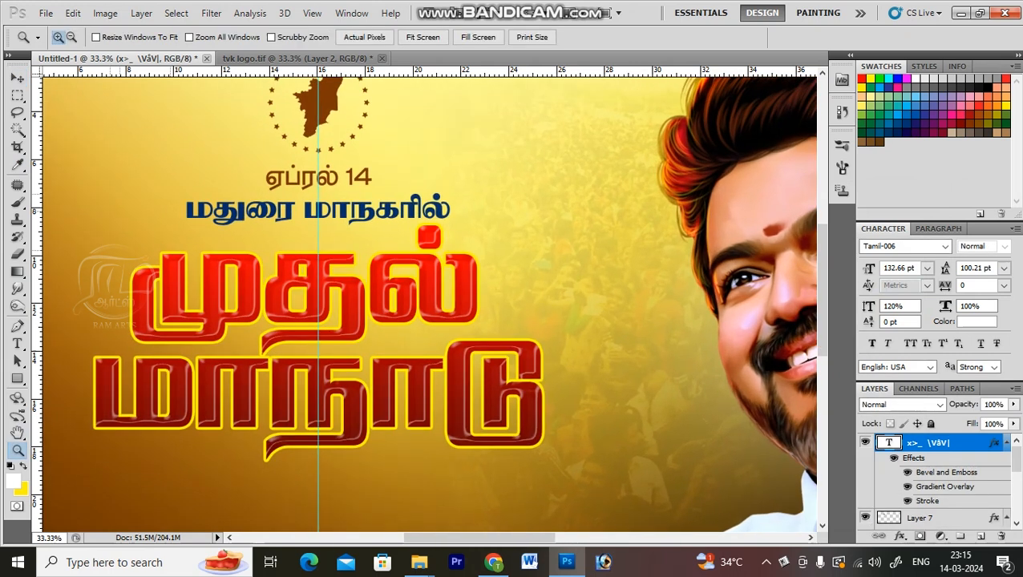
click(129, 304)
key(v)
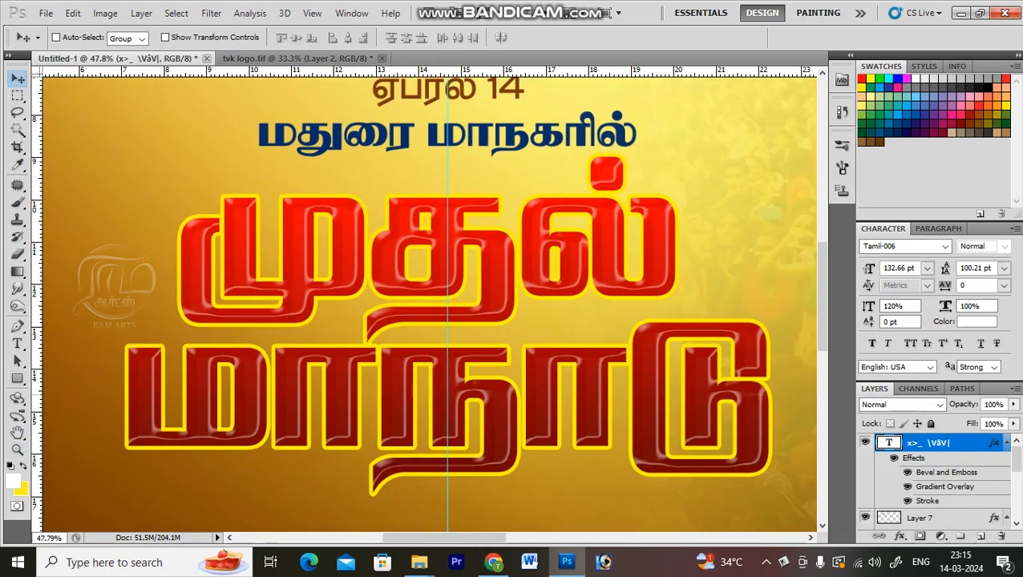
right_click(448, 386)
click(484, 395)
drag(455, 369, 455, 388)
click(548, 413)
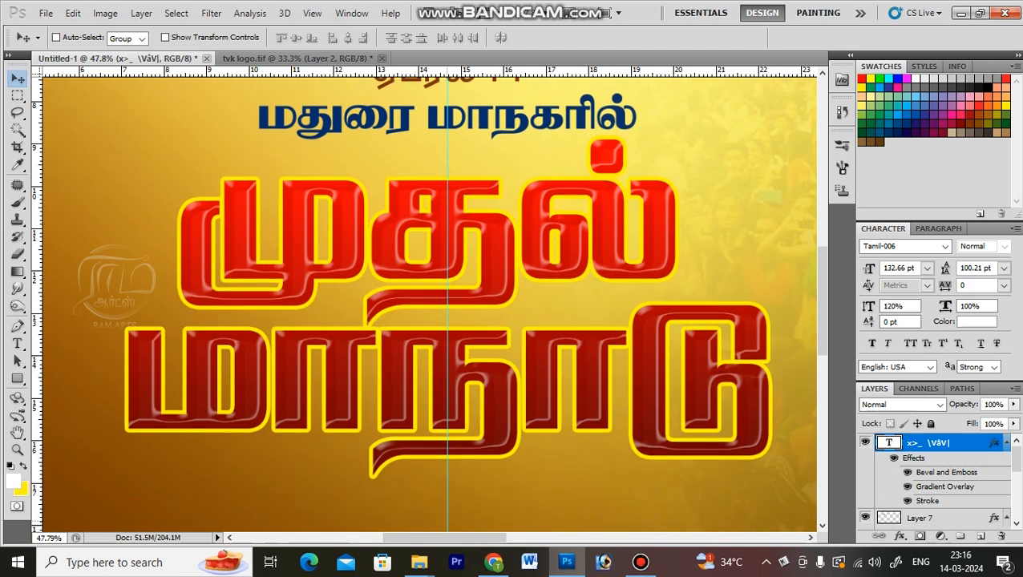
mouse_move(475, 369)
mouse_down()
mouse_move(474, 378)
mouse_move(474, 369)
mouse_up()
Duplicate the title text layer and place the copy behind the original, offset 20 px downward.
key(ctrl+j)
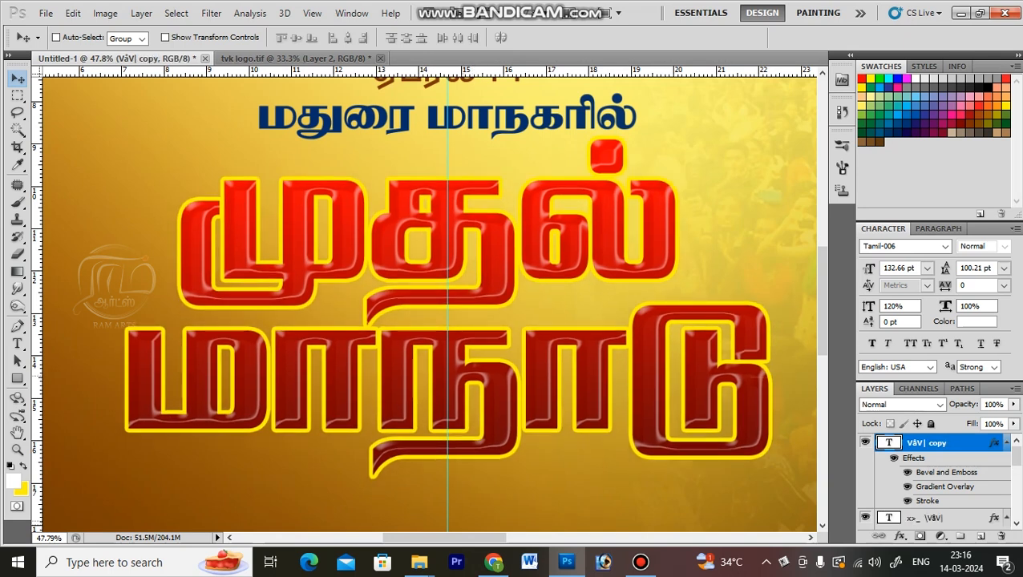
key(ctrl+bracketleft)
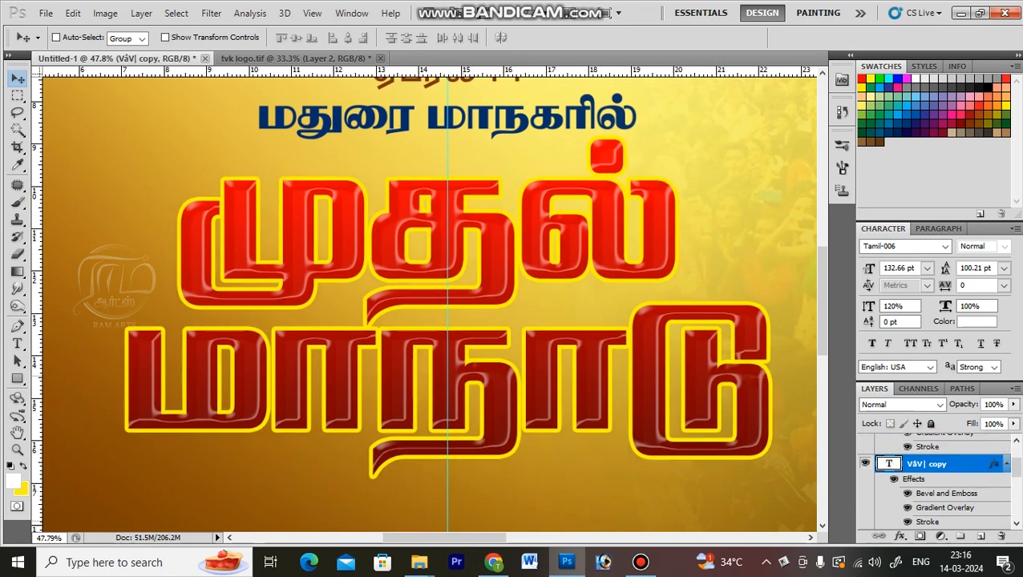
key(shift+Down)
key(shift+Down)
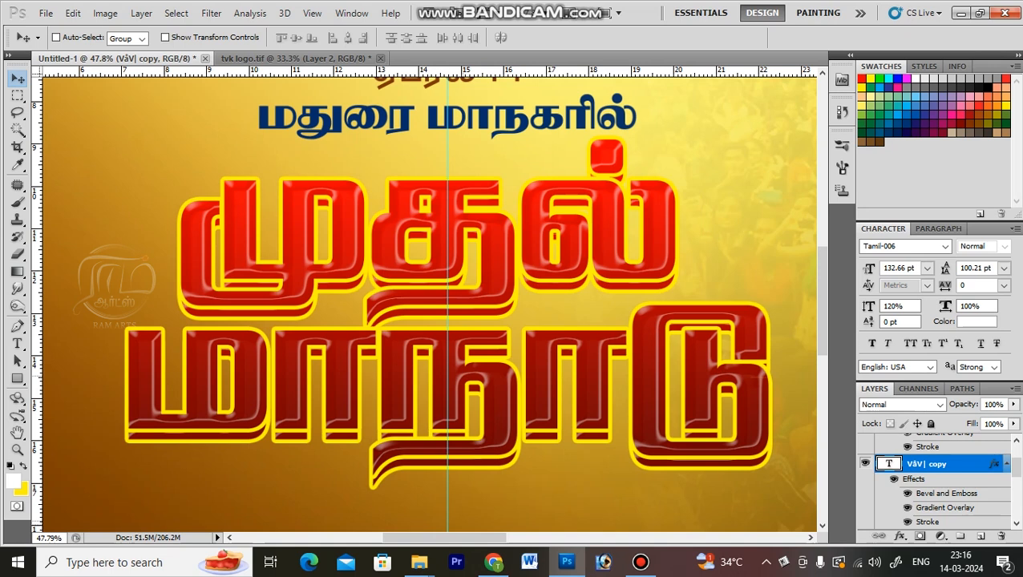
key(ctrl+minus)
key(ctrl+0)
key(ctrl+space)
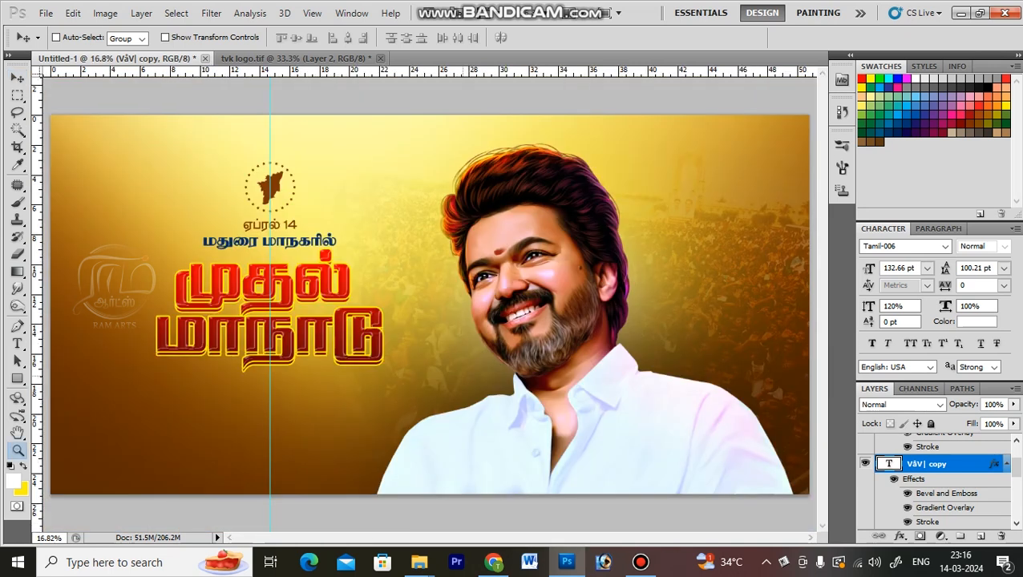
key(ctrl+space)
drag(149, 217, 451, 387)
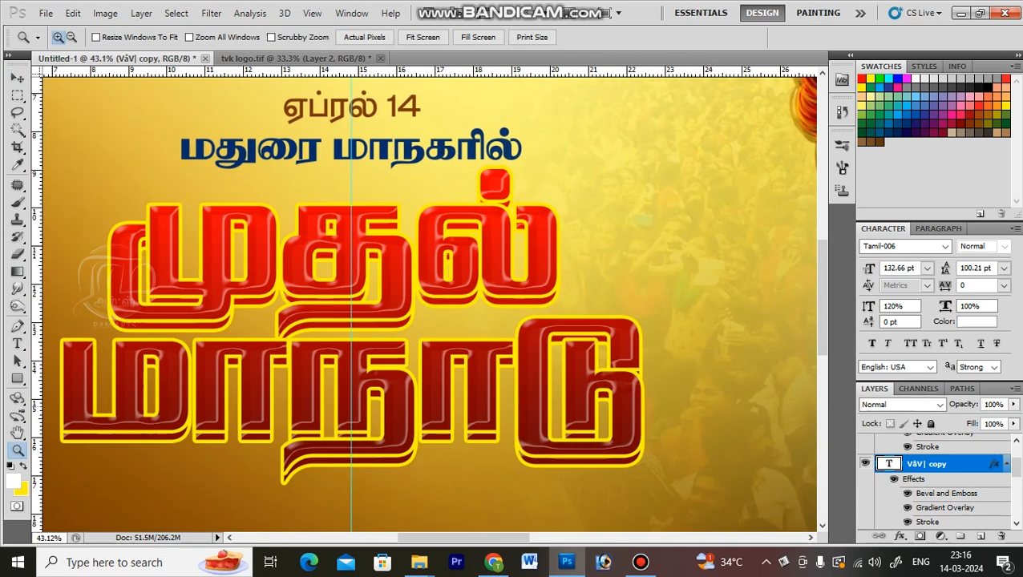
Turn off the stroke, bevel and emboss, and gradient overlay on the title copy behind the original.
key(alt+l)
key(y)
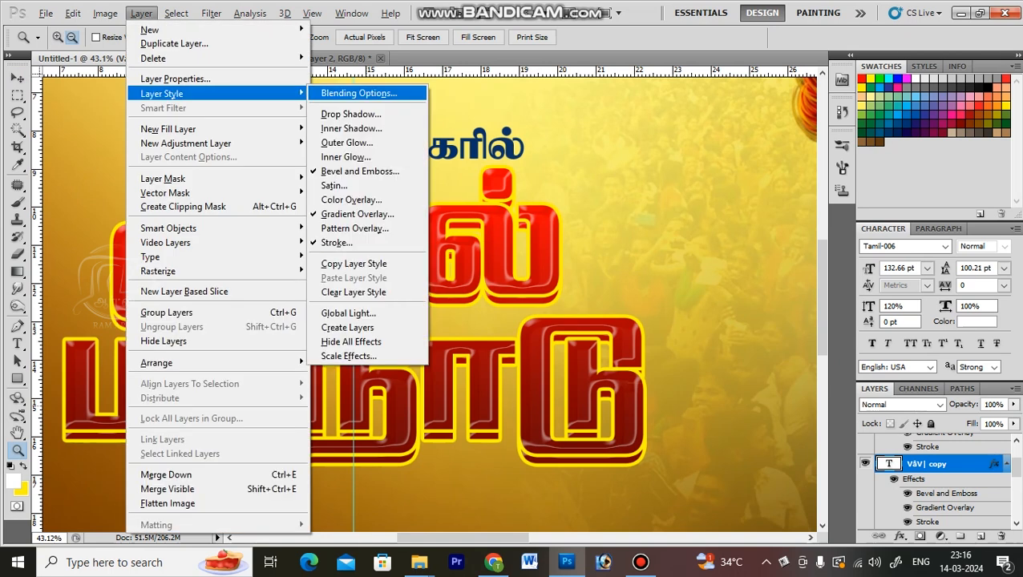
key(n)
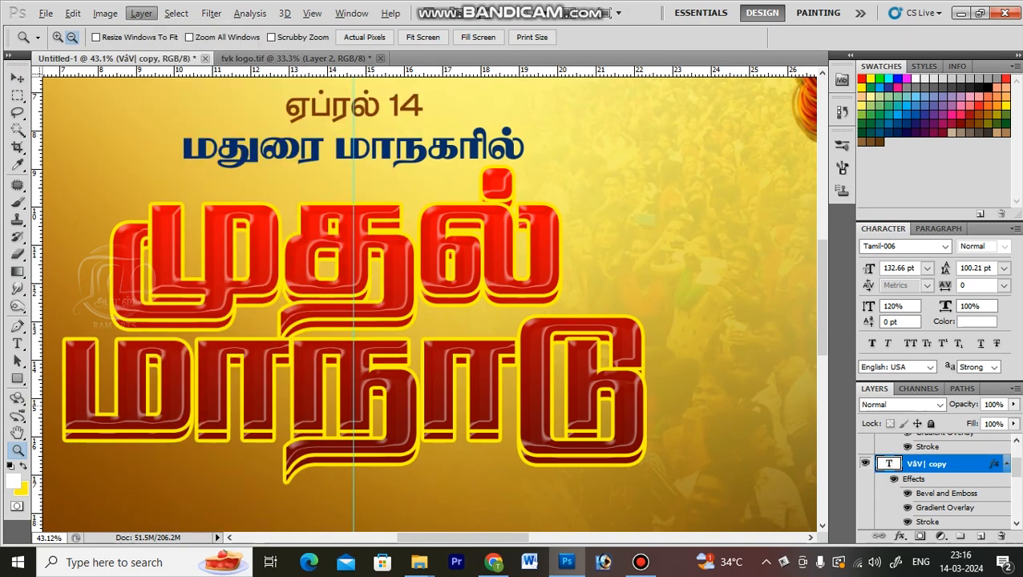
key(v)
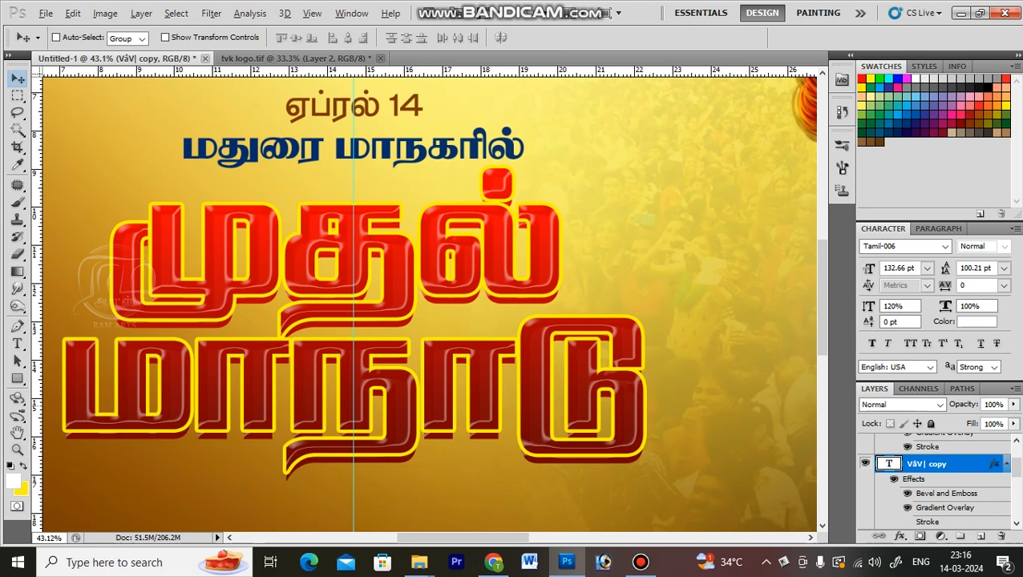
key(alt+l)
key(y)
key(n)
key(Return)
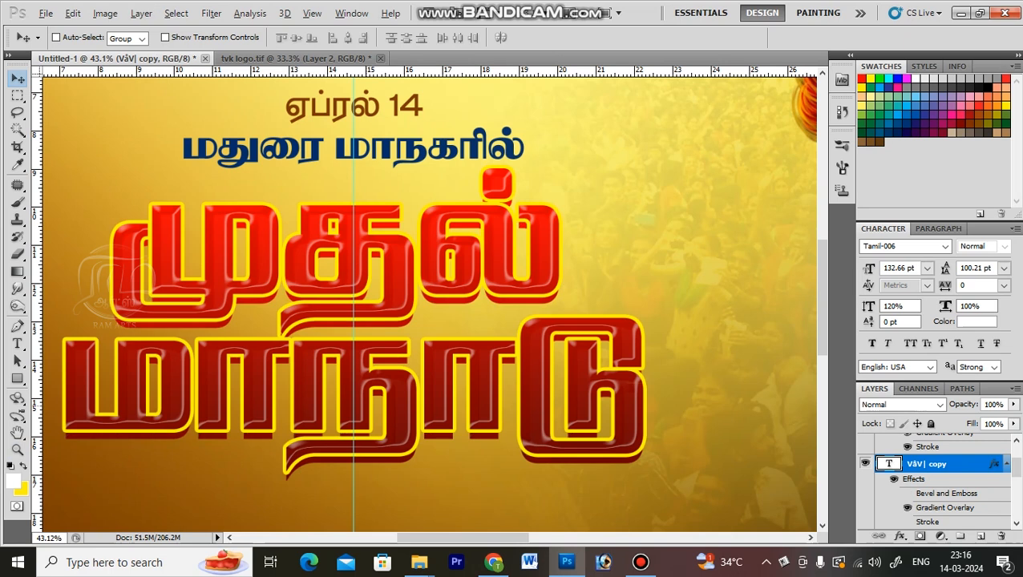
key(alt+l)
key(y)
key(n)
key(Return)
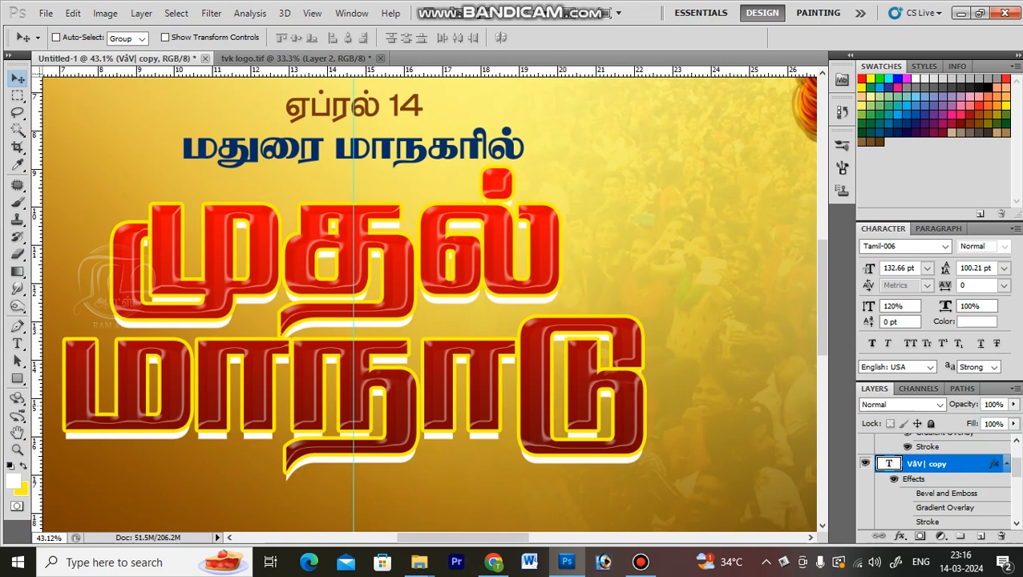
Rasterize the title copy and apply a Motion Blur with a 90° angle and a distance of 35 pixels.
key(alt+t)
key(r)
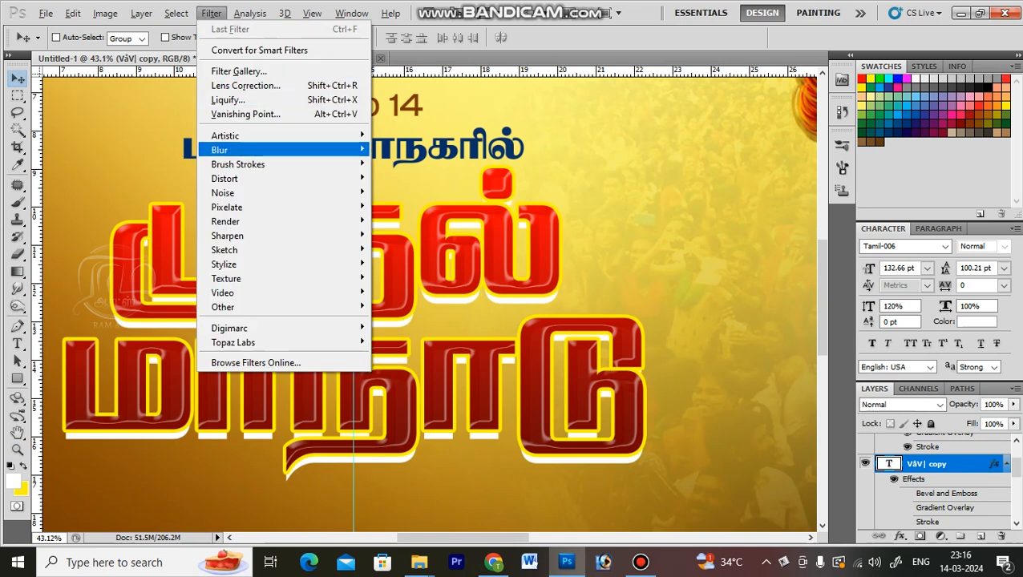
mouse_move(272, 150)
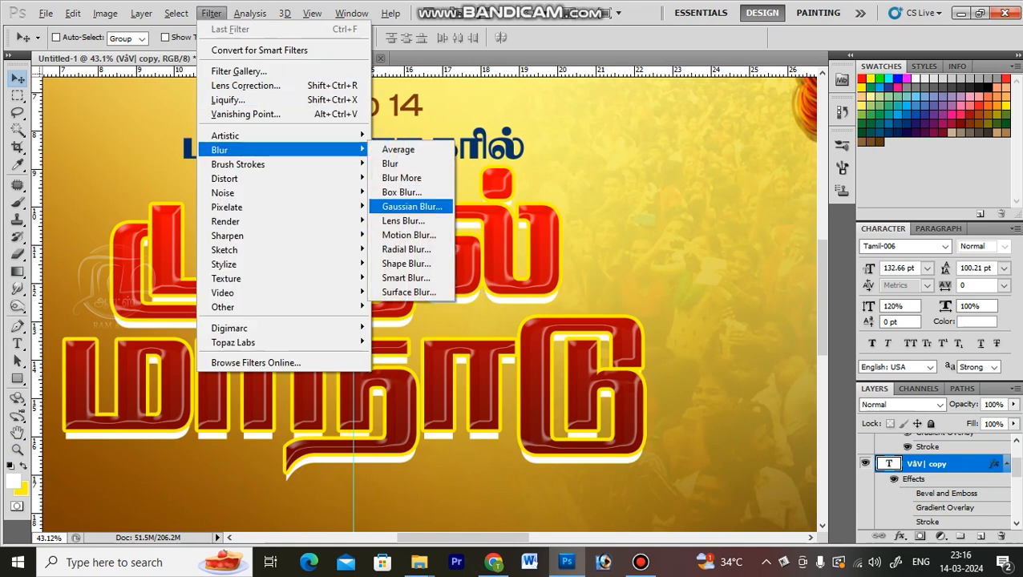
key(Down)
key(Down)
key(Return)
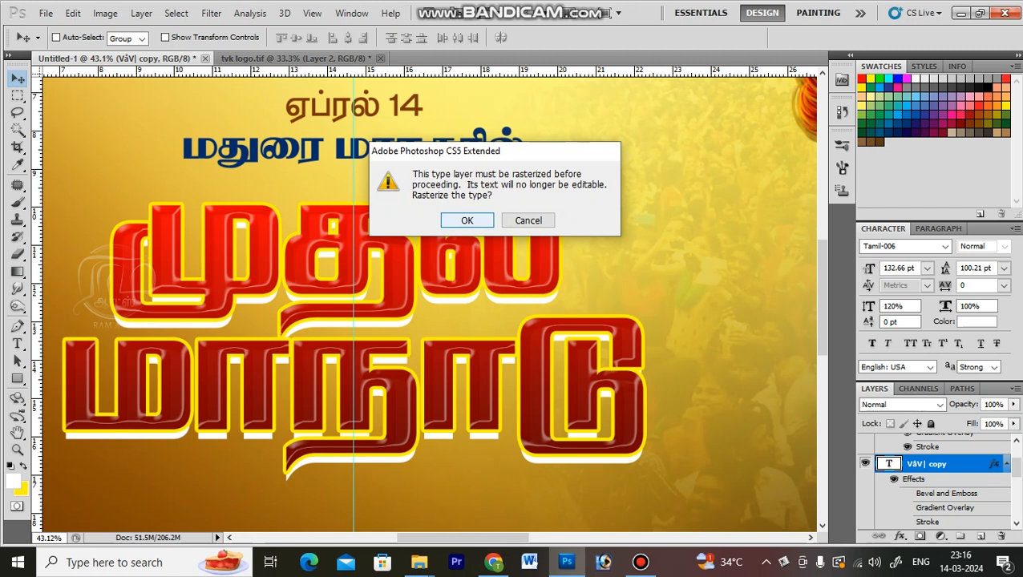
key(Return)
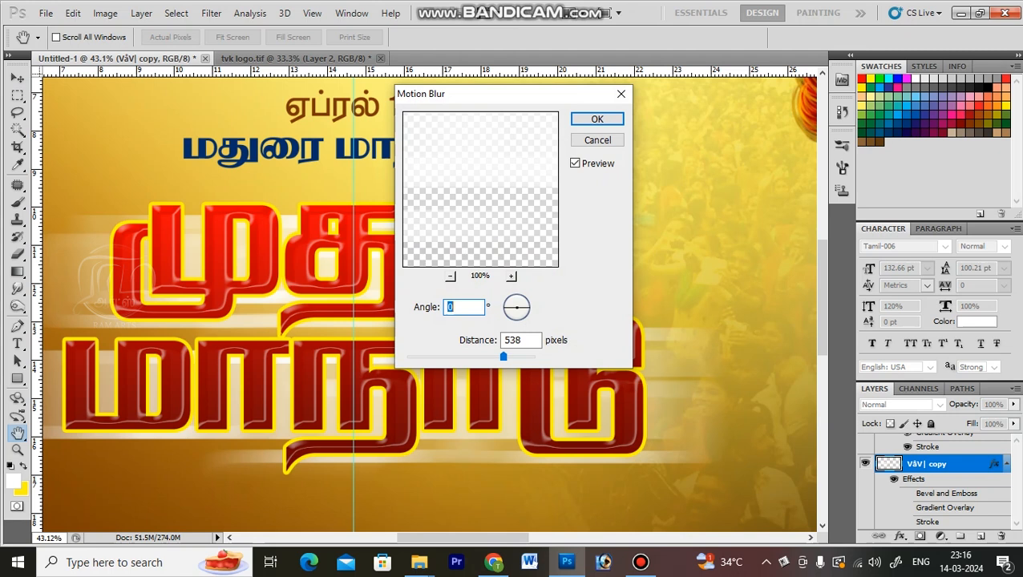
drag(503, 355, 430, 356)
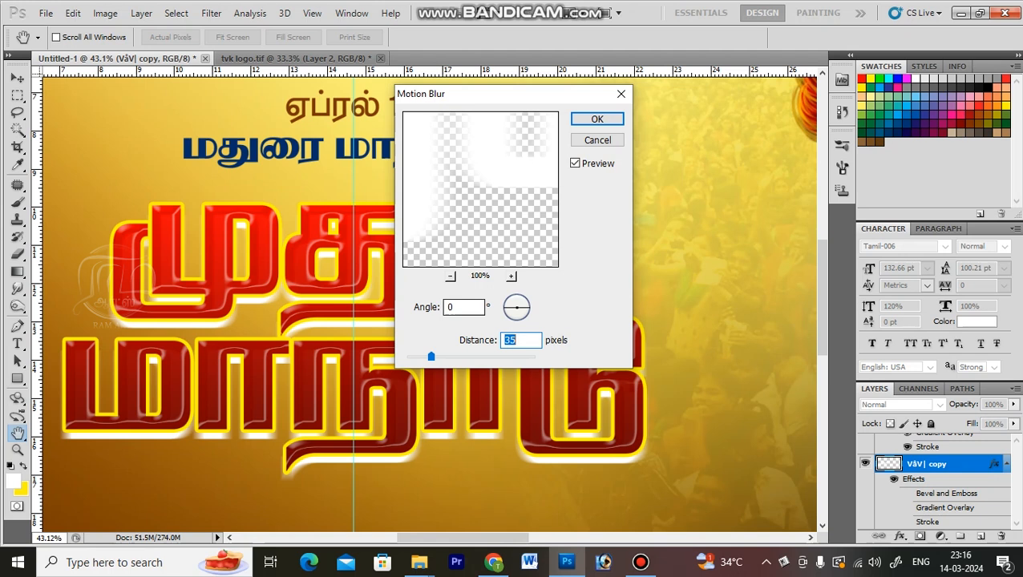
key(shift+Tab)
text(90)
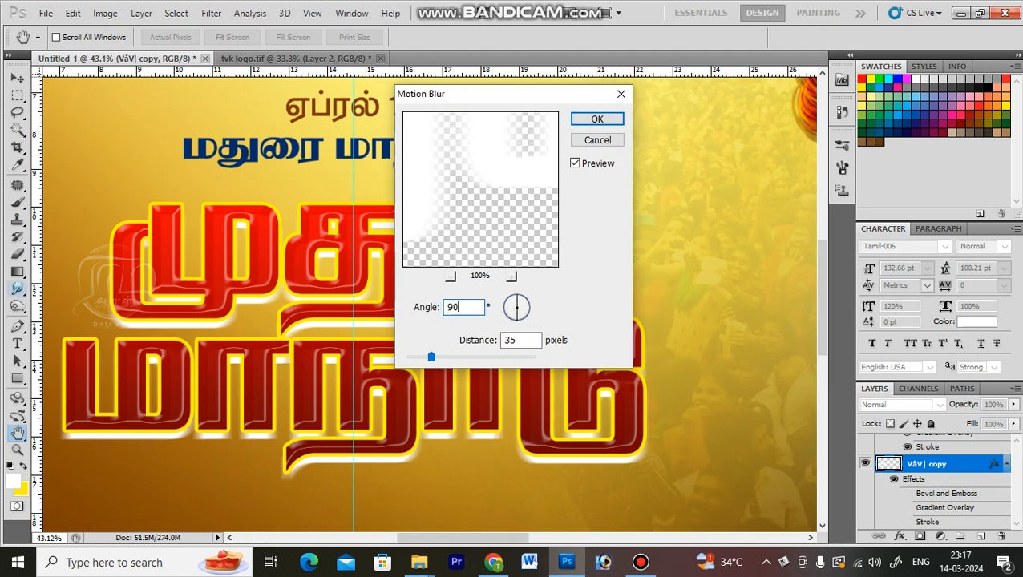
key(Return)
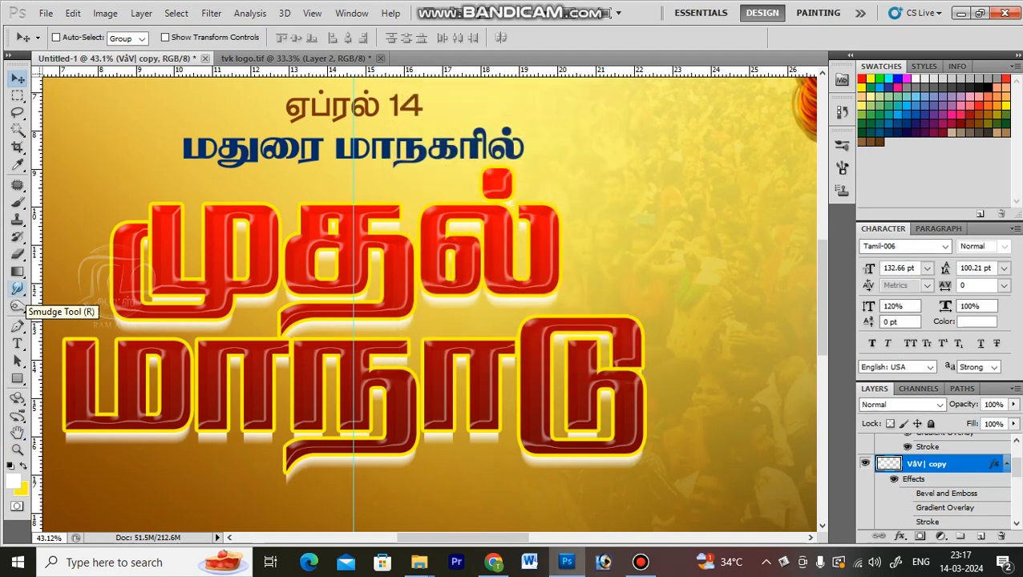
Turn on the yellow 11 px outside stroke for the blurred title copy.
key(ctrl+0)
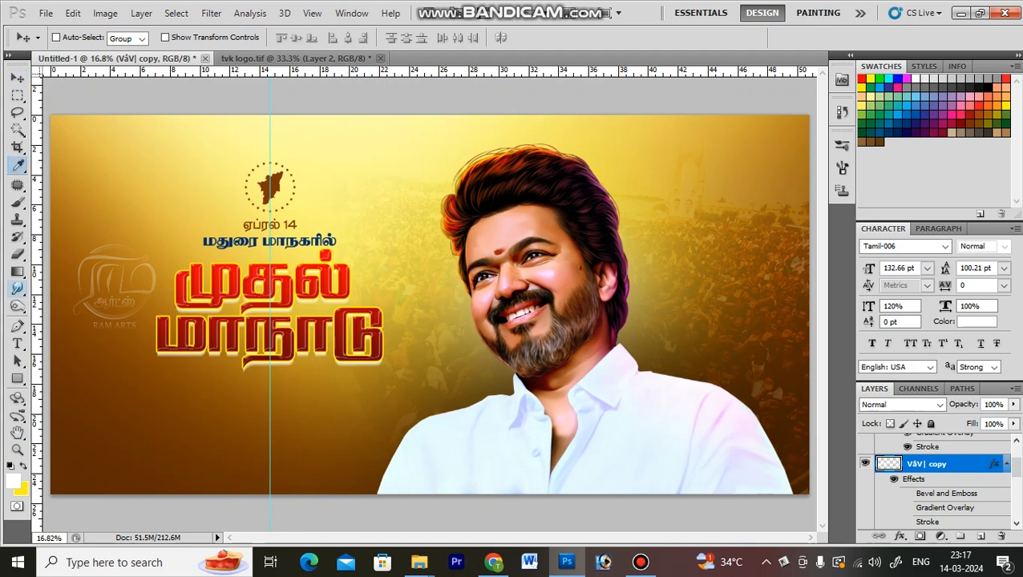
key(ctrl+l)
key(Escape)
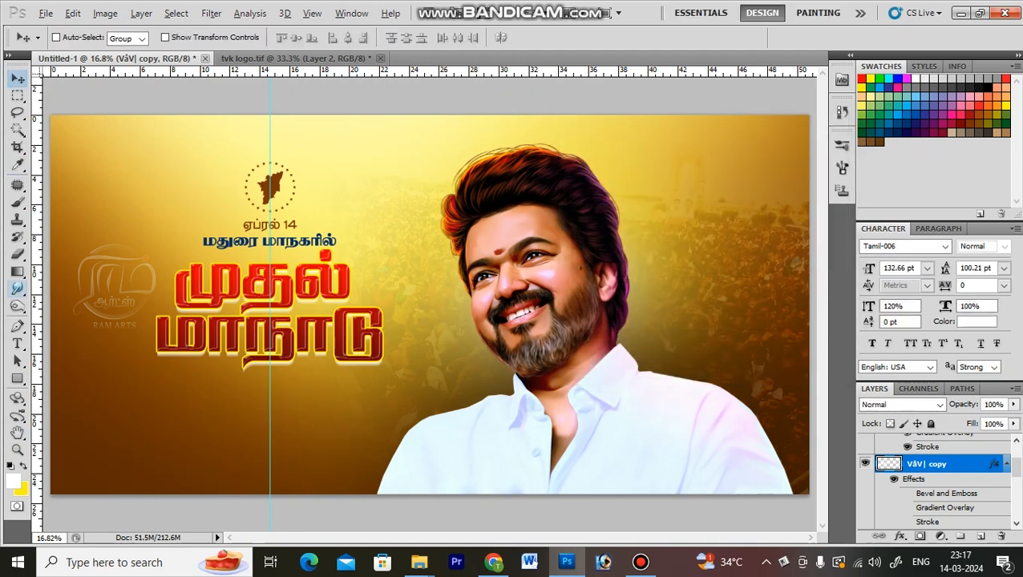
key(alt+l)
key(y)
key(r)
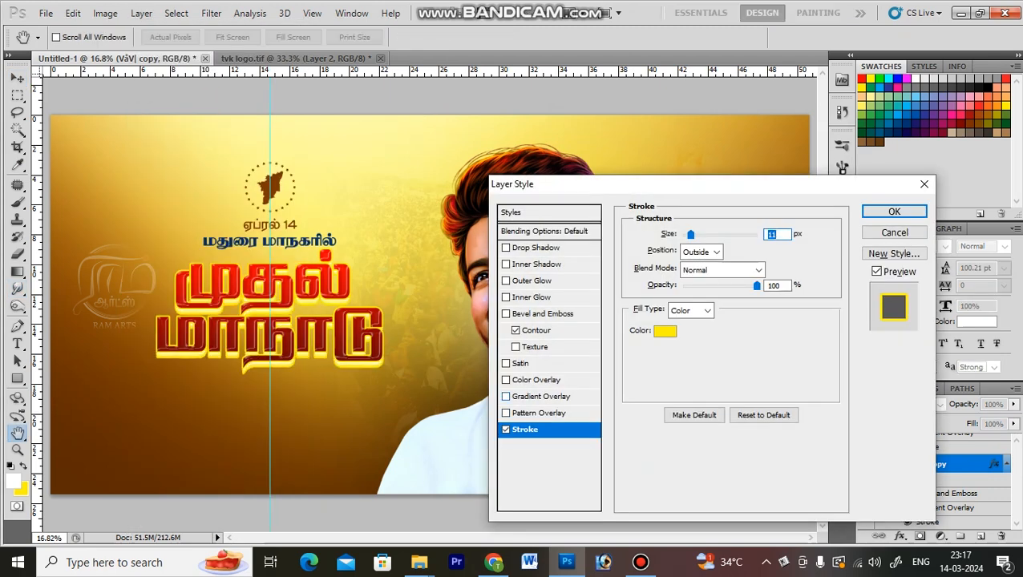
Add a yellow fff200 color overlay to the blurred title copy and apply the layer style.
click(538, 380)
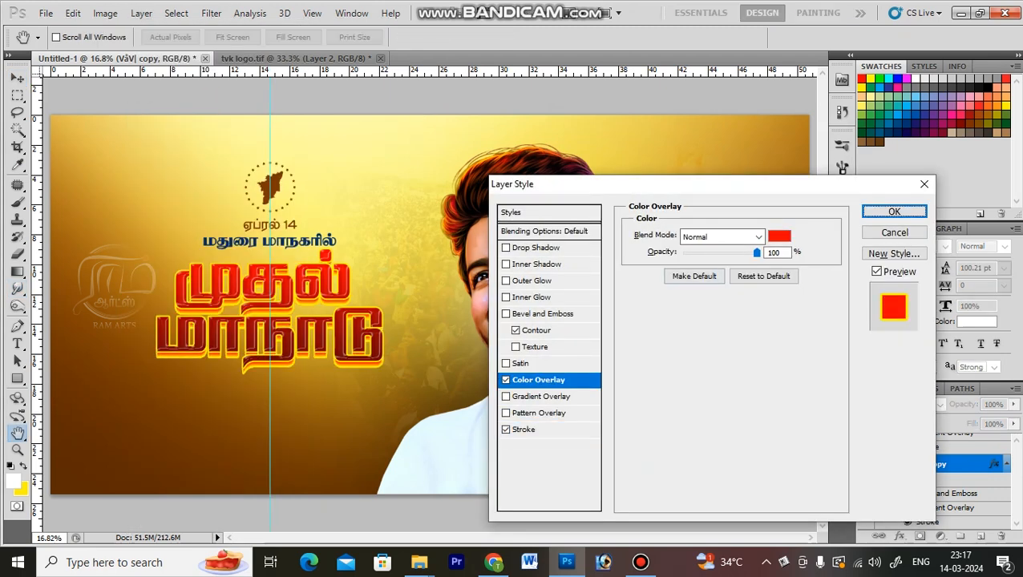
click(779, 236)
click(555, 228)
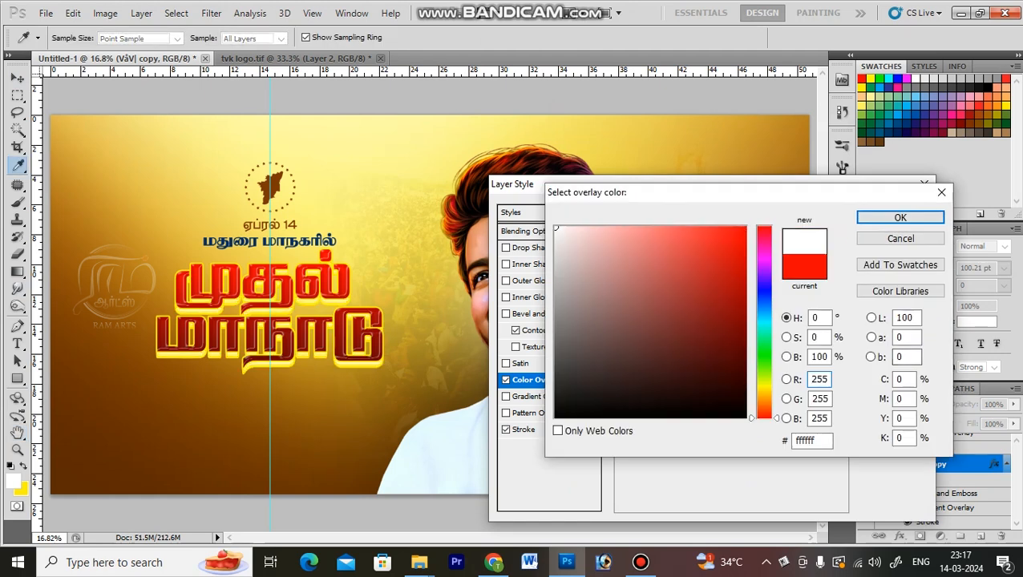
click(900, 418)
text(100)
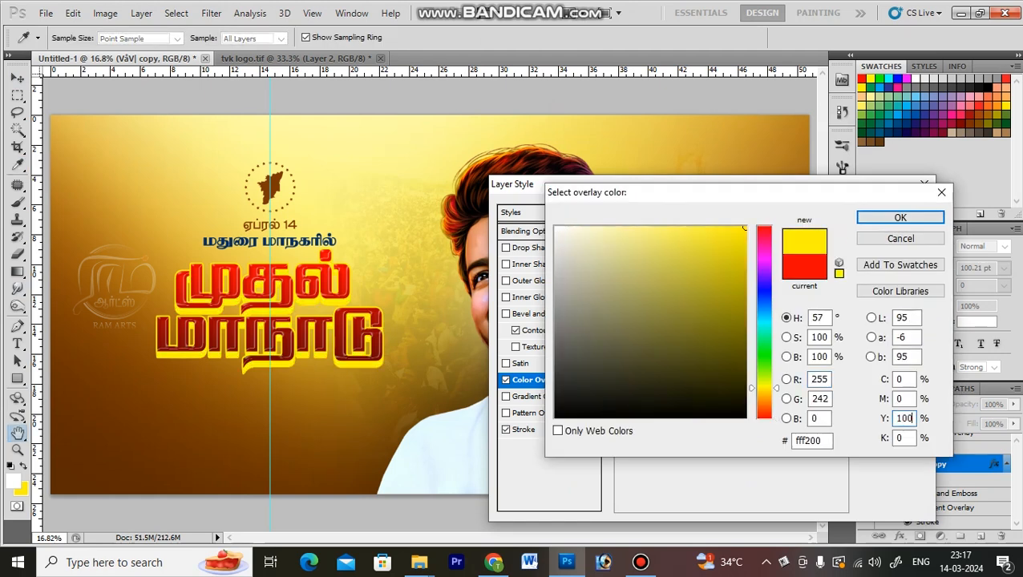
key(Return)
key(Return)
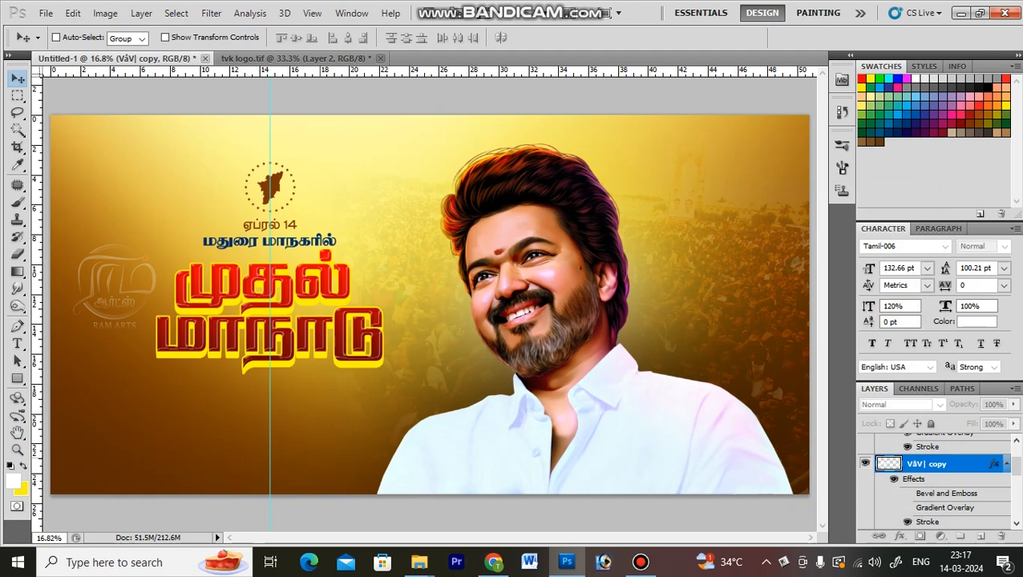
Duplicate the original title text layer and place the new copy behind the yellow blurred layer.
key(z)
drag(108, 213, 423, 410)
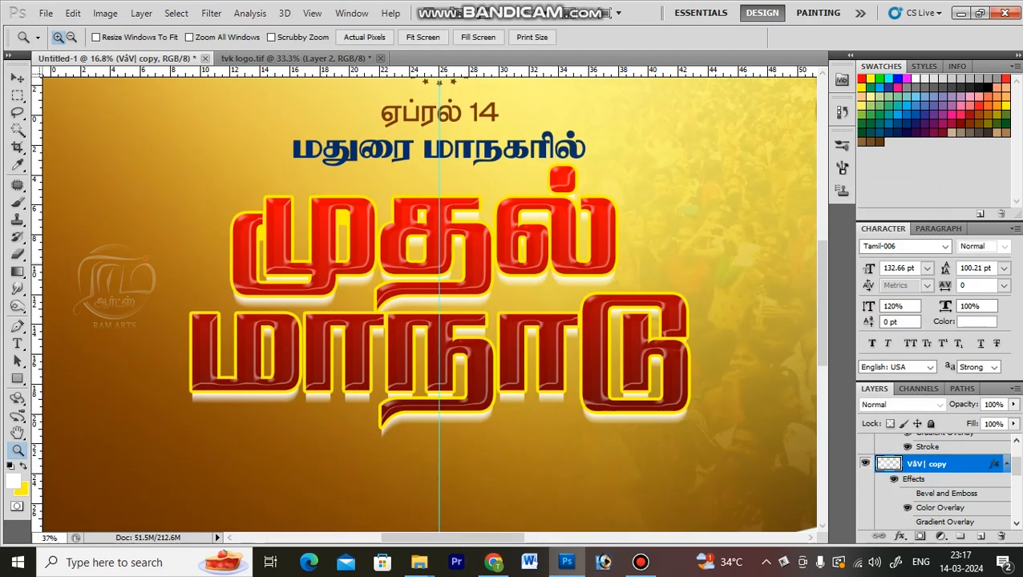
drag(173, 299, 771, 488)
drag(666, 376, 703, 469)
key(v)
right_click(488, 357)
click(517, 367)
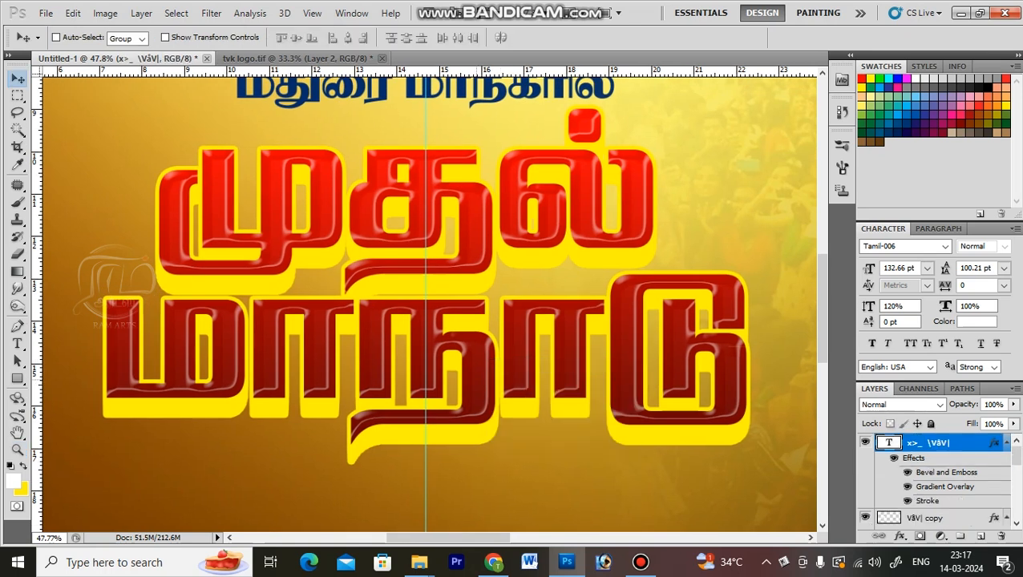
drag(517, 366, 531, 344)
key(ctrl+z)
key(ctrl+j)
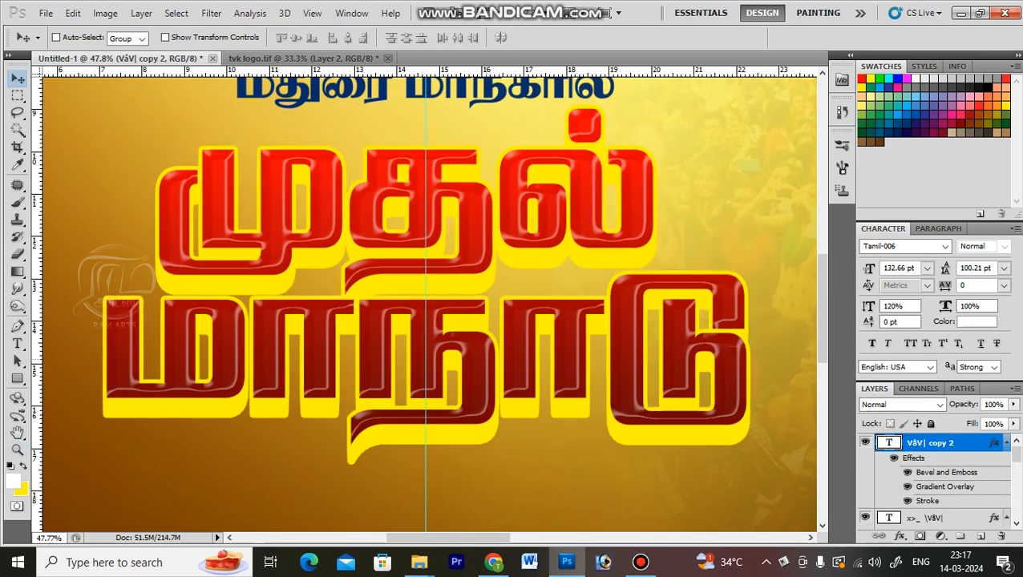
key(ctrl+bracketleft)
key(ctrl+bracketleft)
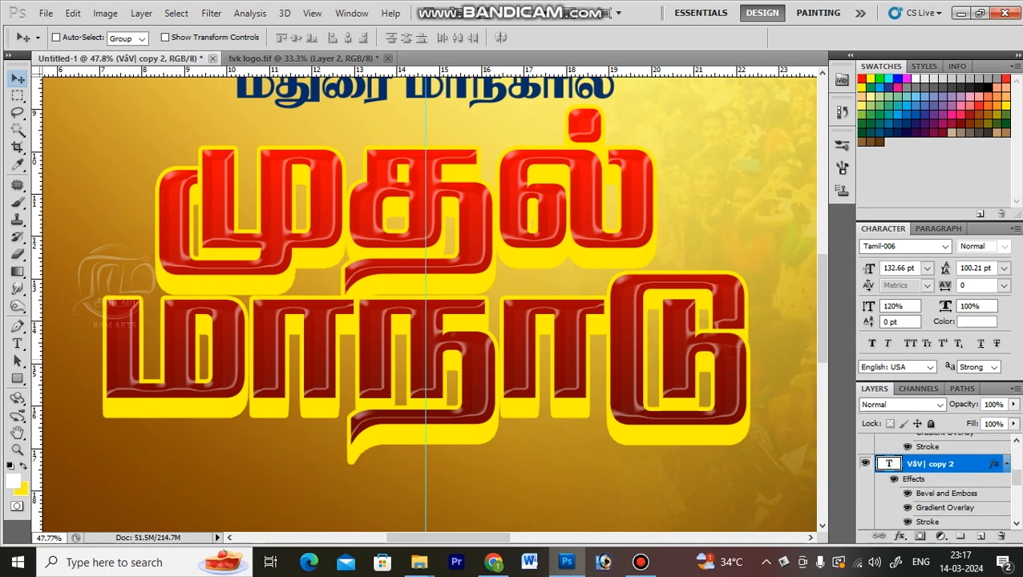
Move the second title copy 50 px downward.
key(shift+Down)
key(shift+Down)
key(shift+Down)
key(shift+Down)
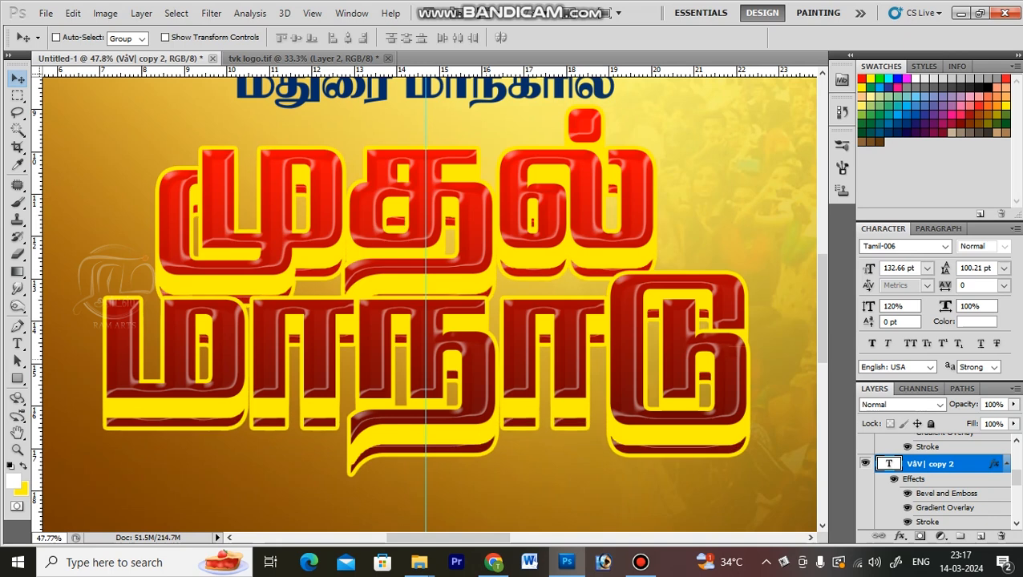
key(shift+Down)
Turn off the stroke, gradient overlay and bevel on the second title copy.
key(alt+l)
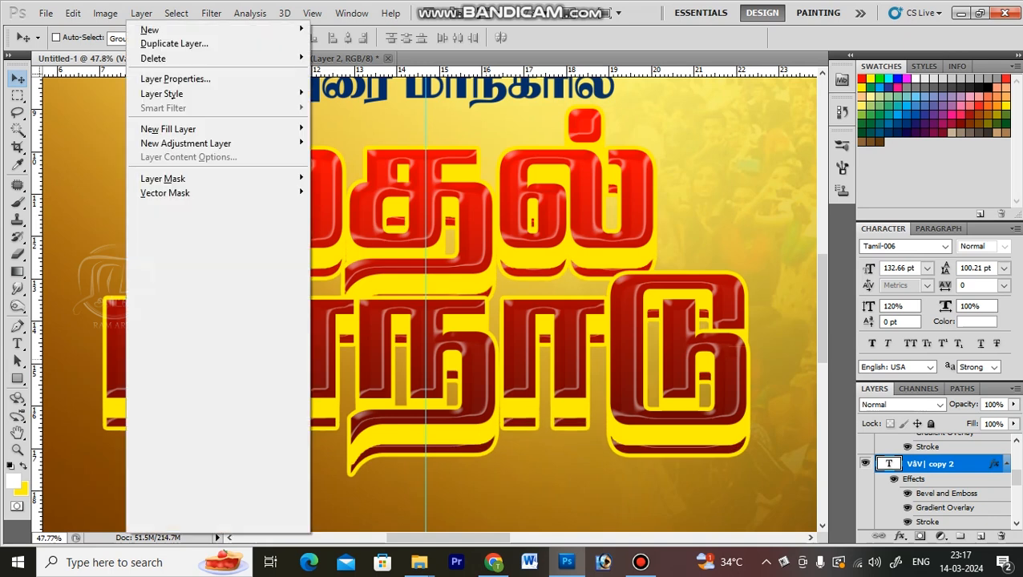
key(y)
key(Return)
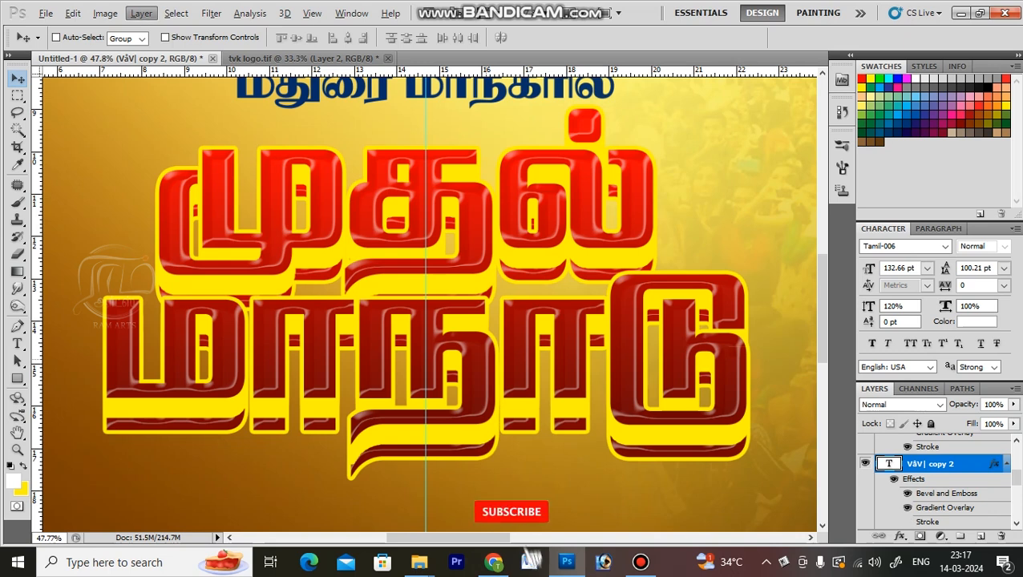
key(alt+l)
key(y)
key(b)
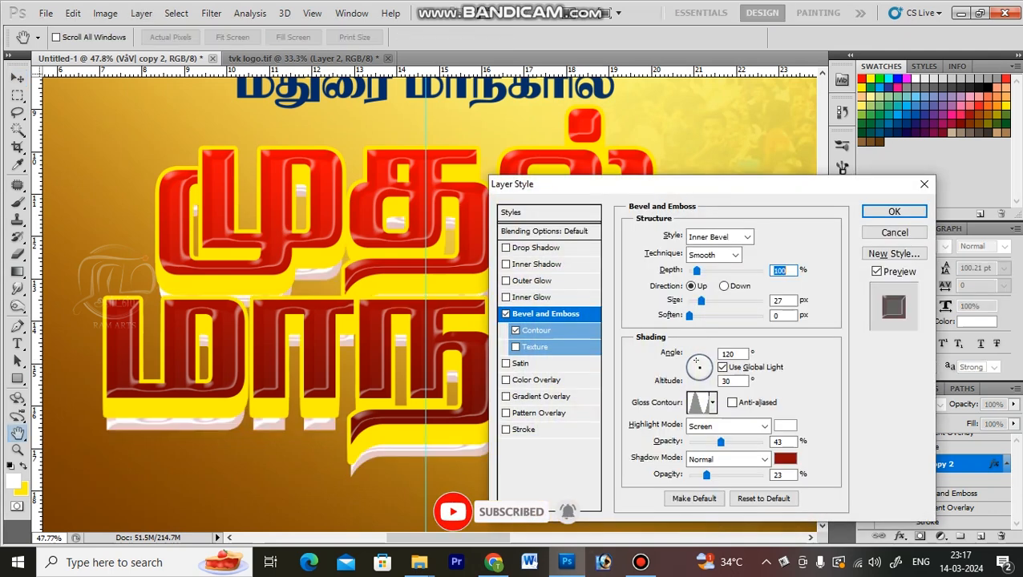
click(505, 314)
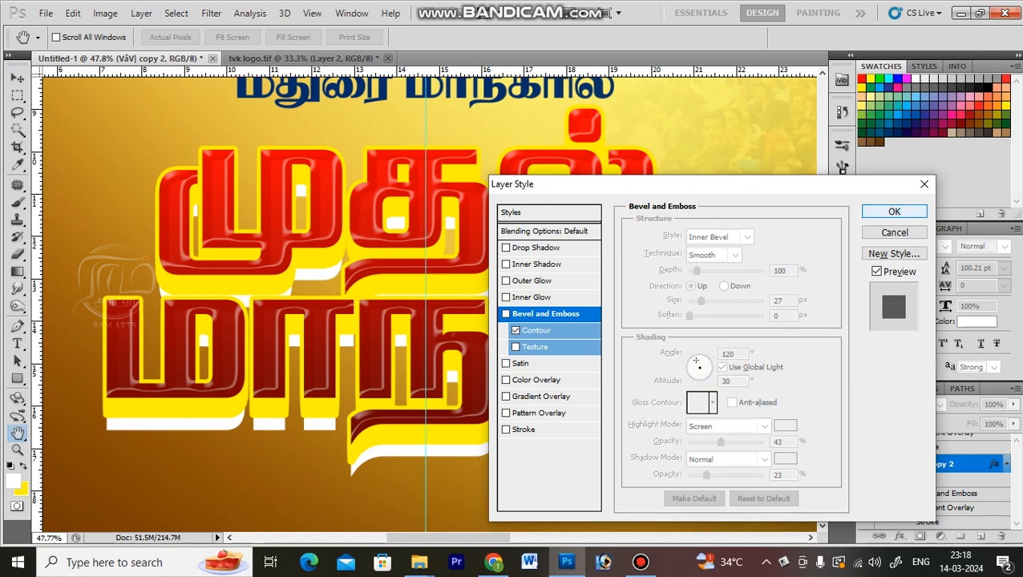
Add a black color overlay to the second title copy and apply the layer style.
click(505, 380)
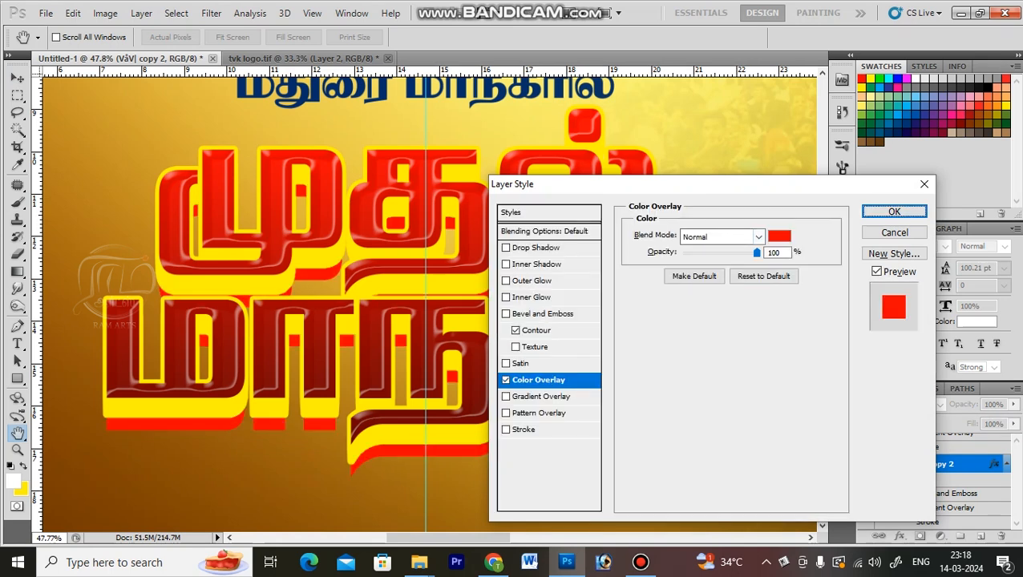
click(777, 233)
text(0)
key(Return)
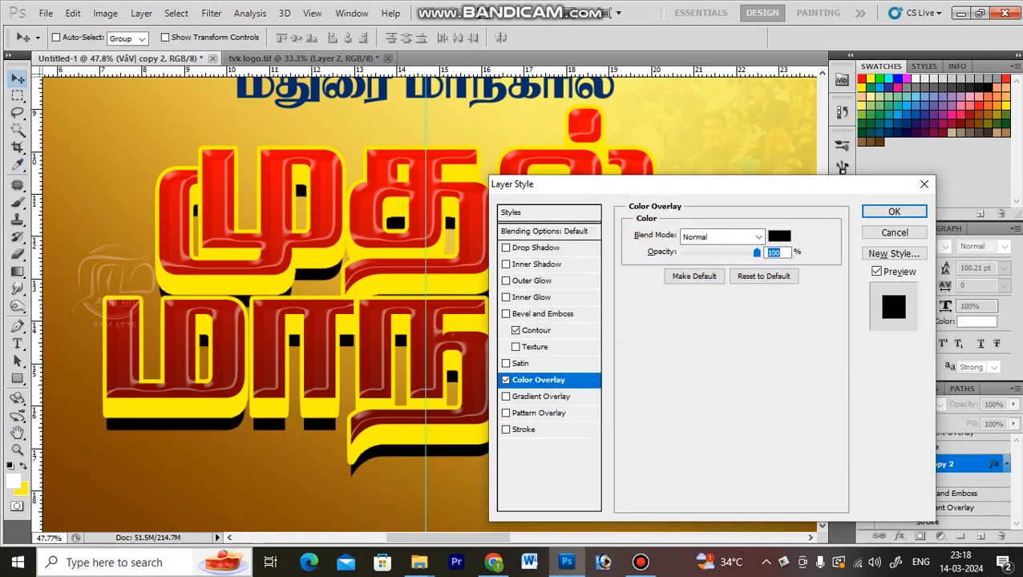
key(Return)
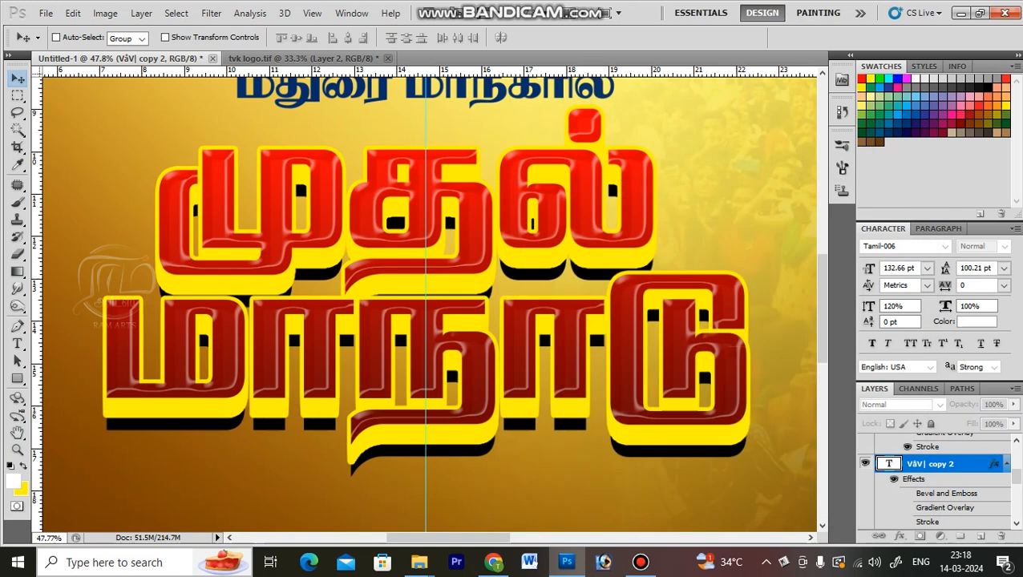
Lower the black title copy's layer opacity to 45%.
key(ctrl+minus)
key(ctrl+minus)
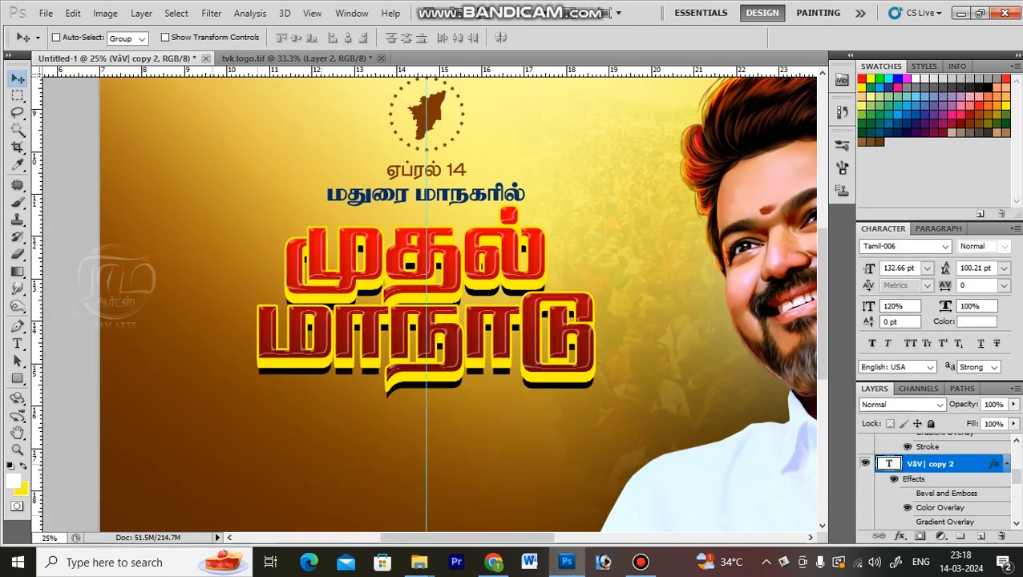
key(ctrl+minus)
key(ctrl+minus)
key(3)
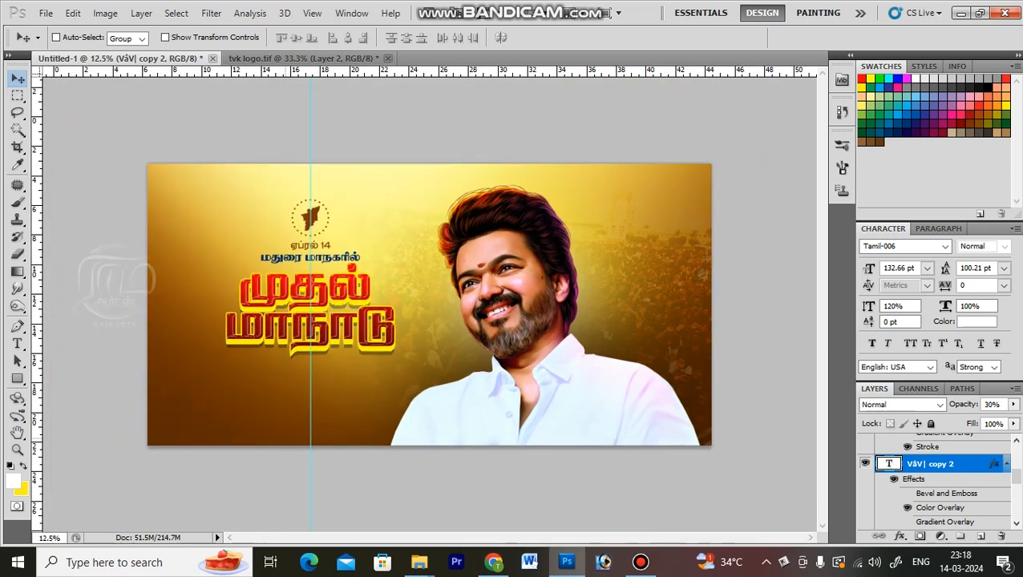
key(4)
Rasterize the black title copy and apply a Motion Blur with a 90° angle and 70 pixels distance.
key(z)
drag(210, 251, 418, 383)
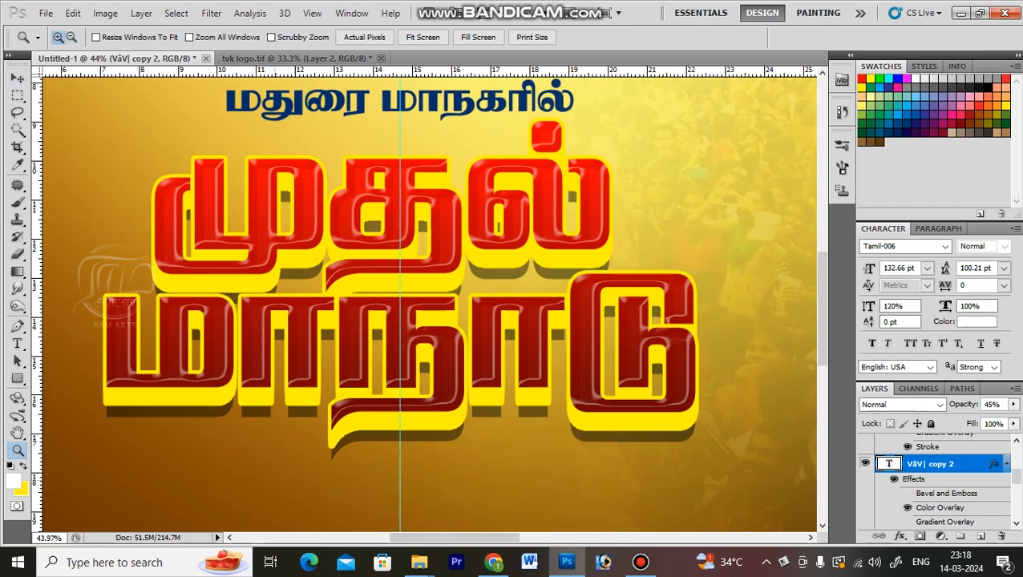
key(alt+t)
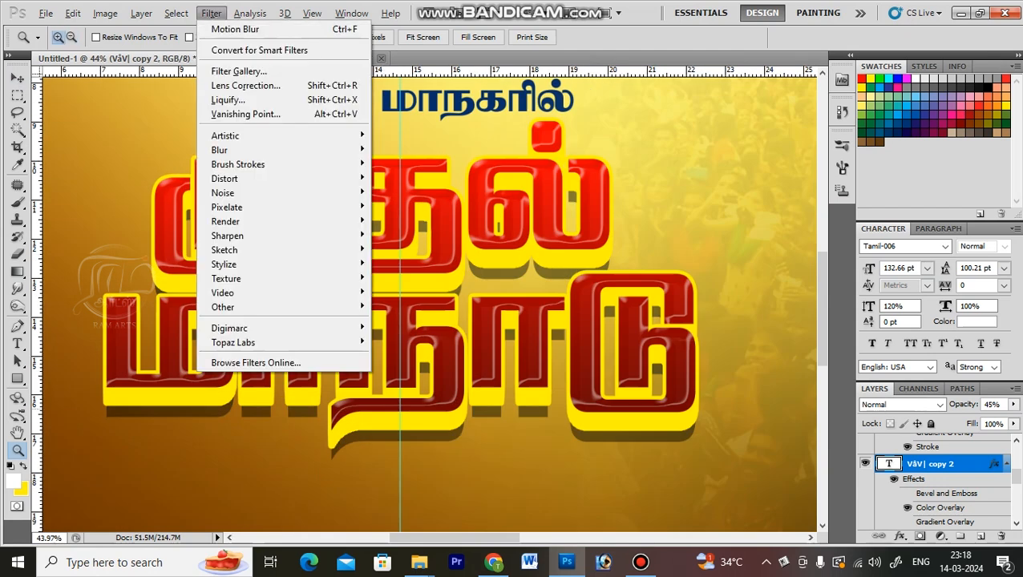
mouse_move(277, 151)
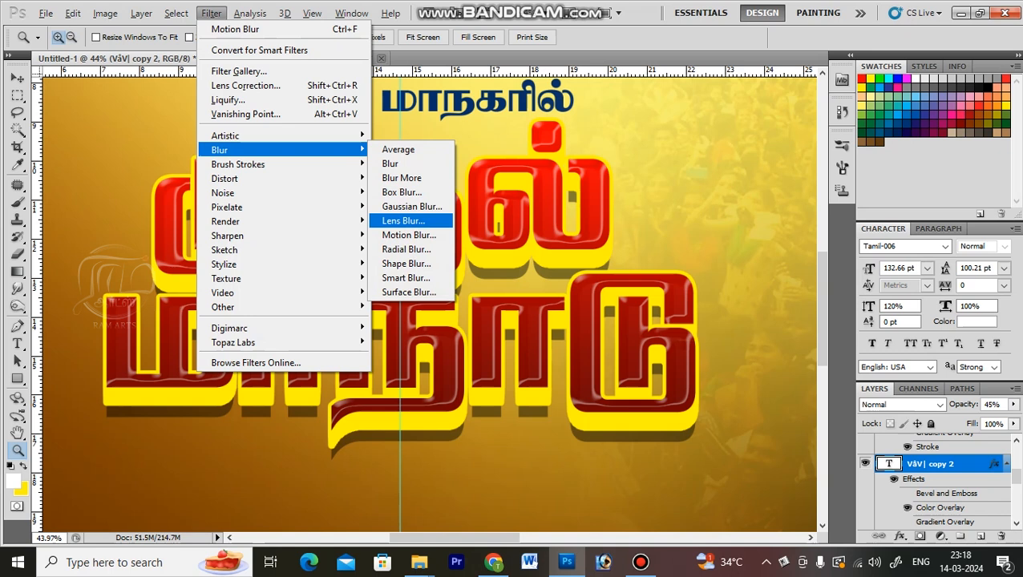
click(409, 235)
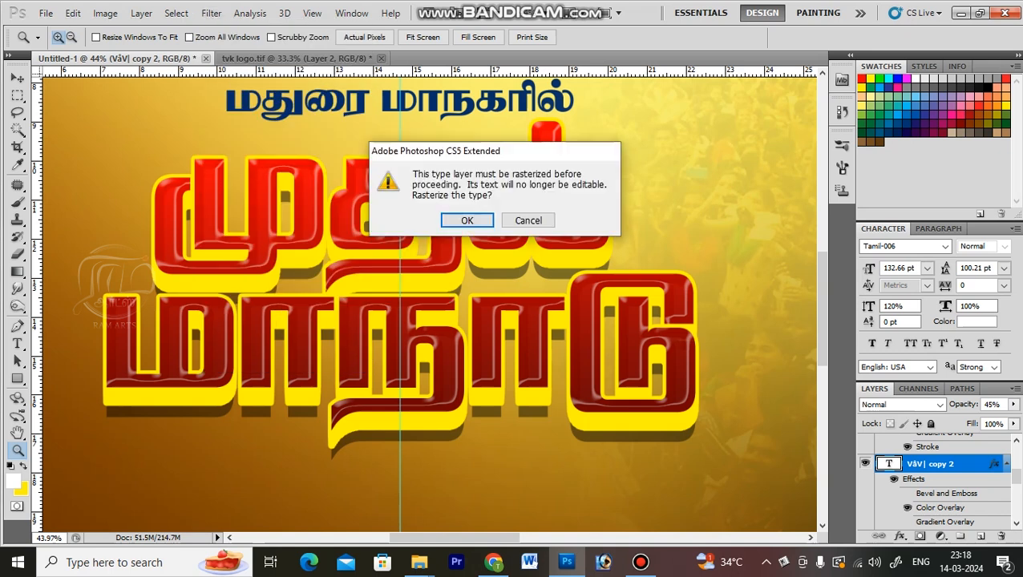
key(Return)
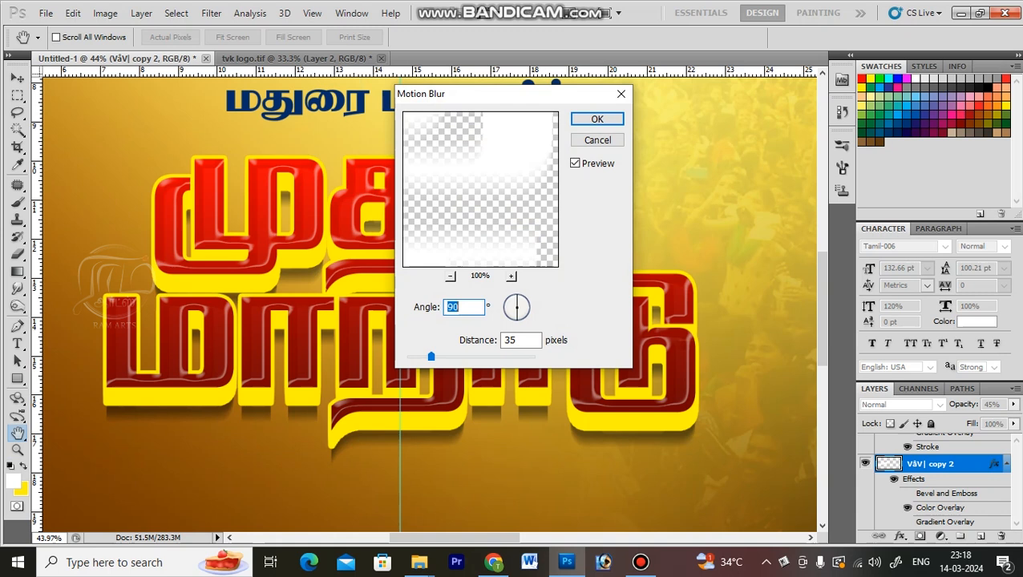
key(Tab)
text(70)
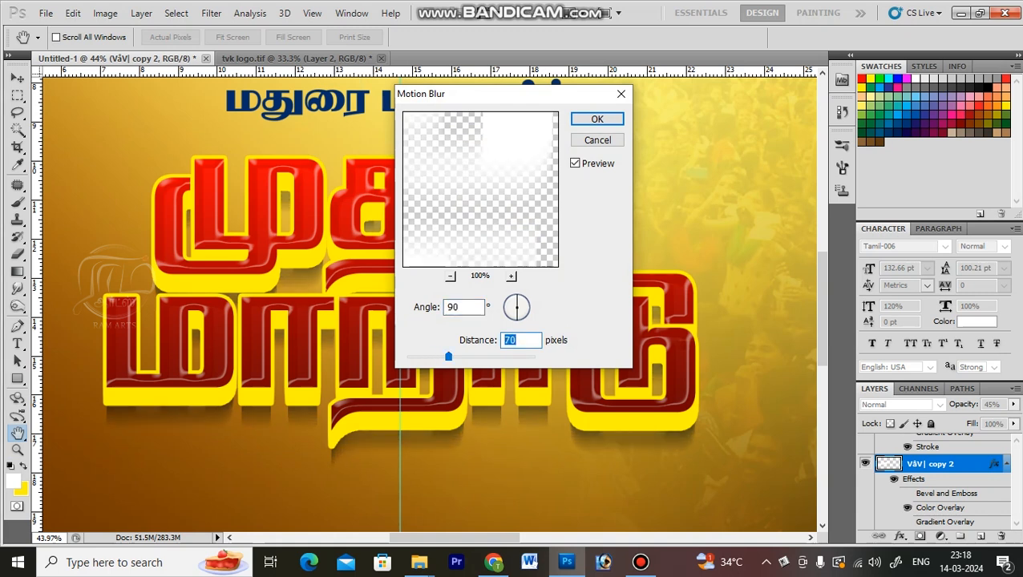
key(Return)
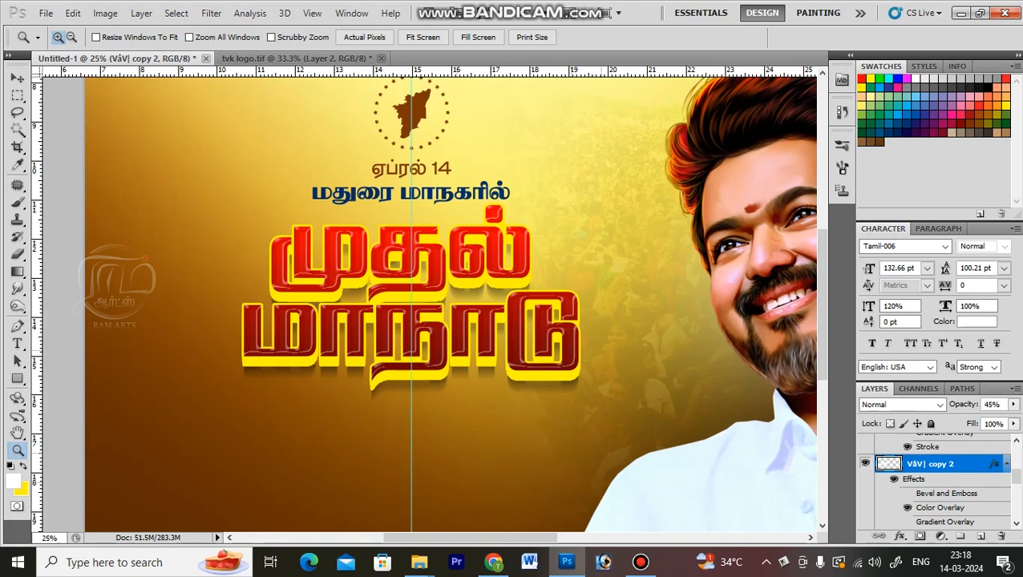
Raise the blurred black title copy's layer opacity to 60%.
key(v)
key(ctrl+0)
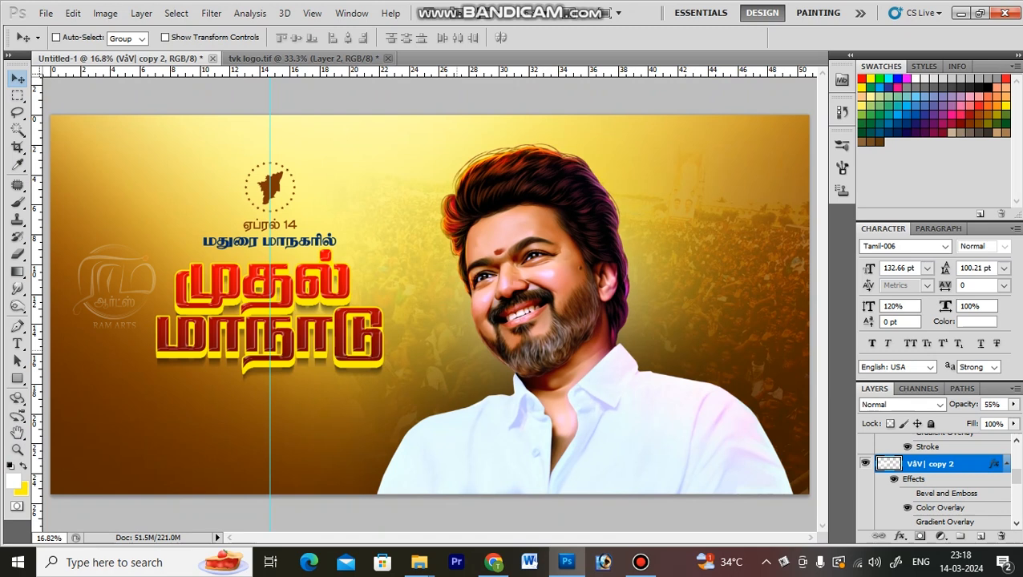
key(ctrl+space)
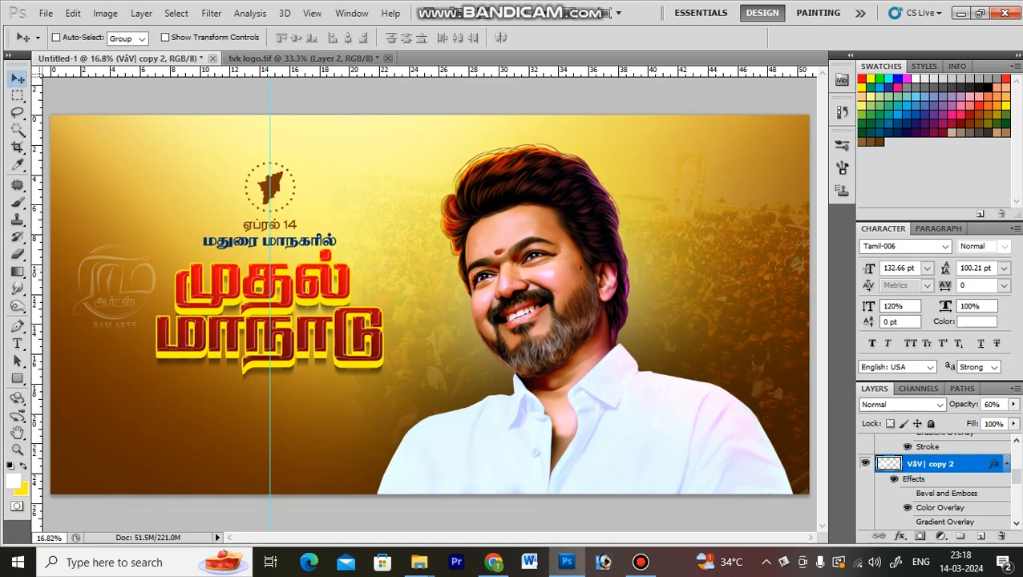
Try to select the stacked title layers on the canvas and move them together, undoing each shift.
key(ctrl+space)
drag(94, 213, 459, 408)
shift+right_click(463, 417)
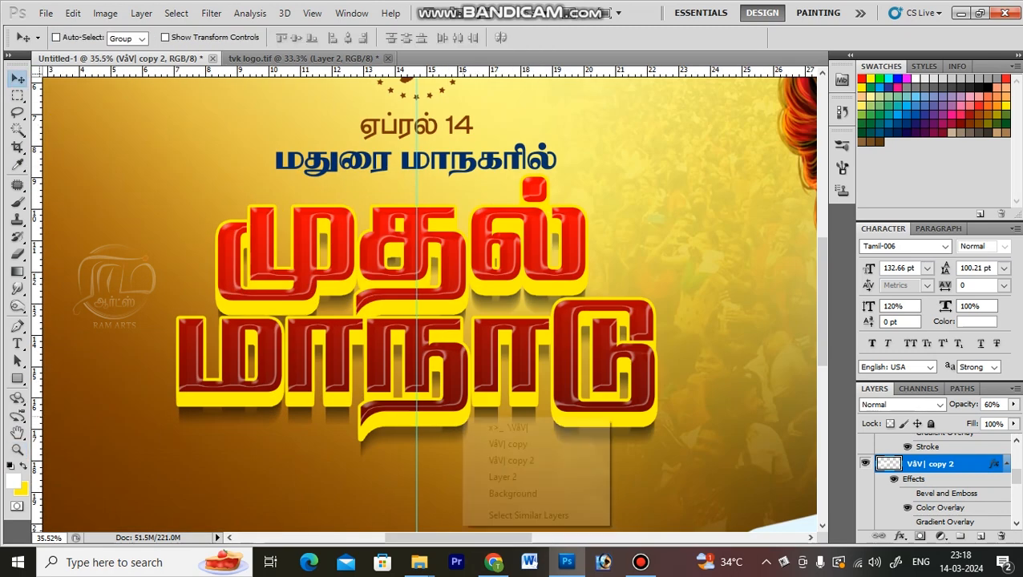
shift+click(497, 426)
shift+right_click(463, 394)
shift+click(497, 404)
drag(497, 409, 542, 443)
key(ctrl+z)
shift+right_click(453, 411)
shift+click(495, 422)
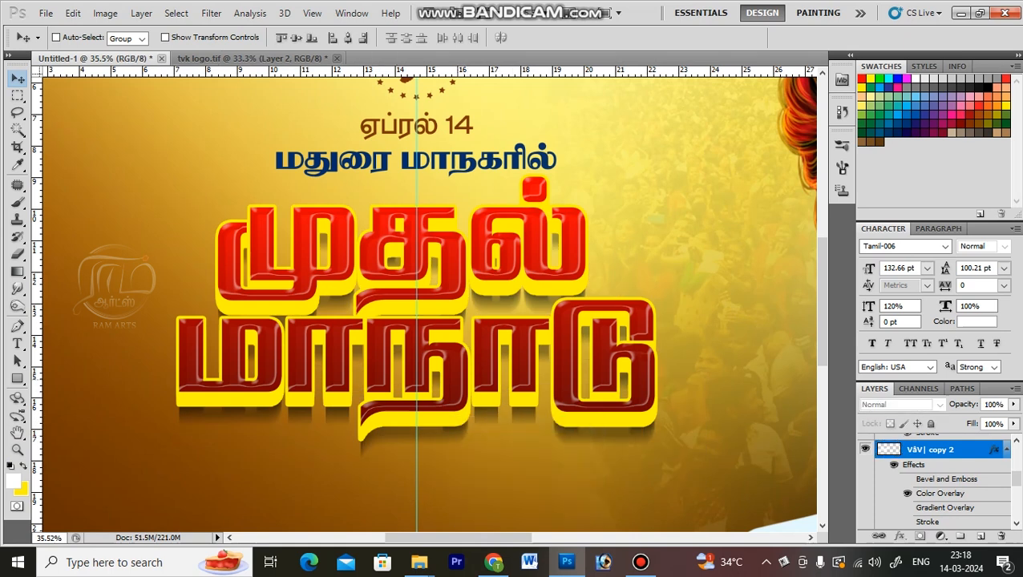
shift+right_click(454, 380)
shift+click(497, 388)
drag(497, 391, 532, 483)
key(ctrl+z)
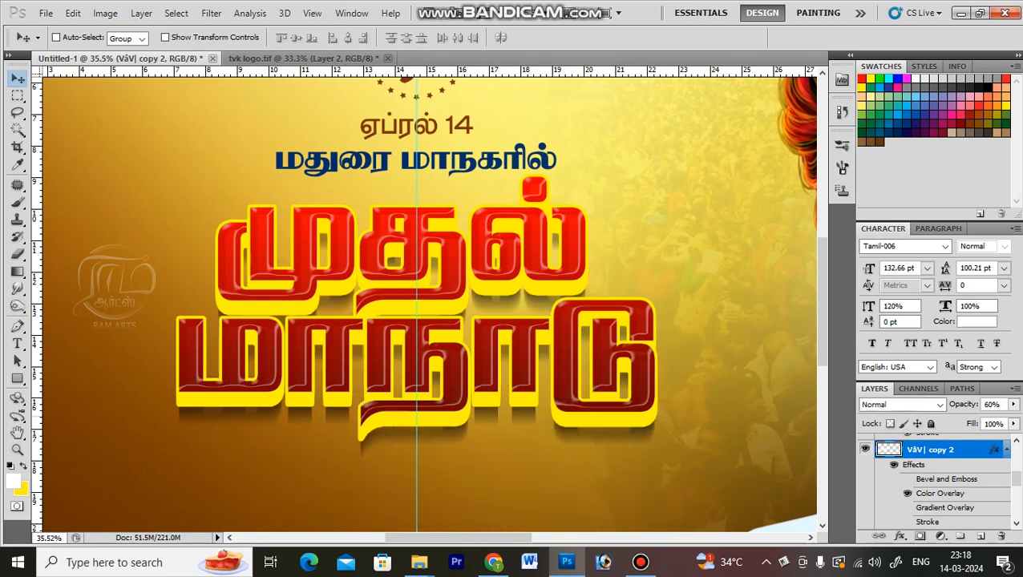
Try to move the red title together with its blurred shadow copy, and undo the move.
scroll(935, 483, down, 4)
scroll(935, 482, up, 2)
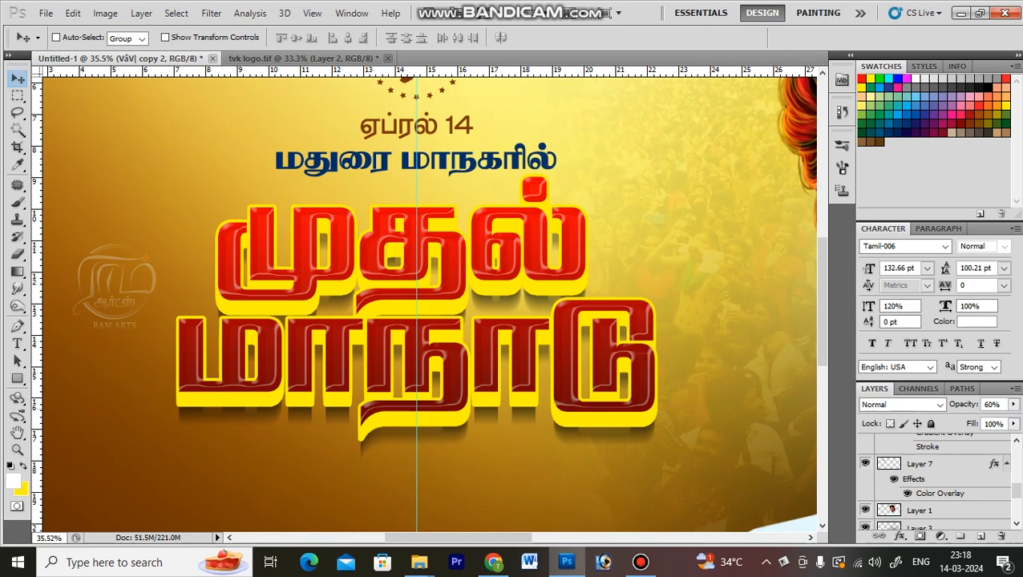
shift+right_click(456, 394)
shift+click(472, 404)
drag(469, 404, 446, 369)
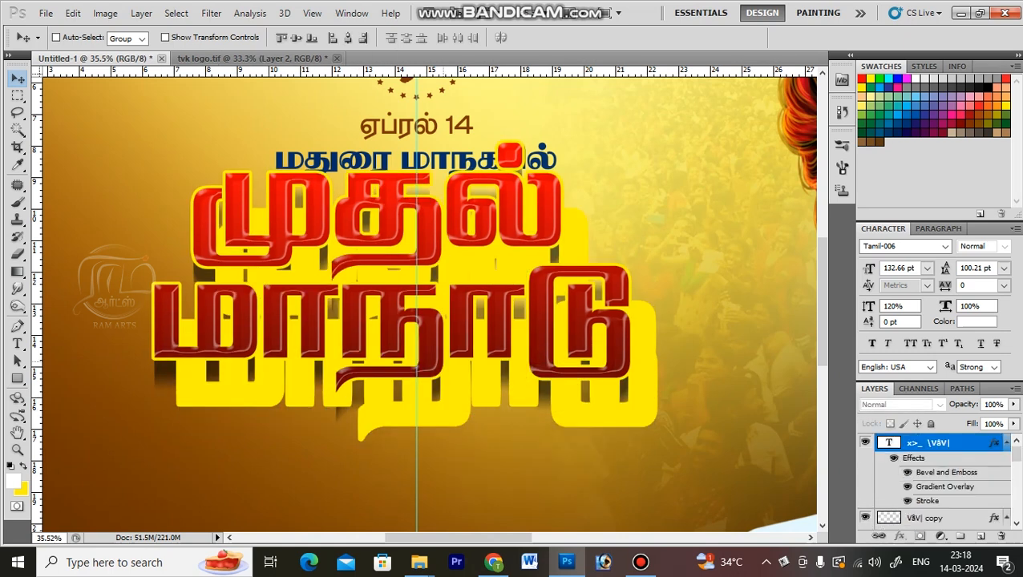
key(ctrl+z)
Add the yellow copy to the title selection, try moving all the title layers together, and undo the moves.
shift+right_click(458, 378)
shift+click(474, 404)
drag(474, 404, 426, 354)
key(ctrl+z)
key(ctrl+minus)
key(ctrl+minus)
key(ctrl+minus)
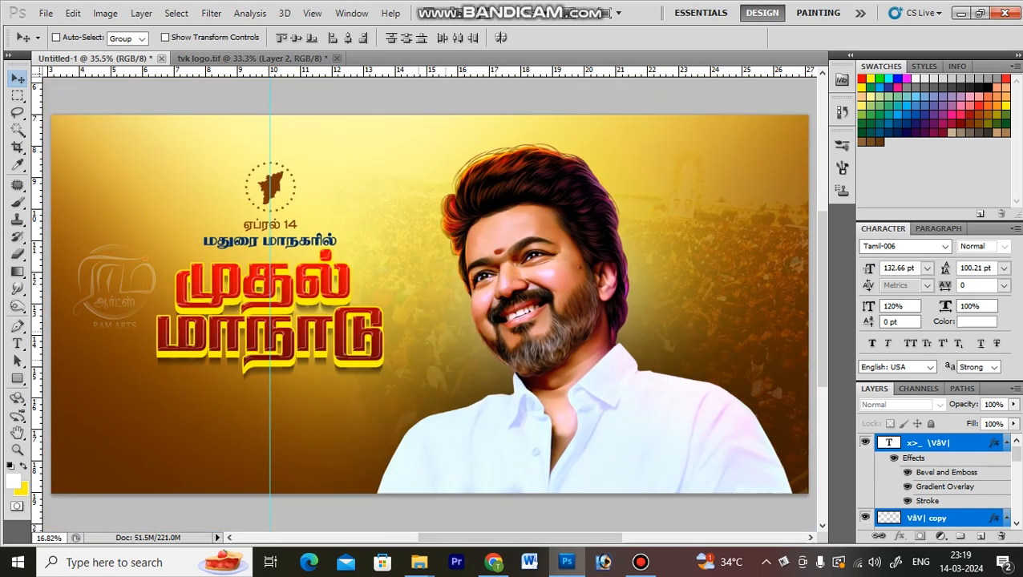
mouse_move(277, 321)
mouse_down()
mouse_move(302, 343)
mouse_move(284, 332)
mouse_up()
key(ctrl+z)
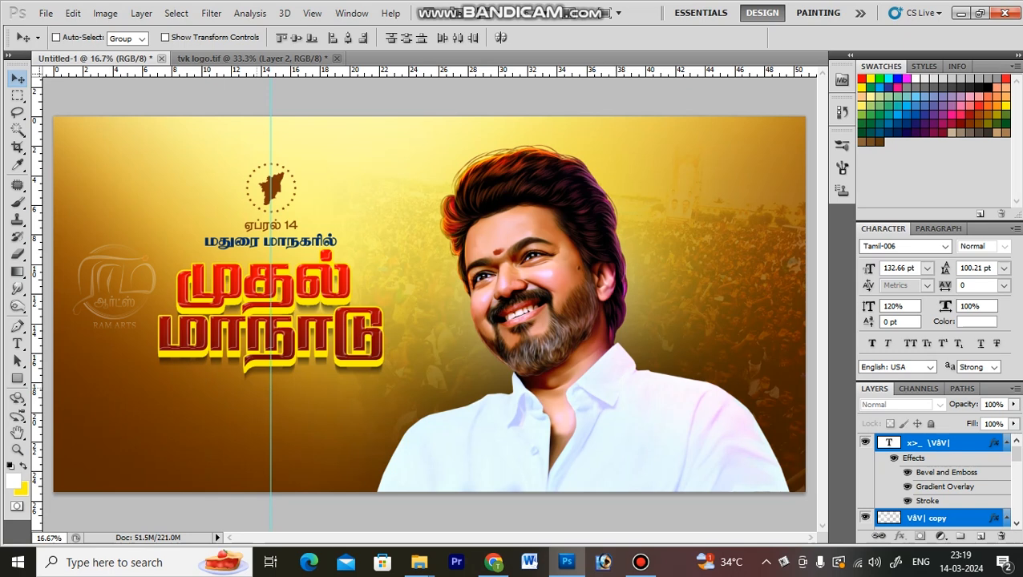
Add centered white text below the title reading "மாநாட்டிற்கு வருகை தரும்" and, on a second line, "அனைத்து சகோதரர்ள் மற்றும்சகோதரிகளை வருக வருக என வரவேற்றோம்".
key(z)
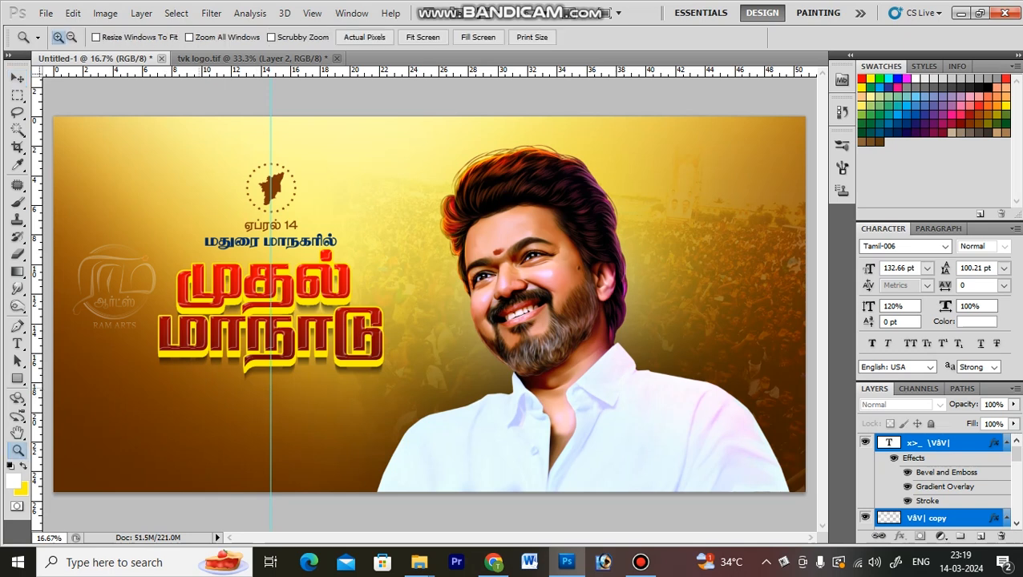
drag(143, 207, 469, 490)
key(t)
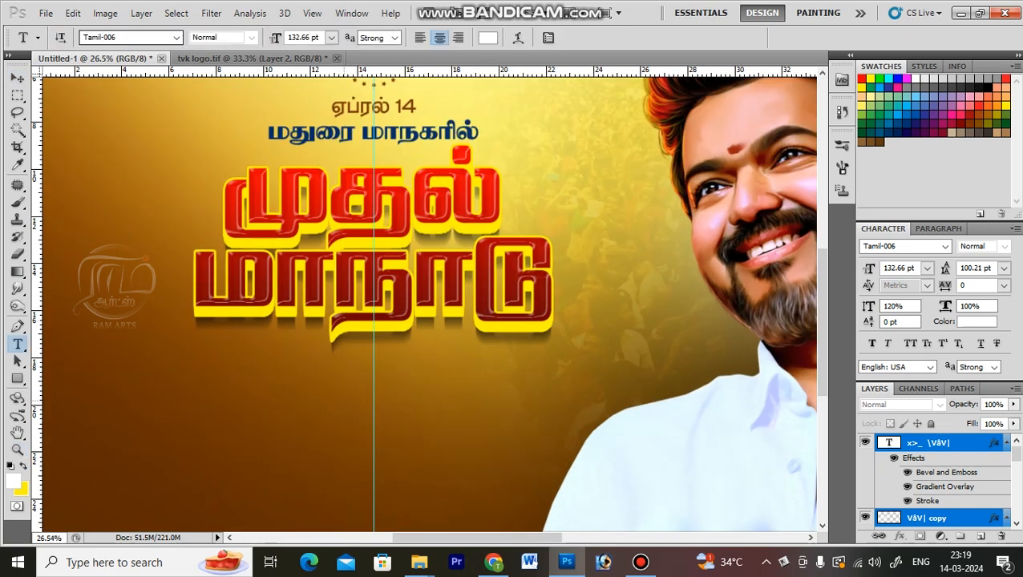
click(303, 384)
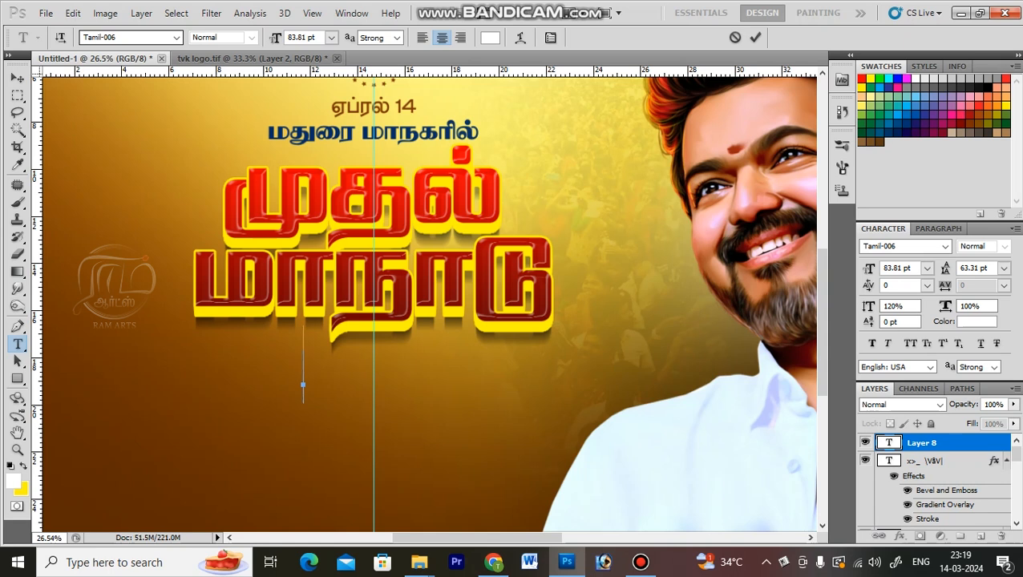
key(alt+1)
text(ம)
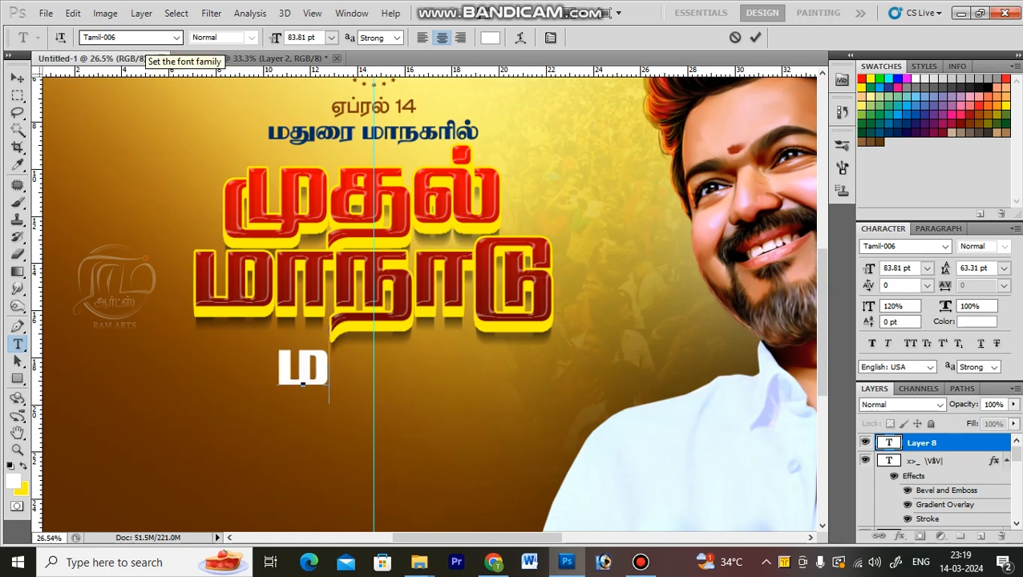
text(ாநாட்டிற்கு வருகை தரும்)
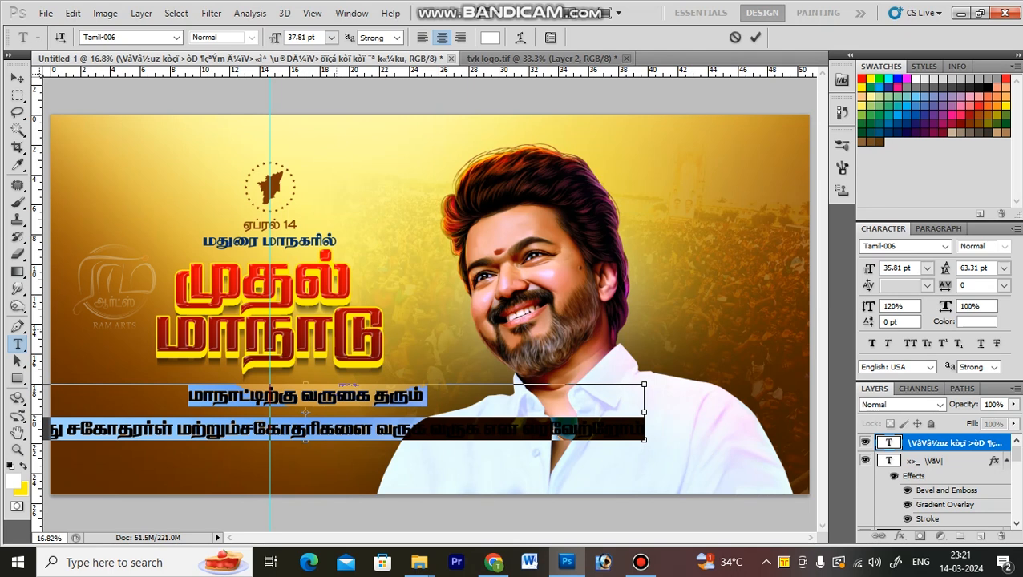
Reduce the welcome text to 19.81 pt and move it closer beneath the title, centered on the vertical guide.
key(ctrl+shift+comma)
key(ctrl+shift+comma)
key(ctrl+shift+comma)
key(ctrl+shift+comma)
key(ctrl+shift+comma)
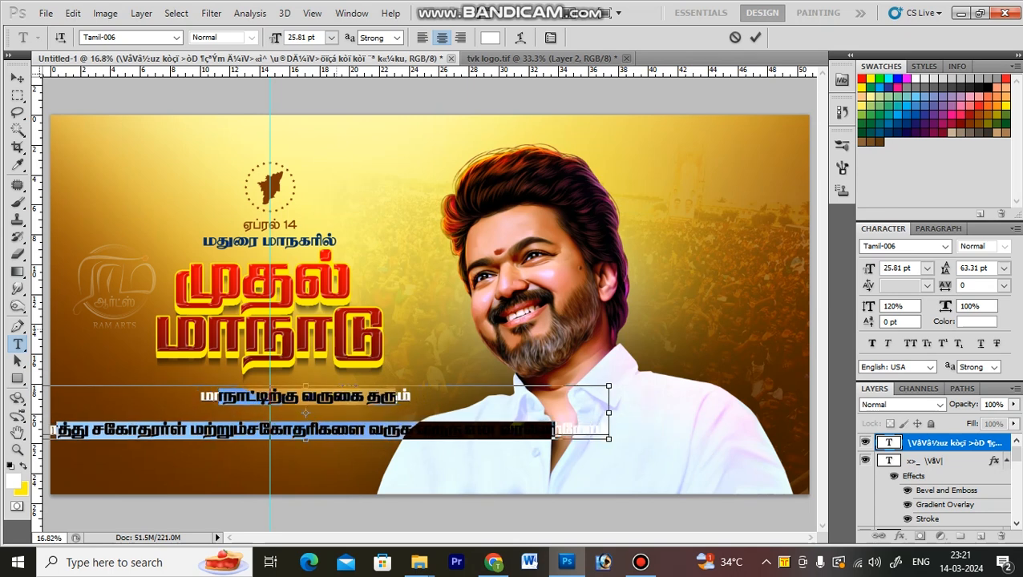
key(ctrl+shift+comma)
key(ctrl+shift+comma)
key(ctrl+shift+comma)
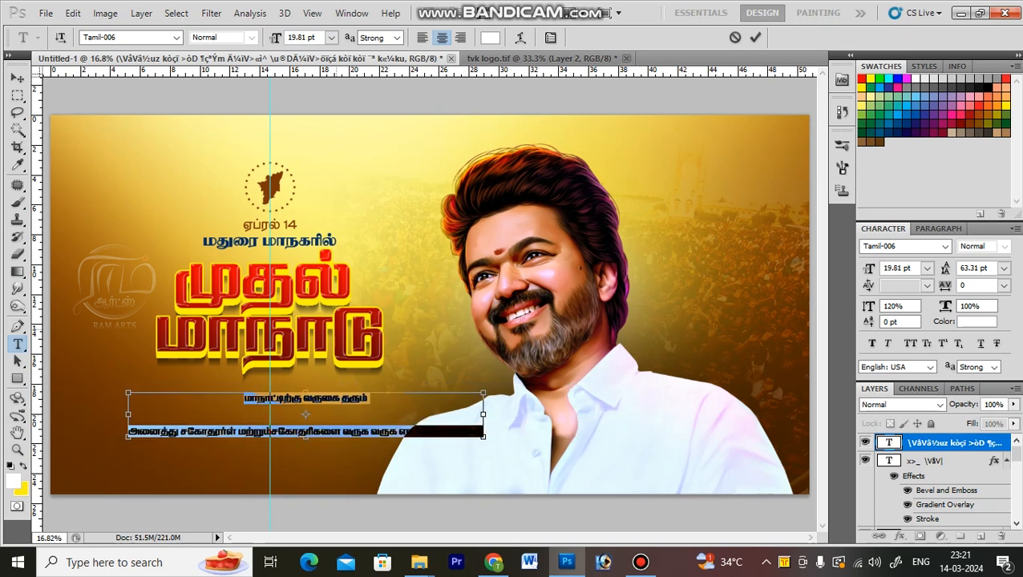
key(ctrl+Return)
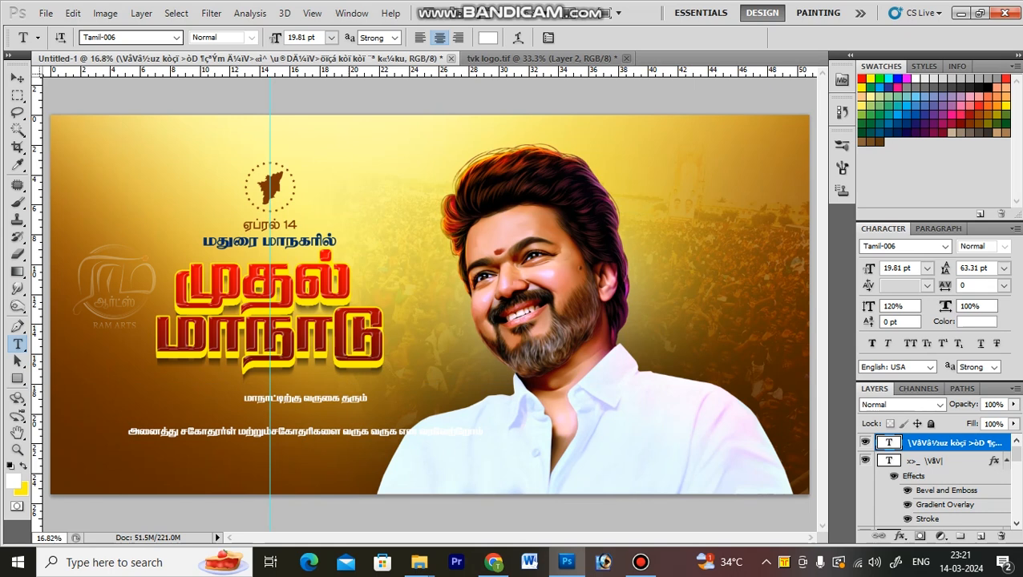
key(v)
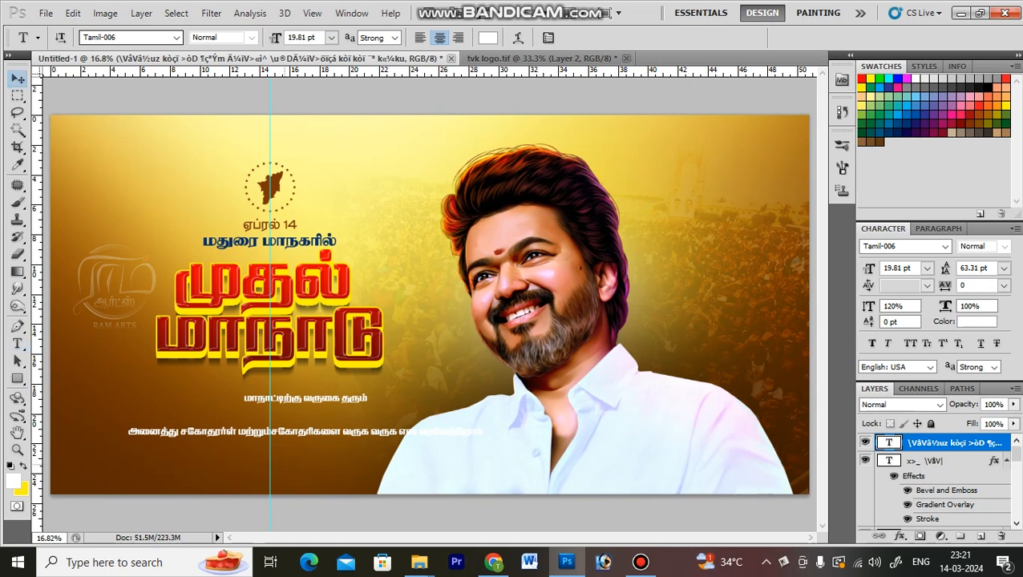
drag(302, 353, 267, 343)
Tighten the leading of the two-line welcome text to 21.31 pt.
key(z)
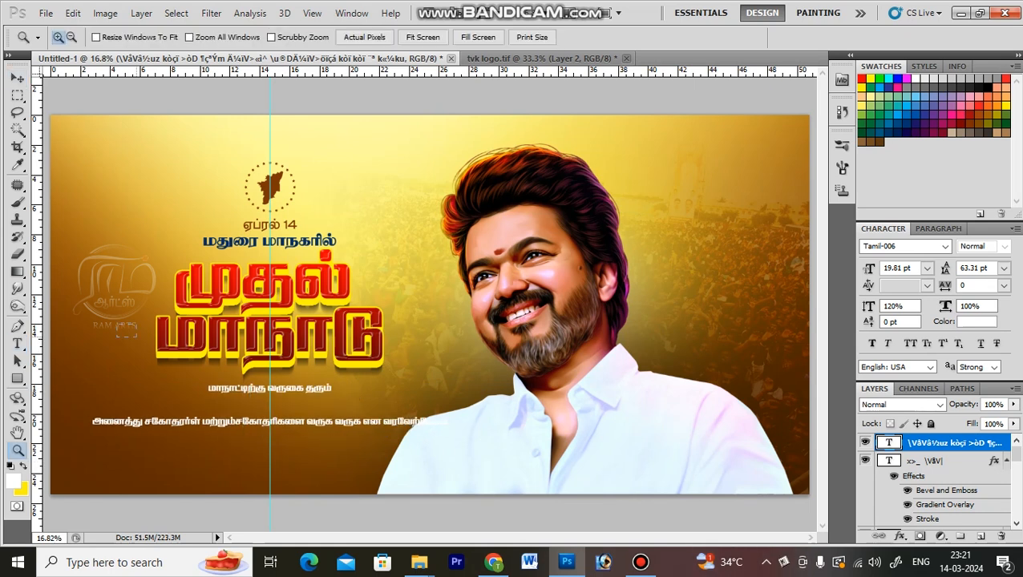
drag(117, 375, 474, 442)
key(t)
click(374, 331)
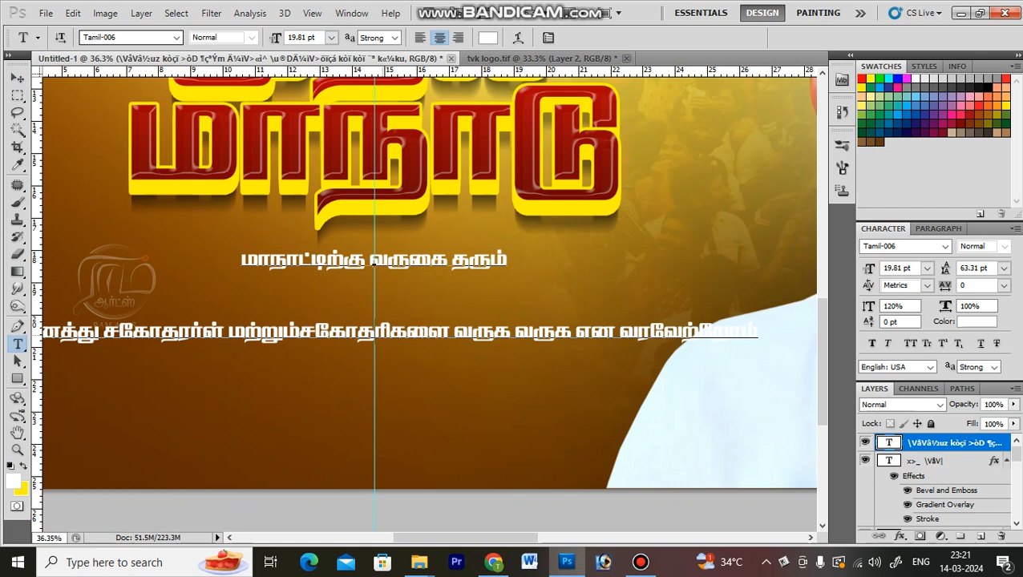
key(ctrl+a)
key(alt+Up)
key(alt+Up)
key(alt+Up)
key(alt+Up)
key(alt+Up)
key(alt+Up)
key(alt+Up)
key(alt+Up)
key(alt+Up)
key(alt+Up)
key(alt+Up)
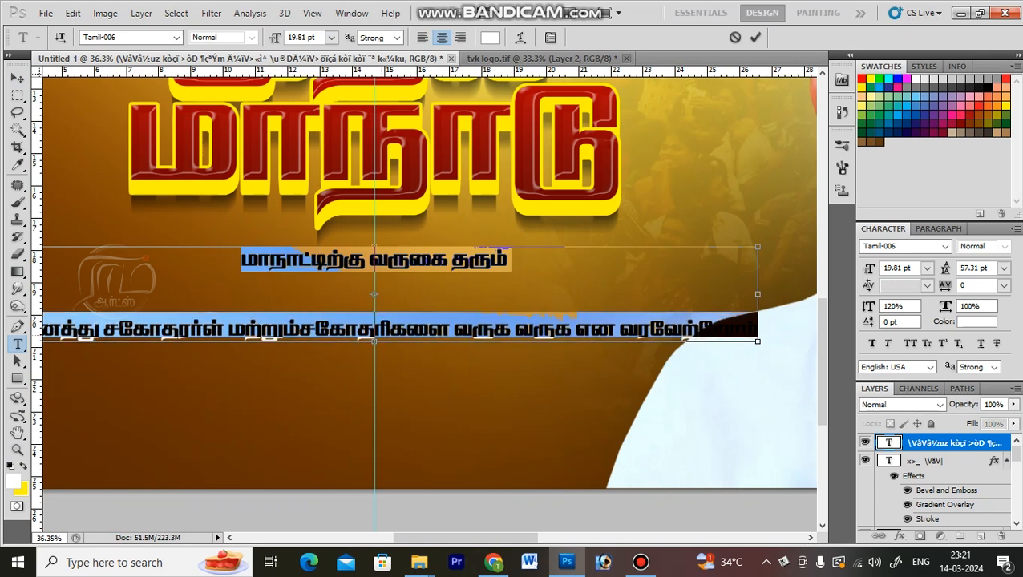
key(alt+Up)
key(alt+Up)
key(alt+Up)
key(alt+Up)
key(alt+Up)
key(alt+Up)
key(alt+Up)
key(alt+Up)
key(alt+Up)
key(alt+Up)
key(alt+Up)
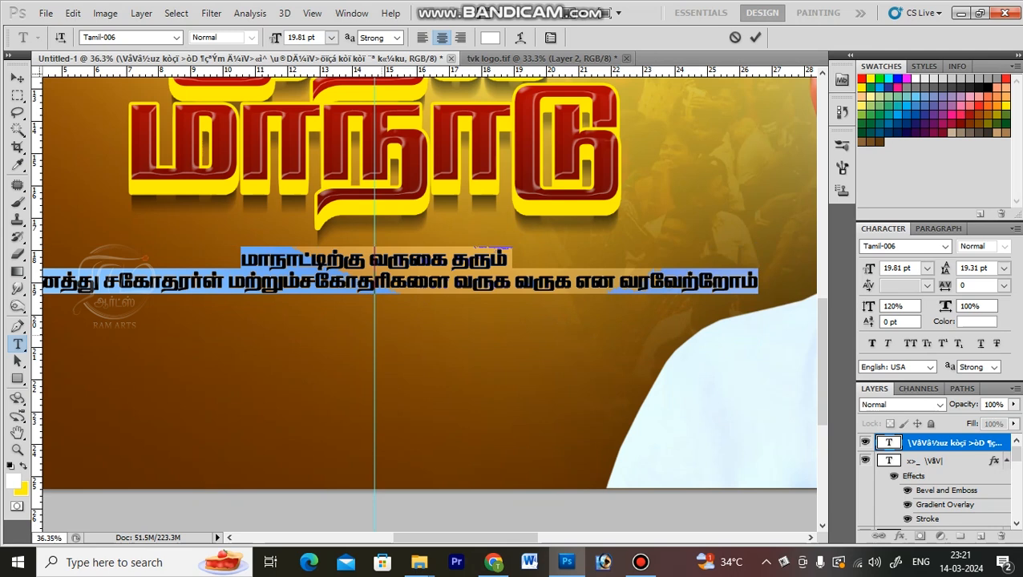
key(alt+Down)
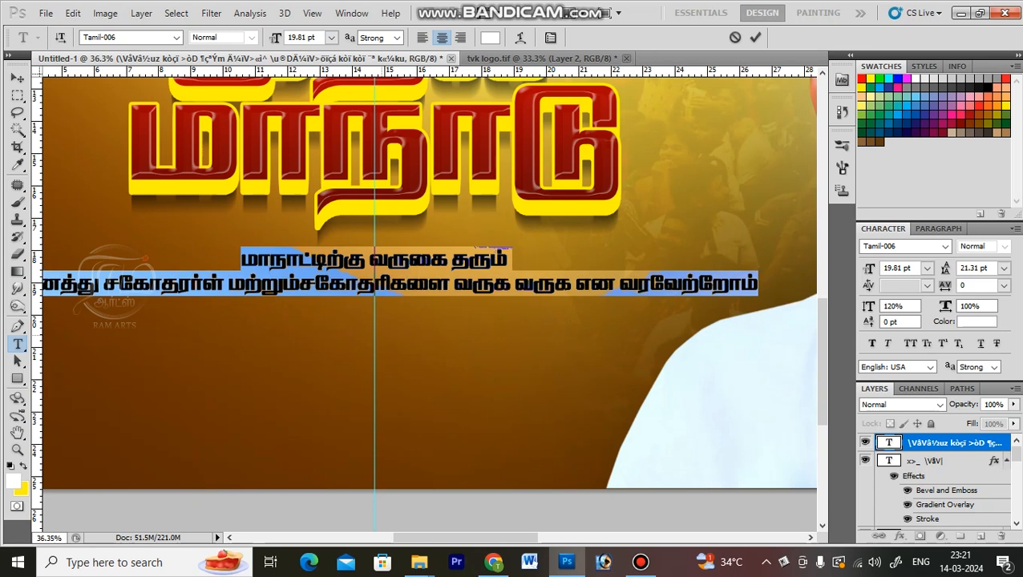
key(ctrl+minus)
key(ctrl+minus)
key(ctrl+minus)
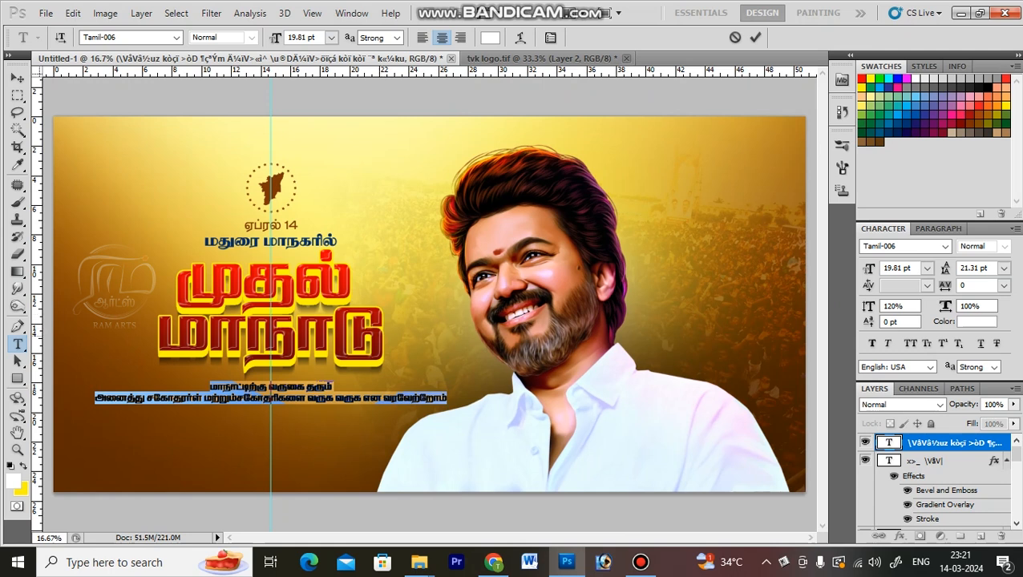
key(ctrl+Return)
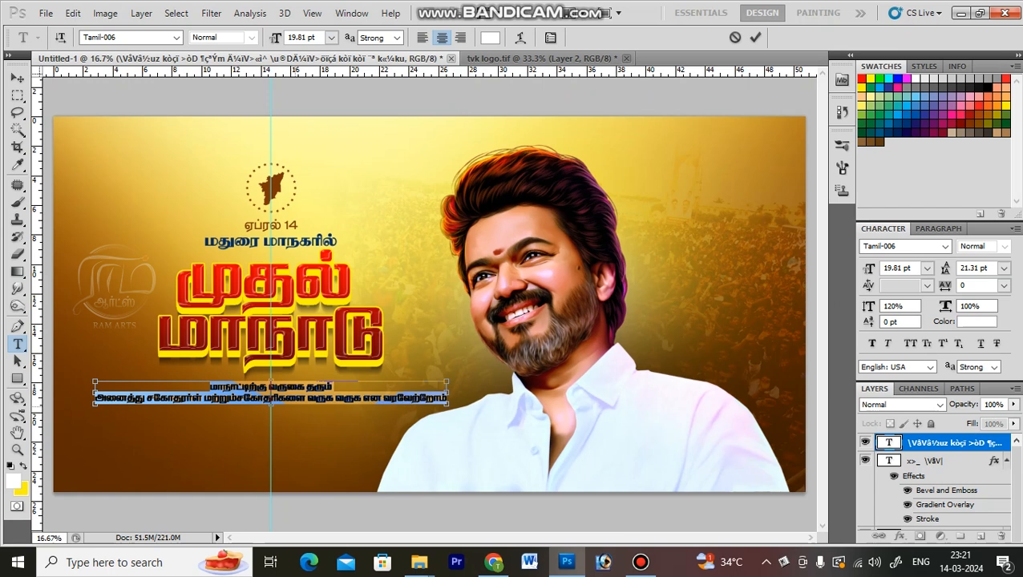
Change the welcome text's font to Tamil-002 and commit the edit.
key(ctrl+t)
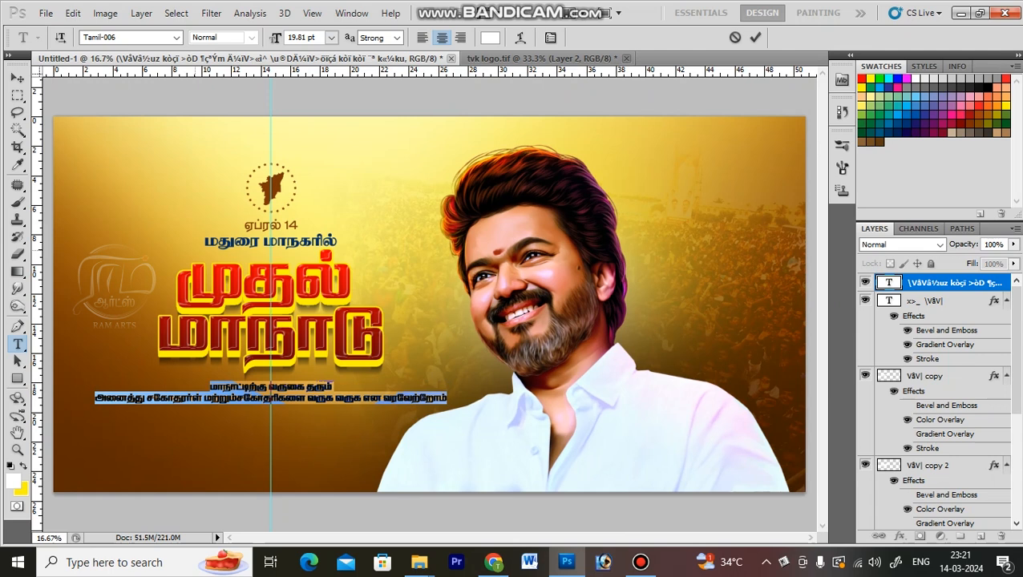
click(122, 38)
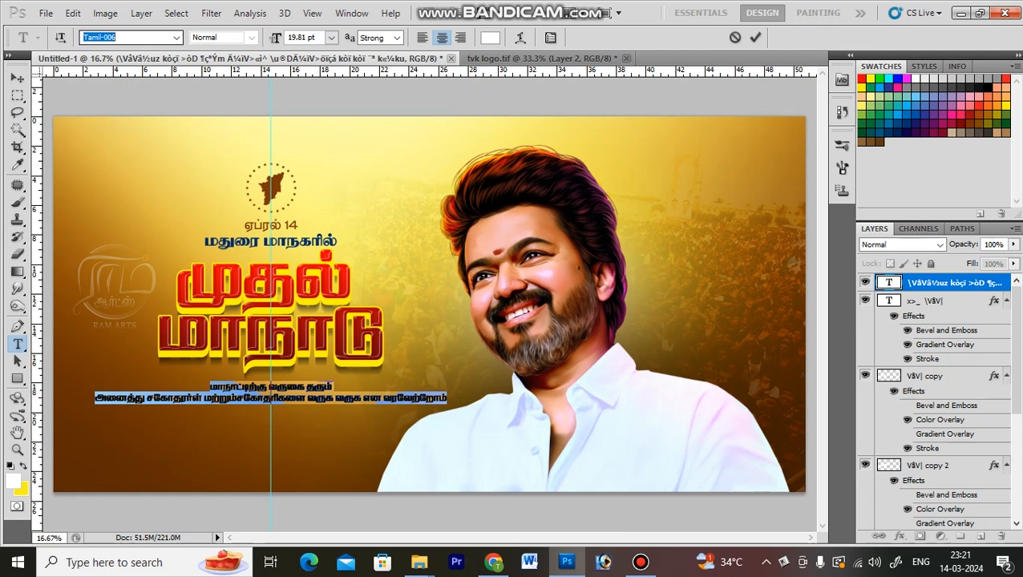
click(18, 77)
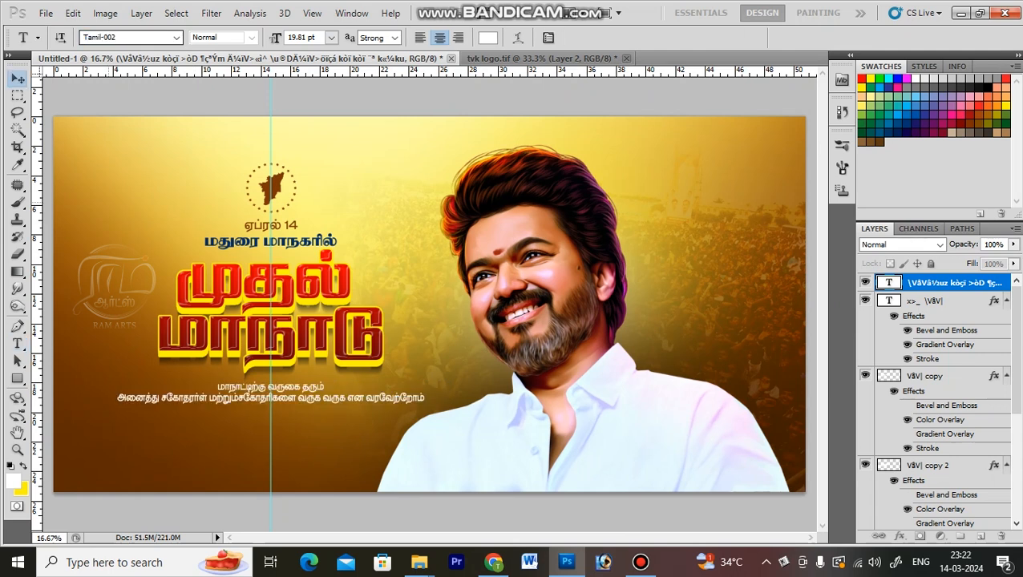
Join the welcome text into a single line and add a space between "மற்றும்" and "சகோதரிகளை".
key(z)
drag(90, 241, 585, 449)
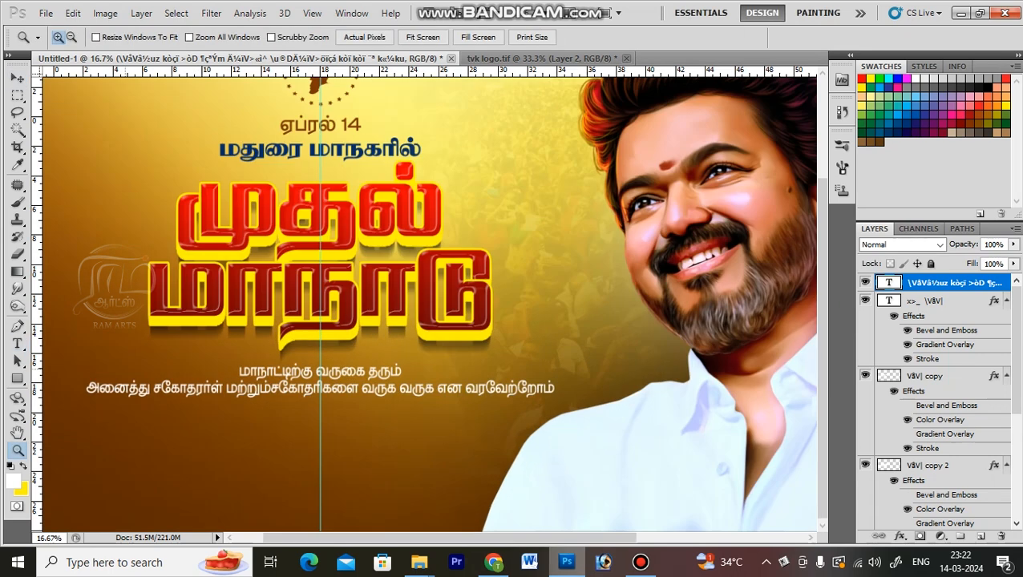
scroll(337, 344, down, 3)
key(t)
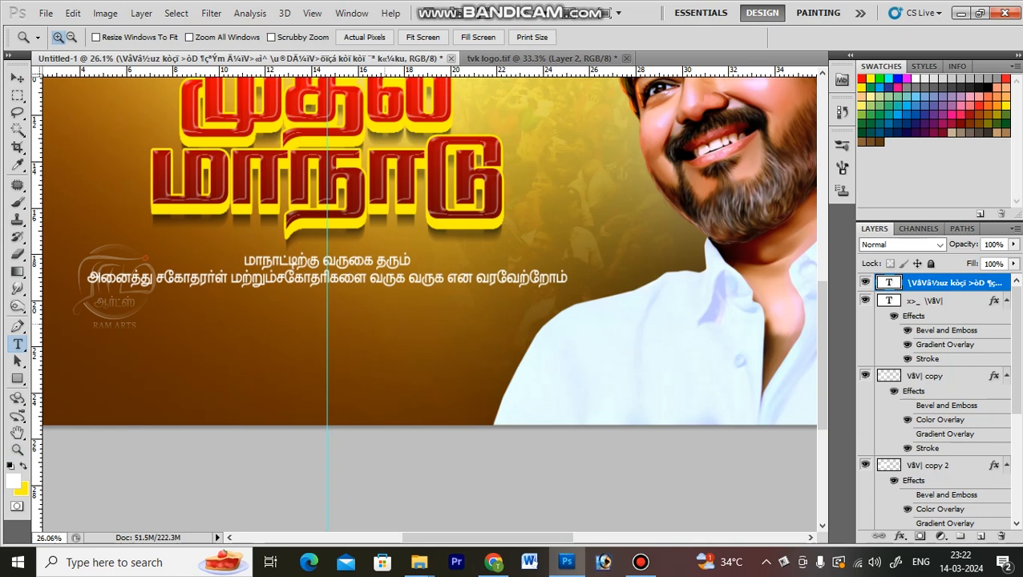
click(277, 277)
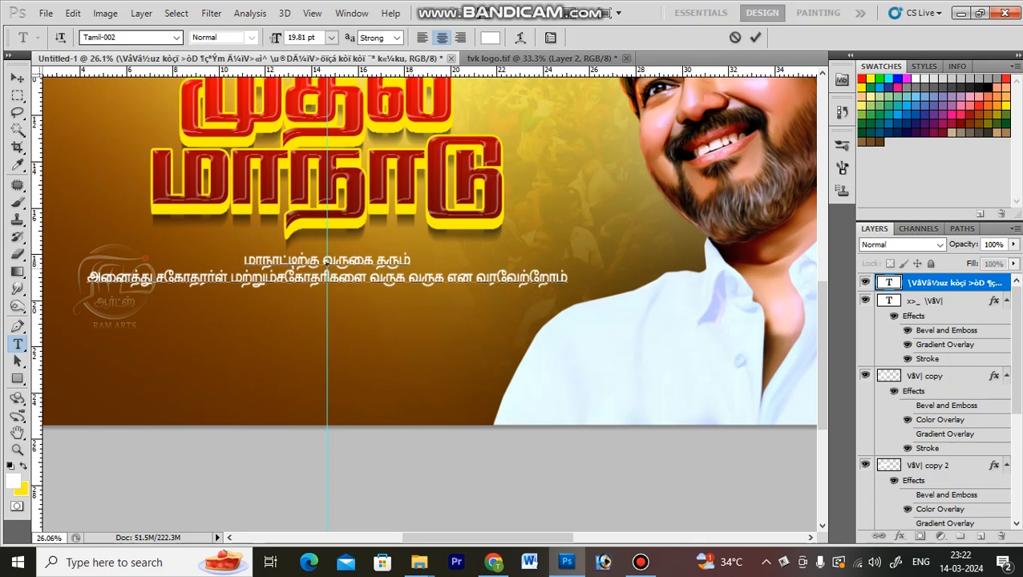
key(BackSpace)
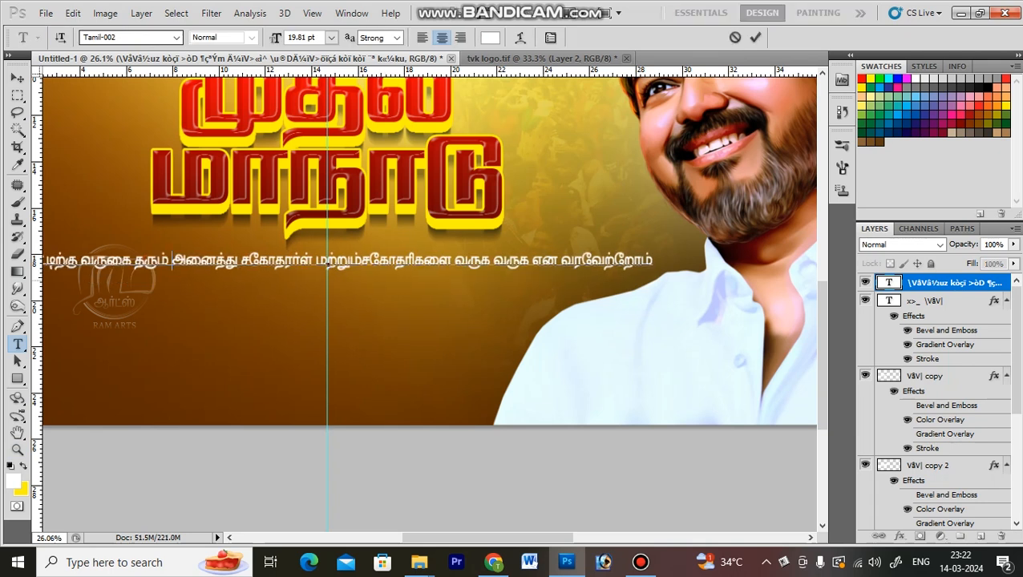
click(361, 259)
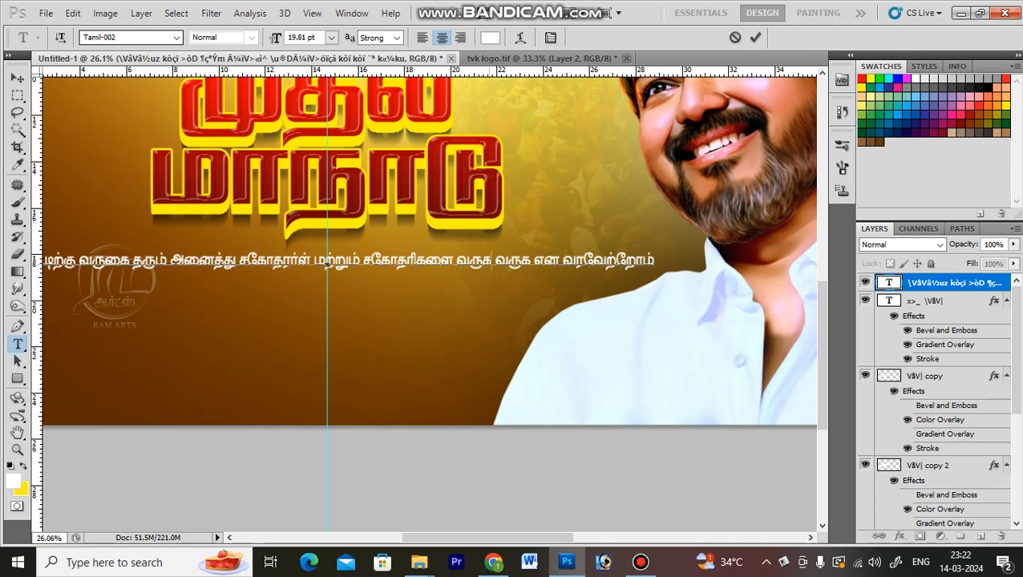
Add "!" after each "வருக" and end the welcome text with "!!!".
text(!)
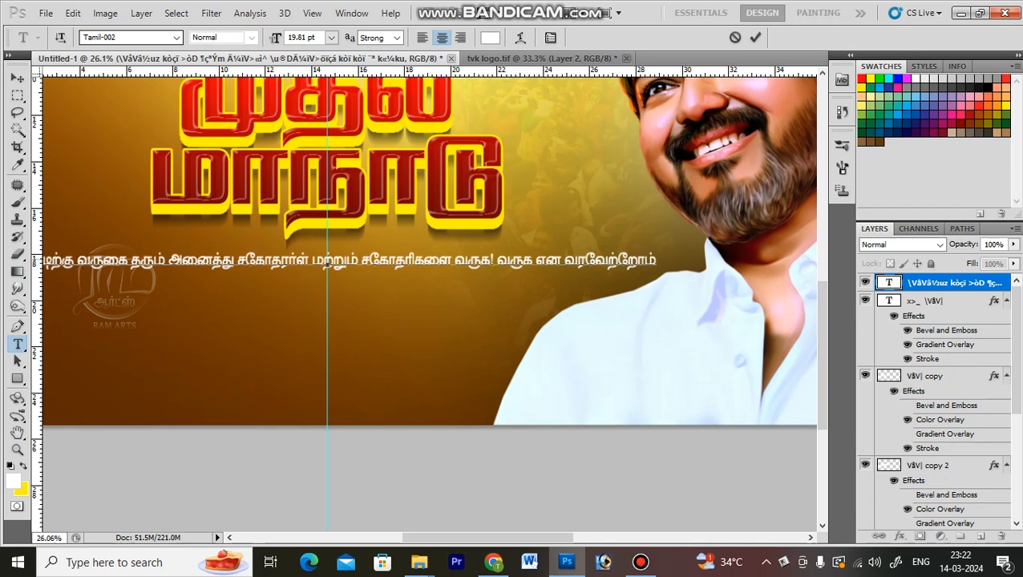
click(531, 260)
text(!)
click(656, 261)
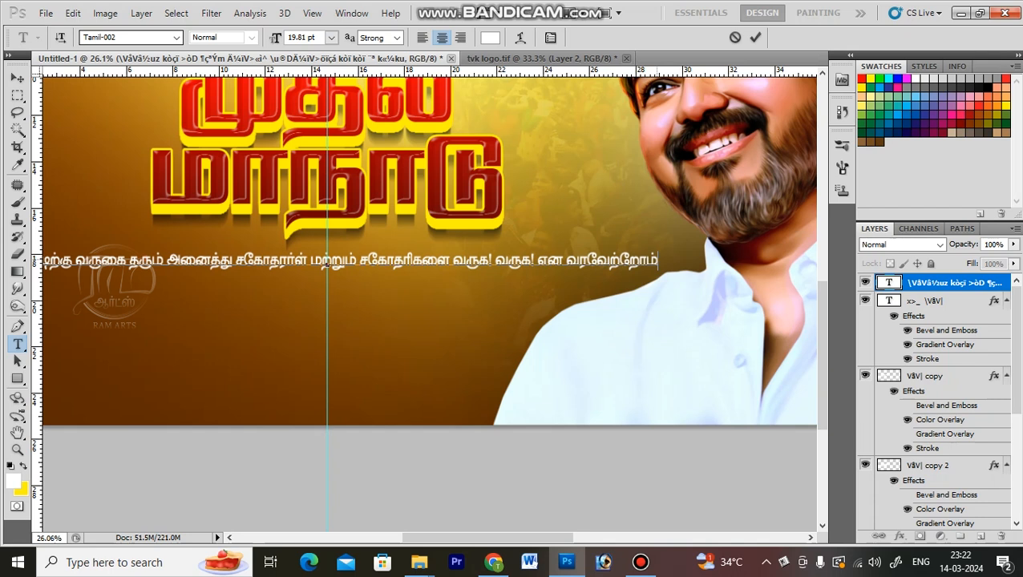
text(÷!)
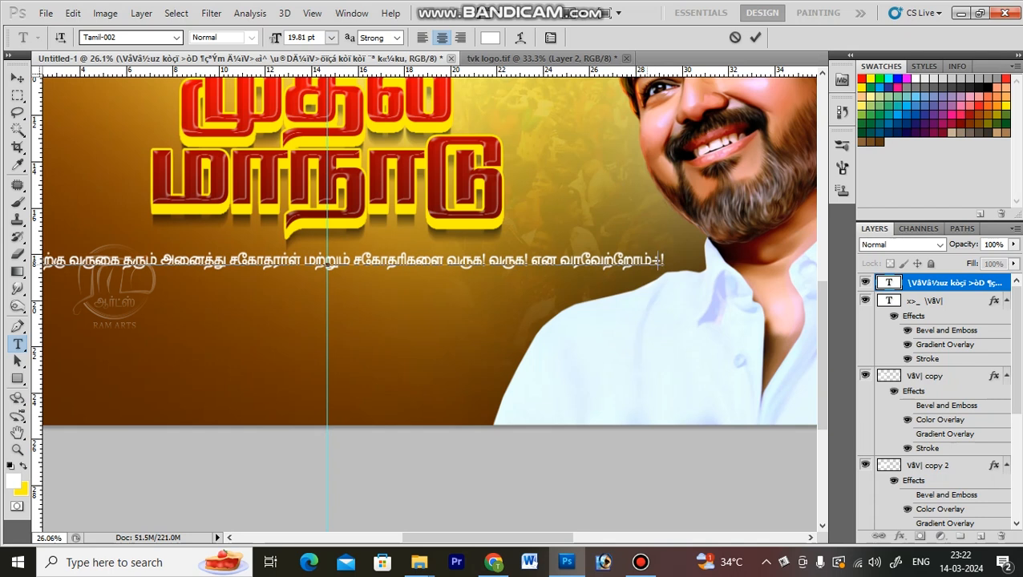
key(BackSpace)
key(BackSpace)
text(!!!)
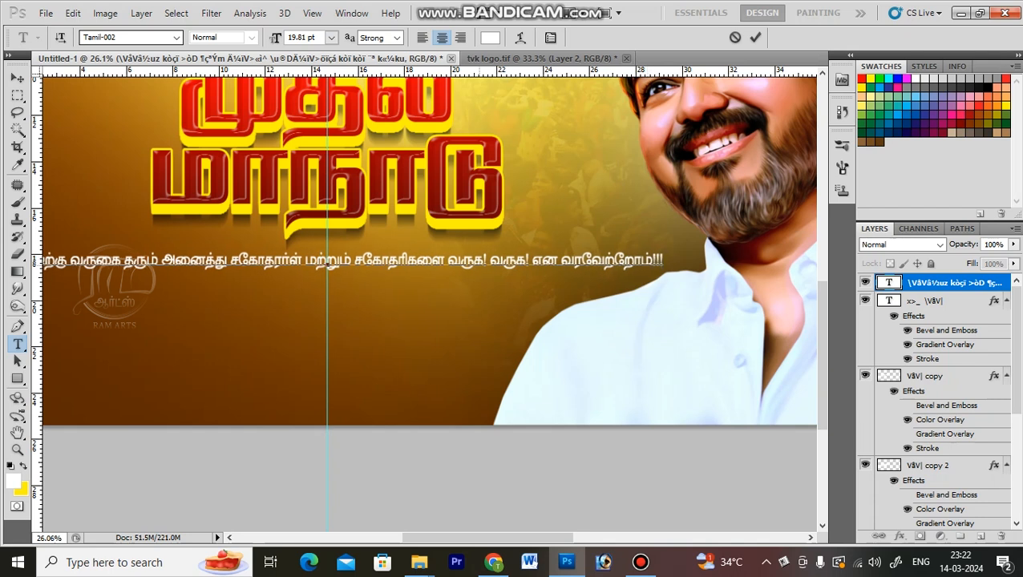
Correct the closing word to "வரவேற்கிறோம்!!!" and break the welcome text before "வருக! வருக!".
click(232, 260)
key(Return)
key(ctrl+a)
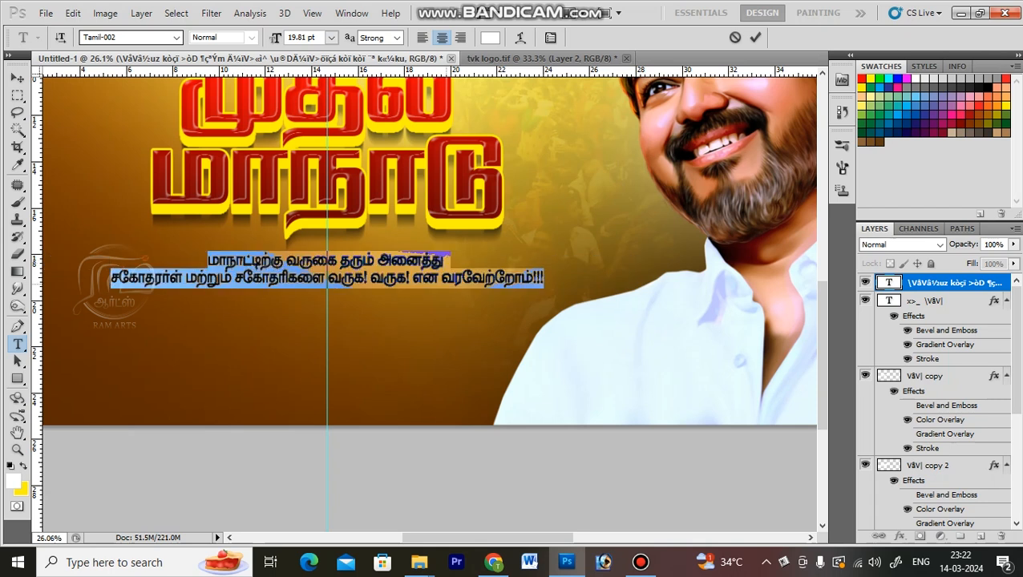
key(ctrl+h)
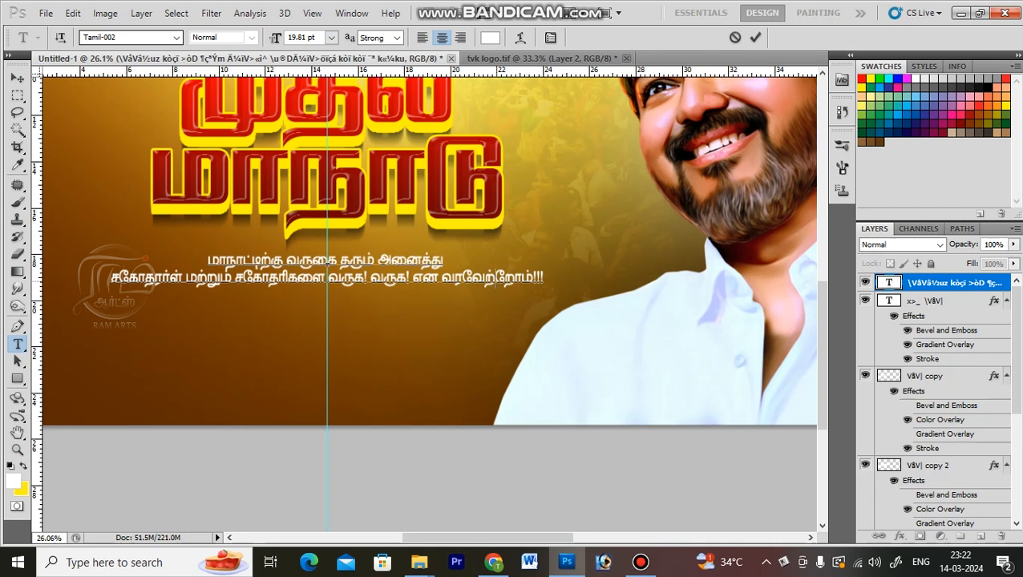
text(கி)
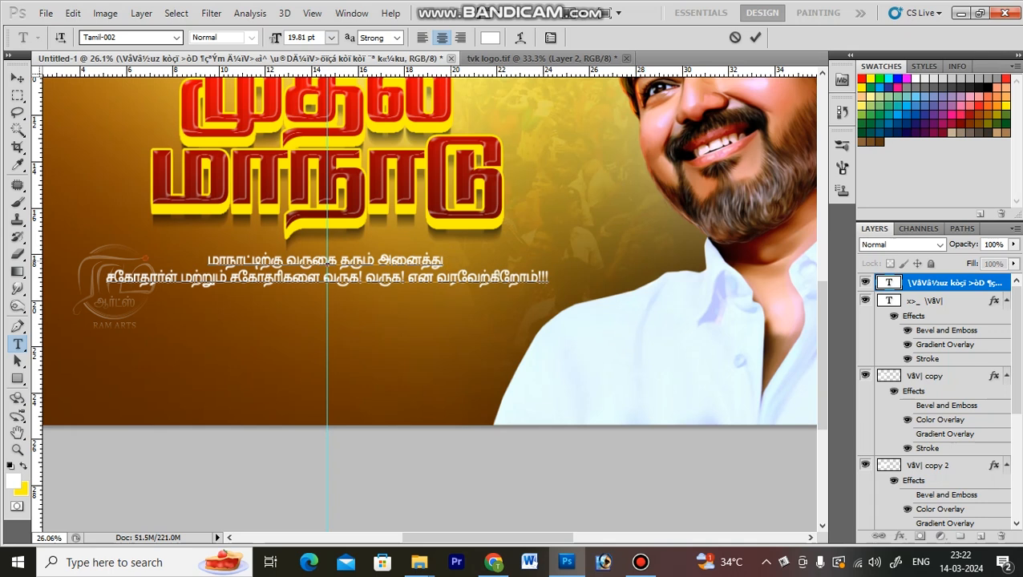
key(Delete)
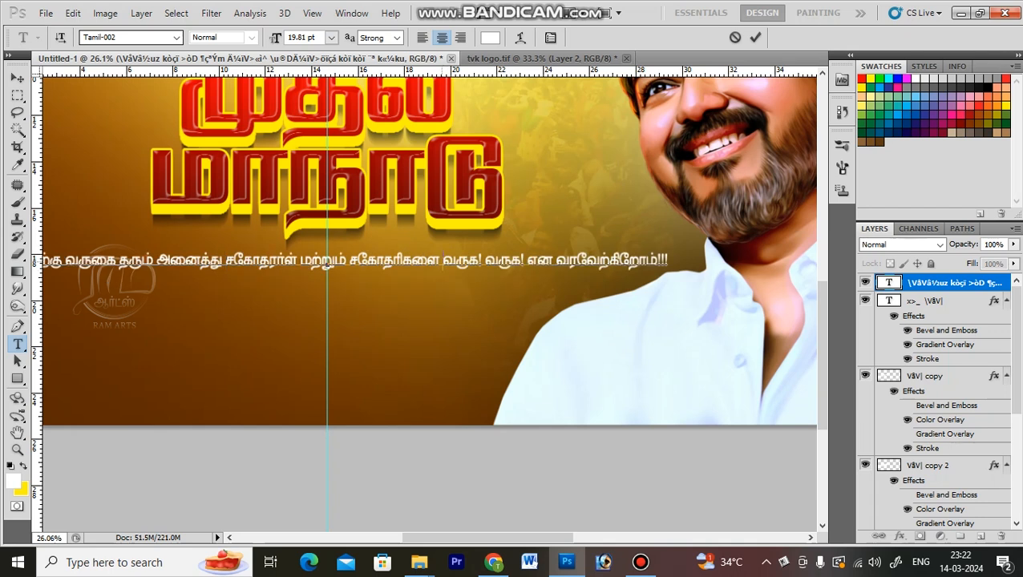
key(Return)
Widen the tracking of the second line "வருக! வருக! என வரவேற்கிறோம்!!!" until it nearly spans the first line's width.
key(shift+End)
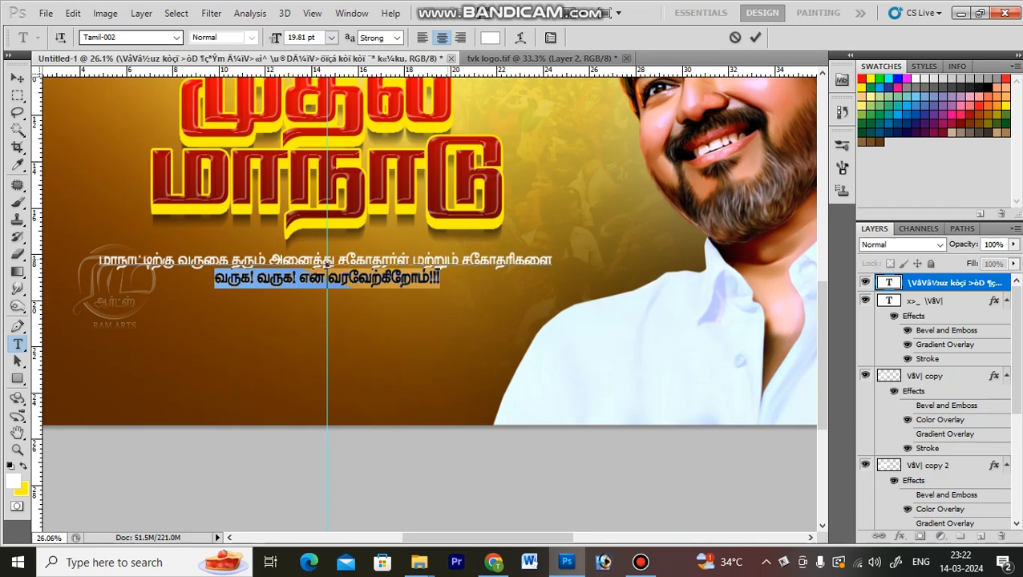
key(alt+Right)
key(alt+Right)
key(alt+Right)
key(alt+Right)
key(alt+Right)
key(alt+Right)
key(alt+Right)
key(alt+Right)
key(alt+Right)
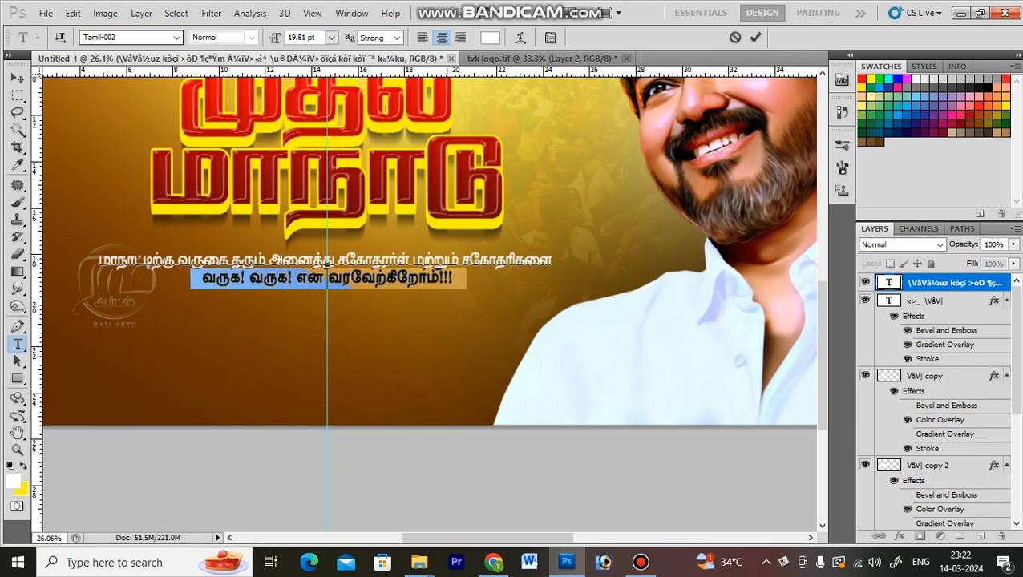
key(alt+Right)
key(alt+Right)
key(alt+Right)
key(alt+Right)
key(alt+Right)
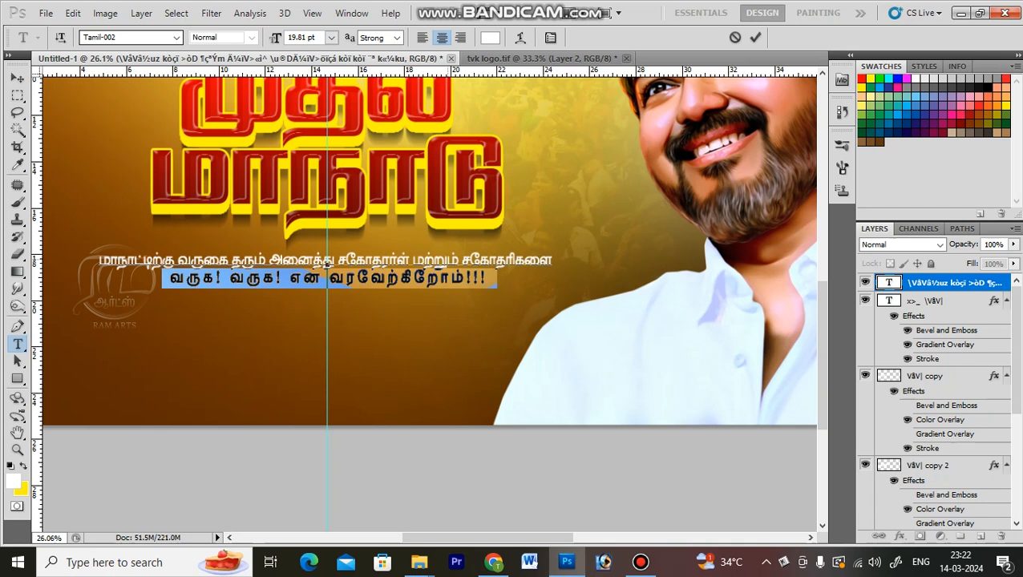
key(alt+Right)
key(alt+Right)
key(alt+Right)
Reduce both lines of the welcome text to 17.81 pt, adjust their leading and commit the edit.
key(ctrl+a)
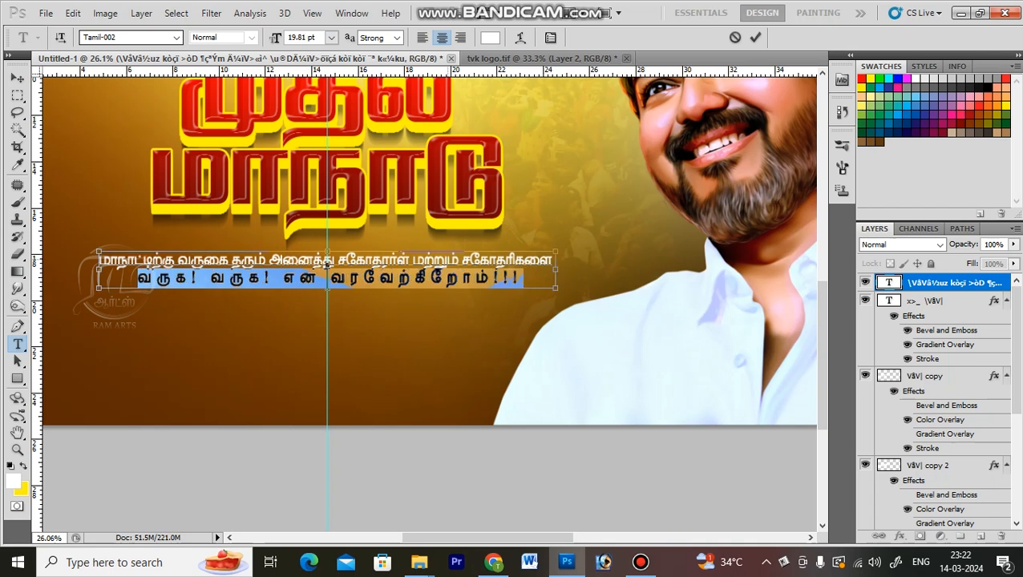
key(alt+Down)
key(alt+Down)
key(alt+Down)
key(alt+Down)
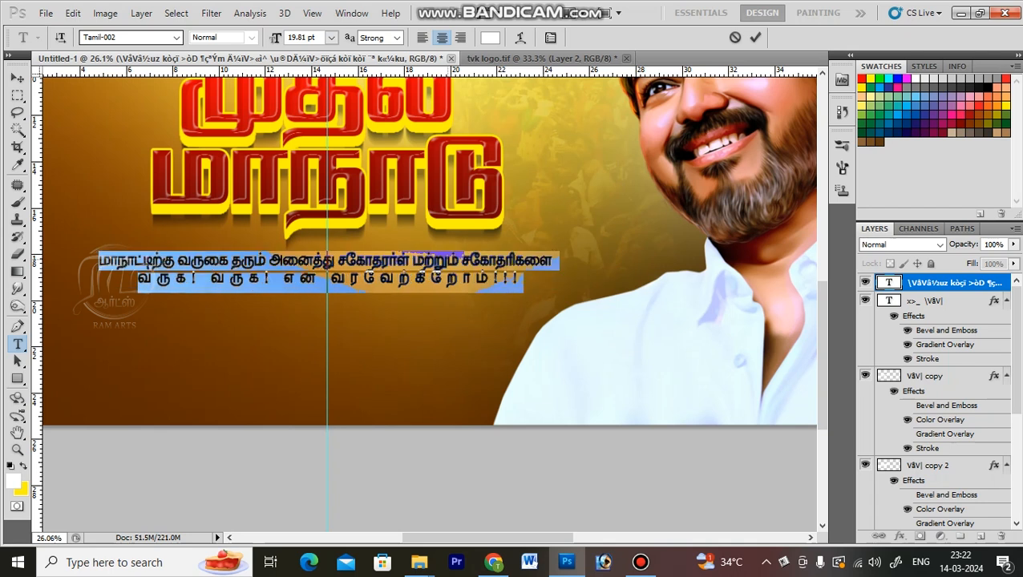
key(alt+Down)
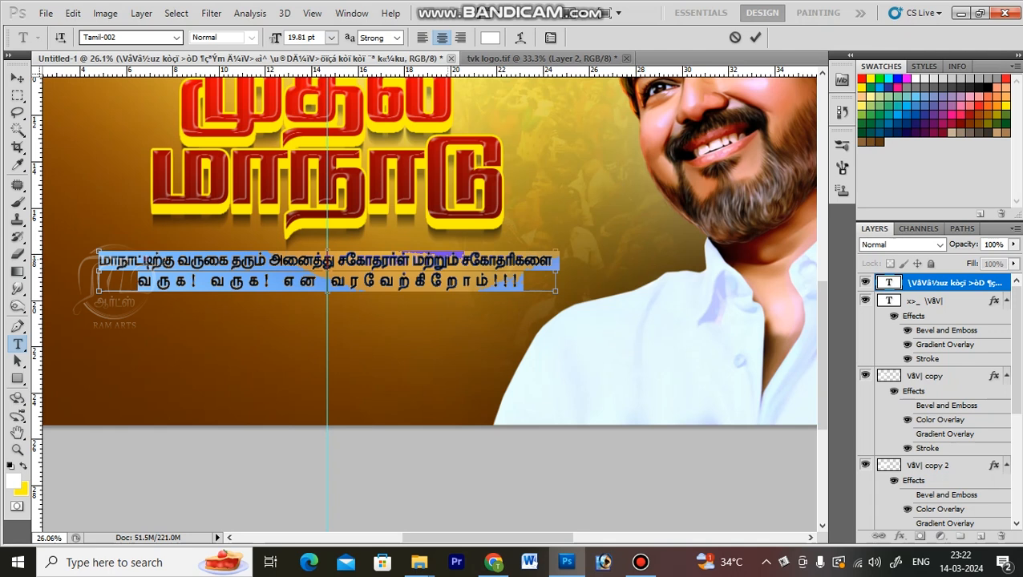
key(ctrl+shift+comma)
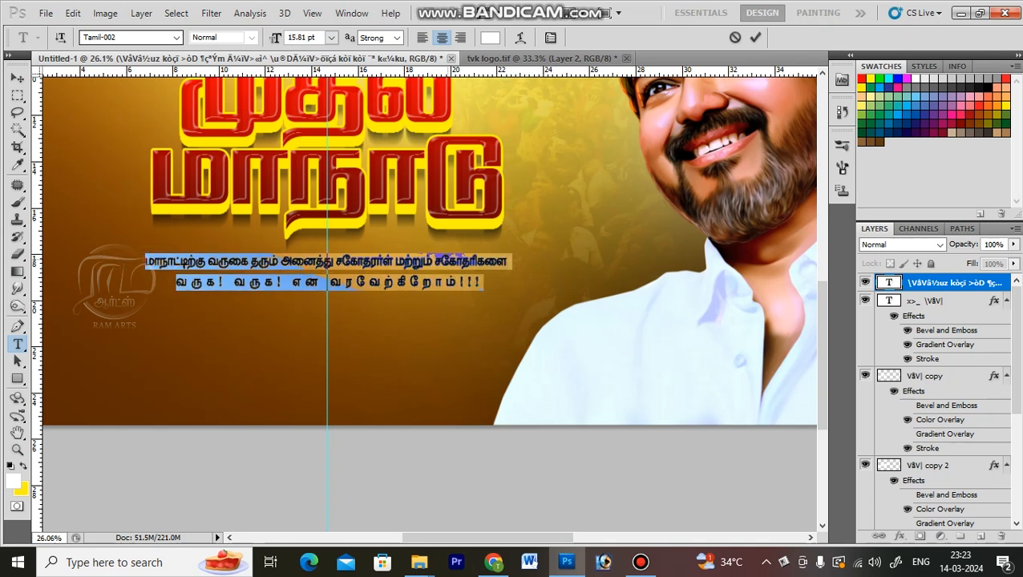
key(alt+Up)
key(alt+Up)
key(alt+Up)
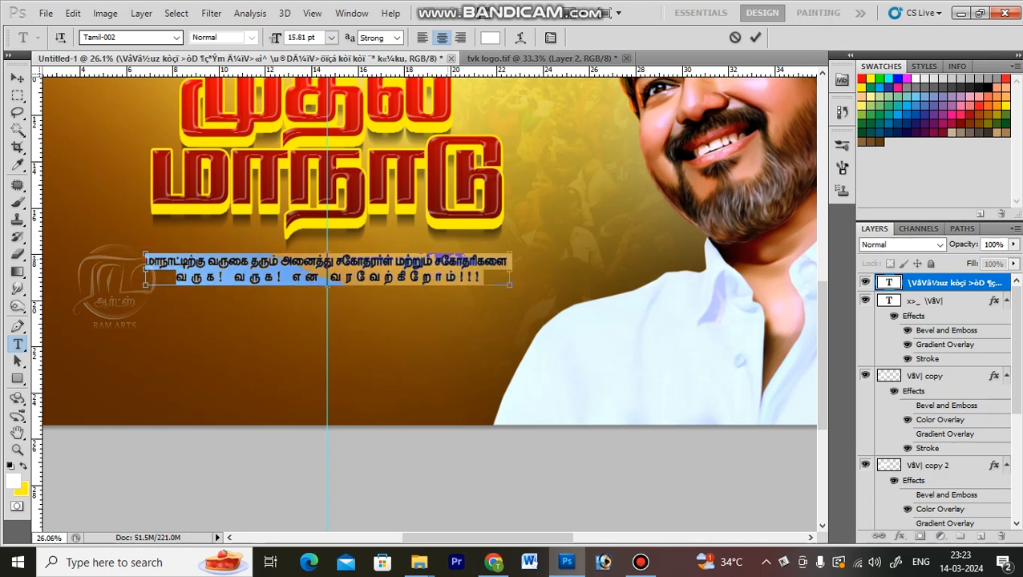
key(ctrl+shift+period)
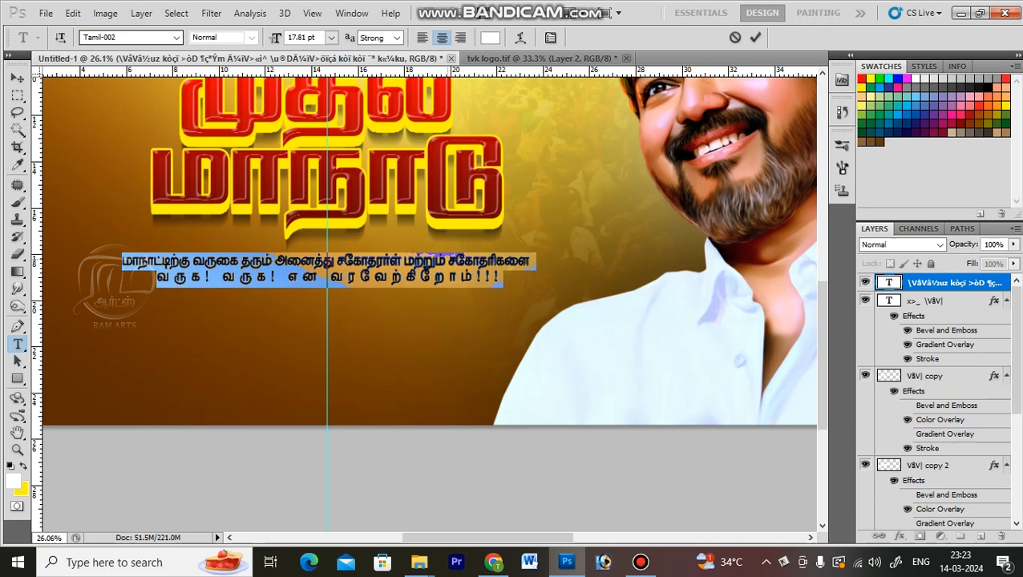
key(ctrl+Return)
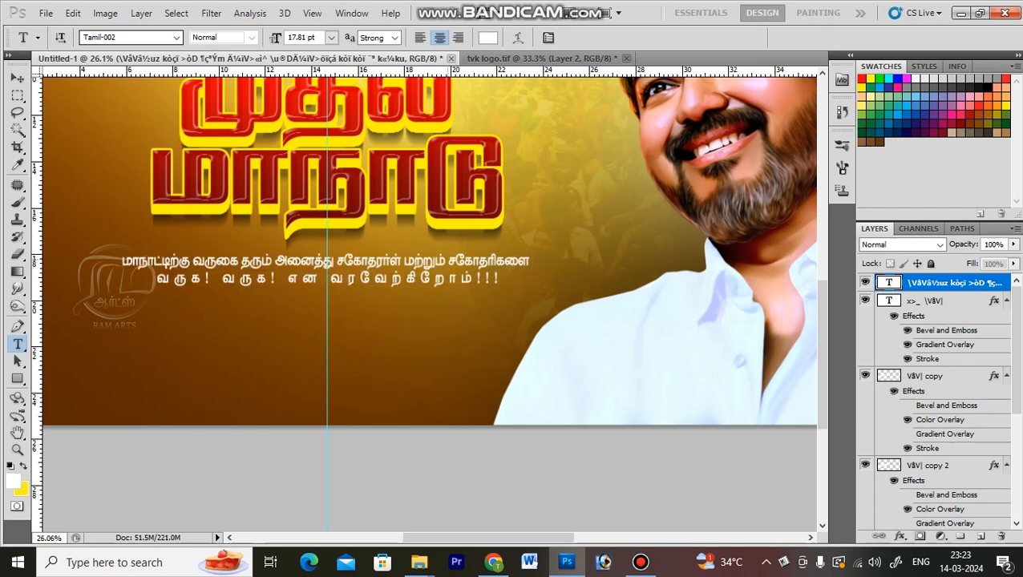
Nudge the welcome text slightly upward, closer to the title.
key(ctrl+0)
key(v)
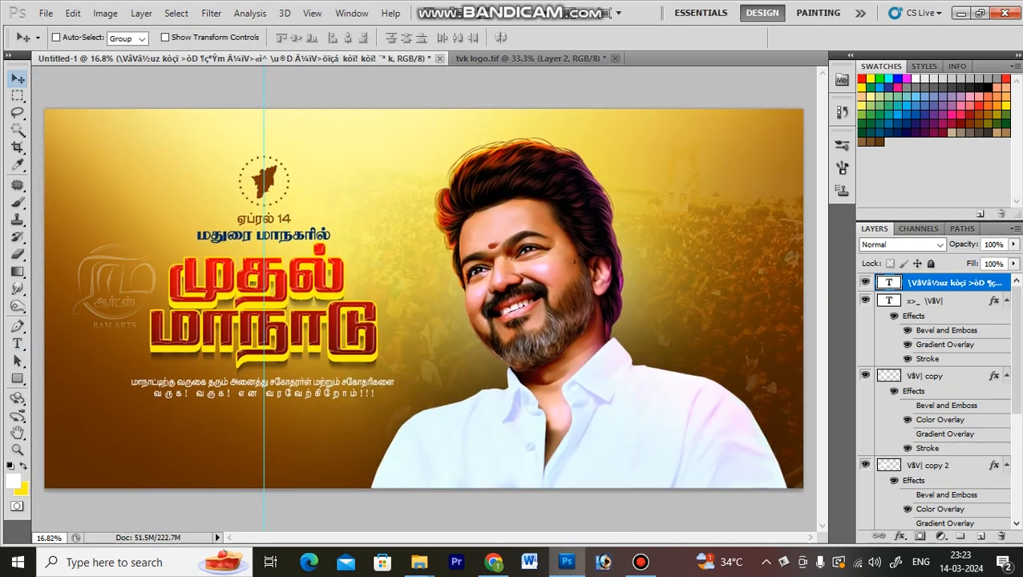
key(ctrl+t)
key(Return)
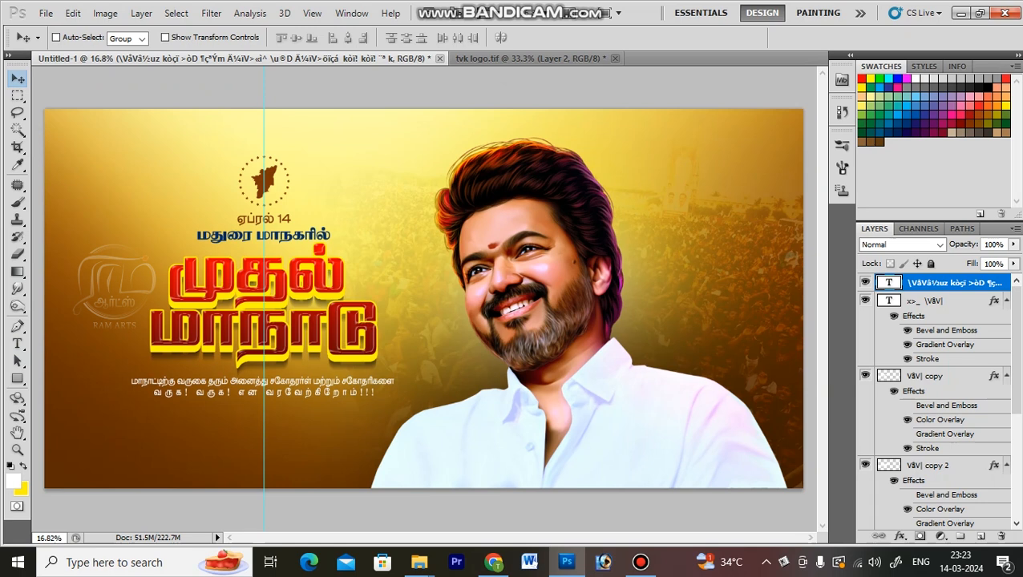
Select a full-width strip along the banner's bottom edge and fill it with the foreground color on a new layer.
key(Tab)
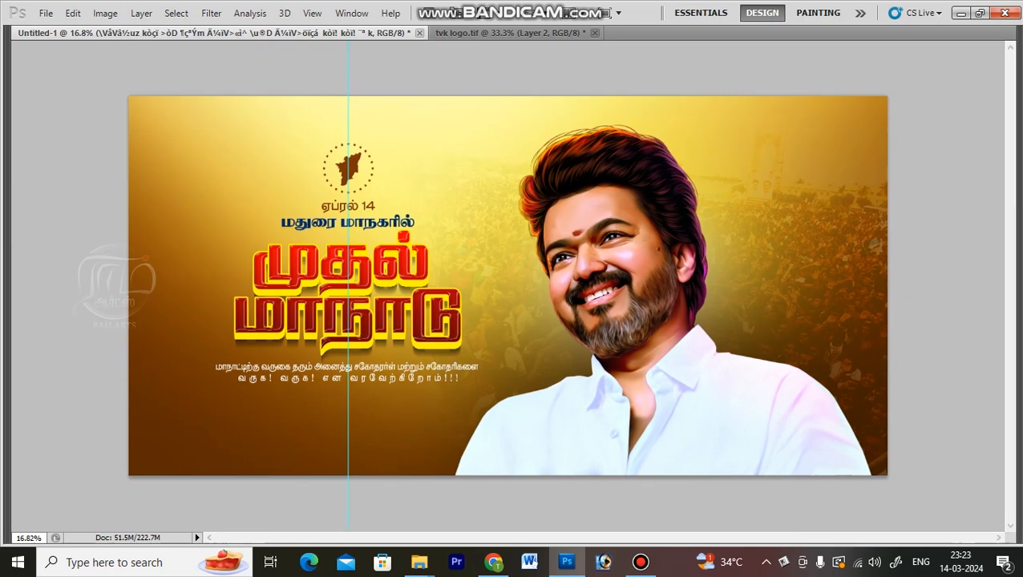
drag(129, 421, 194, 473)
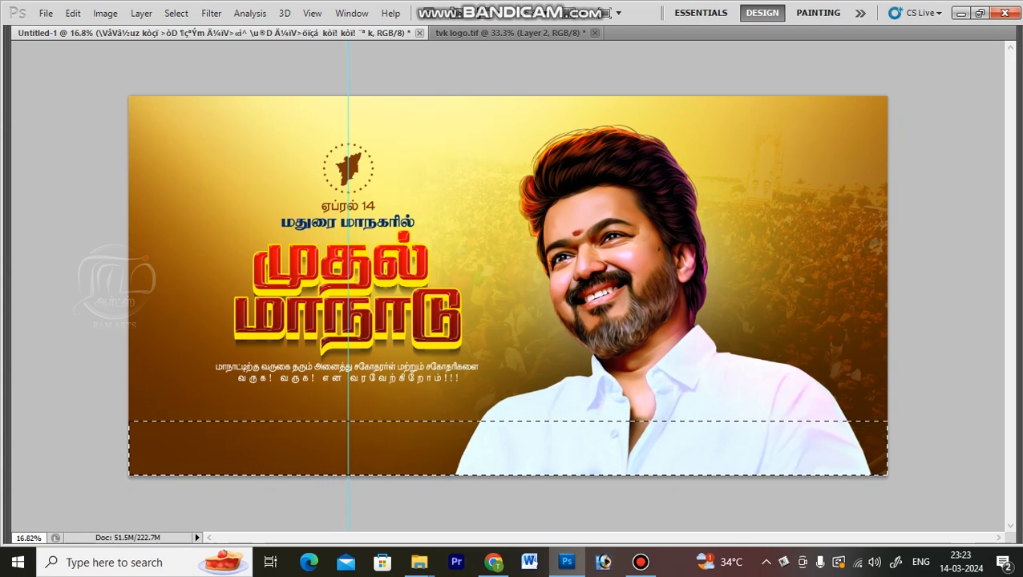
key(ctrl+shift+n)
key(Return)
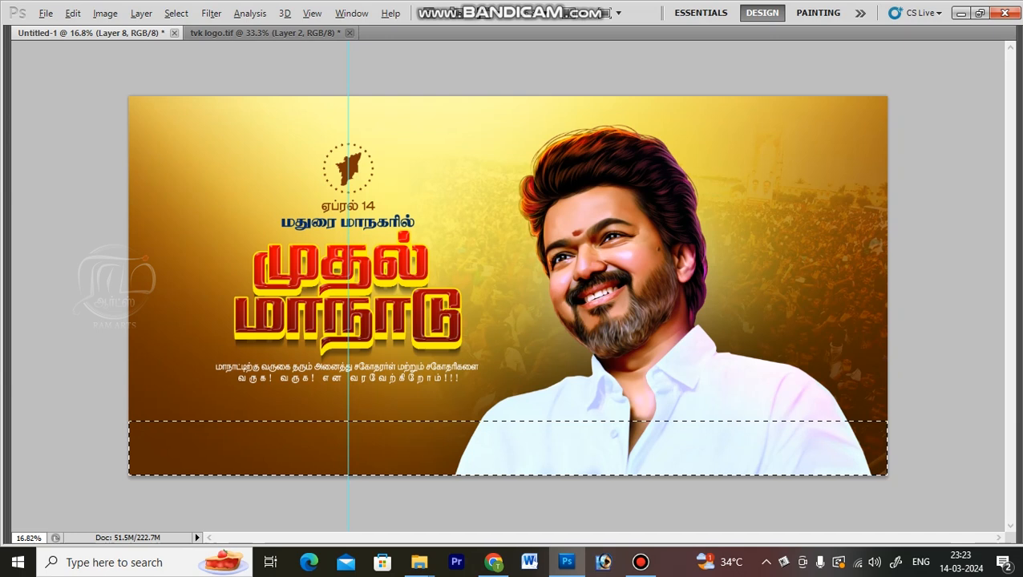
key(alt+BackSpace)
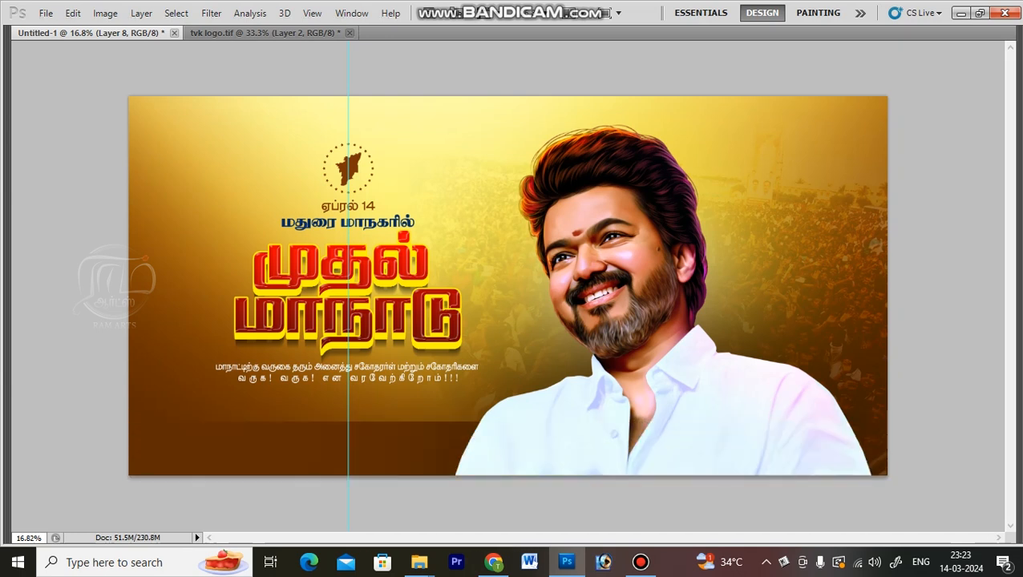
Apply a Color Overlay to the bottom strip in a very dark brown, sampled from the banner background and darkened.
key(alt+l)
key(y)
key(n)
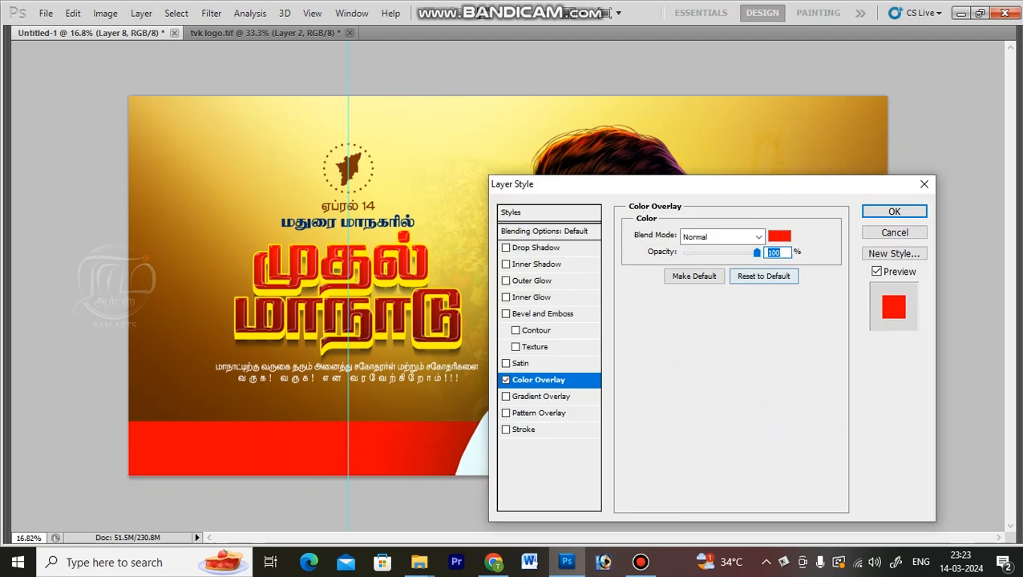
click(779, 236)
click(184, 390)
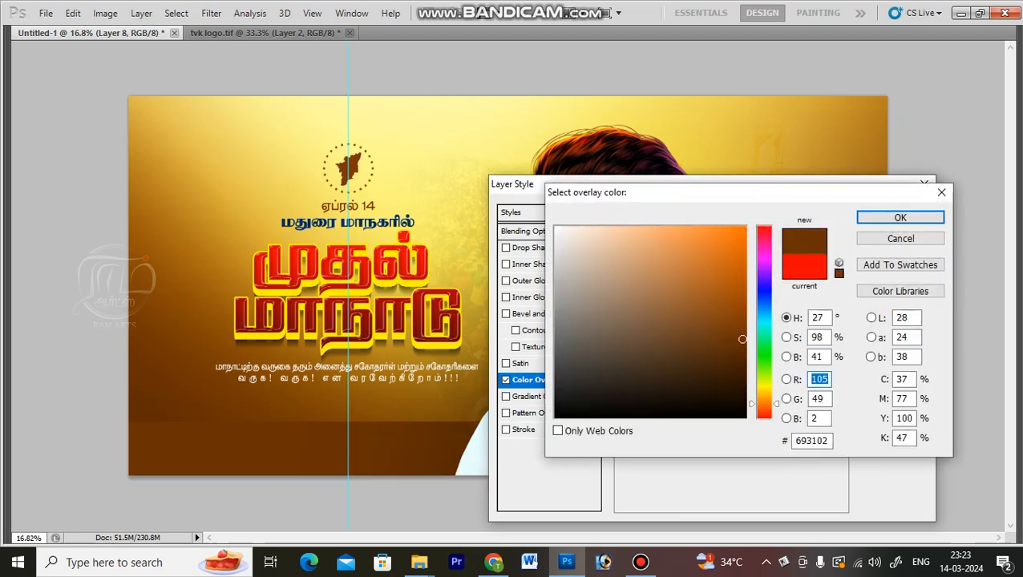
click(184, 411)
drag(740, 360, 740, 372)
key(Return)
key(Return)
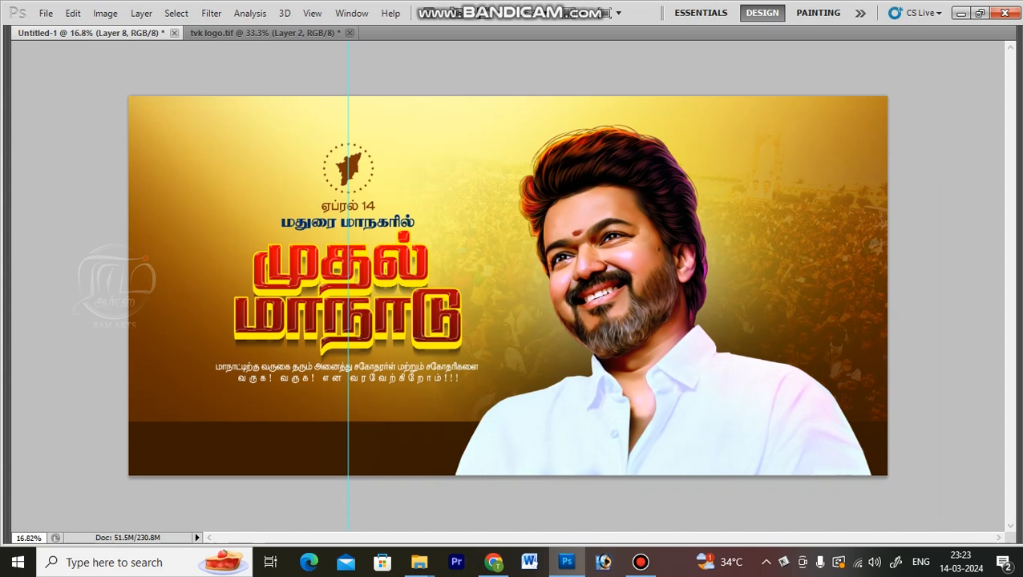
scroll(433, 449, up, 2)
right_click(433, 449)
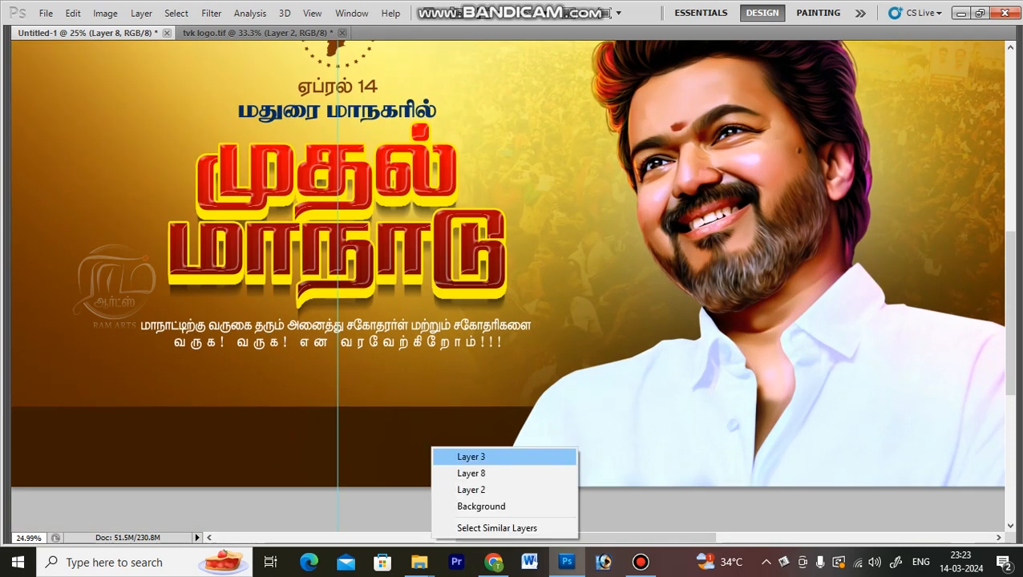
click(472, 456)
scroll(472, 456, down, 1)
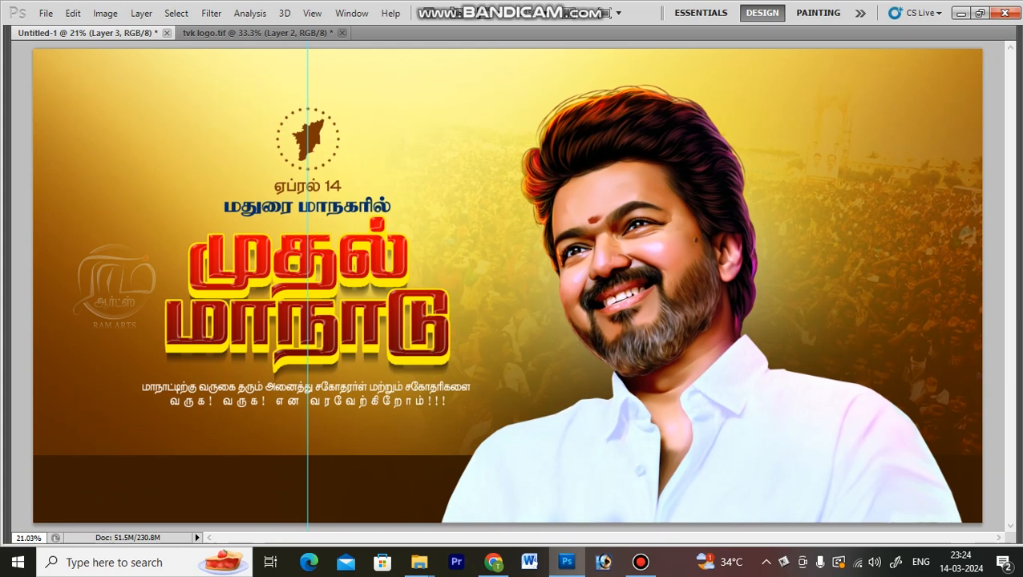
Select a duplicate layer of the red title together with the two-line welcome text, undoing the trial moves used to check the selection.
right_click(326, 353)
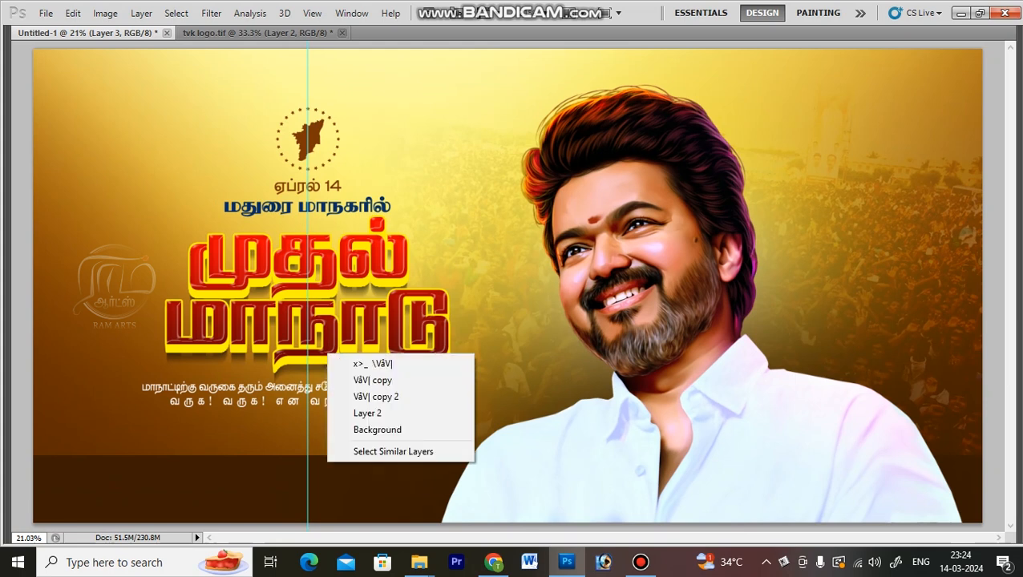
click(369, 364)
drag(369, 364, 379, 325)
key(ctrl+z)
right_click(327, 360)
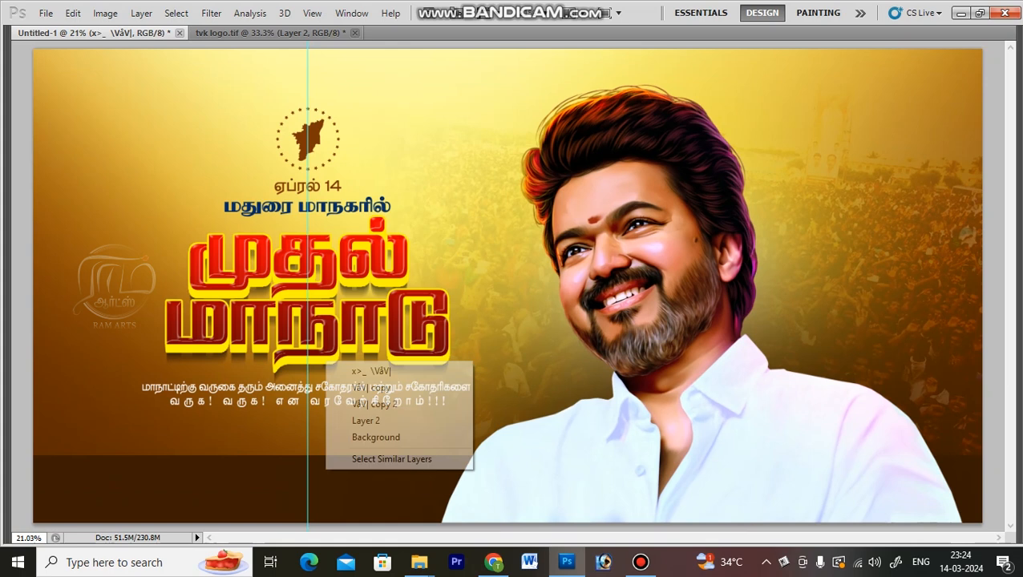
click(368, 370)
right_click(333, 365)
click(372, 375)
right_click(359, 386)
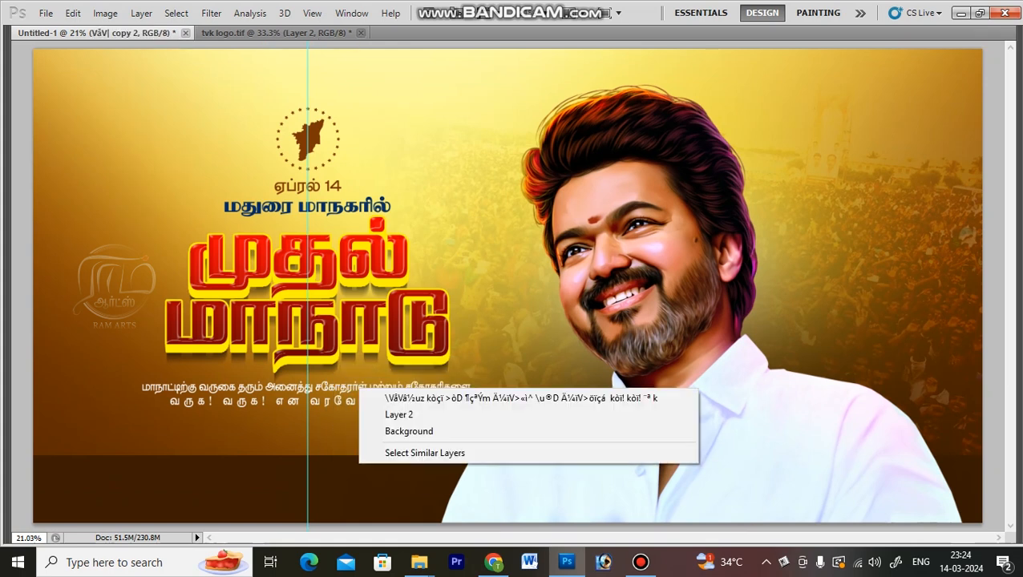
shift+click(393, 397)
drag(393, 397, 462, 358)
key(ctrl+z)
Add more of the red title's stacked layers to the selection and undo the trial move.
right_click(317, 360)
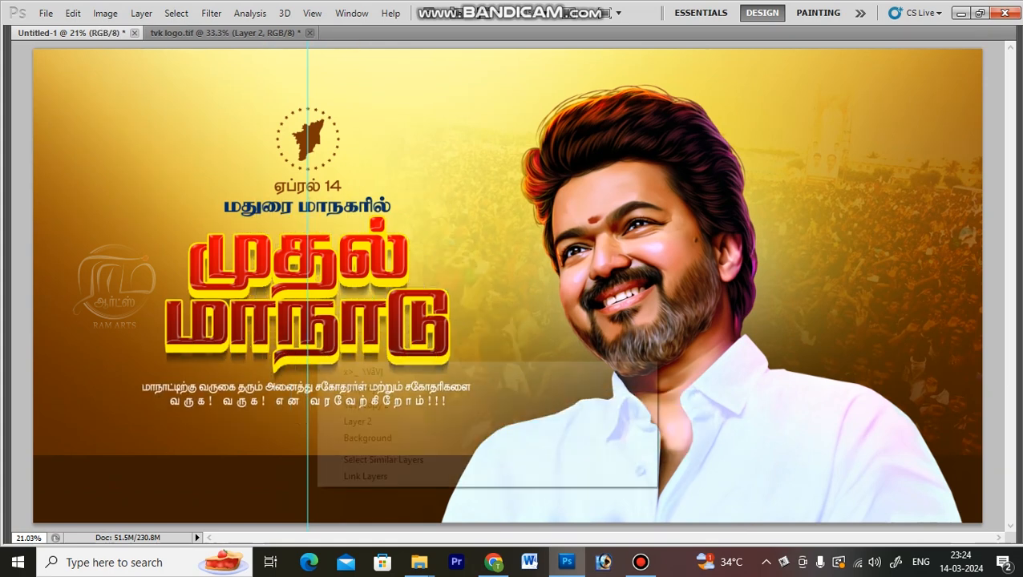
shift+click(357, 370)
right_click(331, 344)
shift+click(371, 354)
drag(371, 354, 442, 402)
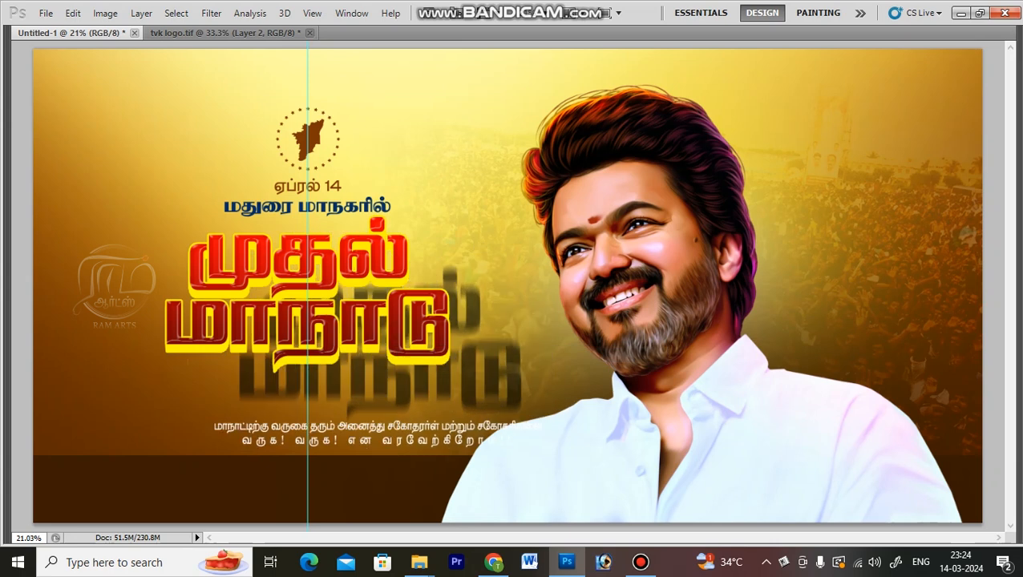
key(ctrl+z)
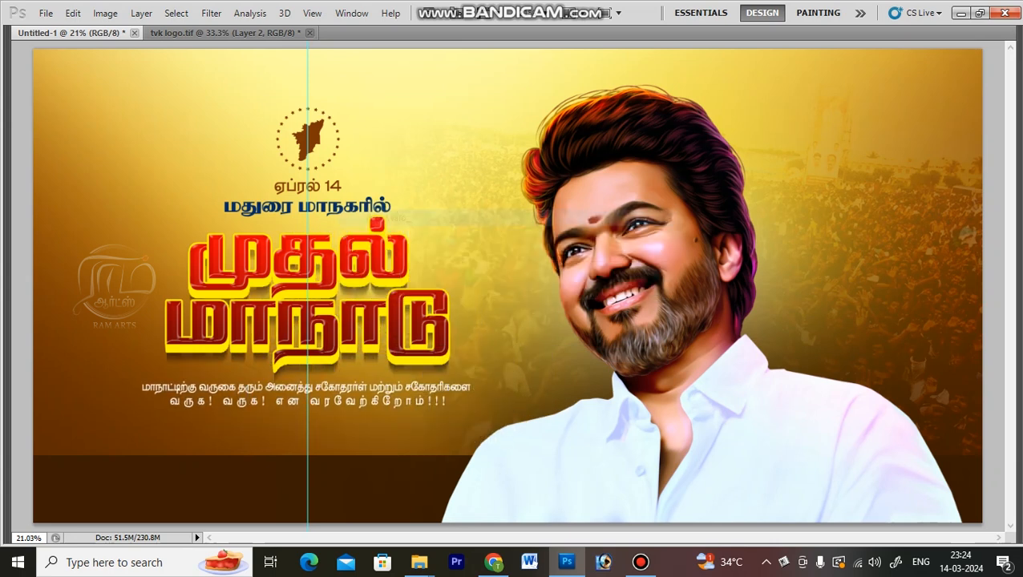
Add the date line and the map emblem above the title to the layer selection, undoing the trial move.
scroll(294, 156, up, 6)
right_click(349, 314)
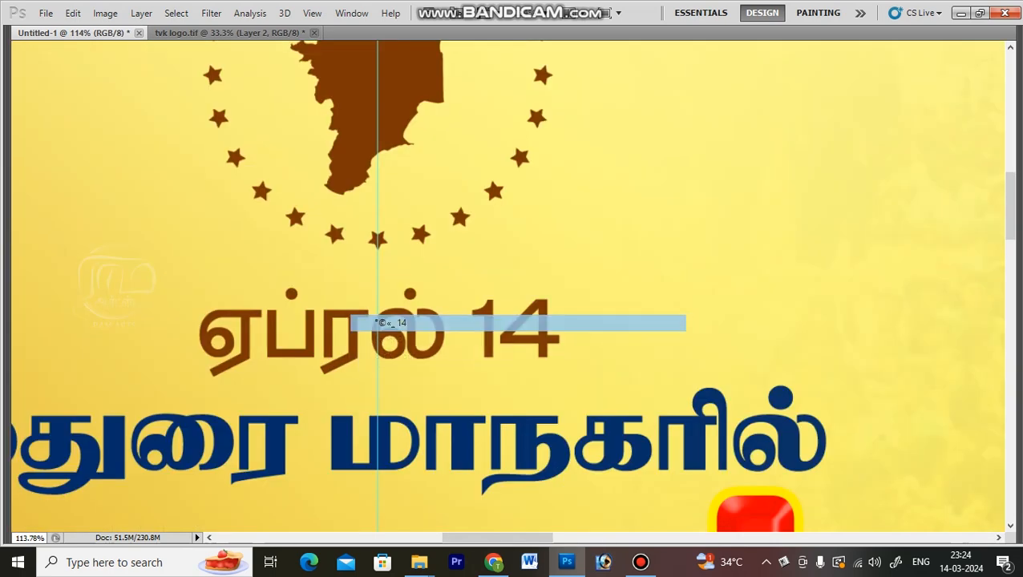
click(358, 322)
right_click(353, 168)
key(ctrl+0)
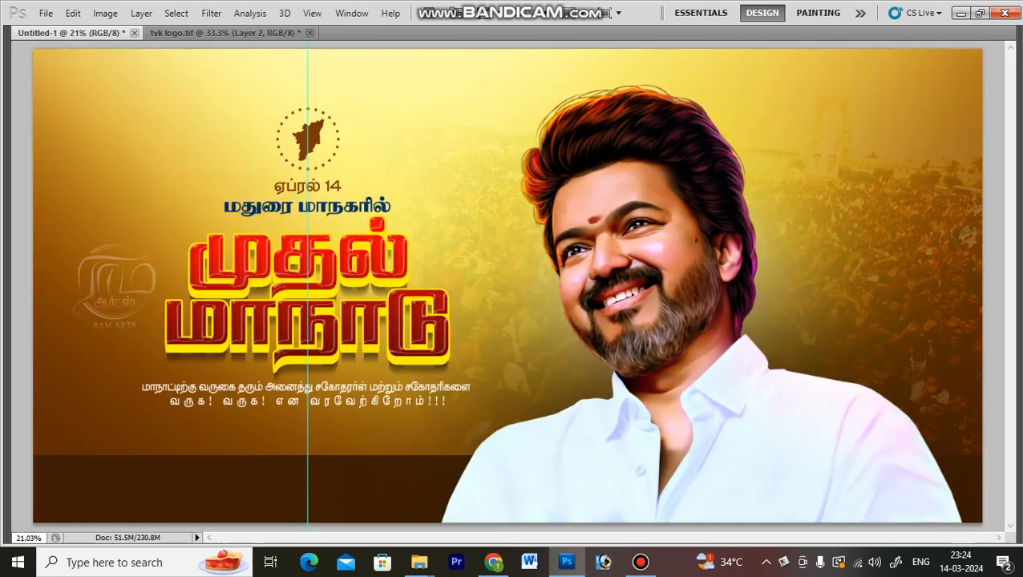
drag(369, 185, 422, 218)
key(ctrl+z)
Add the remaining red title layers to the selection and undo the trial move of the whole group.
right_click(322, 264)
click(340, 273)
right_click(331, 256)
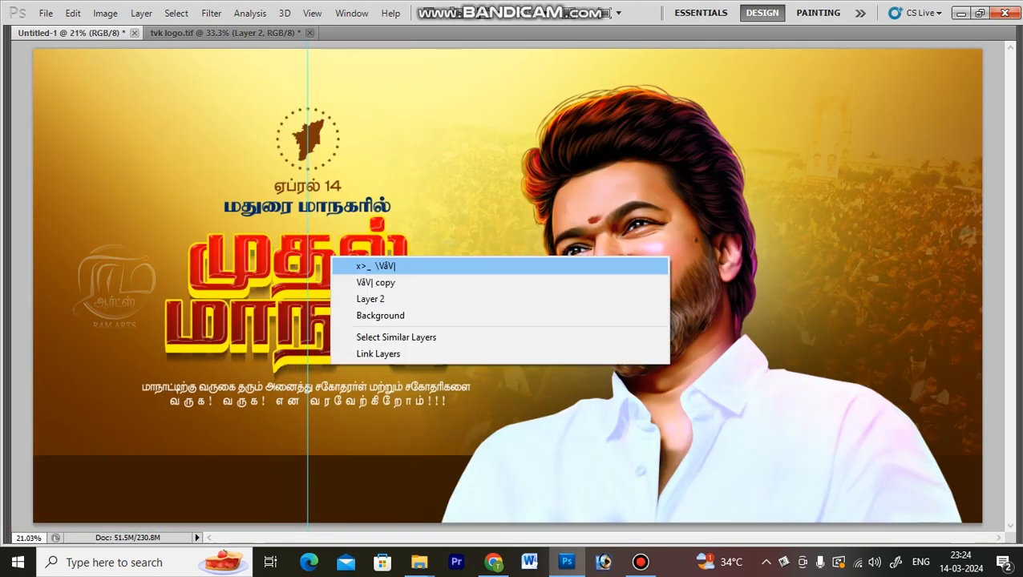
click(348, 266)
right_click(326, 259)
click(349, 286)
drag(350, 286, 383, 324)
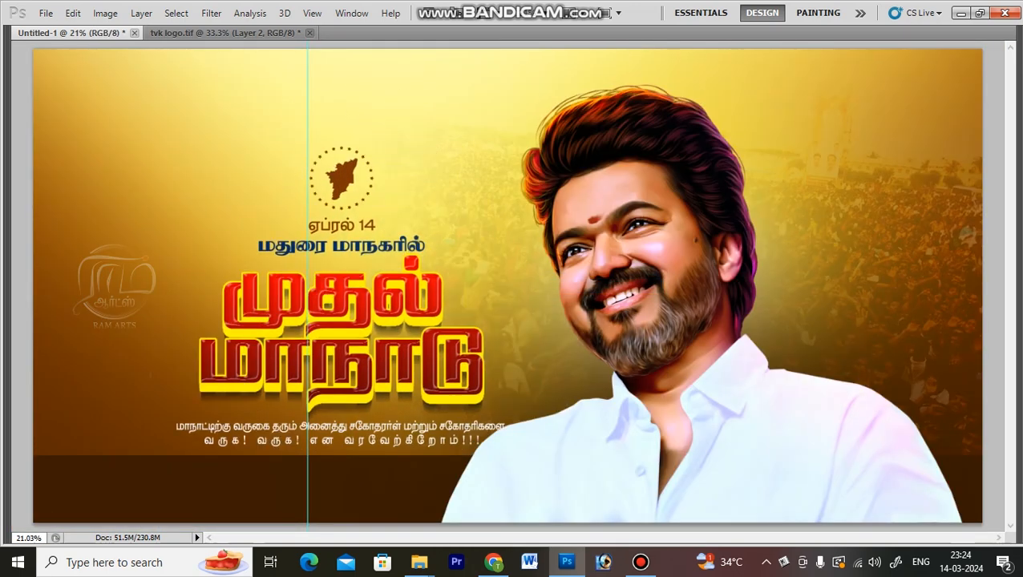
key(ctrl+z)
Shift the emblem, date, title and welcome text left as one group and realign the vertical guide with the group's center.
key(shift+Left)
key(shift+Left)
key(shift+Left)
key(shift+Left)
key(shift+Left)
key(shift+Left)
key(shift+Left)
key(shift+Left)
key(shift+Left)
key(shift+Left)
key(shift+Left)
key(shift+Left)
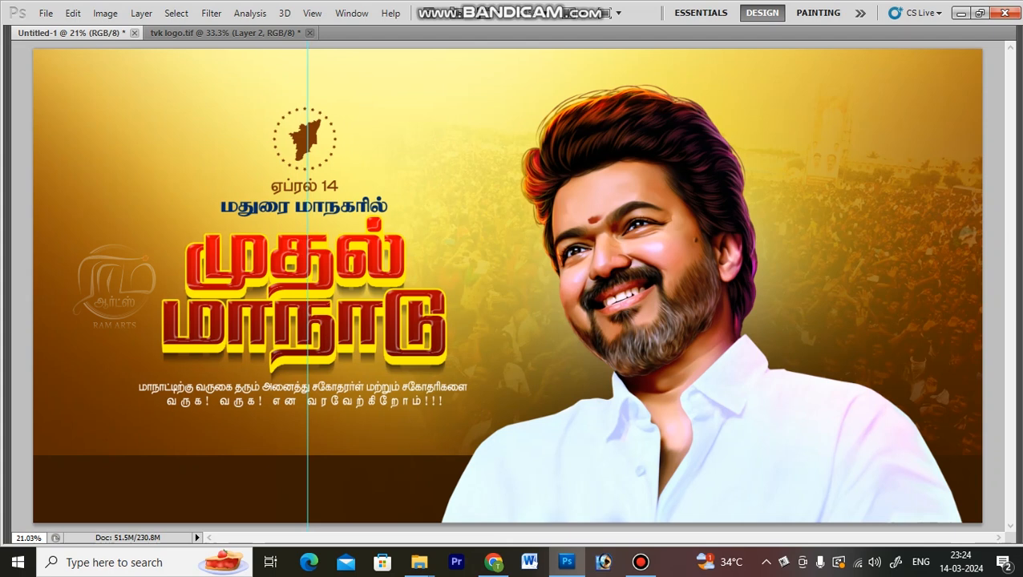
key(shift+Left)
key(shift+Left)
key(shift+Left)
key(shift+Left)
key(shift+Left)
key(shift+Left)
key(shift+Left)
key(shift+Left)
key(shift+Left)
key(shift+Left)
key(shift+Left)
key(shift+Left)
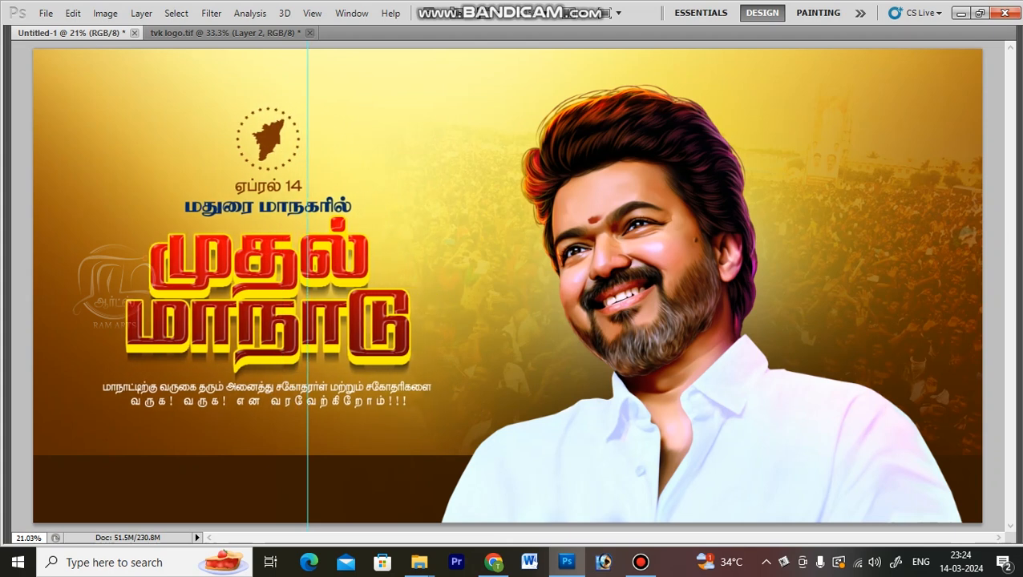
key(shift+Right)
key(shift+Right)
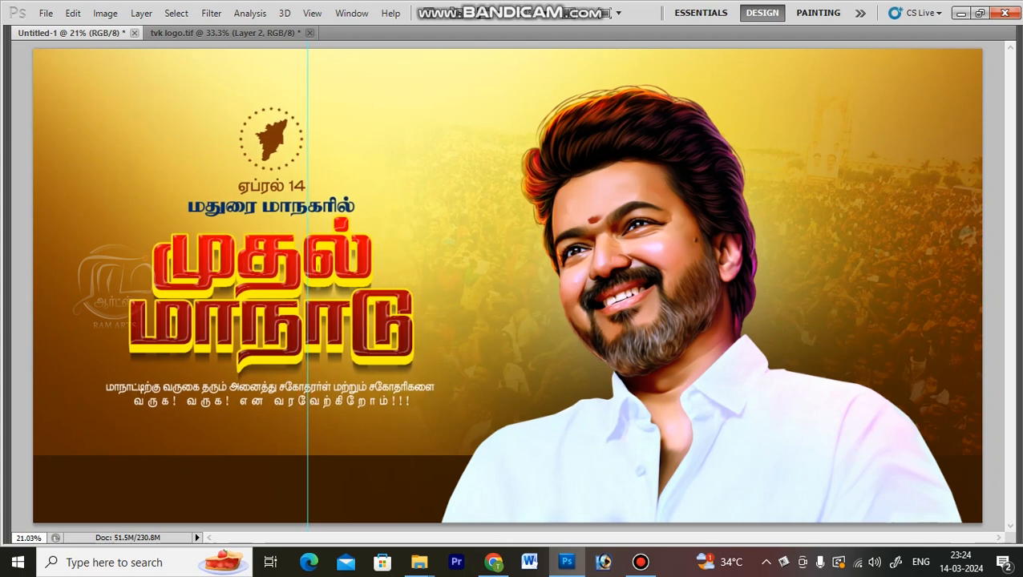
drag(308, 449, 271, 448)
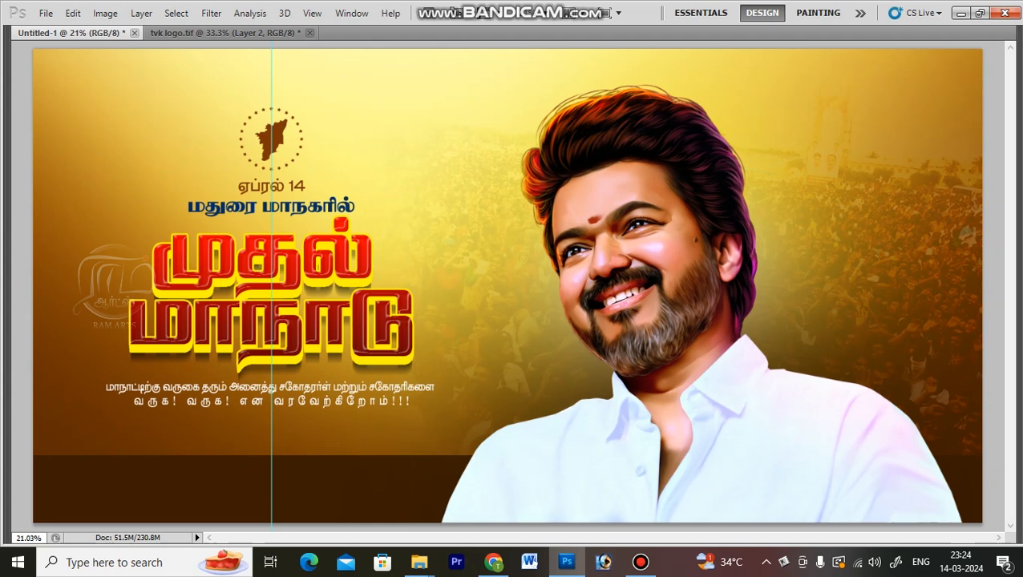
Add the text "மதுரை மாவட்டம்" on a new layer in the dark bottom strip, below the welcome message.
key(shift+Tab)
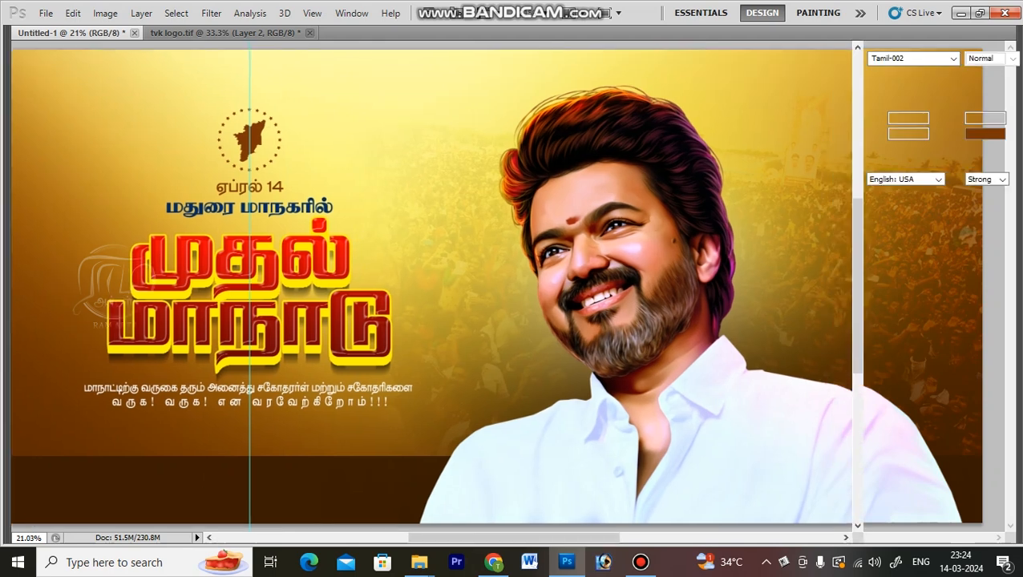
key(ctrl+shift+alt+n)
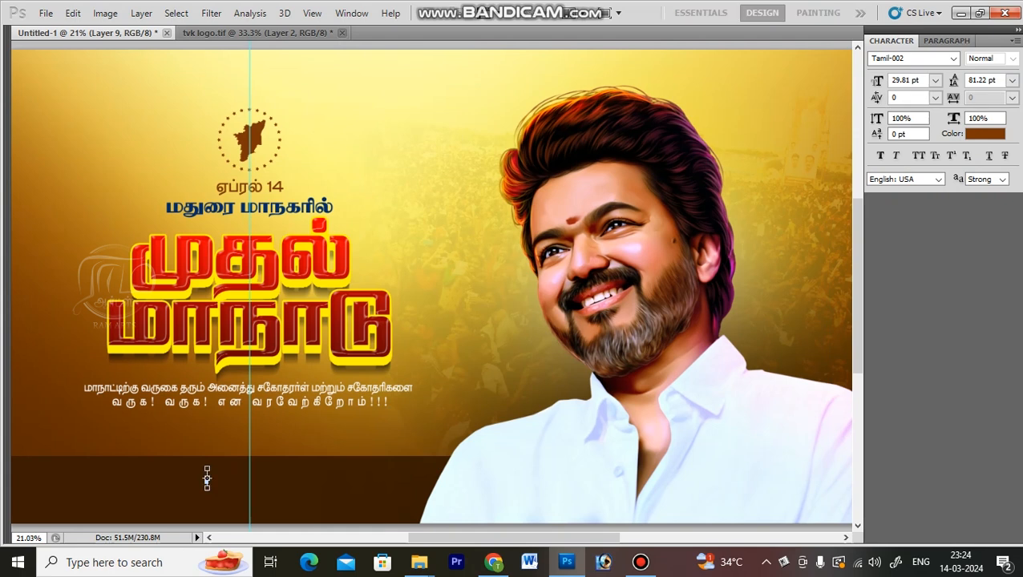
key(shift+Tab)
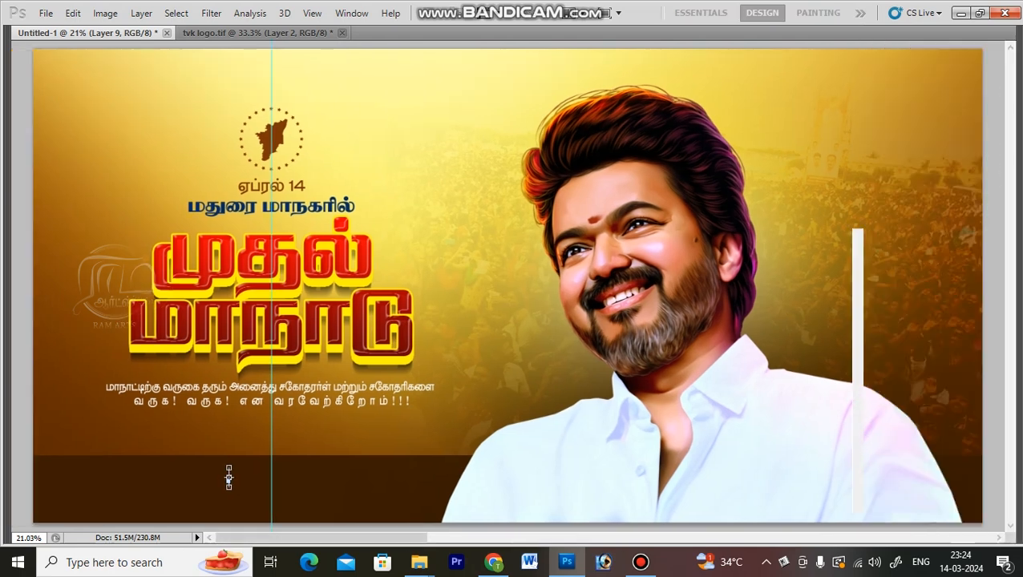
key(shift+Tab)
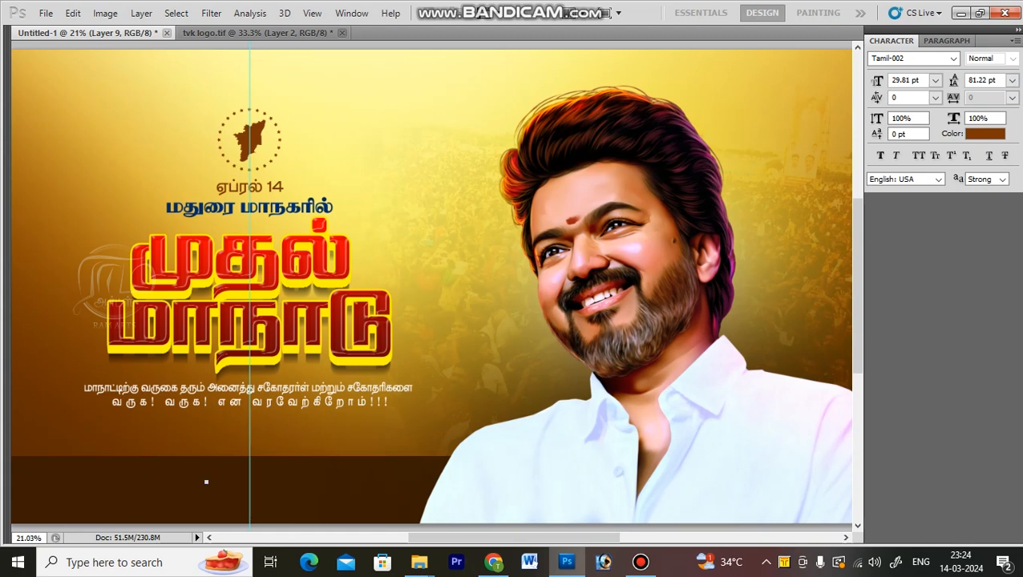
click(206, 480)
text(மதுரை மாவட்டம்)
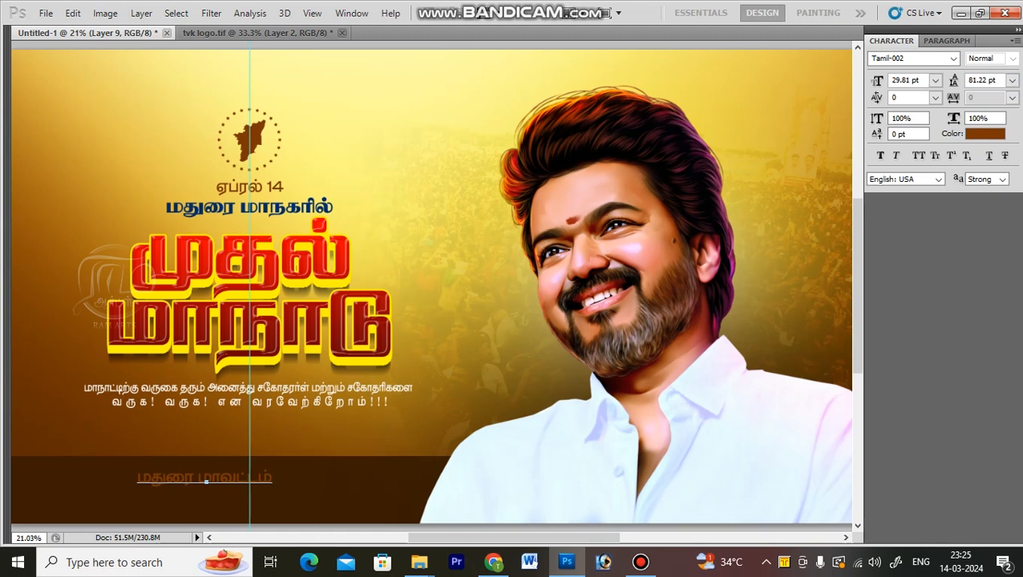
Set the font of the whole "மதுரை மாவட்டம்" line to Tamil-004.
key(ctrl)
key(ctrl+a)
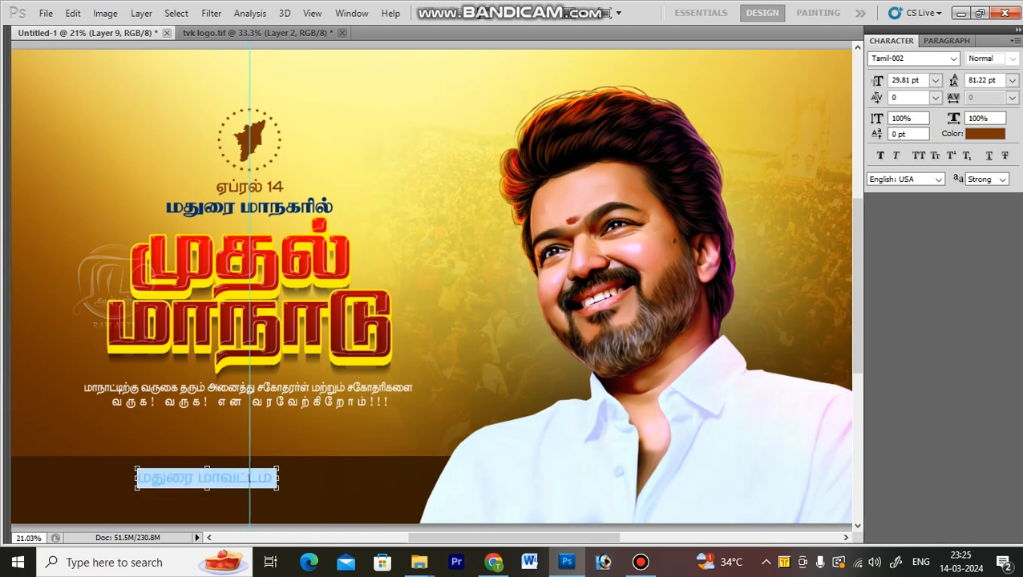
click(888, 59)
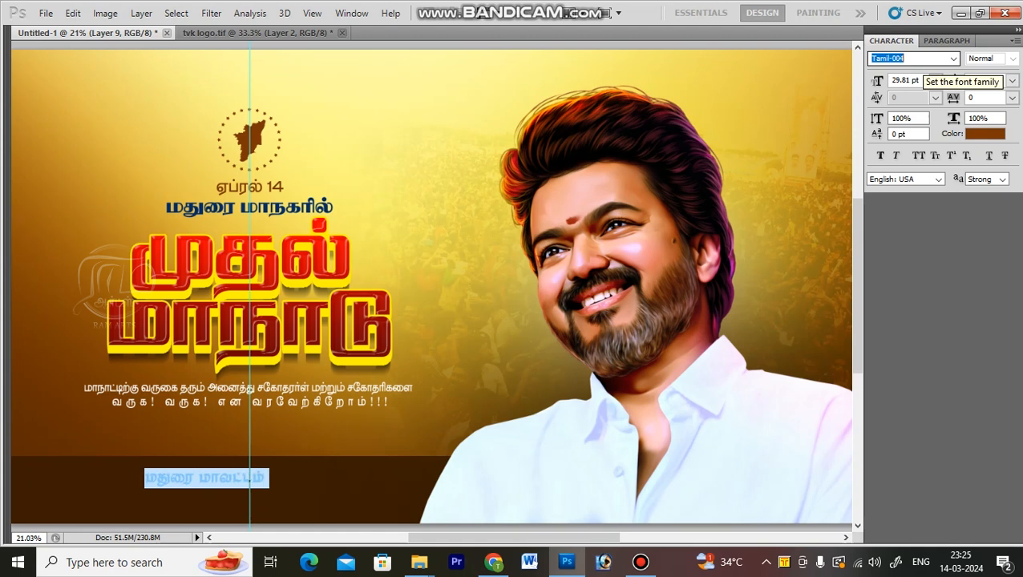
key(Down)
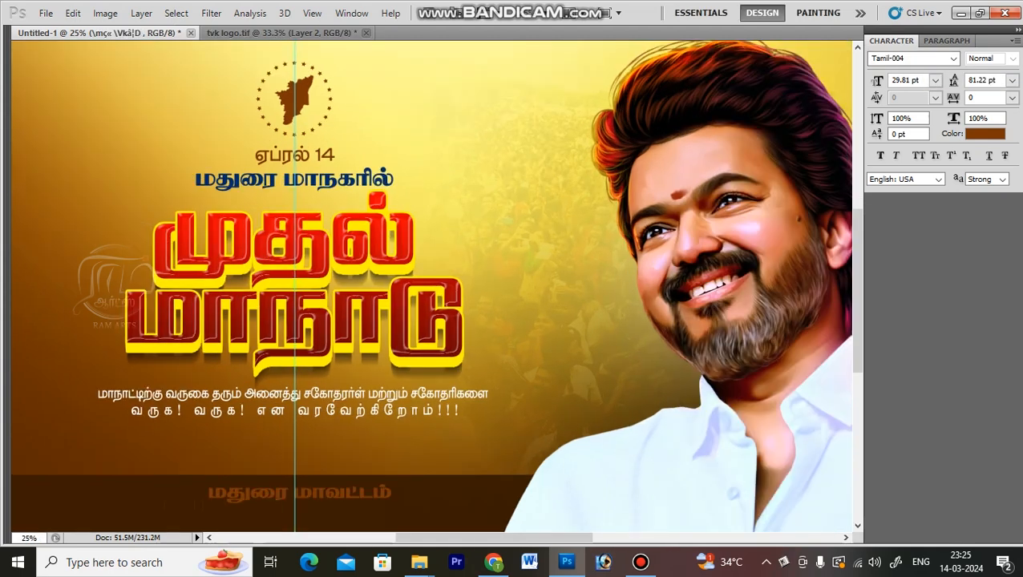
Shift the "மதுரை மாவட்டம்" line slightly left to center it on the vertical guide.
key(ctrl+t)
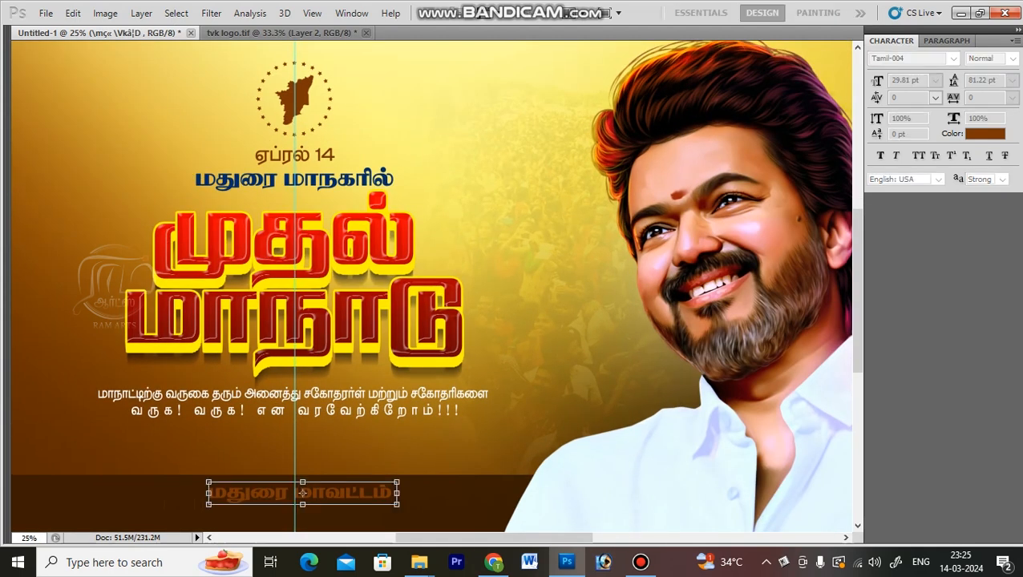
key(Left)
key(Left)
key(Left)
key(Left)
key(Left)
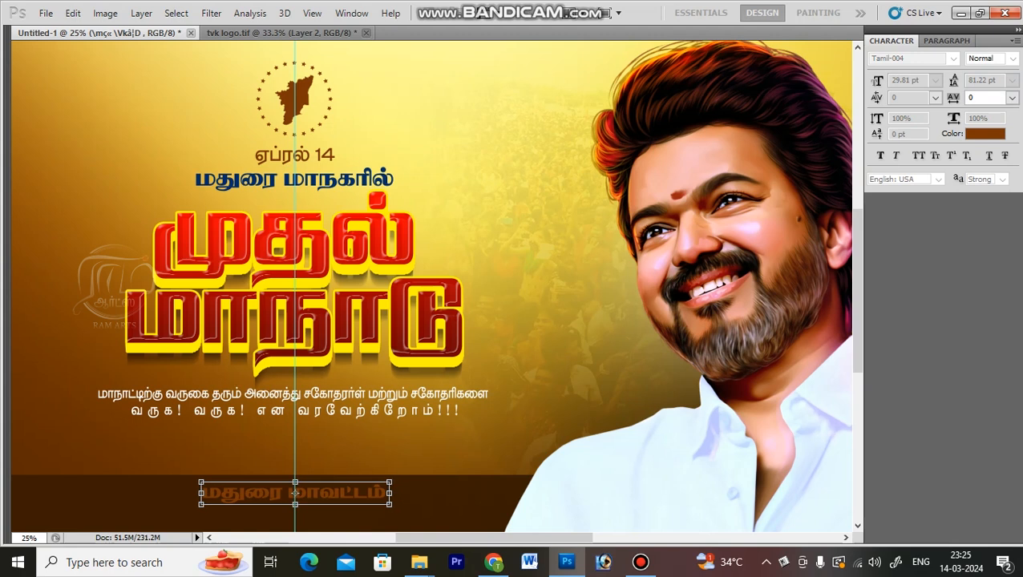
key(Return)
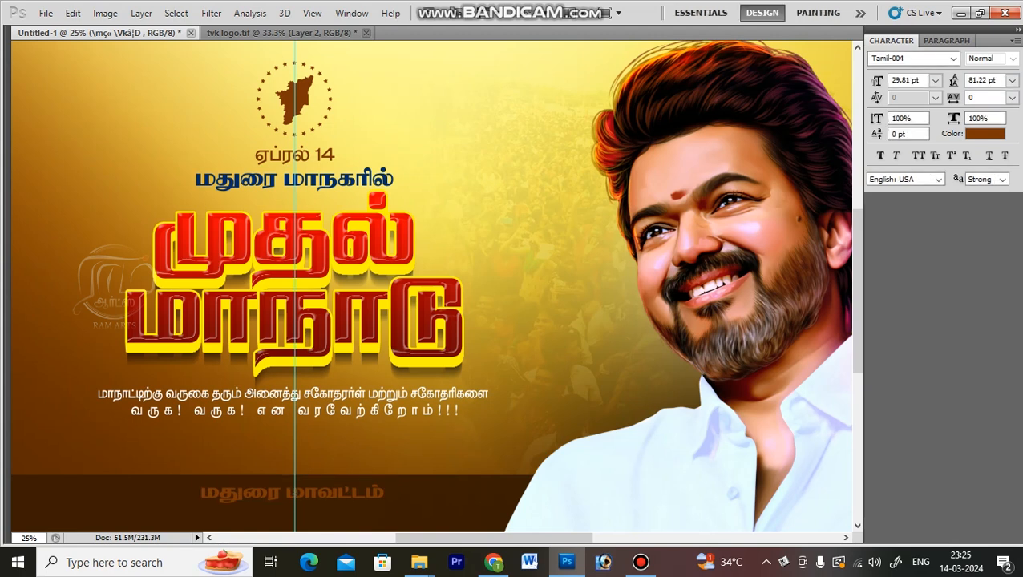
Color the "மதுரை மாவட்டம்" line yellow with C 0, M 0, Y 100, K 0.
click(985, 133)
click(555, 229)
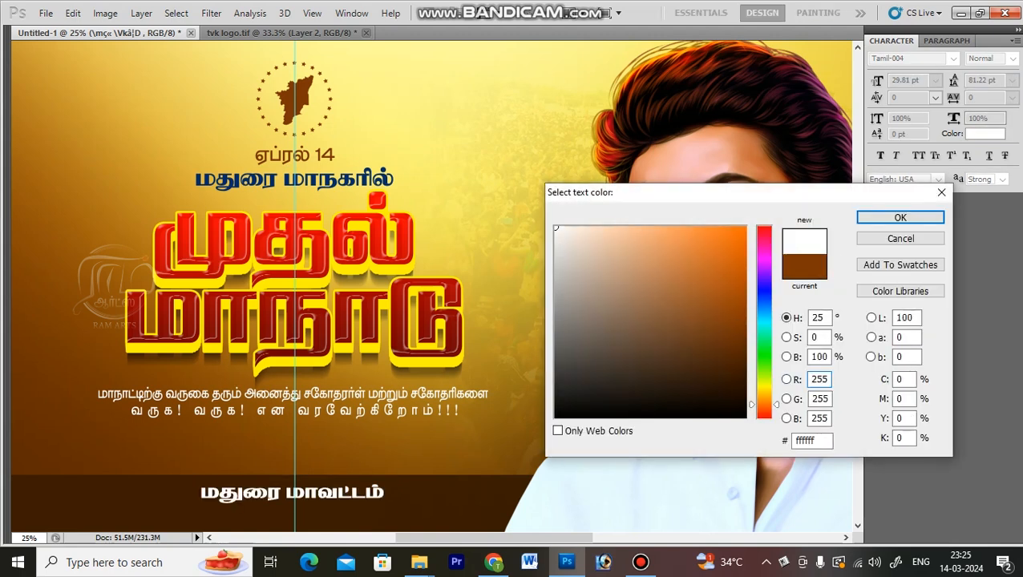
click(903, 418)
text(100)
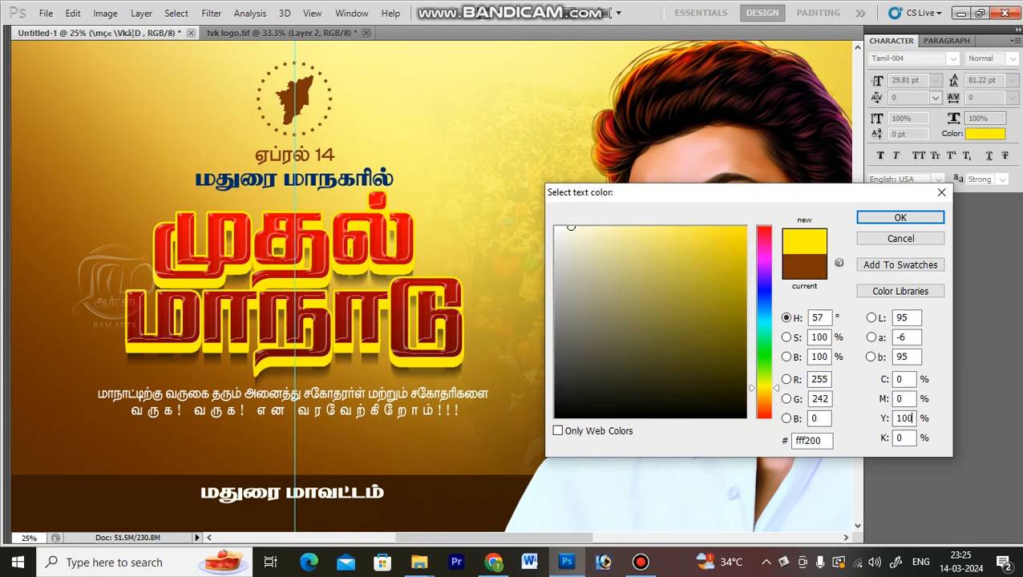
key(Return)
Enlarge the yellow district line to about 35.72 pt, keeping it centered on the guide.
key(ctrl+0)
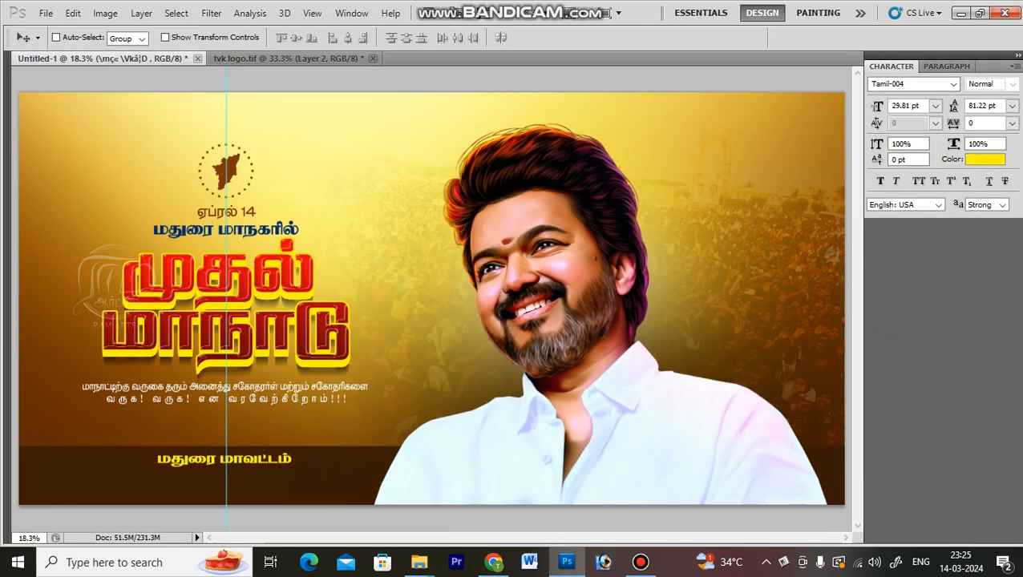
key(ctrl+t)
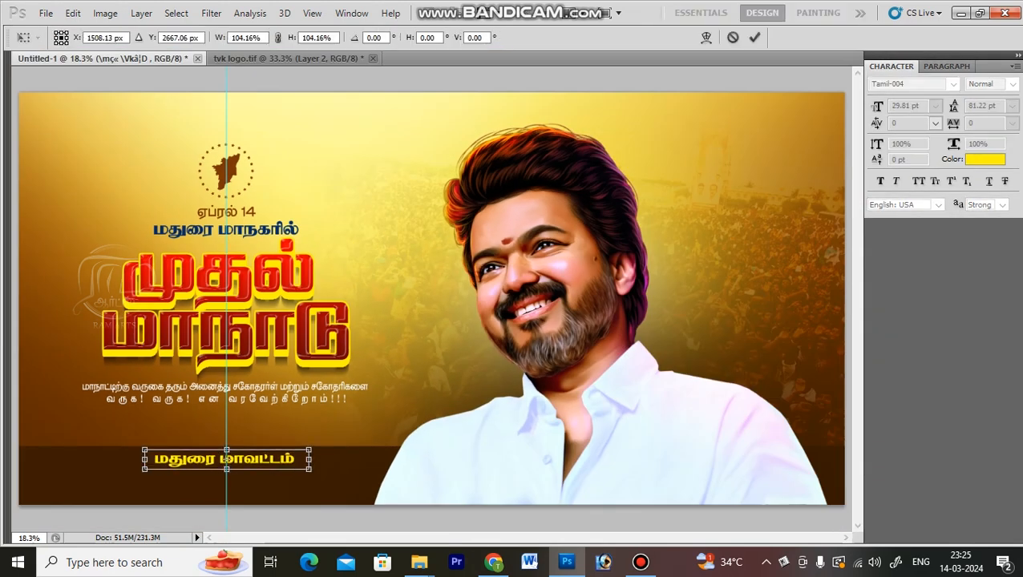
drag(309, 469, 310, 469)
key(Return)
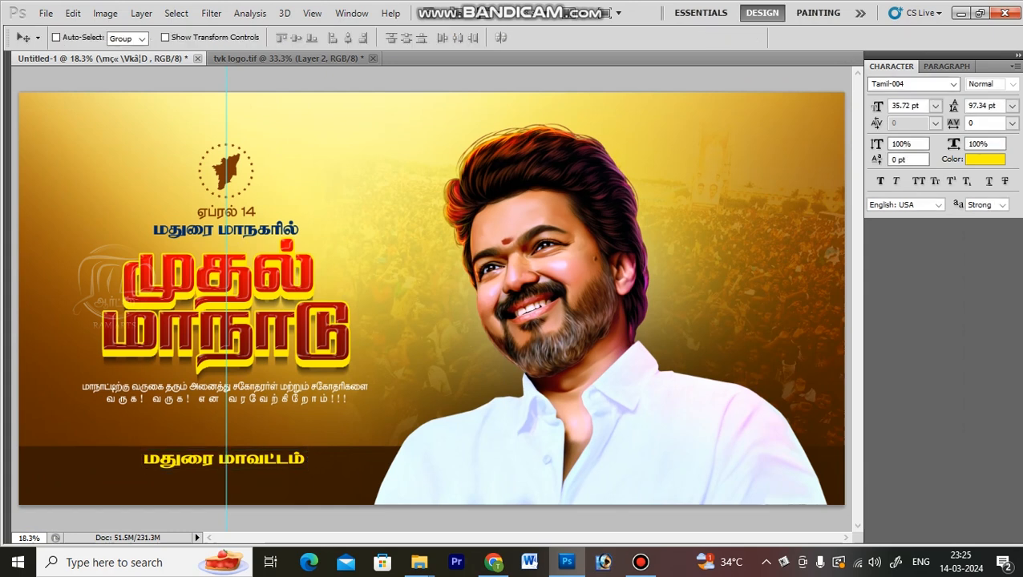
Duplicate the yellow district line directly below the original within the dark strip.
key(ctrl+space)
key(ctrl+space)
drag(69, 309, 406, 513)
drag(401, 427, 400, 481)
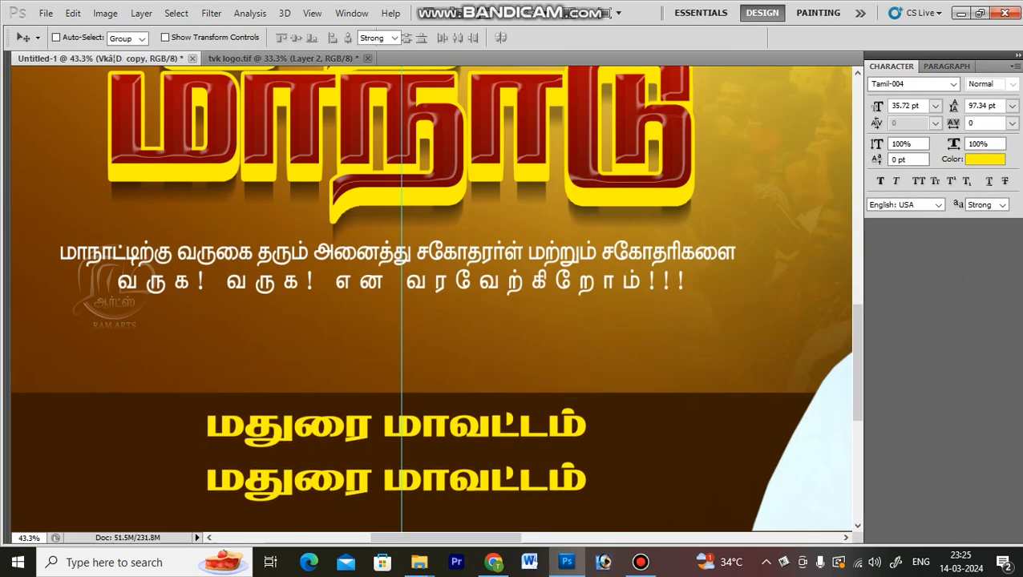
Replace the text of the duplicated yellow line with "தமிழக வெற்றிக் கழகம்".
key(t)
click(421, 479)
key(ctrl+a)
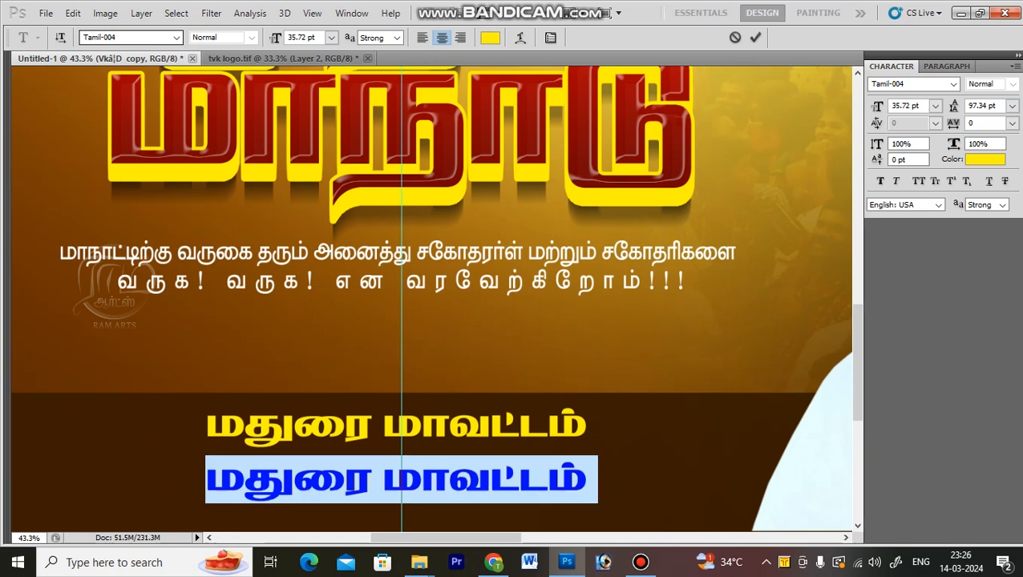
text(த)
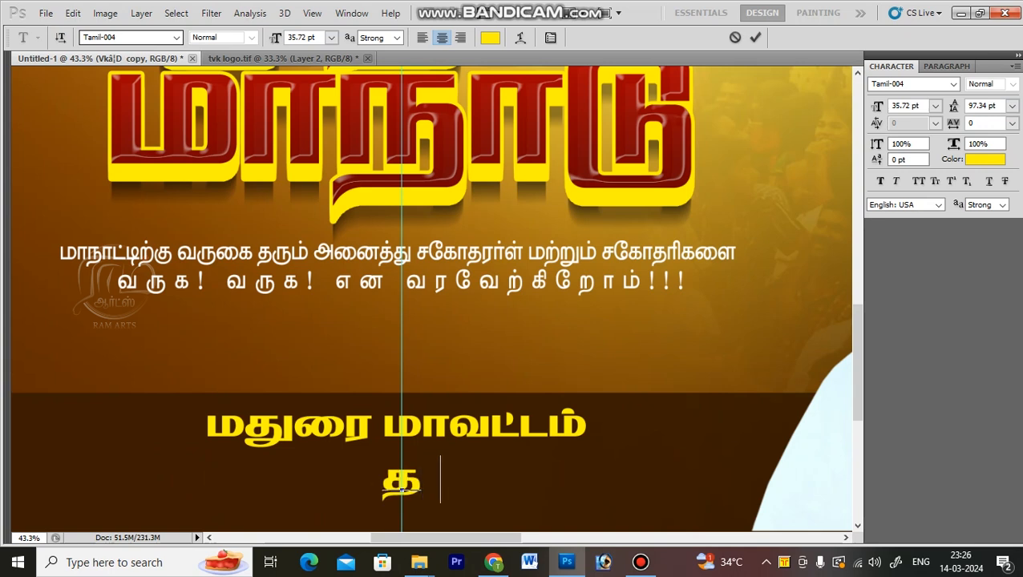
text(மிழ)
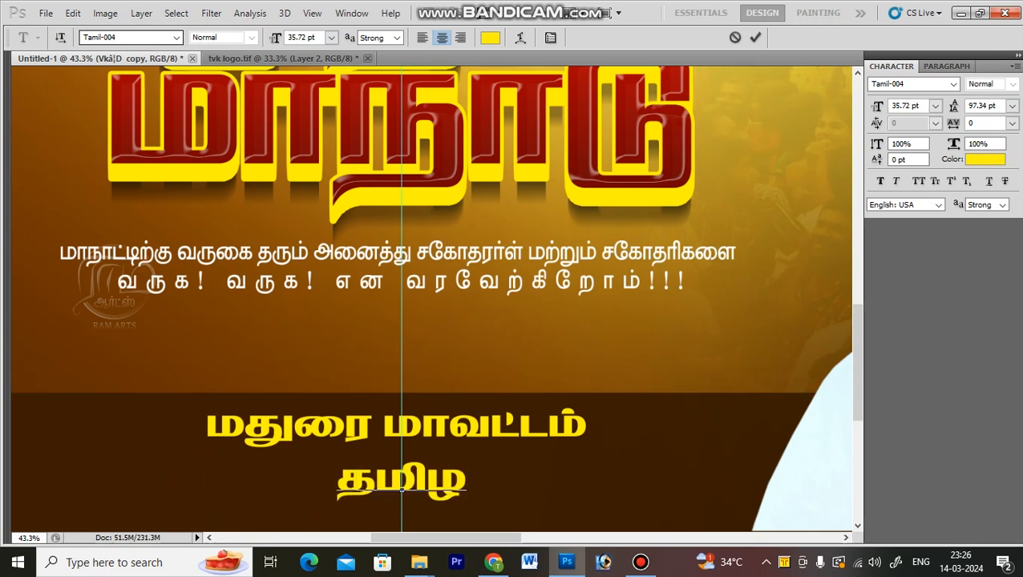
text(க வெ)
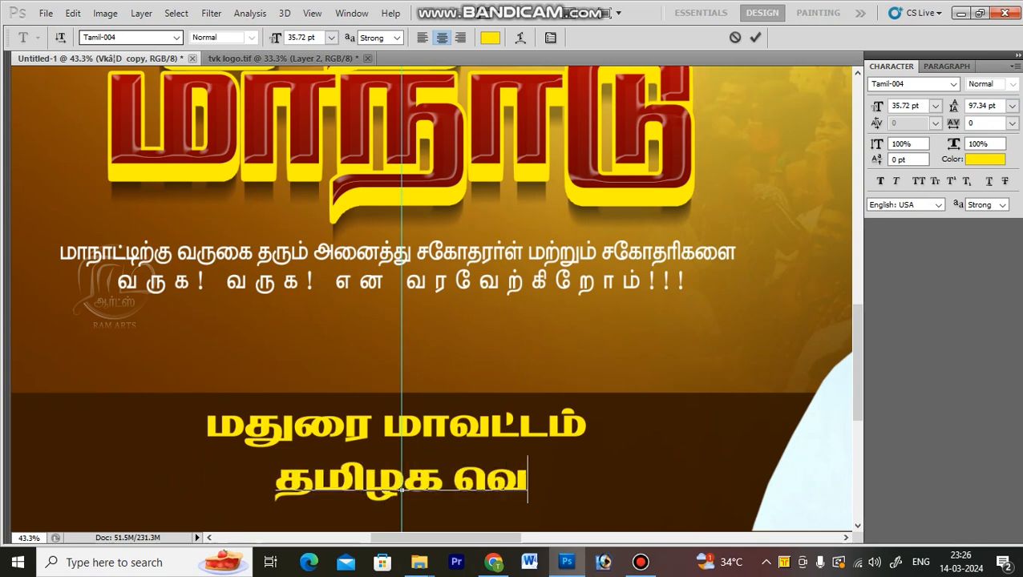
text(ற்றிக)
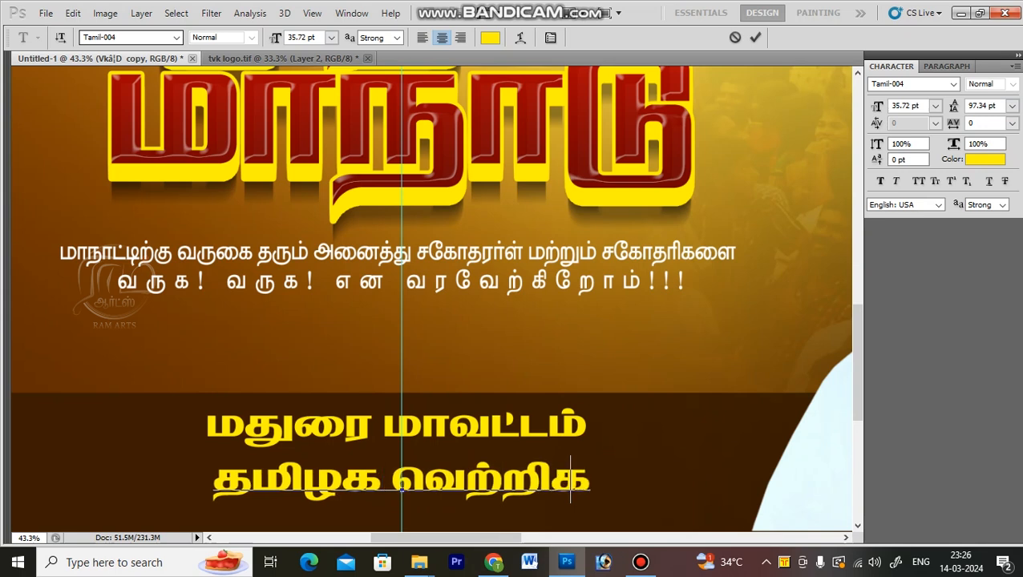
text(்க)
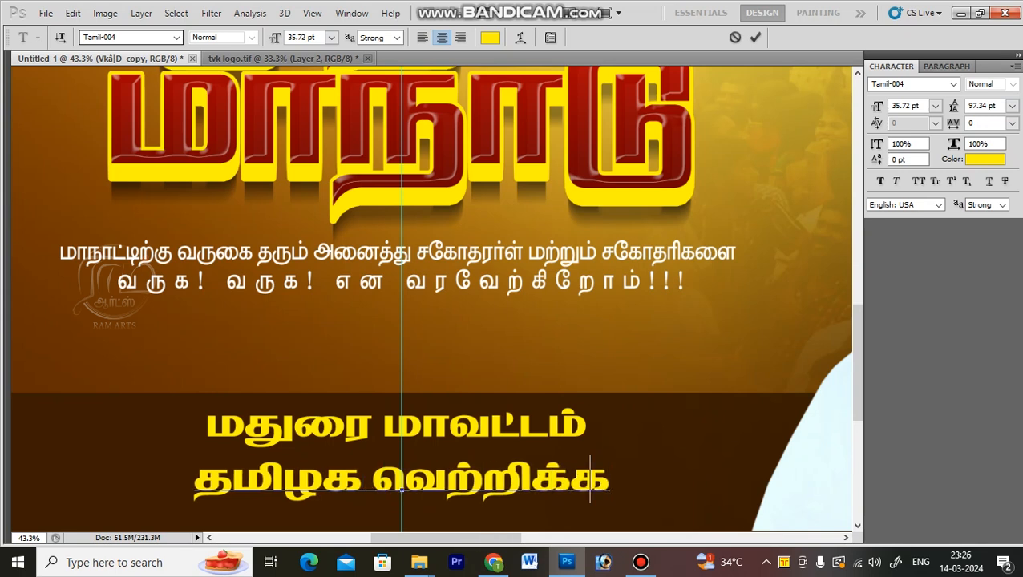
key(BackSpace)
text(க)
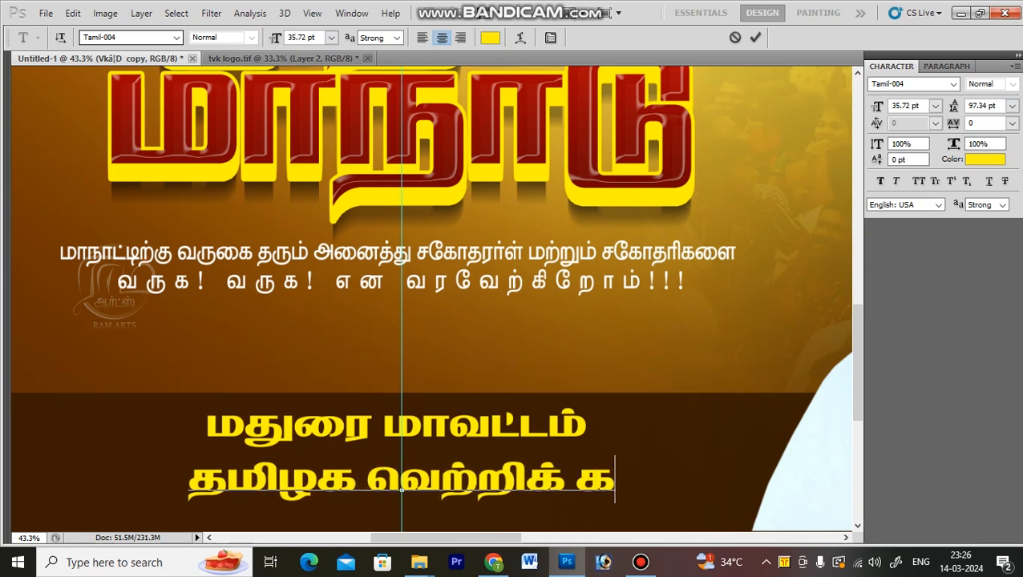
text(ழகம)
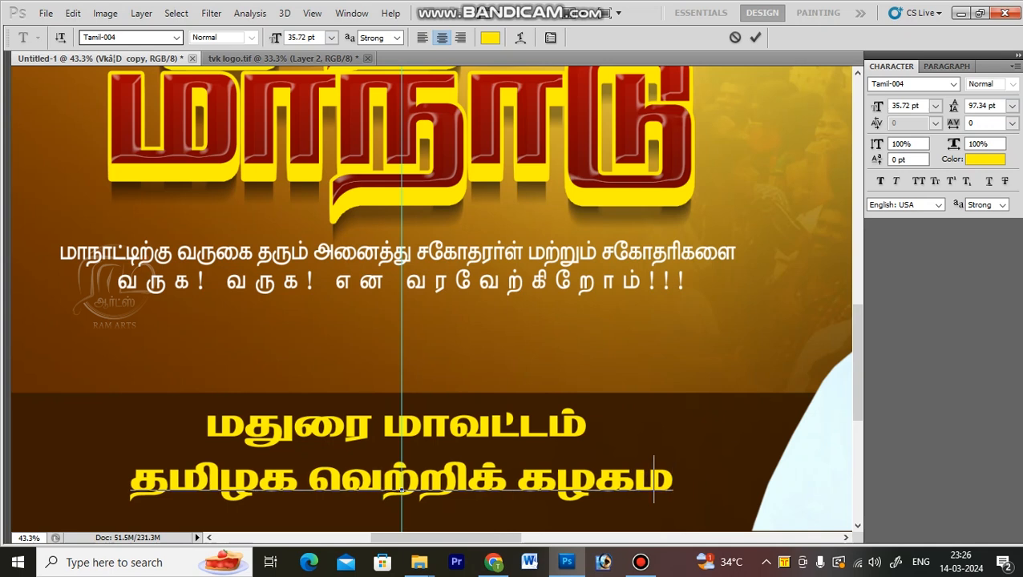
text(்)
Enlarge the "தமிழக வெற்றிக் கழகம்" line to 43.72 pt.
key(ctrl+a)
key(ctrl+shift+period)
key(ctrl+shift+period)
key(ctrl+shift+period)
key(ctrl+shift+period)
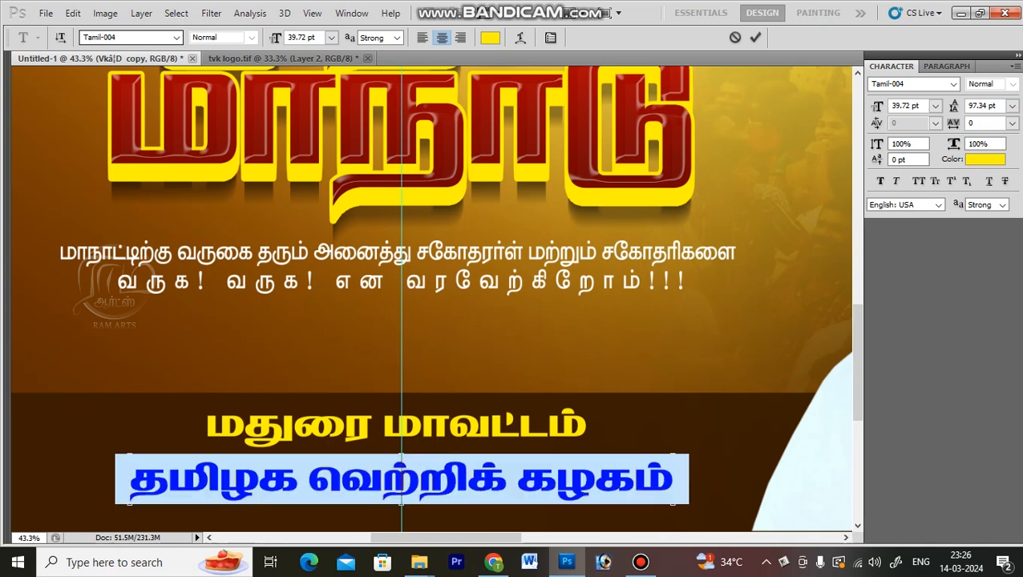
key(ctrl+Return)
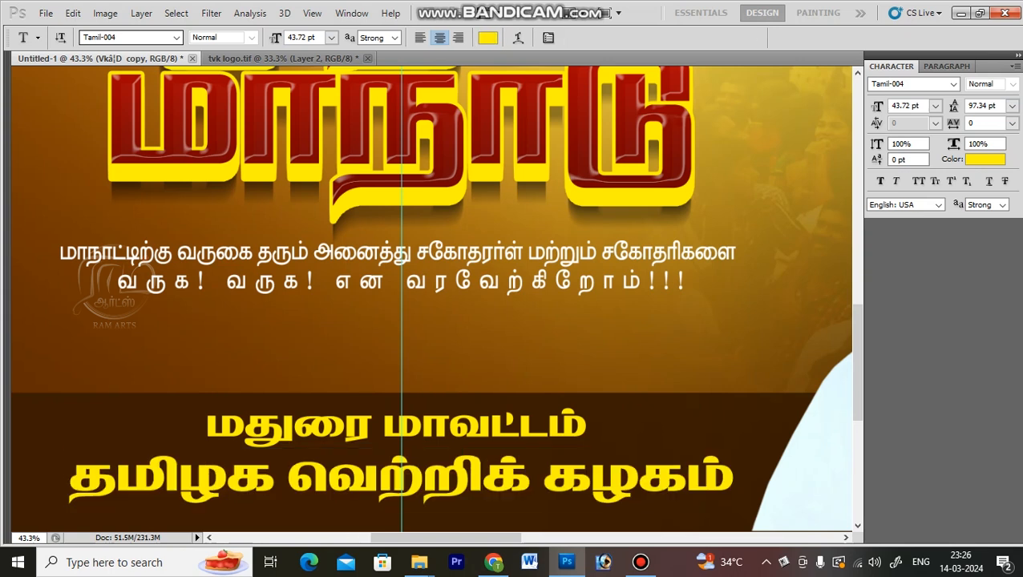
key(v)
key(ctrl+0)
key(ctrl+space)
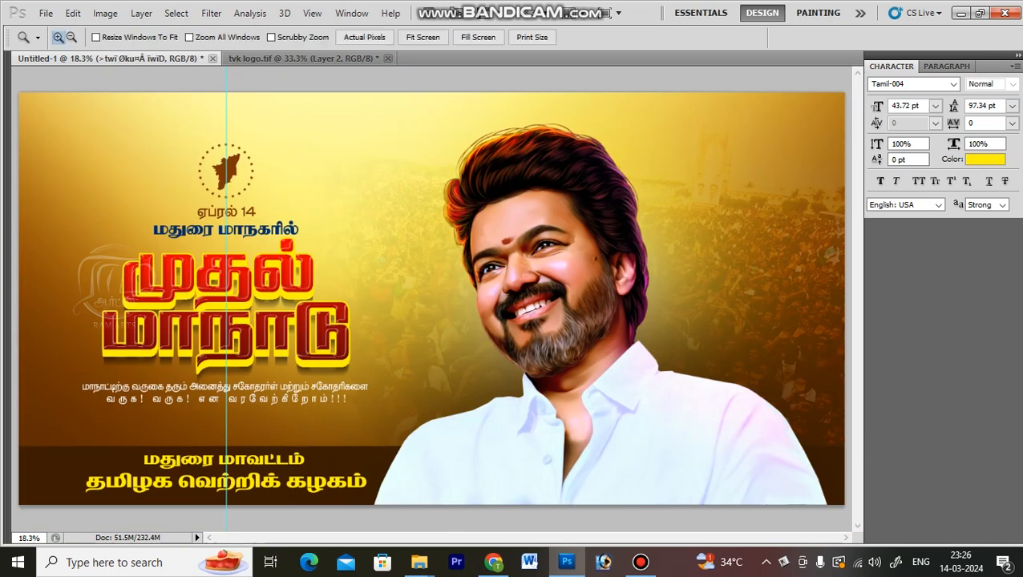
drag(118, 412, 274, 499)
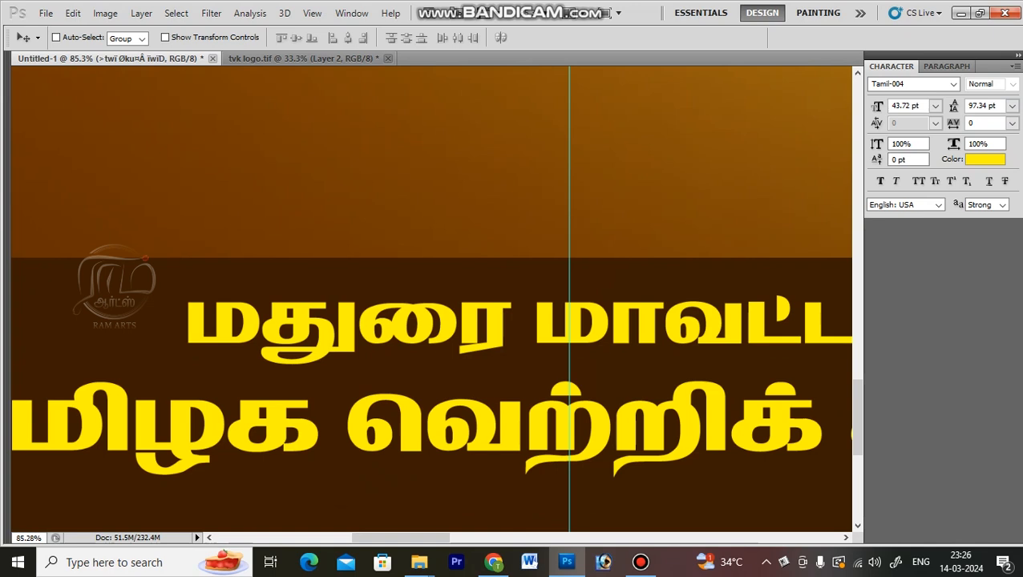
key(ctrl+t)
key(Escape)
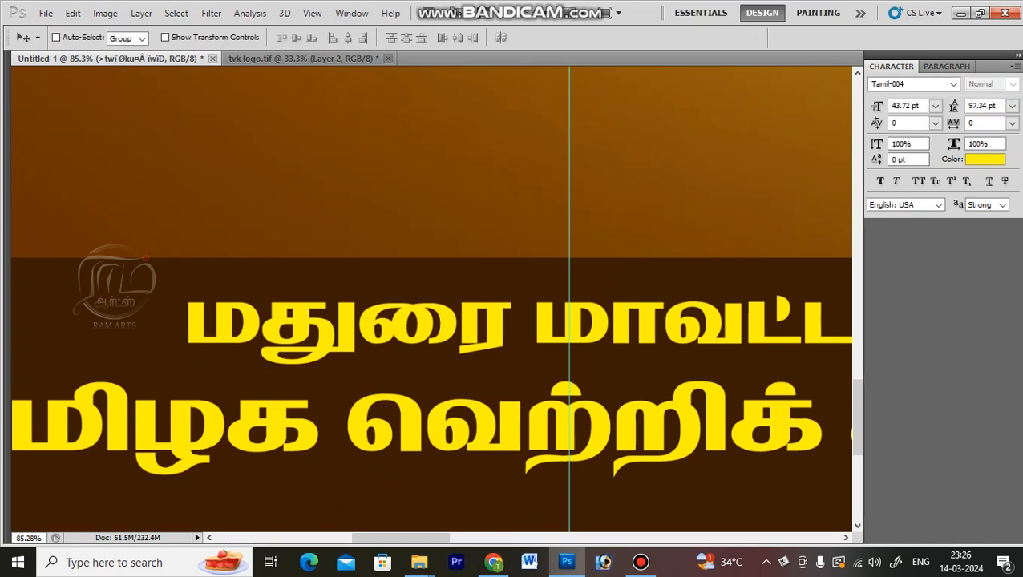
key(ctrl+0)
Change the font of both yellow lines in the dark strip to Tamil-006.
key(t)
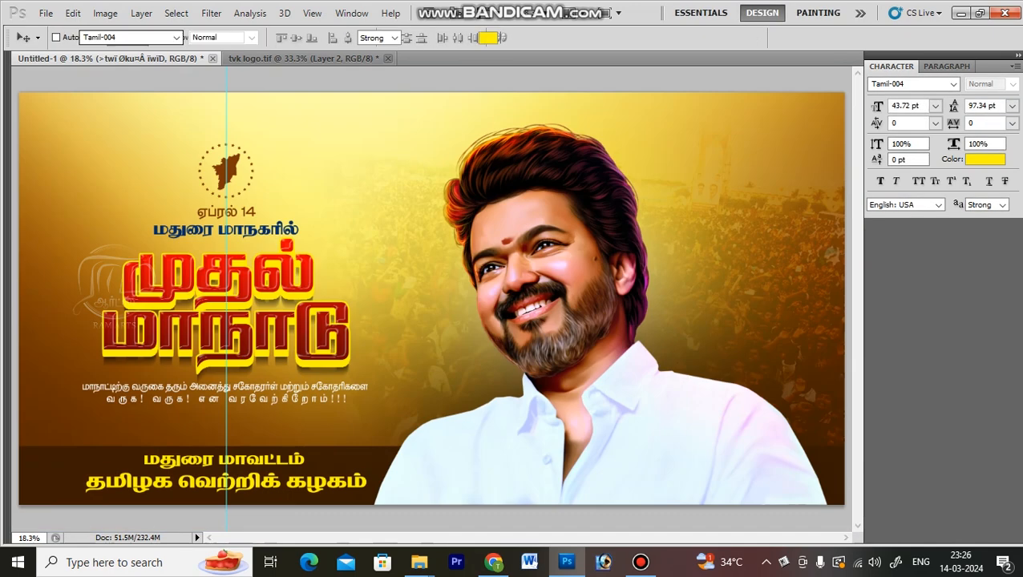
click(235, 481)
click(909, 84)
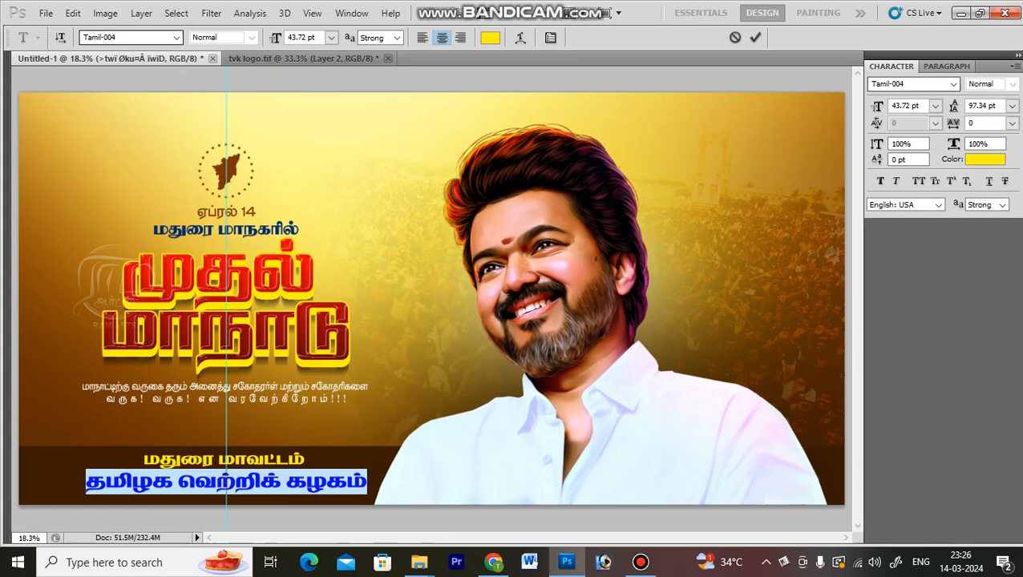
key(Down)
key(Down)
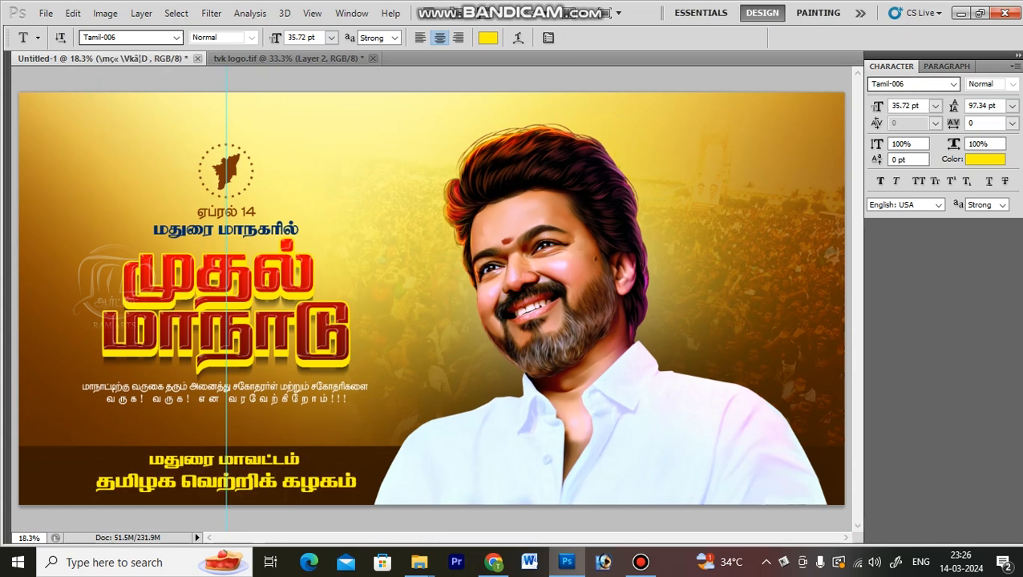
Nudge the "மதுரை மாவட்டம்" line down closer to the party name line and select both yellow lines.
key(v)
key(shift+Down)
key(shift+Down)
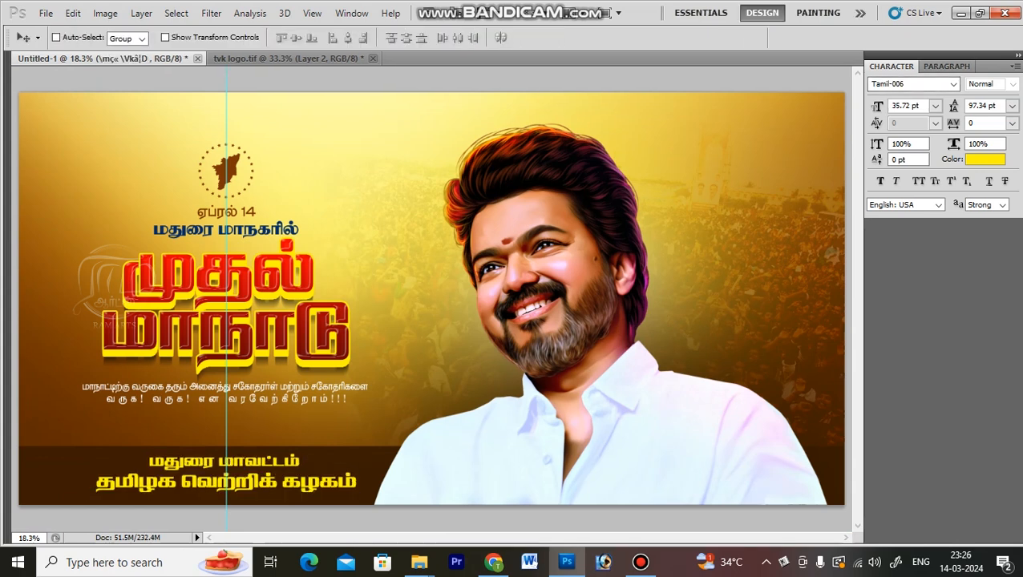
key(z)
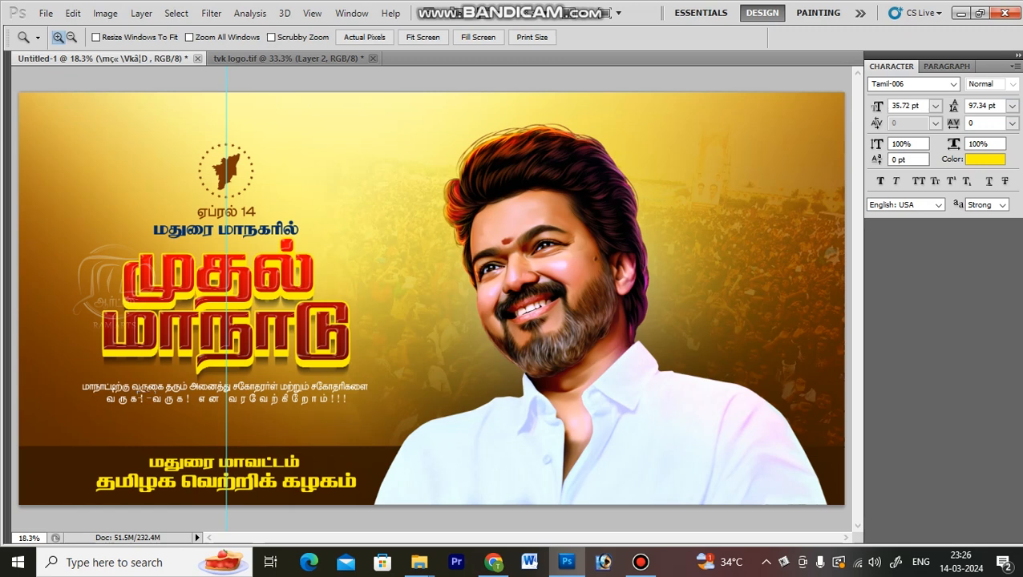
drag(137, 390, 427, 505)
key(v)
right_click(341, 403)
click(384, 413)
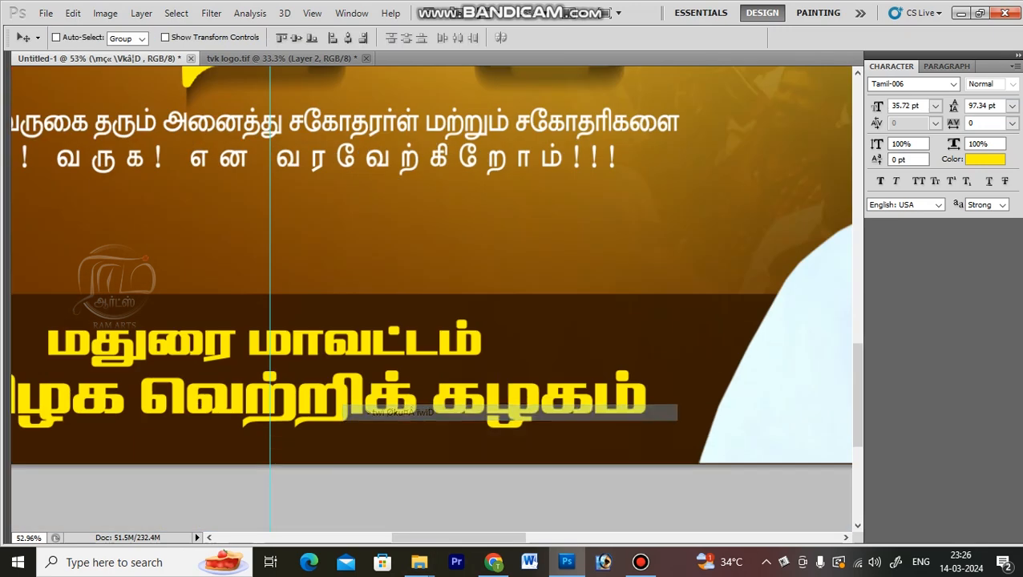
key(ctrl+0)
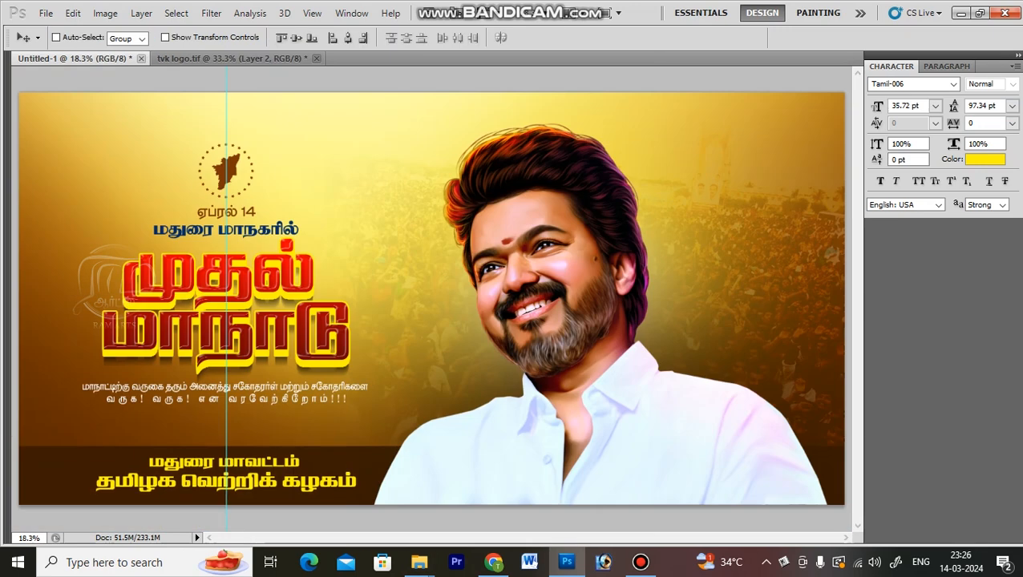
key(z)
key(v)
right_click(332, 349)
click(360, 359)
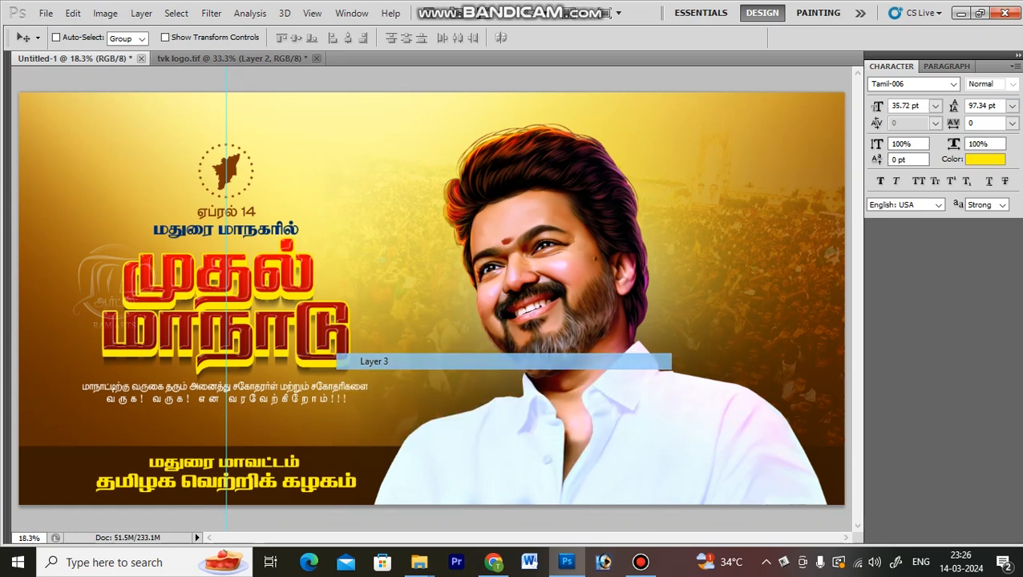
key(5)
Duplicate the dark bottom strip and squash the copy to about 15% height along the strip's upper edge.
right_click(103, 459)
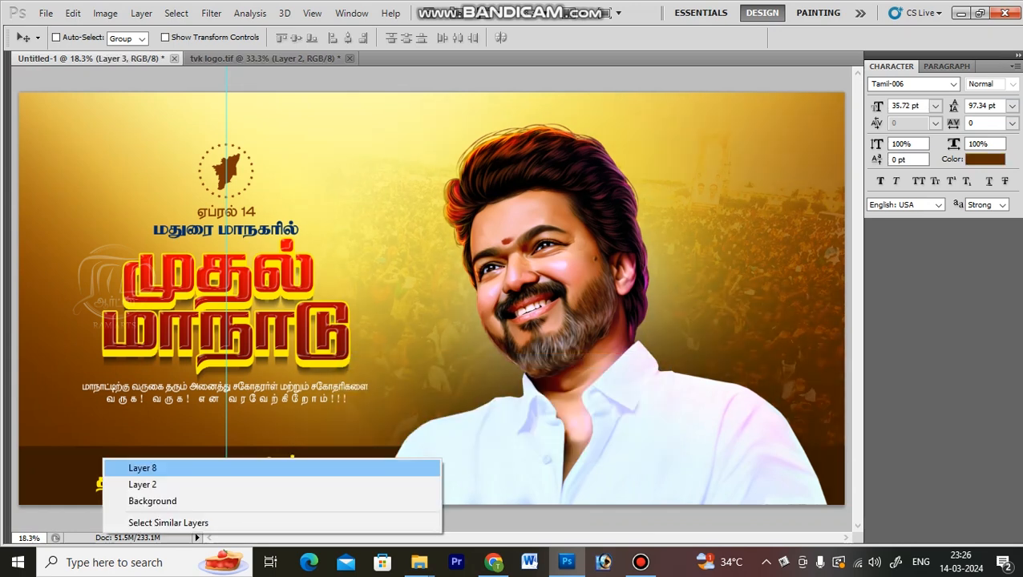
click(142, 468)
drag(144, 469, 145, 446)
key(ctrl+z)
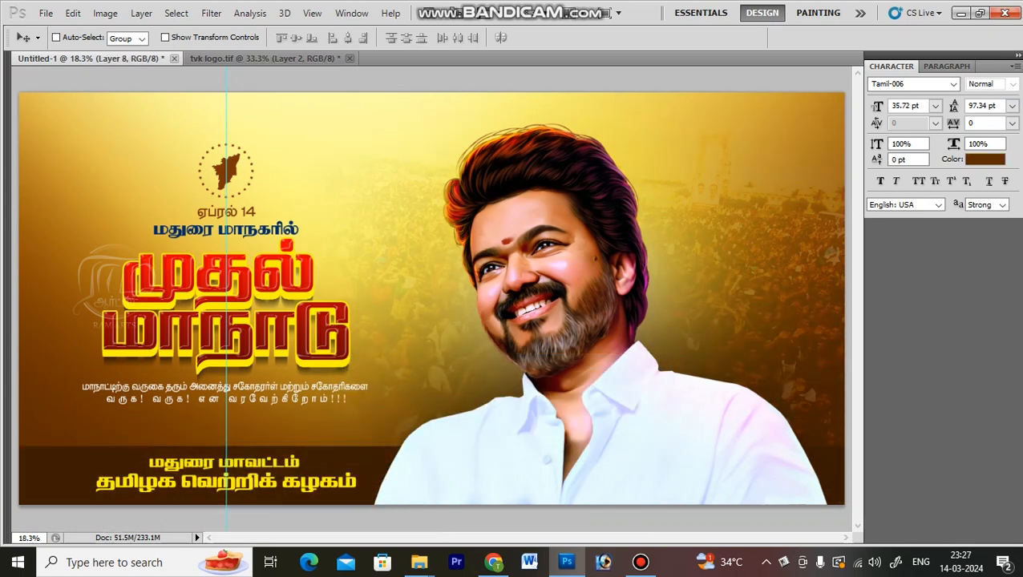
key(ctrl+j)
key(ctrl+t)
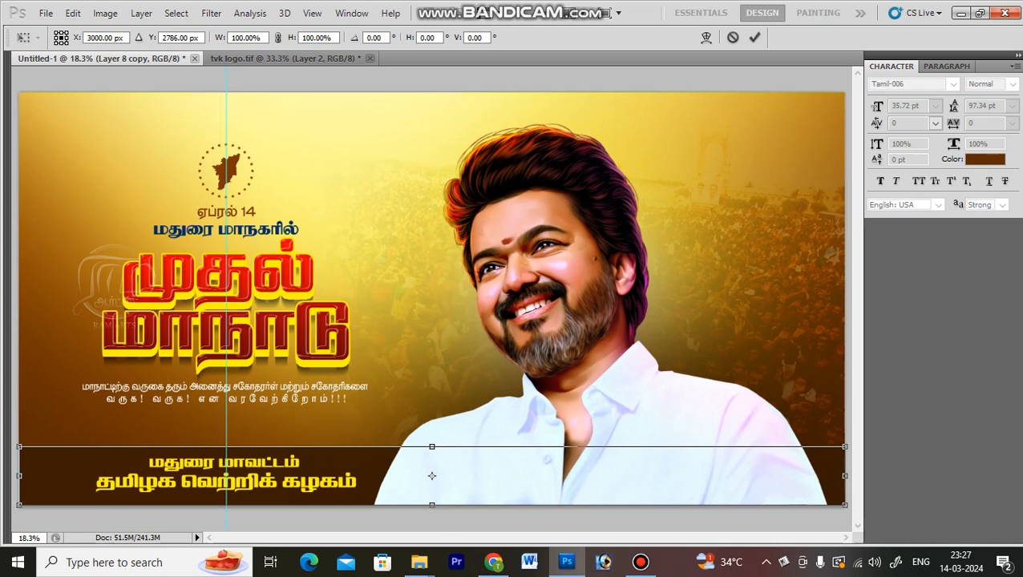
drag(431, 505, 431, 453)
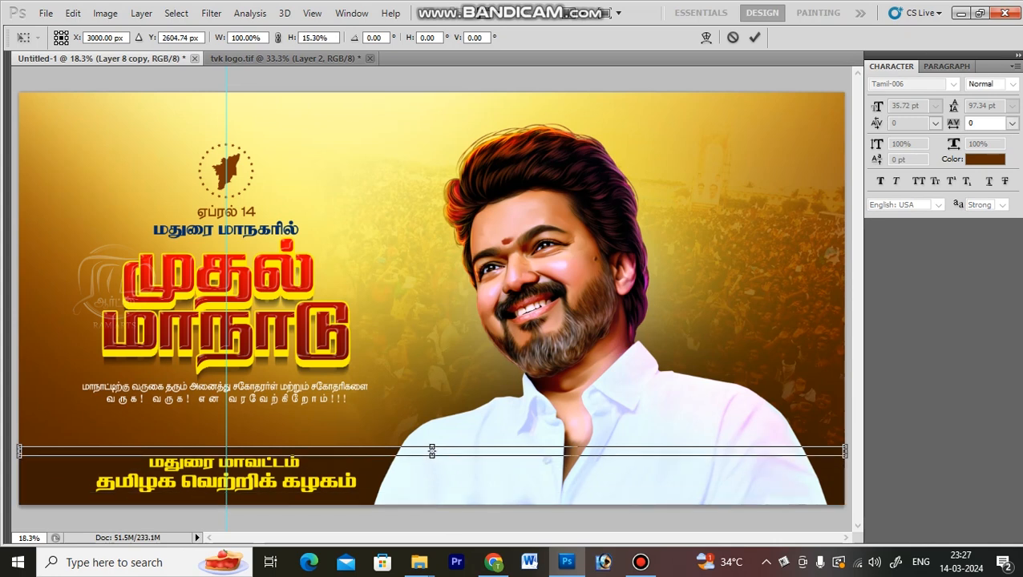
key(Return)
Flatten the strip copy further into a thin dark line.
key(ctrl+space)
drag(151, 382, 342, 471)
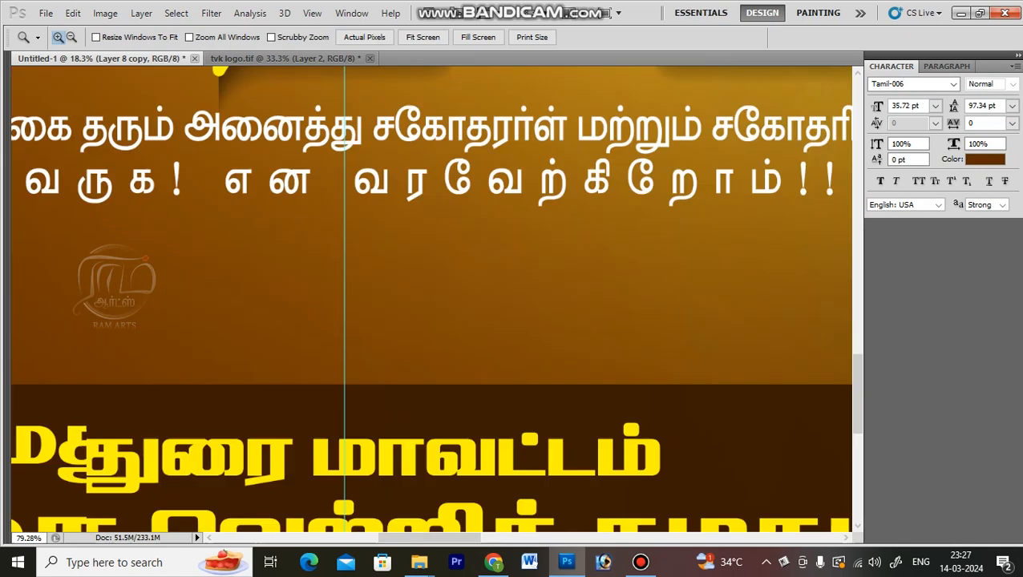
key(ctrl+t)
drag(344, 422, 345, 391)
key(Return)
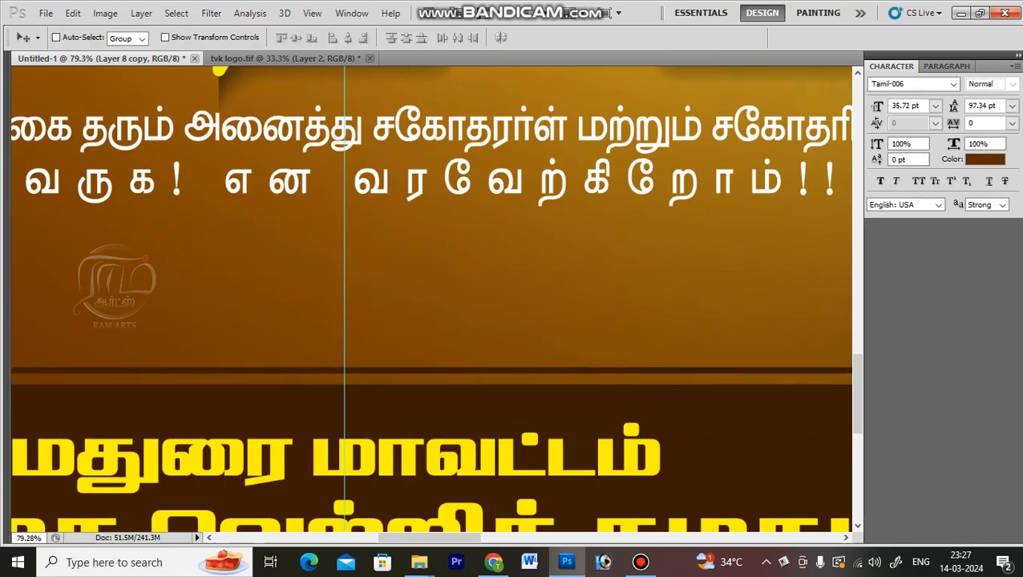
Position the thin dark line just above the bottom strip, leaving a narrow gap between them.
key(shift+Up)
key(shift+Up)
key(Down)
key(Down)
key(Down)
key(Down)
key(Down)
key(Down)
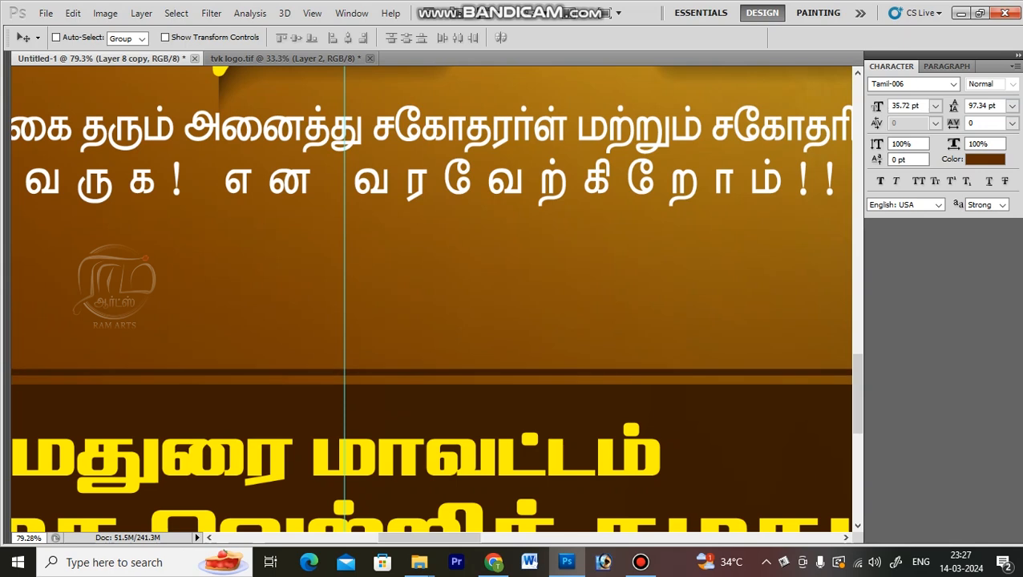
key(Down)
key(Down)
key(Down)
key(Up)
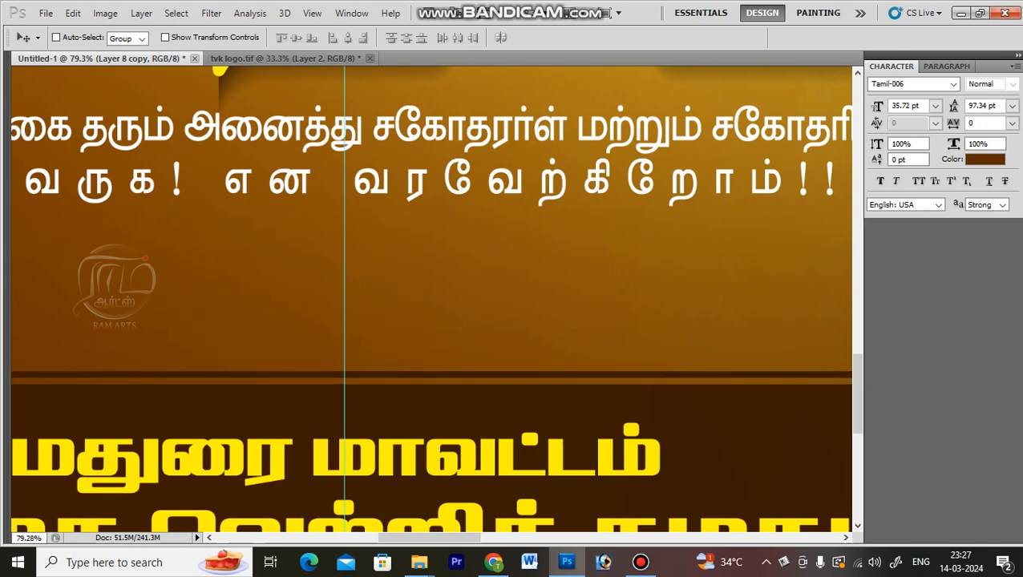
key(ctrl+0)
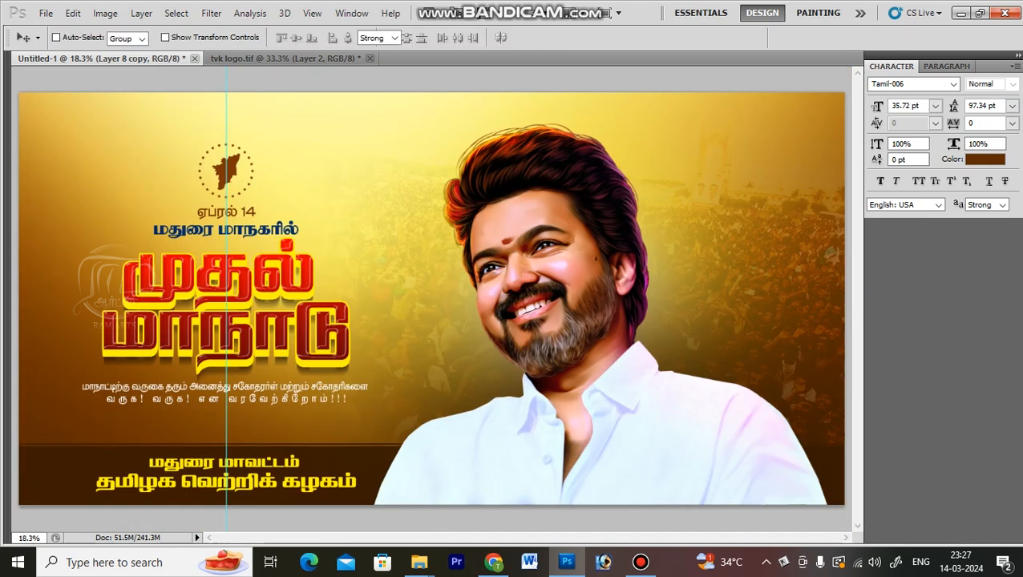
Add a row of repeated "7" ornament characters in the WWDesigns font just above the dark bottom strip.
key(t)
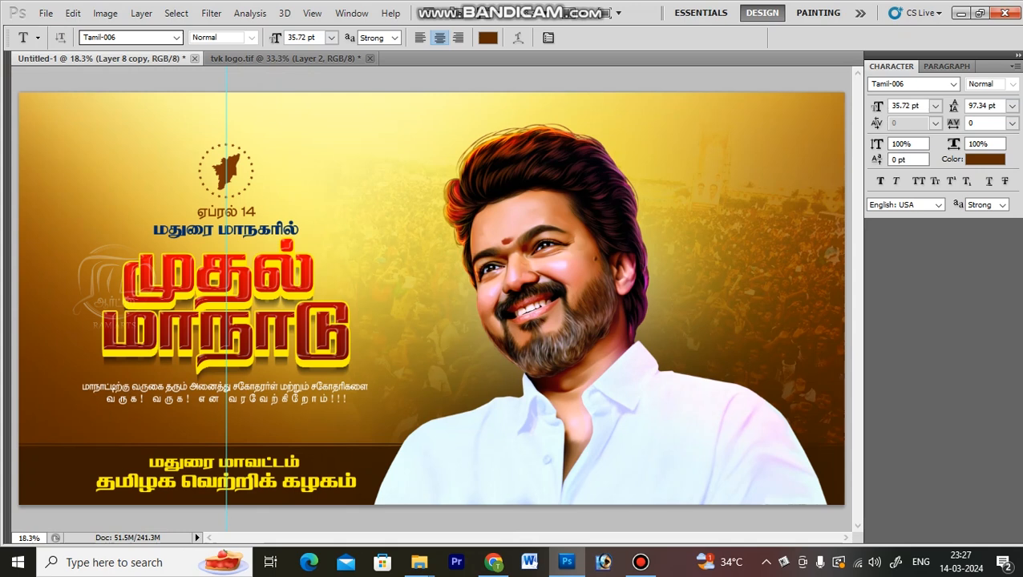
click(282, 433)
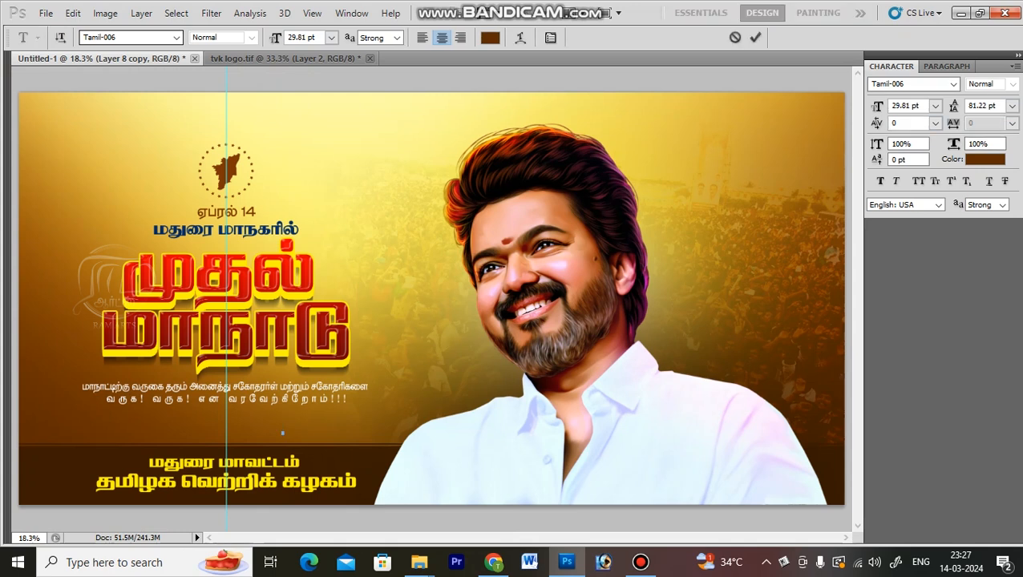
click(908, 84)
text(WW)
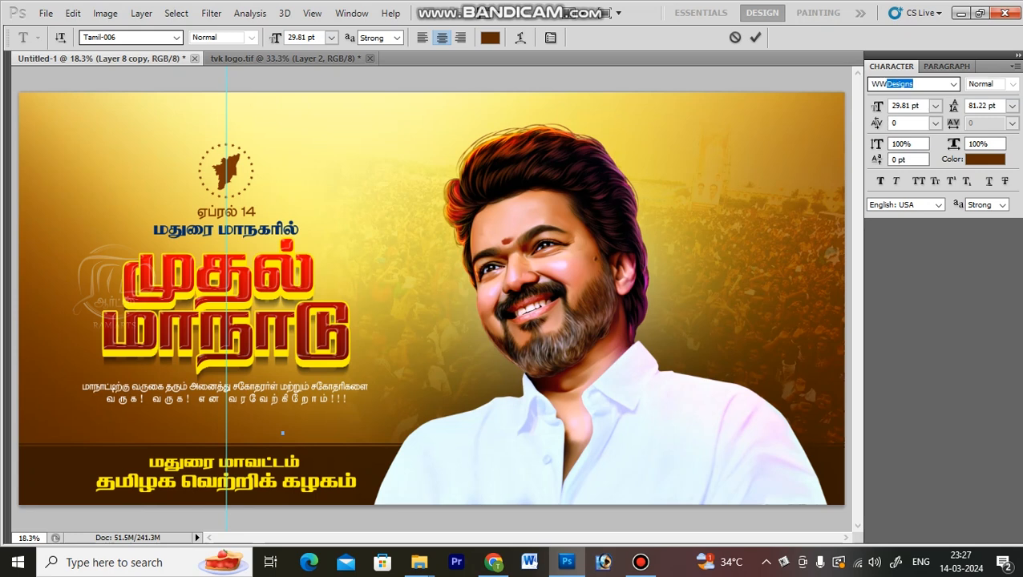
key(Return)
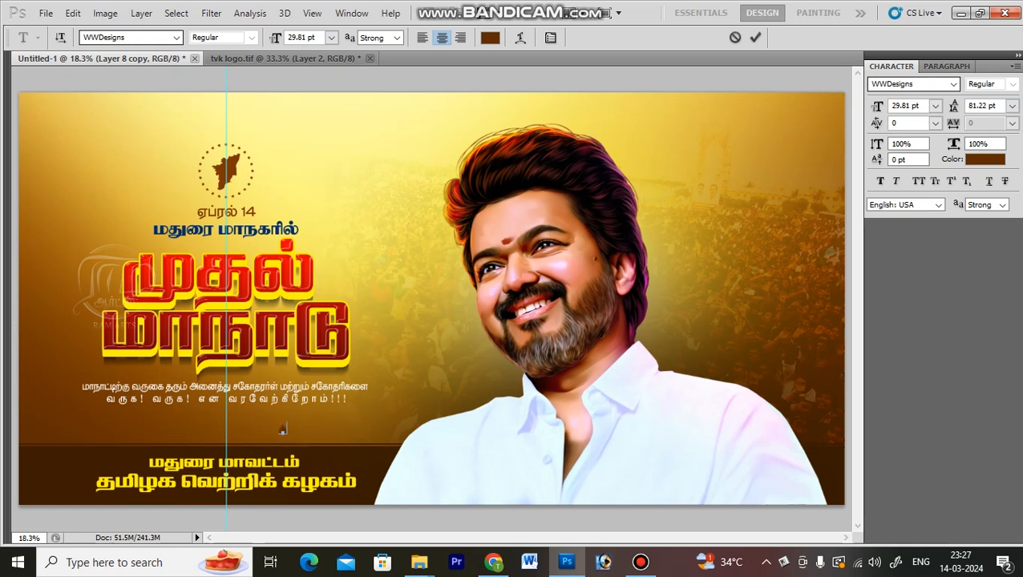
text(aaaaaaaaaaaaaaaaaaaaaaaa)
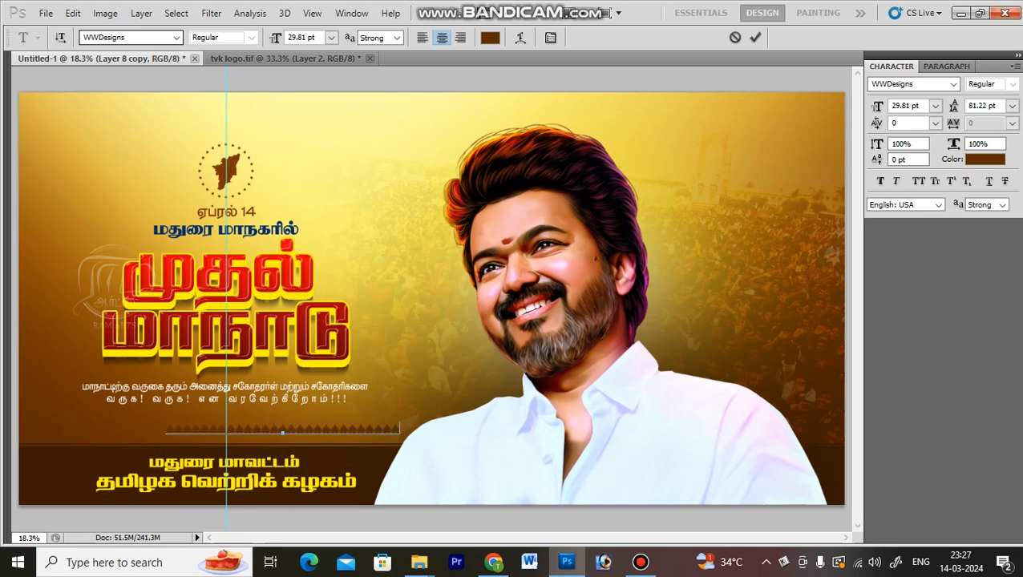
text(aaaaaaaaaaaaaaaaaaaaaaaaaa)
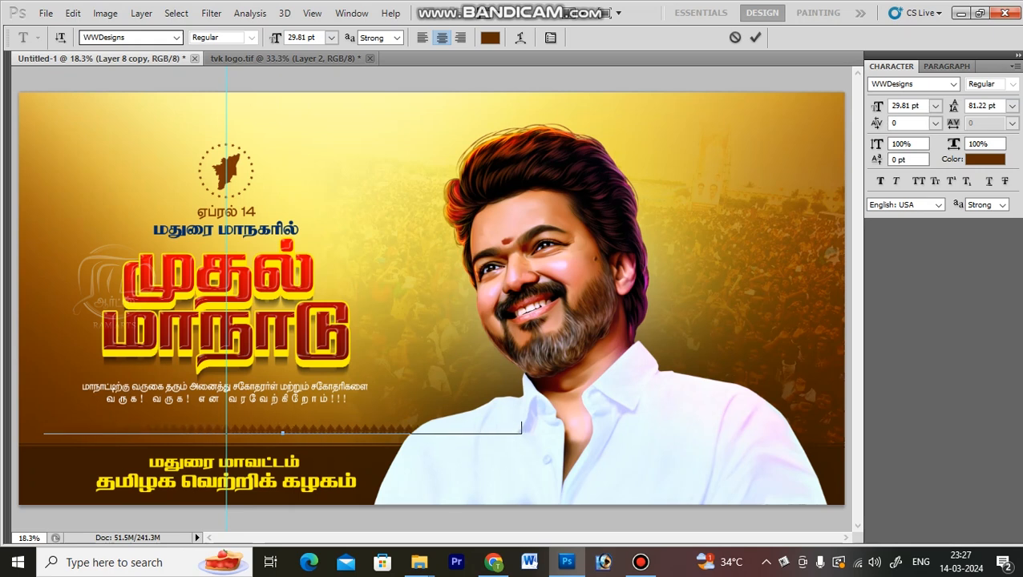
text(aaaaaaaaaaaaaaaaaaaaaaaaaaaaaaaa)
key(ctrl+a)
key(ctrl+Return)
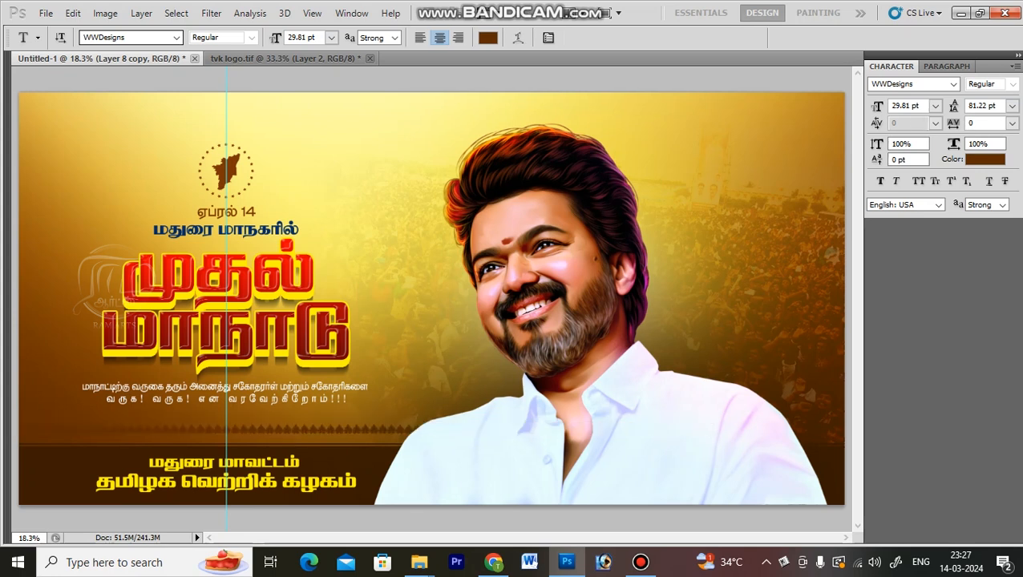
Nudge the ornament row vertically so it sits just above the thin dark line over the bottom strip.
key(v)
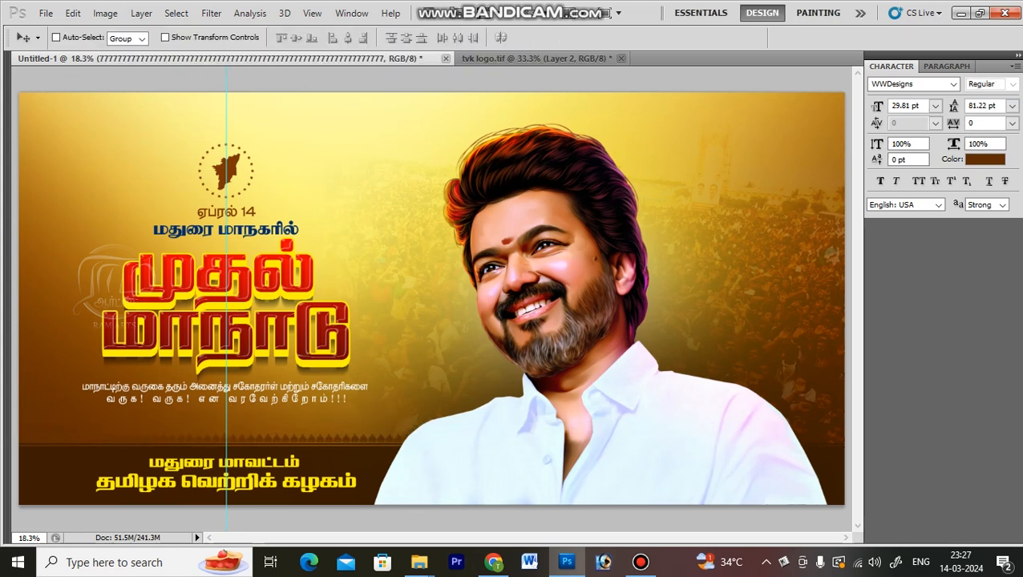
key(shift+Up)
key(shift+Up)
key(shift+Up)
key(shift+Up)
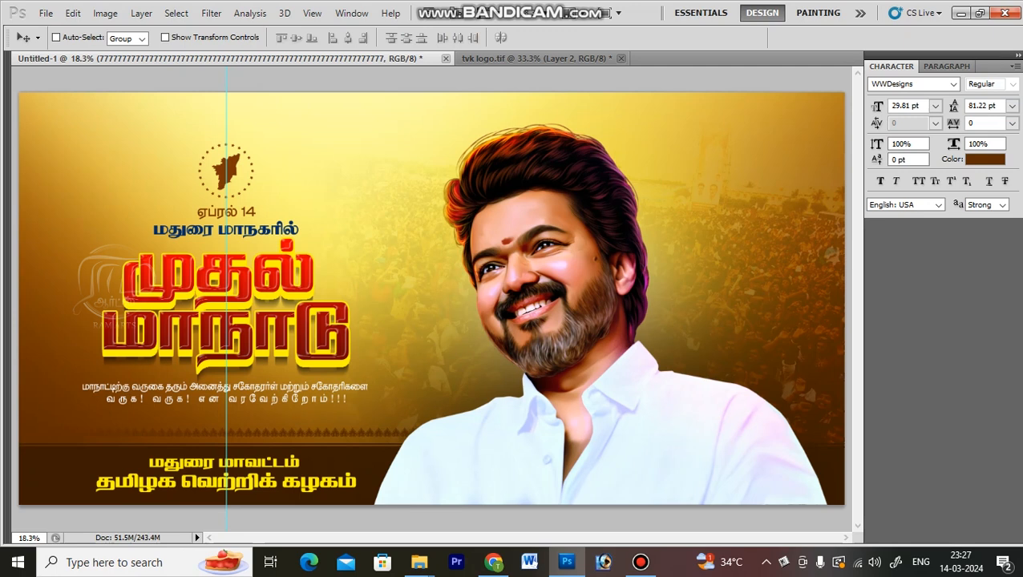
key(shift+Down)
key(shift+Down)
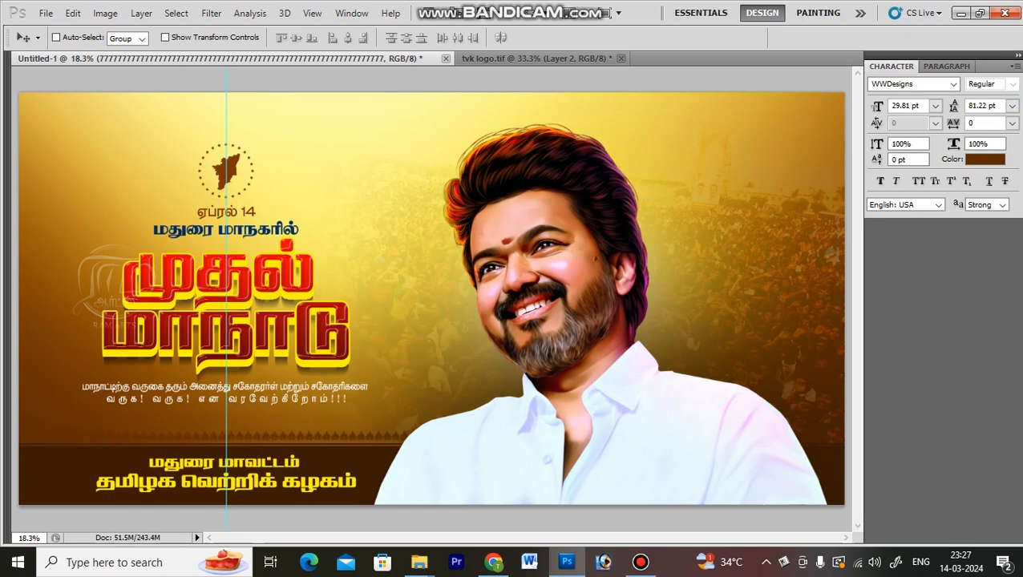
Apply a Color Overlay to the ornament row using the dark brown sampled from the bottom strip.
key(alt+l)
key(y)
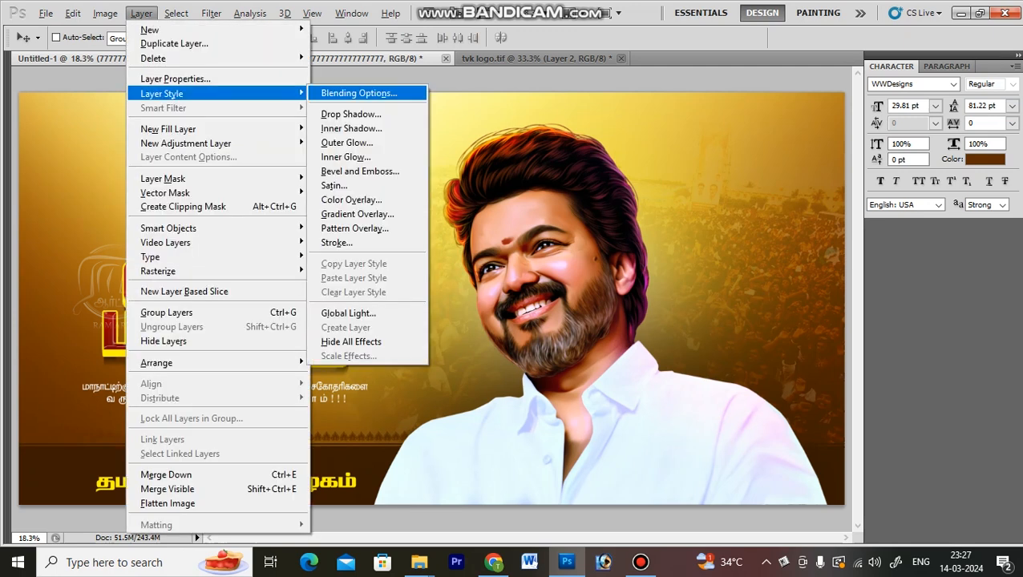
key(Return)
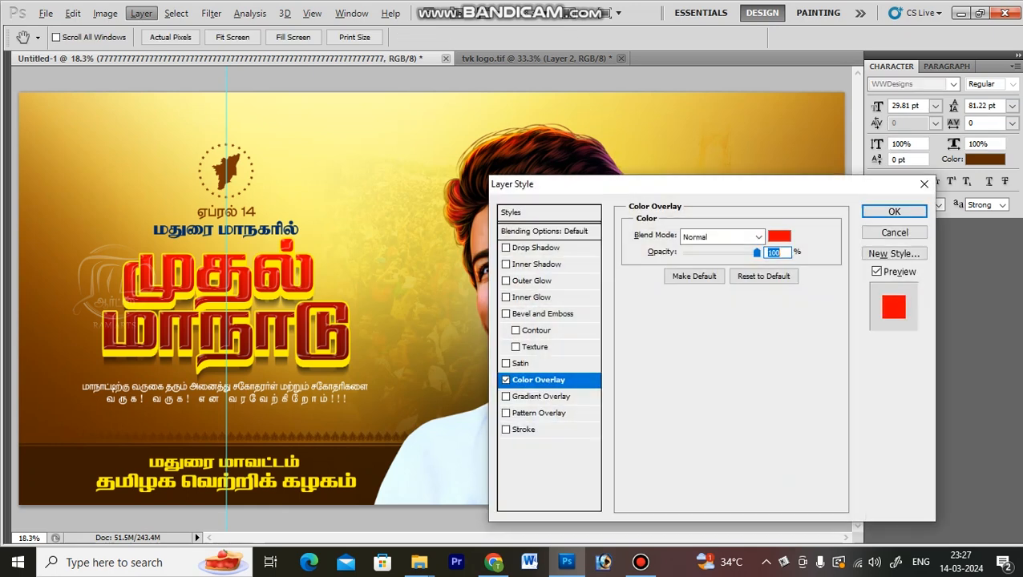
click(779, 237)
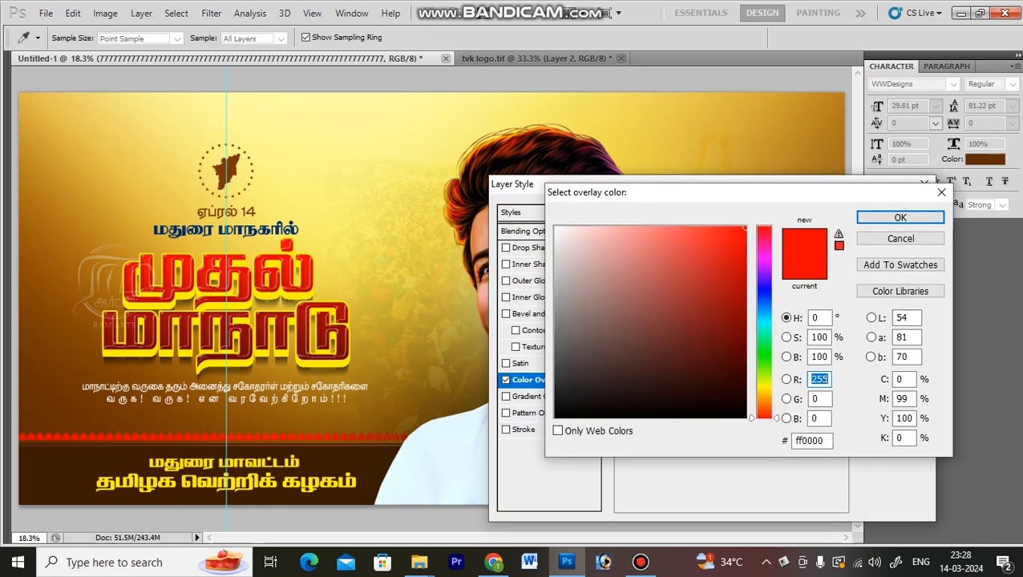
click(372, 462)
key(Return)
key(Return)
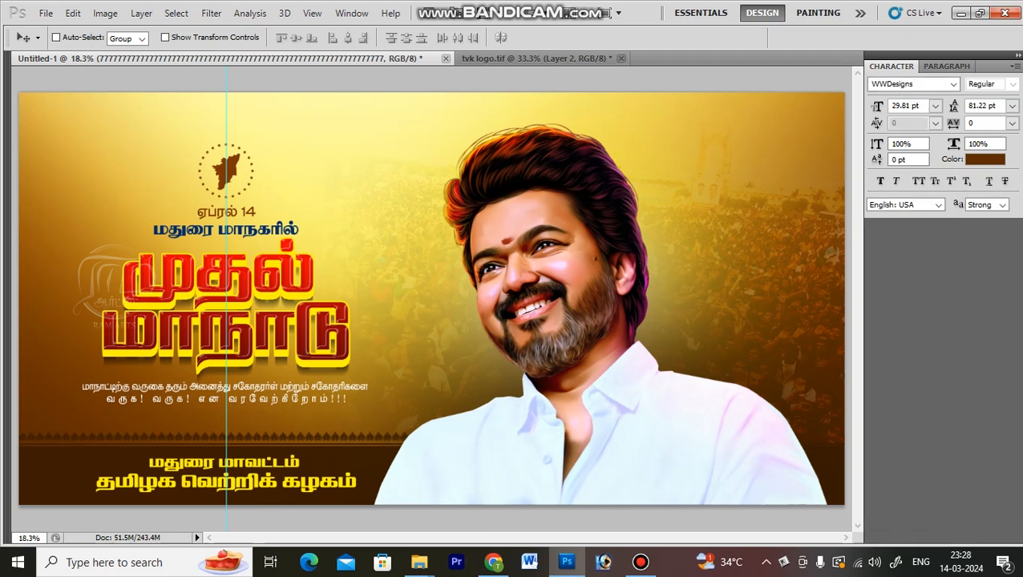
Fit the banner to the window and marquee a small upright rectangle near the banner's upper-right corner.
key(Tab)
key(Tab)
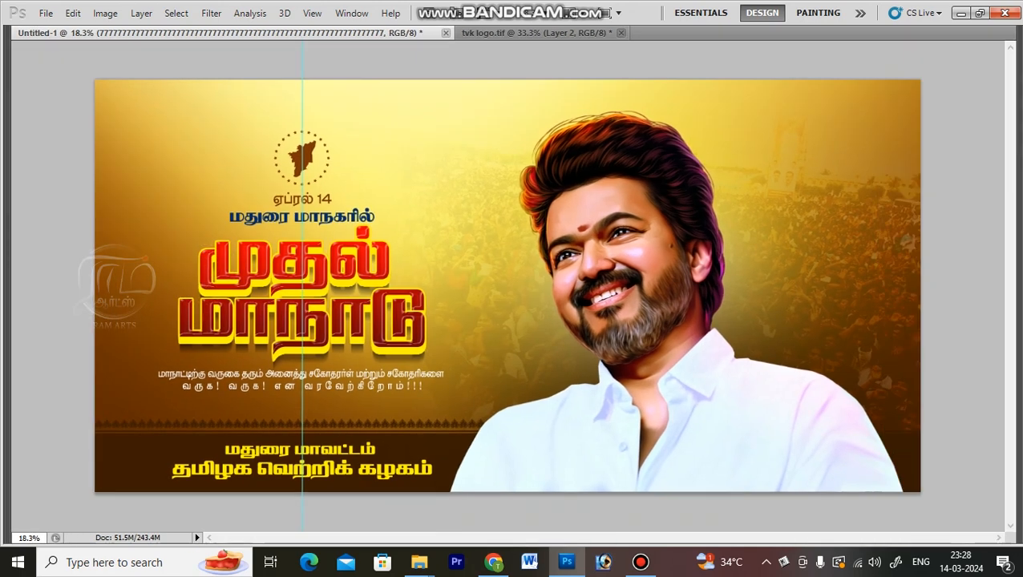
key(ctrl+0)
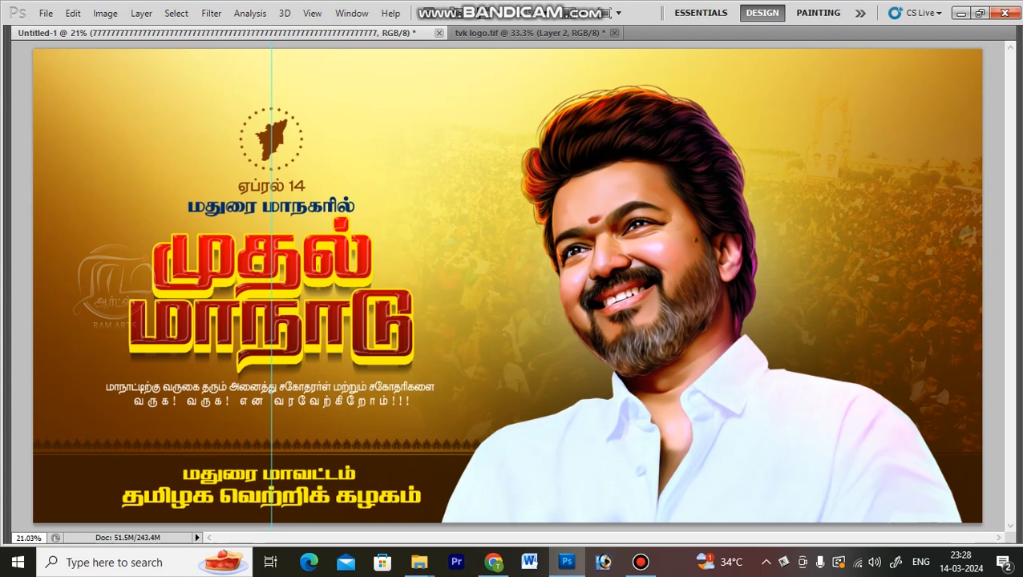
drag(857, 83, 892, 135)
key(ctrl+d)
drag(842, 68, 894, 135)
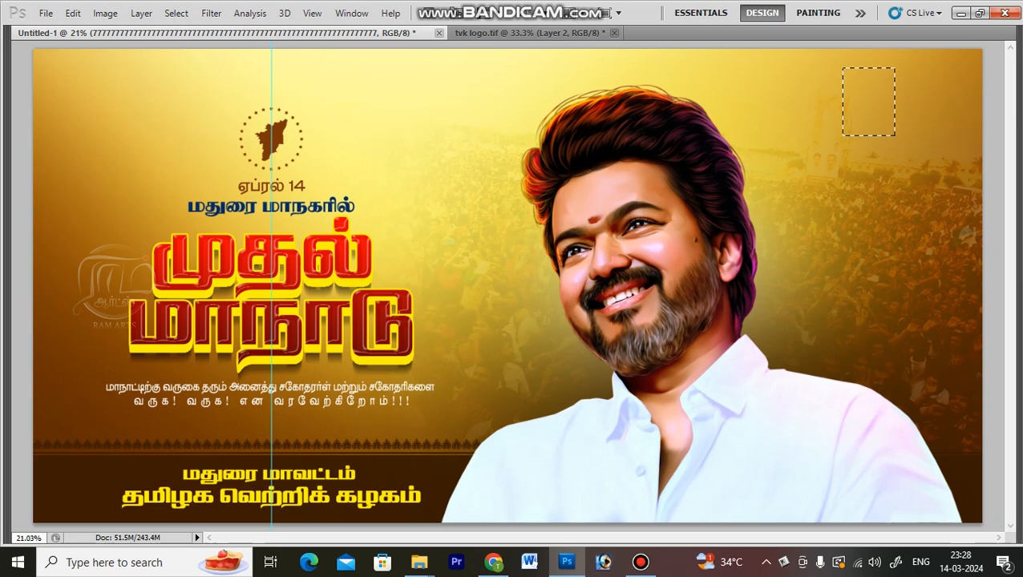
Fill the rectangular selection with white (ffffff) on a new layer and deselect it.
key(ctrl+shift+n)
key(Return)
key(Tab)
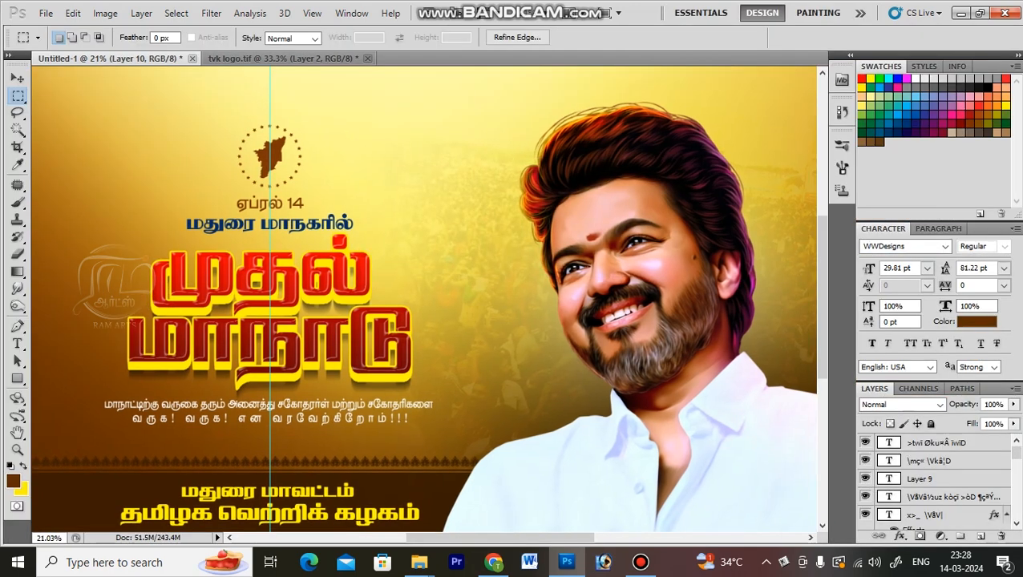
click(13, 481)
click(555, 228)
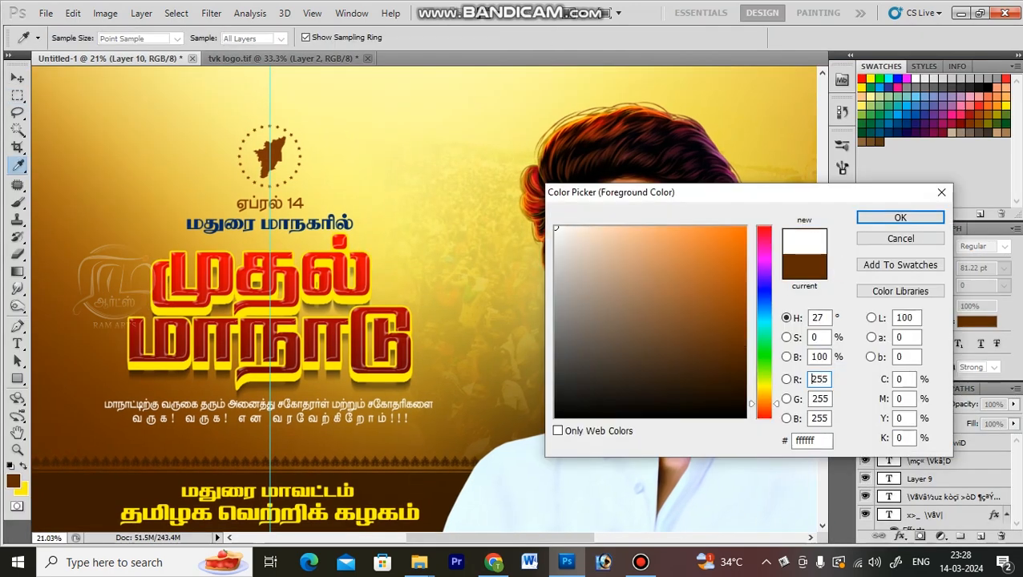
key(Return)
key(alt+BackSpace)
key(Tab)
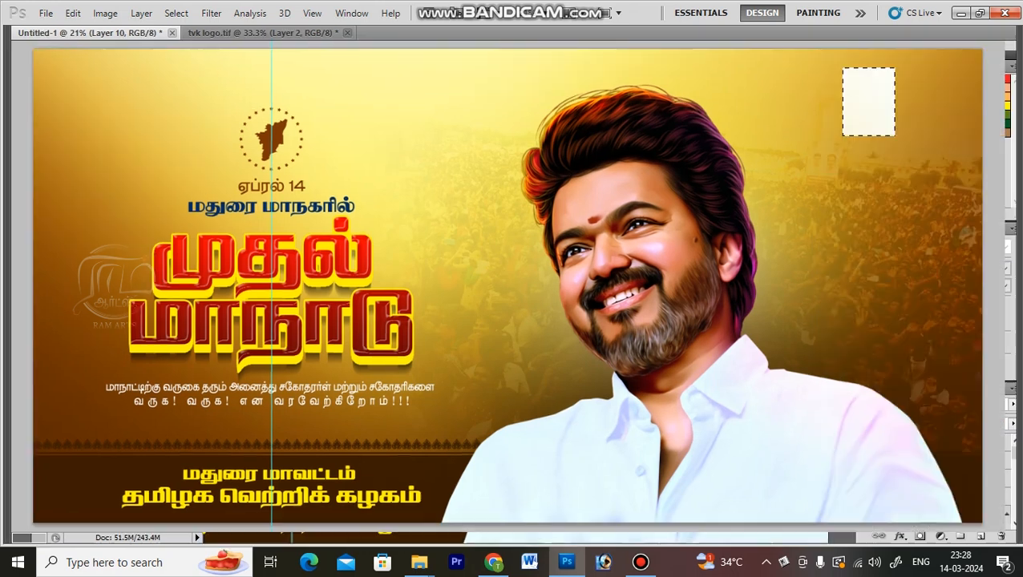
key(ctrl+d)
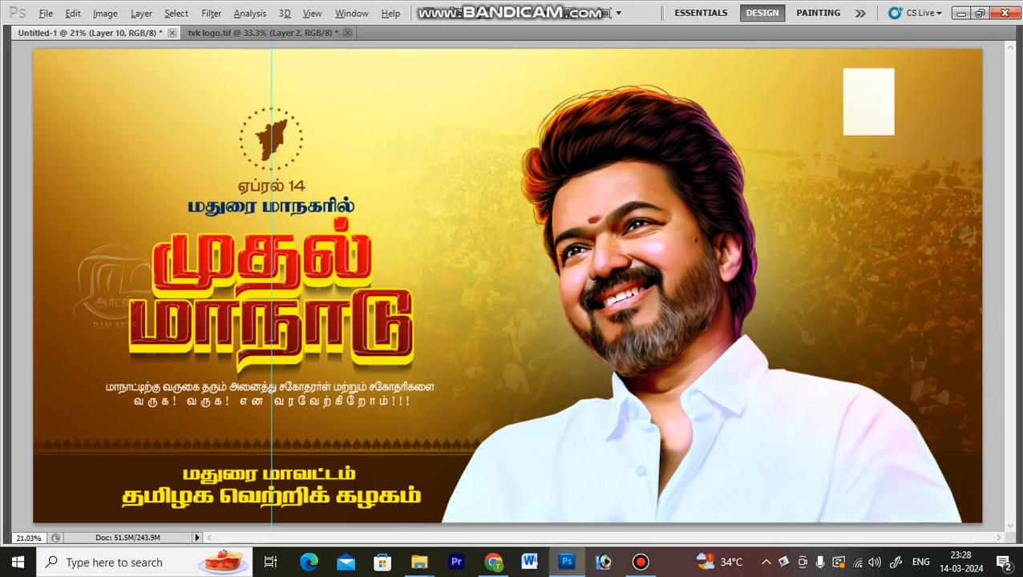
Duplicate the white rectangle to its right, leaving a narrow gap between the two.
drag(868, 102, 925, 102)
key(shift+Left)
key(shift+Left)
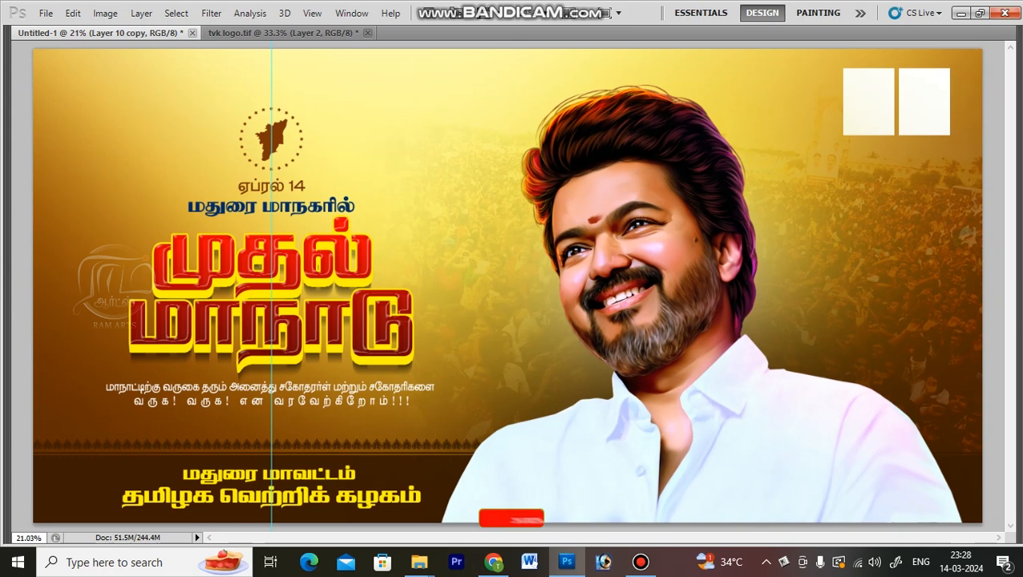
Select both white rectangles and nudge them together slightly toward the banner's right edge.
shift+right_click(868, 102)
click(868, 112)
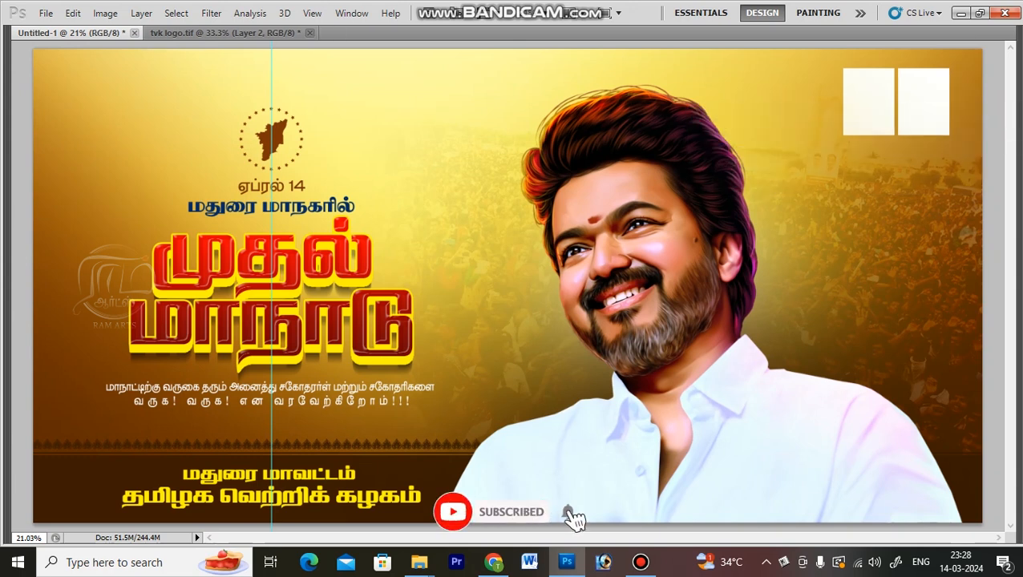
key(shift+Right)
key(shift+Right)
key(shift+Right)
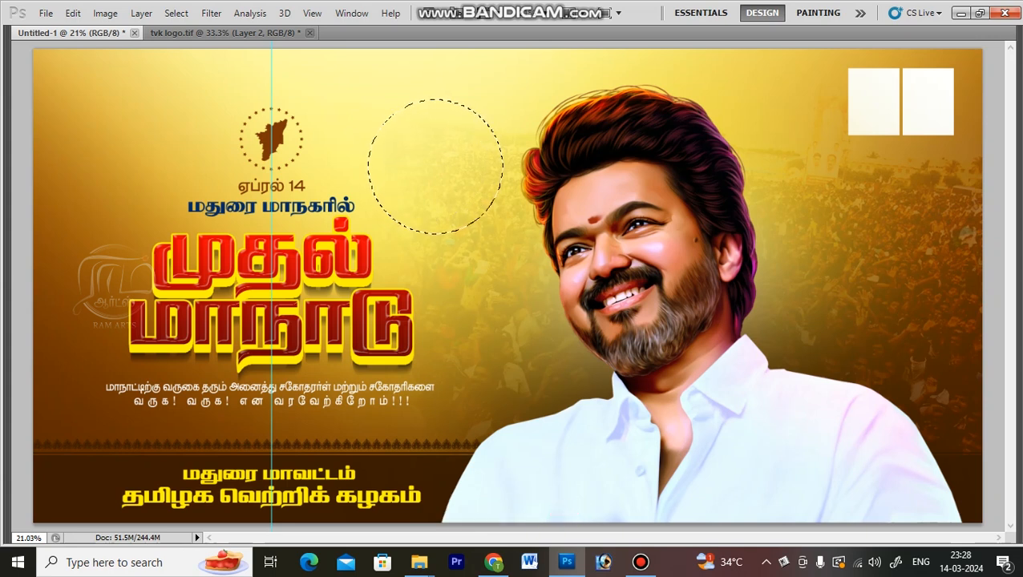
Fill a circular selection between the map emblem and the portrait with white on a new layer and deselect it.
key(ctrl+shift+n)
key(Return)
key(Tab)
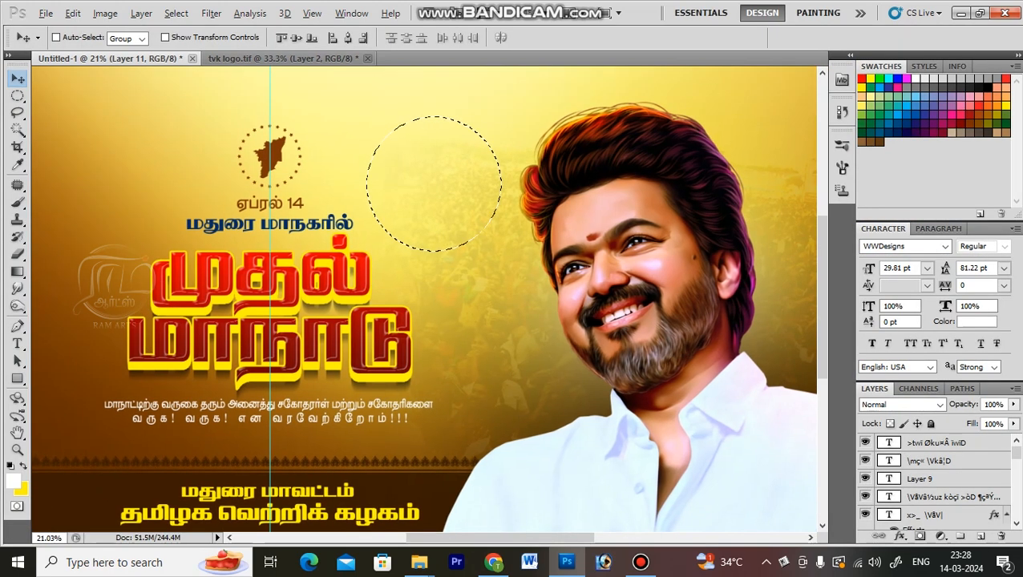
key(alt+BackSpace)
key(ctrl+d)
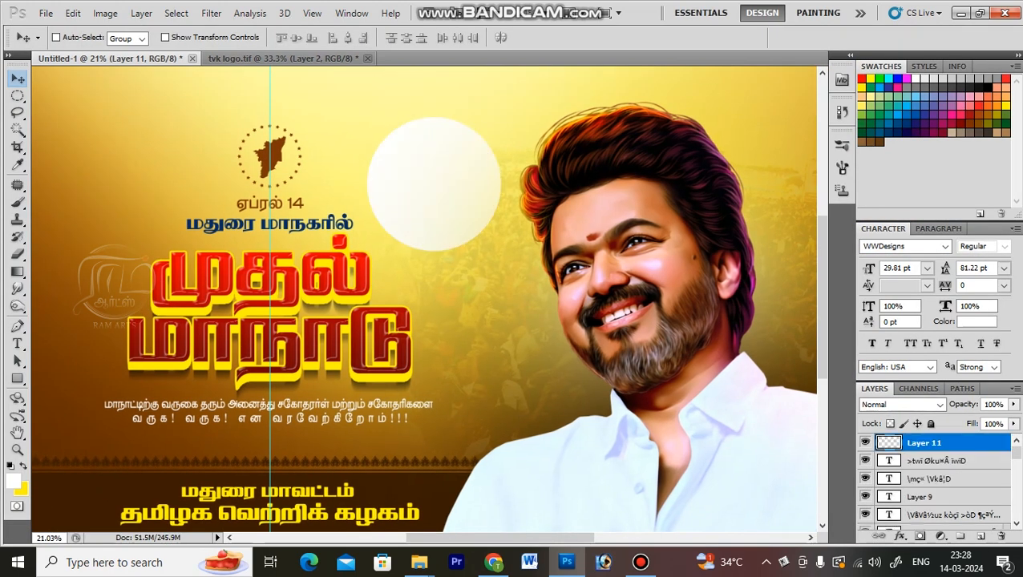
key(Tab)
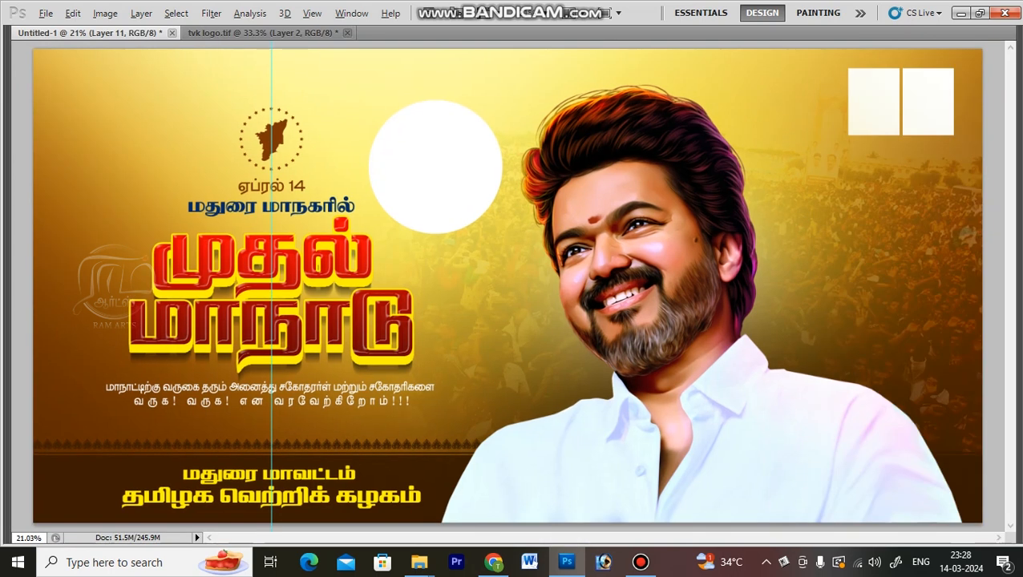
Duplicate the white circle into the banner's upper-left corner and scale the copy down slightly.
drag(134, 135, 118, 137)
key(ctrl+j)
key(ctrl+t)
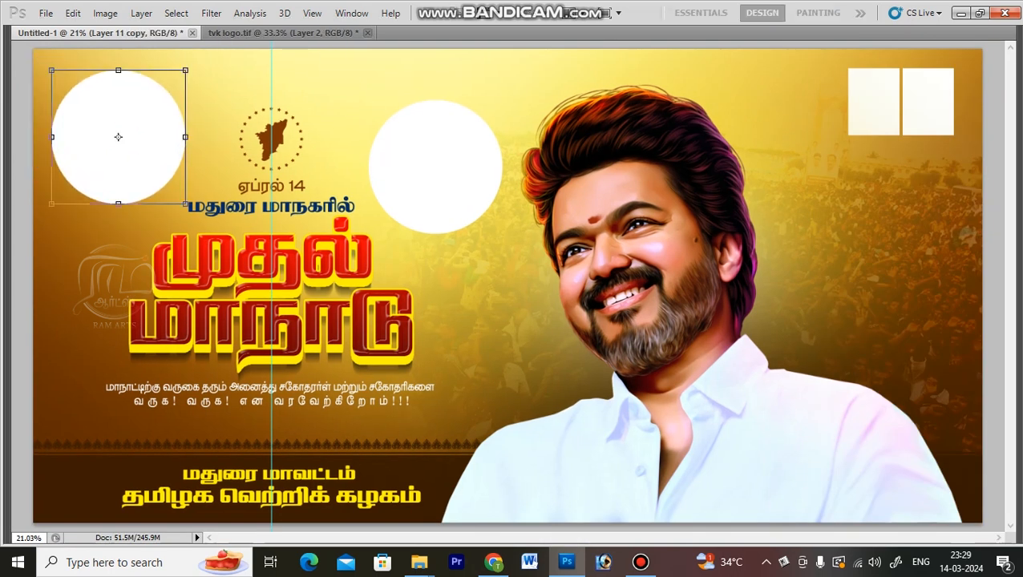
drag(51, 204, 67, 189)
drag(111, 152, 98, 135)
key(Return)
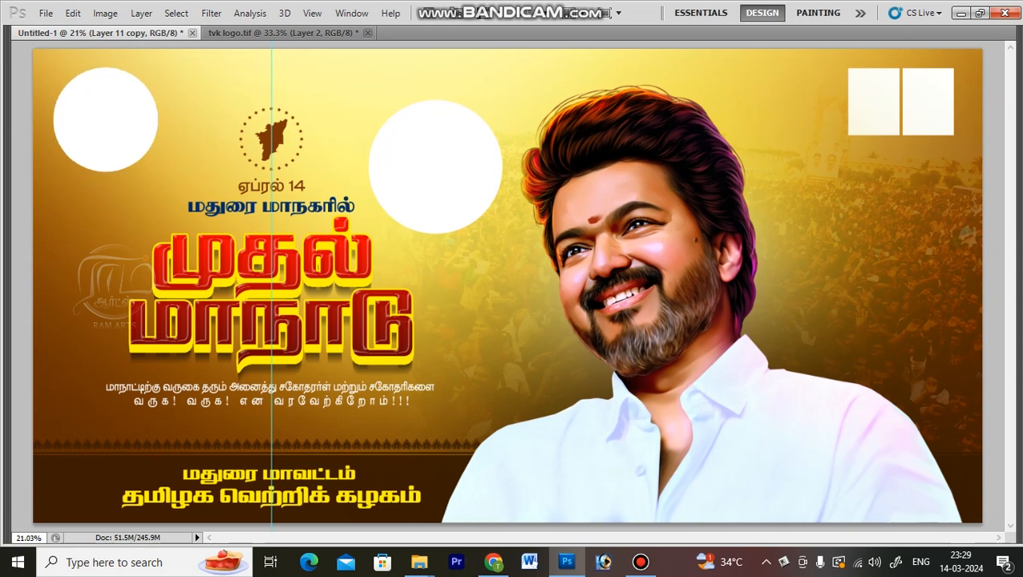